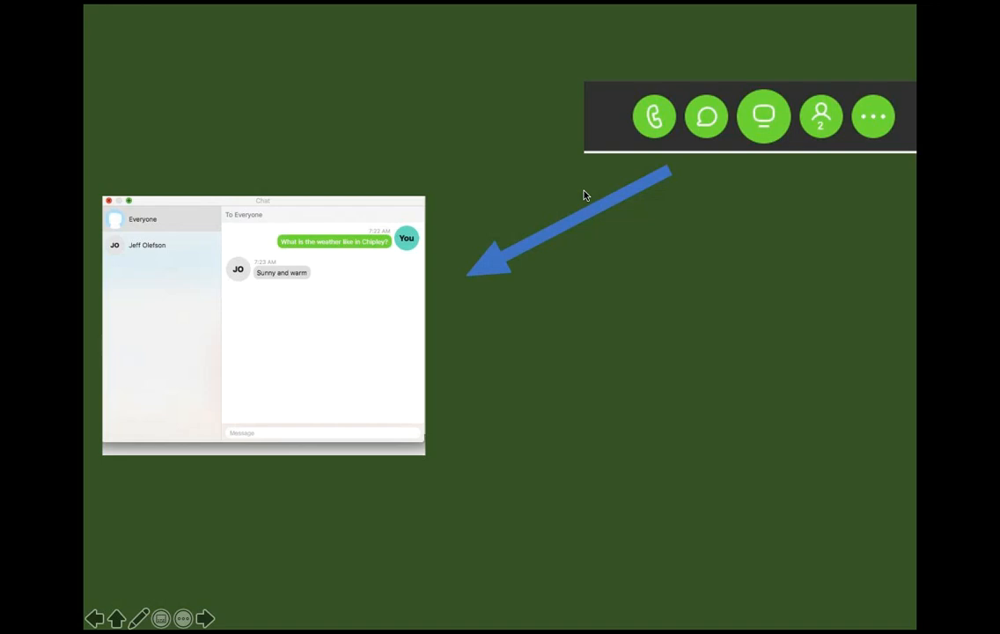
Replay the slide show from slide 4, advance to the slide with the Type Here arrow, and end the show.
{"action": "key", "text": "Escape"}
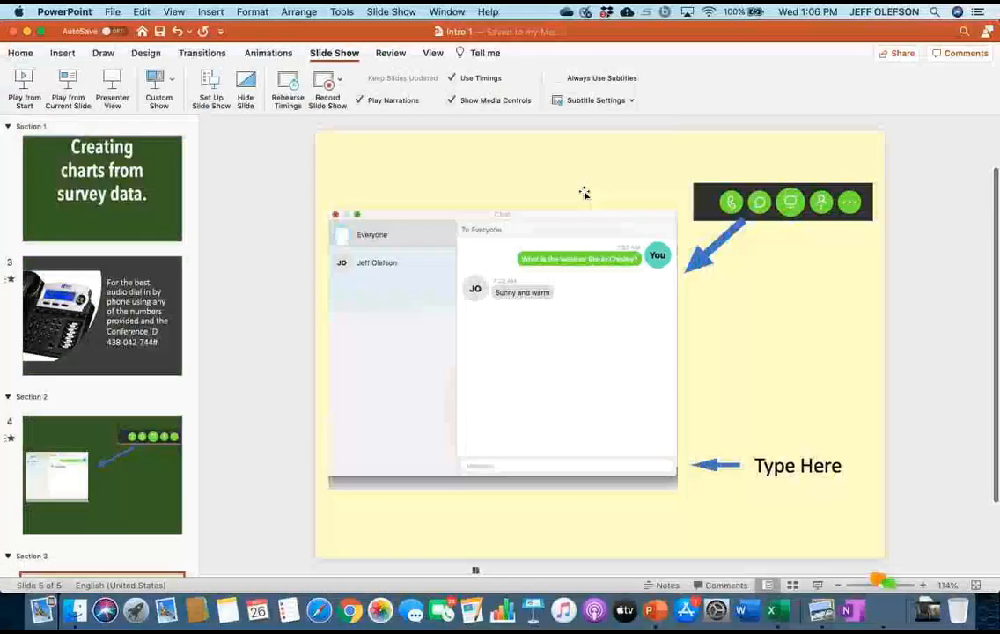
{"action": "key", "text": "Page_Up"}
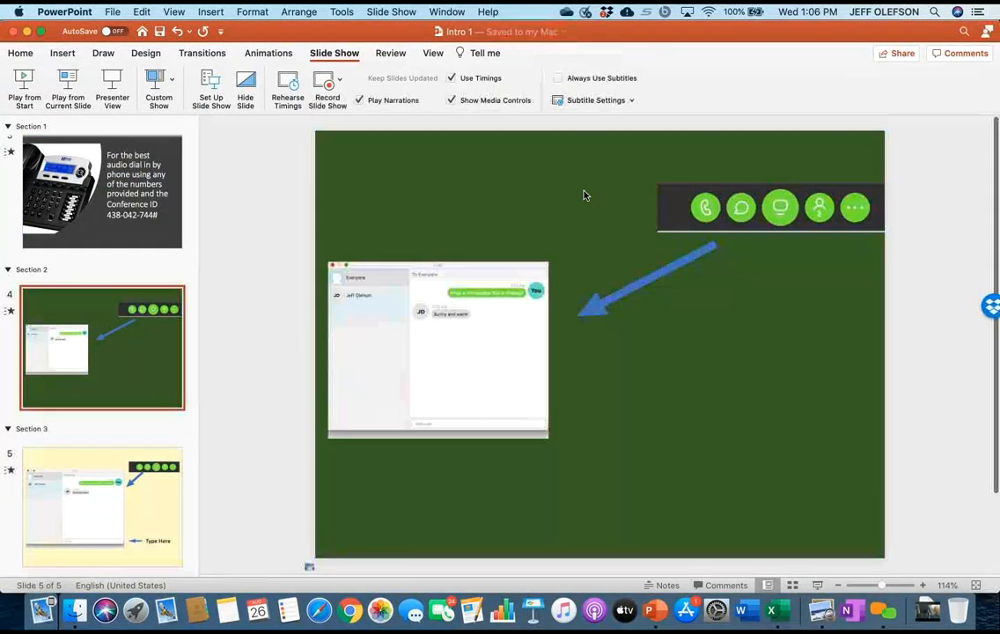
{"action": "key", "text": "super+shift+Return"}
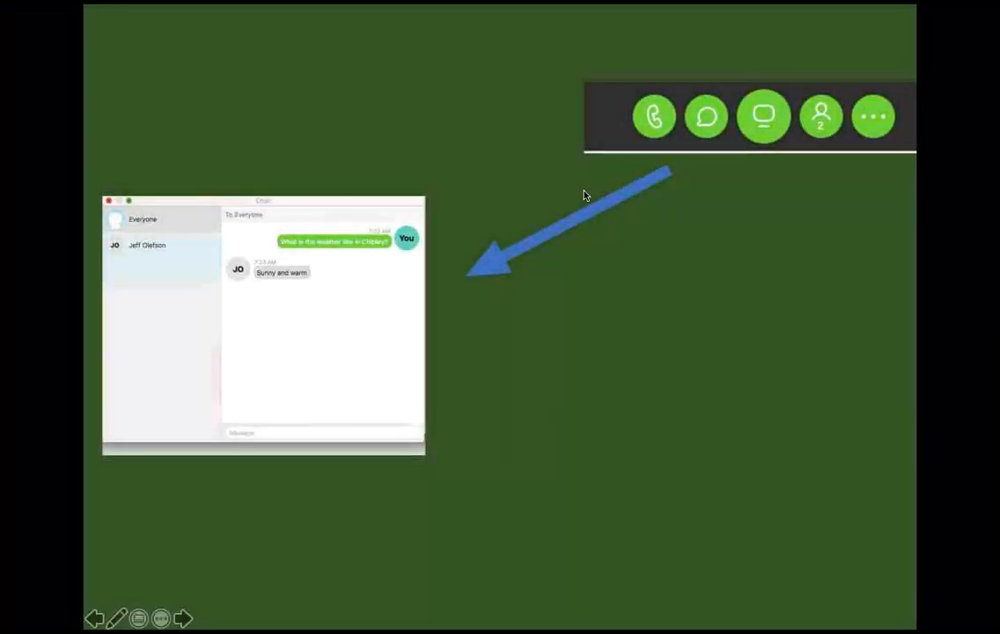
{"action": "key", "text": "Right"}
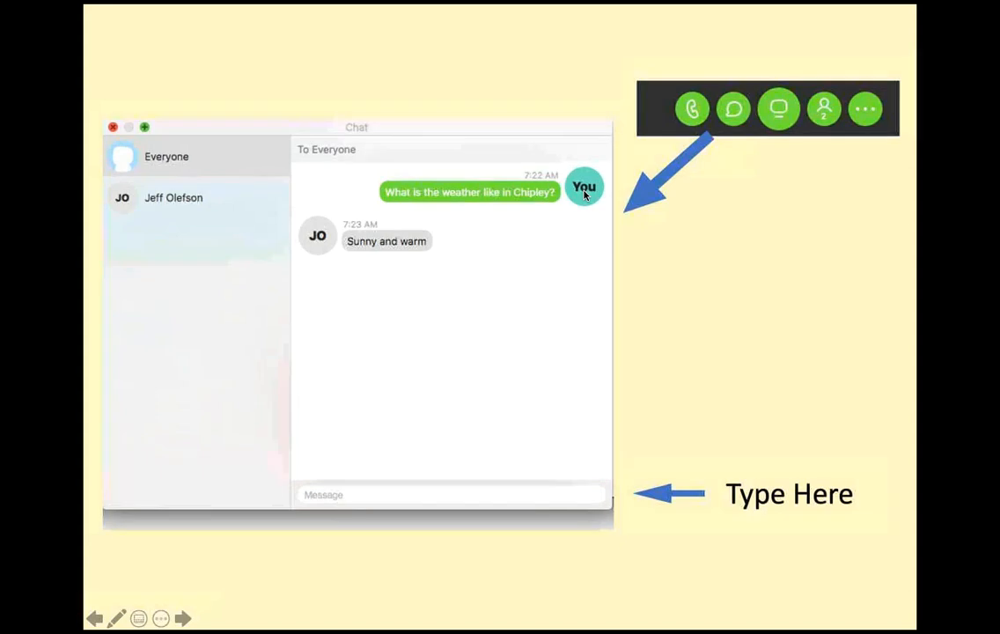
{"action": "key", "text": "Escape"}
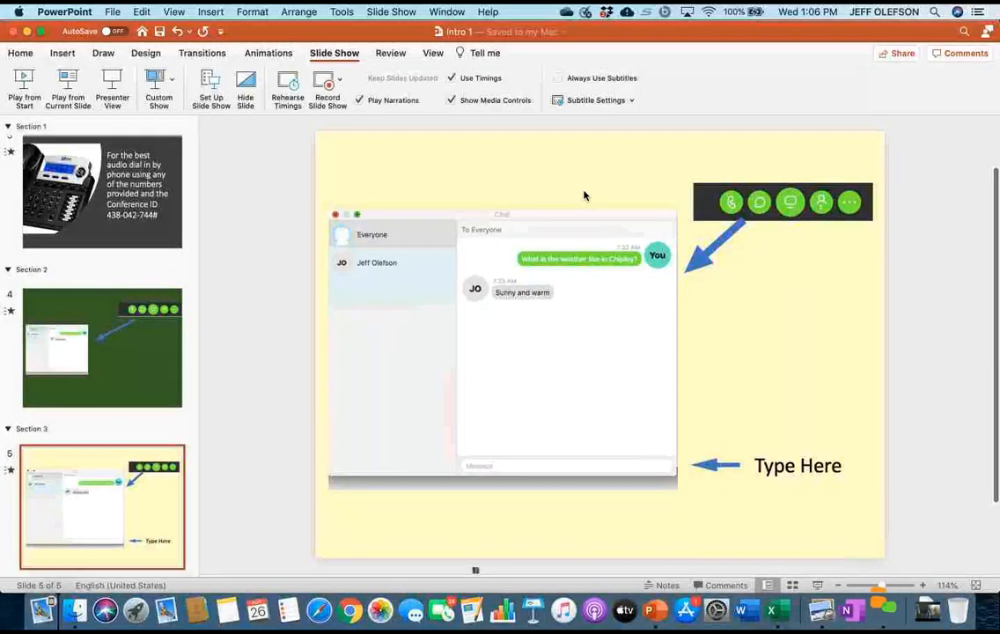
Switch to the AAA fake Survey.pdf document and go back to the Fake Survey title on page 1.
{"action": "key", "text": "Up"}
{"action": "key", "text": "Return"}
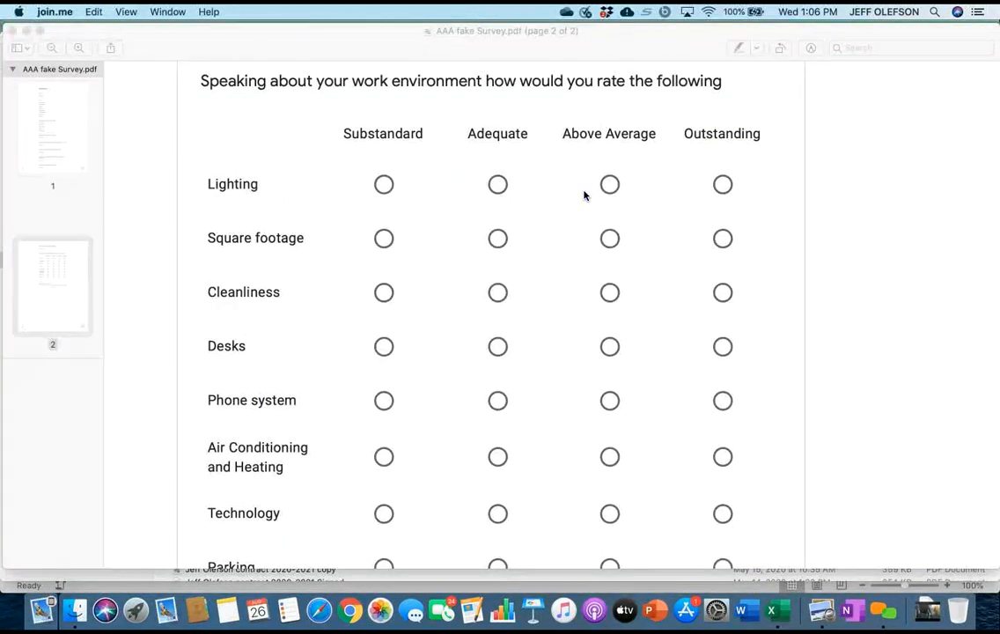
{"action": "scroll", "coordinate": [584, 195], "scroll_direction": "up", "scroll_amount": 5}
{"action": "scroll", "coordinate": [583, 196], "scroll_direction": "up", "scroll_amount": 10}
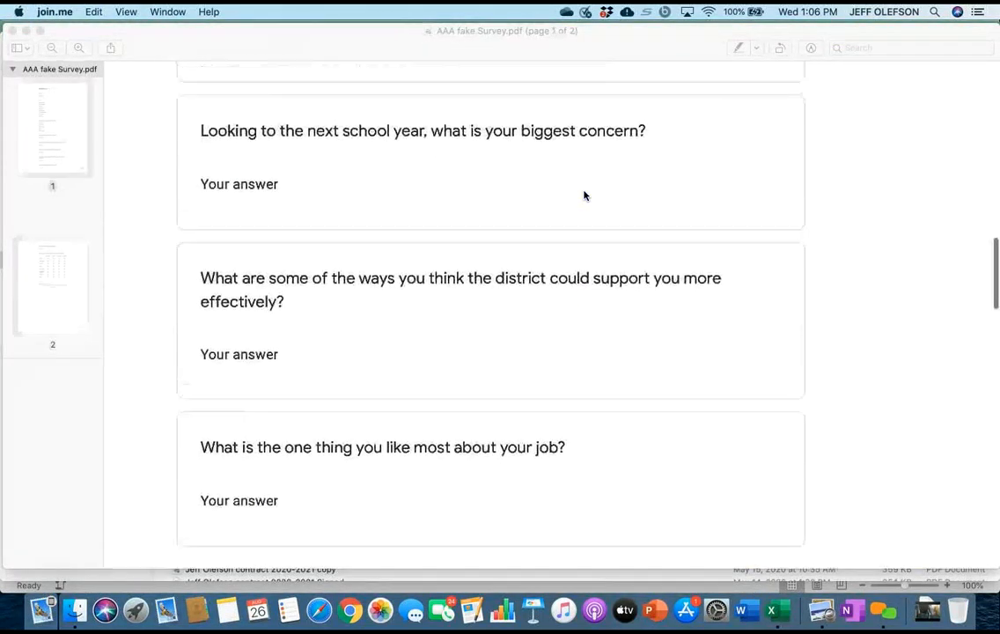
{"action": "scroll", "coordinate": [584, 196], "scroll_direction": "up", "scroll_amount": 7}
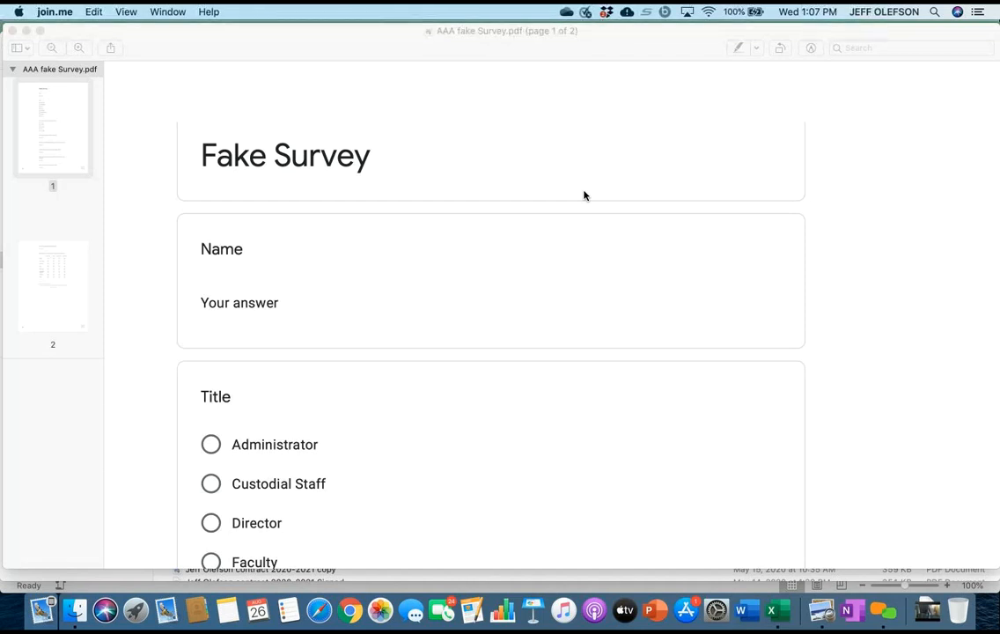
Examine the survey's Name, Title and years-worked questions on page 1 of the PDF.
{"action": "scroll", "coordinate": [583, 196], "scroll_direction": "down", "scroll_amount": 2}
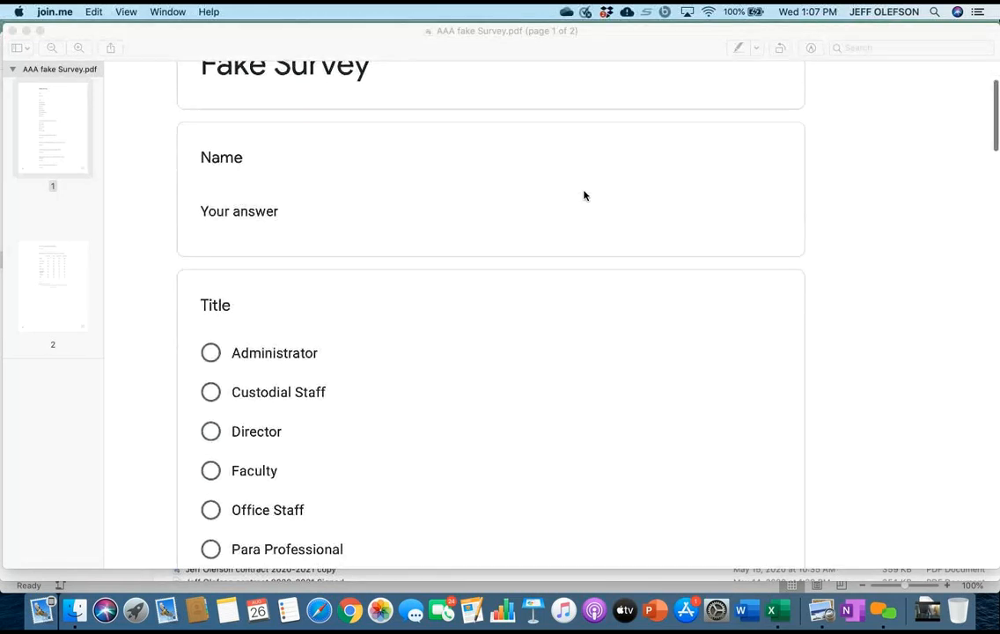
{"action": "scroll", "coordinate": [584, 196], "scroll_direction": "down", "scroll_amount": 3}
{"action": "scroll", "coordinate": [584, 196], "scroll_direction": "down", "scroll_amount": 5}
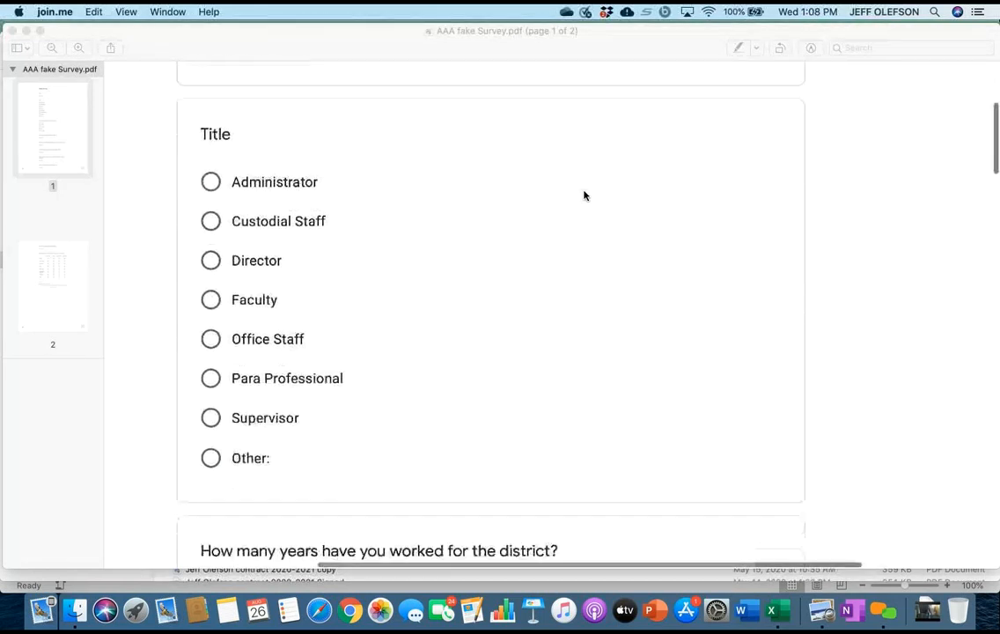
{"action": "scroll", "coordinate": [583, 196], "scroll_direction": "down", "scroll_amount": 6}
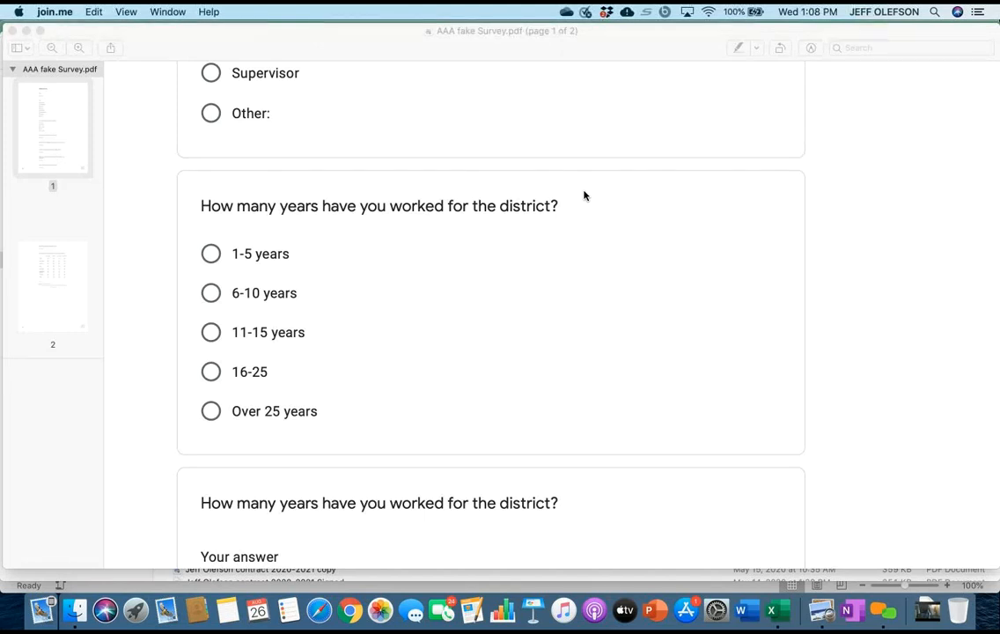
{"action": "scroll", "coordinate": [584, 194], "scroll_direction": "down", "scroll_amount": 3}
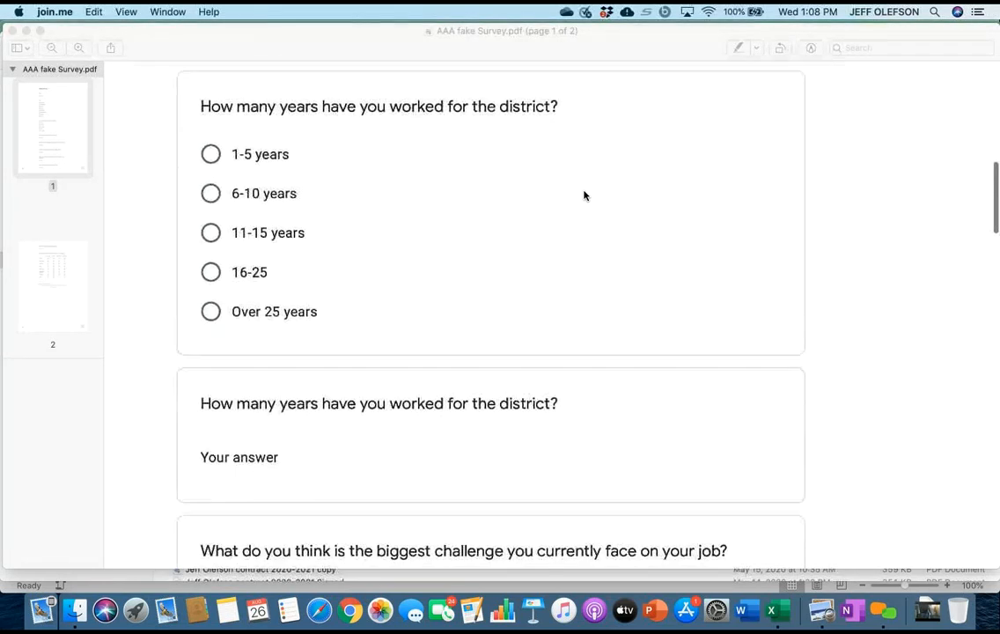
{"action": "scroll", "coordinate": [583, 194], "scroll_direction": "down", "scroll_amount": 1}
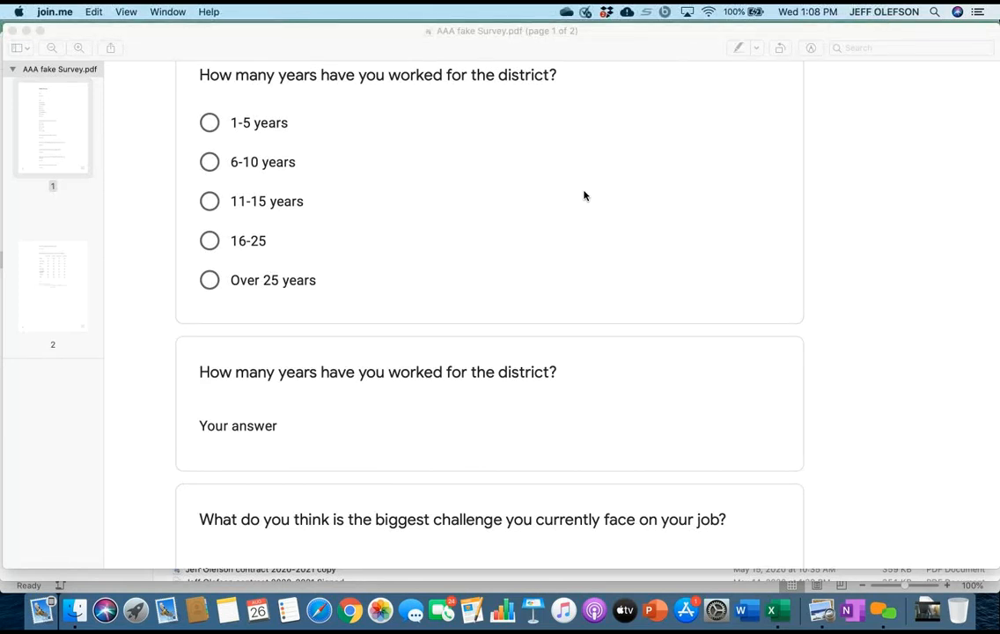
Read through the survey's open-ended questions and the work environment rating grid on page 2.
{"action": "scroll", "coordinate": [584, 195], "scroll_direction": "down", "scroll_amount": 3}
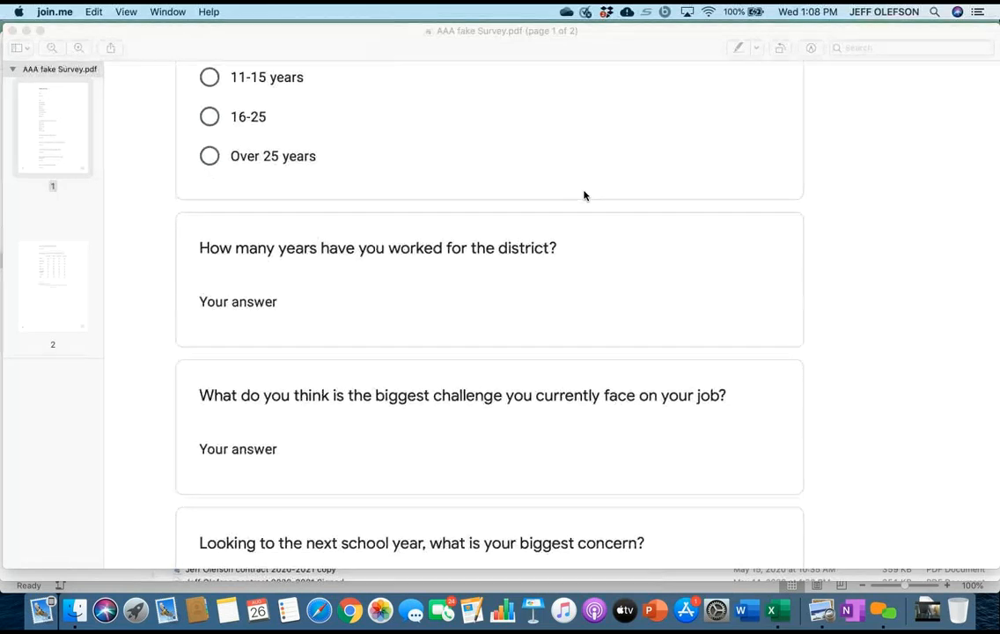
{"action": "scroll", "coordinate": [583, 196], "scroll_direction": "down", "scroll_amount": 5}
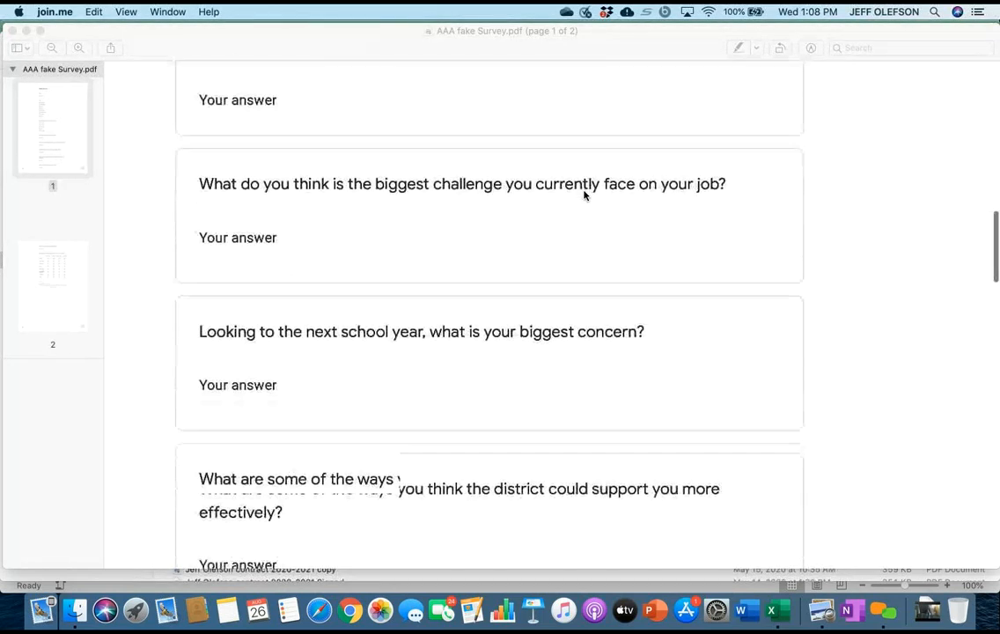
{"action": "scroll", "coordinate": [583, 196], "scroll_direction": "down", "scroll_amount": 1}
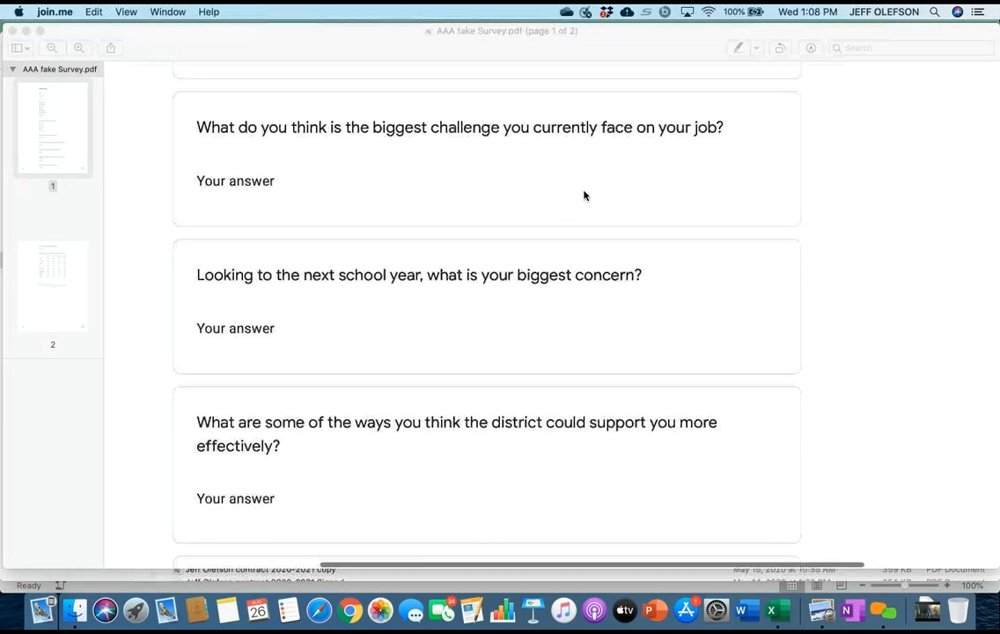
{"action": "scroll", "coordinate": [583, 196], "scroll_direction": "down", "scroll_amount": 5}
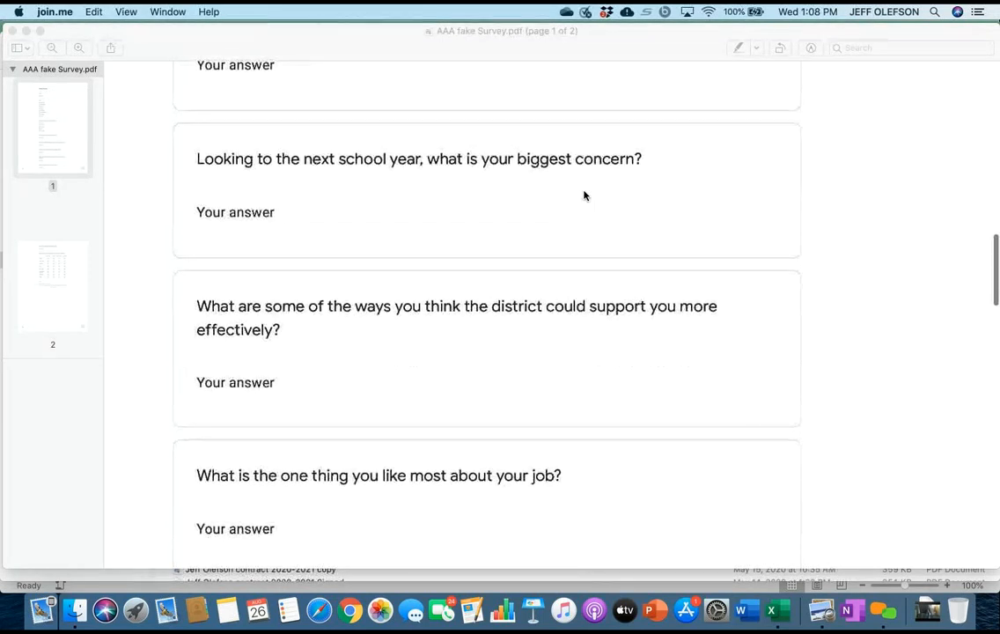
{"action": "scroll", "coordinate": [584, 195], "scroll_direction": "down", "scroll_amount": 3}
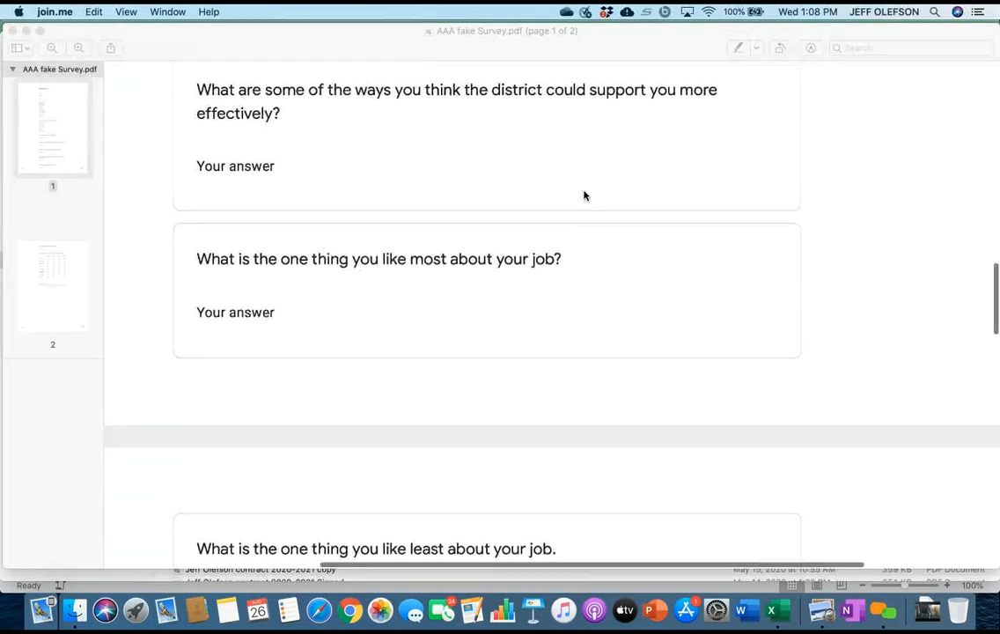
{"action": "scroll", "coordinate": [584, 195], "scroll_direction": "down", "scroll_amount": 3}
{"action": "scroll", "coordinate": [584, 195], "scroll_direction": "down", "scroll_amount": 4}
{"action": "scroll", "coordinate": [584, 196], "scroll_direction": "down", "scroll_amount": 5}
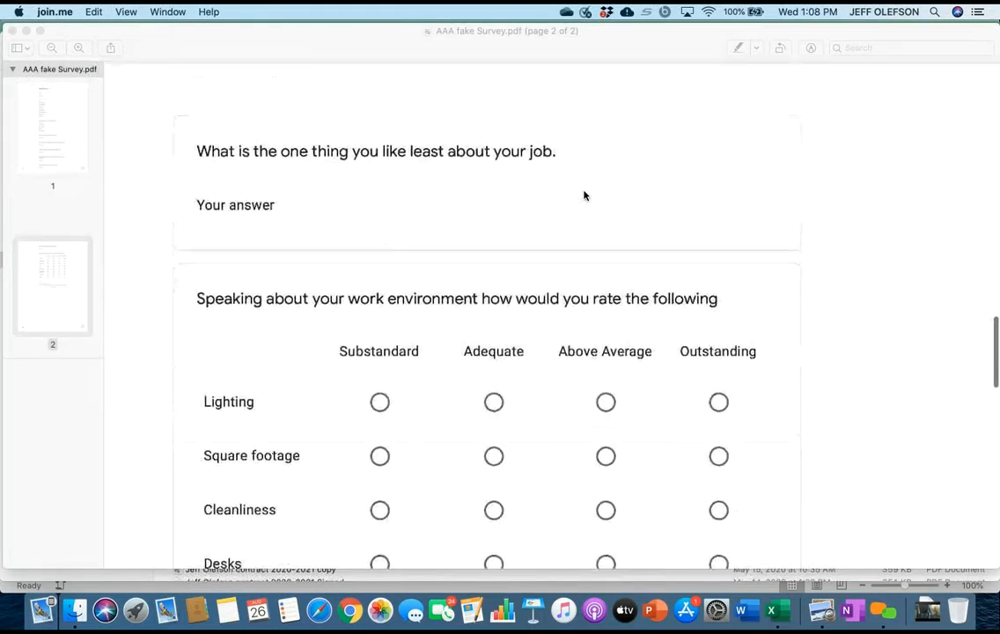
{"action": "scroll", "coordinate": [584, 195], "scroll_direction": "down", "scroll_amount": 4}
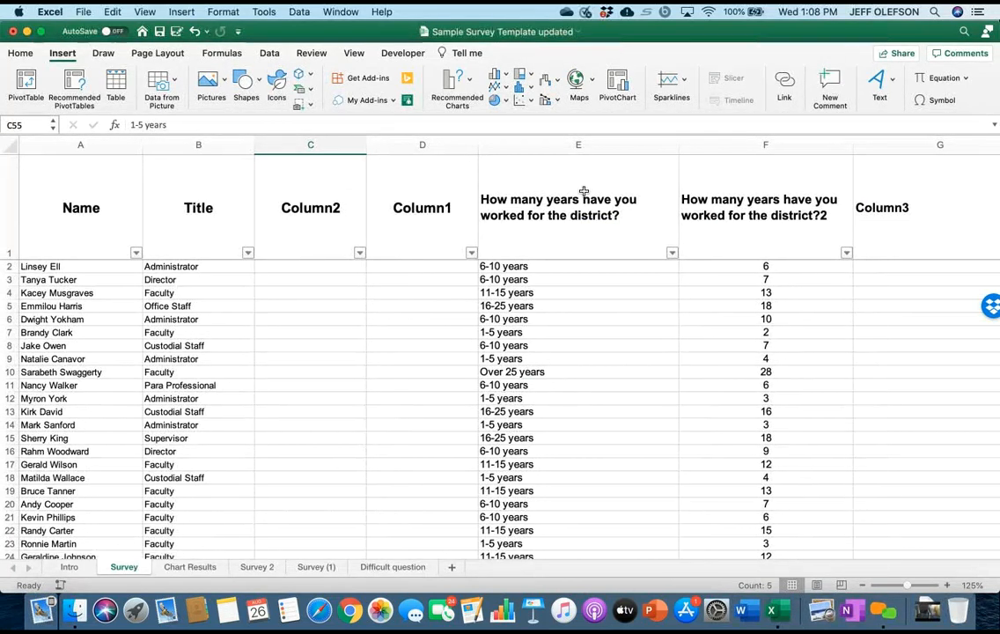
Examine the question columns and response rows on the Survey sheet of the Sample Survey Template updated workbook.
{"action": "scroll", "coordinate": [584, 191], "scroll_direction": "right", "scroll_amount": 10}
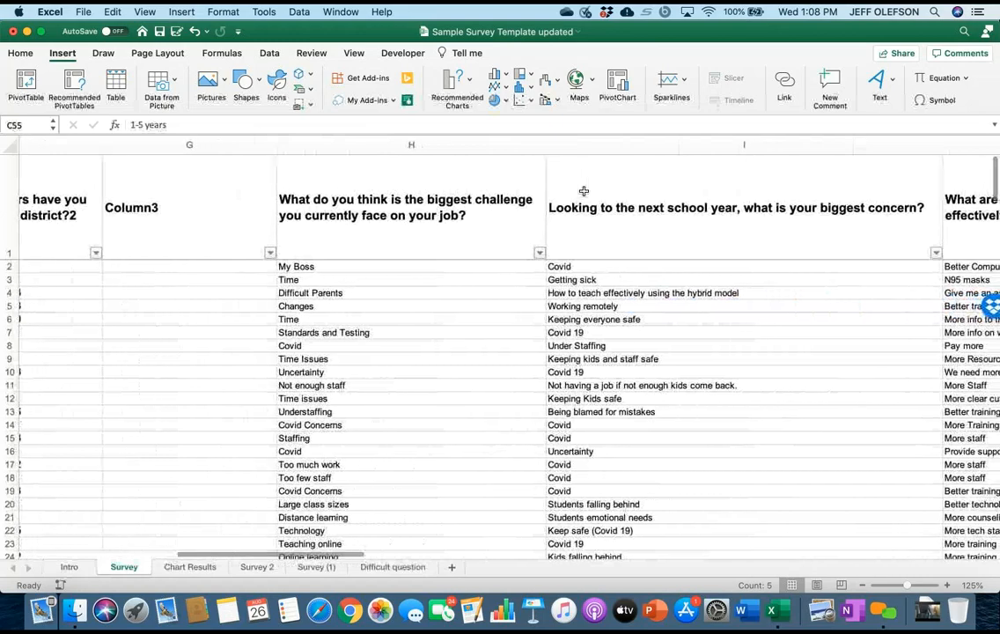
{"action": "scroll", "coordinate": [583, 191], "scroll_direction": "right", "scroll_amount": 10}
{"action": "scroll", "coordinate": [583, 191], "scroll_direction": "right", "scroll_amount": 8}
{"action": "scroll", "coordinate": [584, 191], "scroll_direction": "left", "scroll_amount": 15}
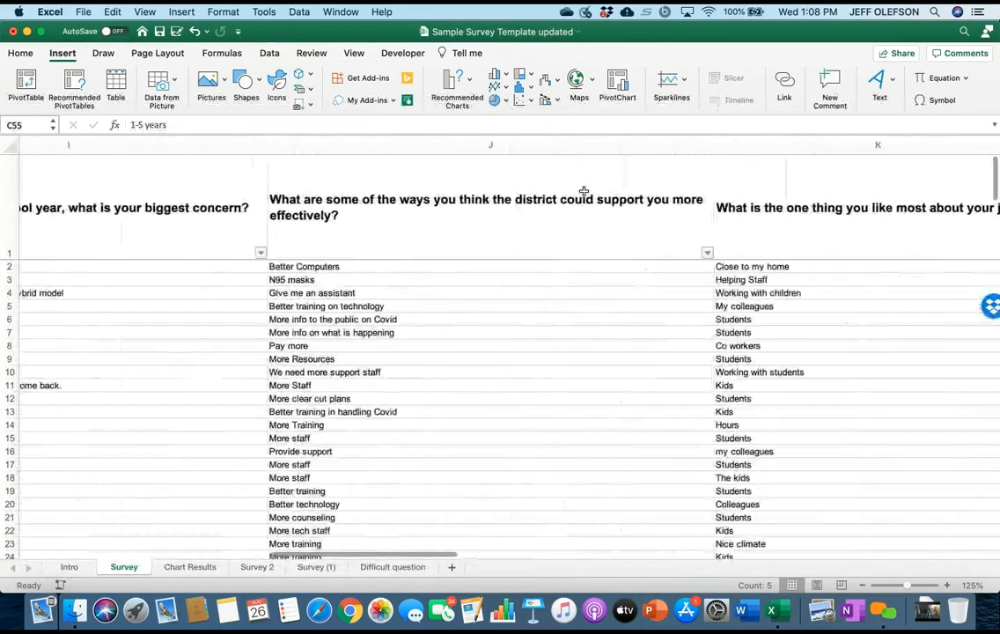
{"action": "scroll", "coordinate": [584, 191], "scroll_direction": "left", "scroll_amount": 10}
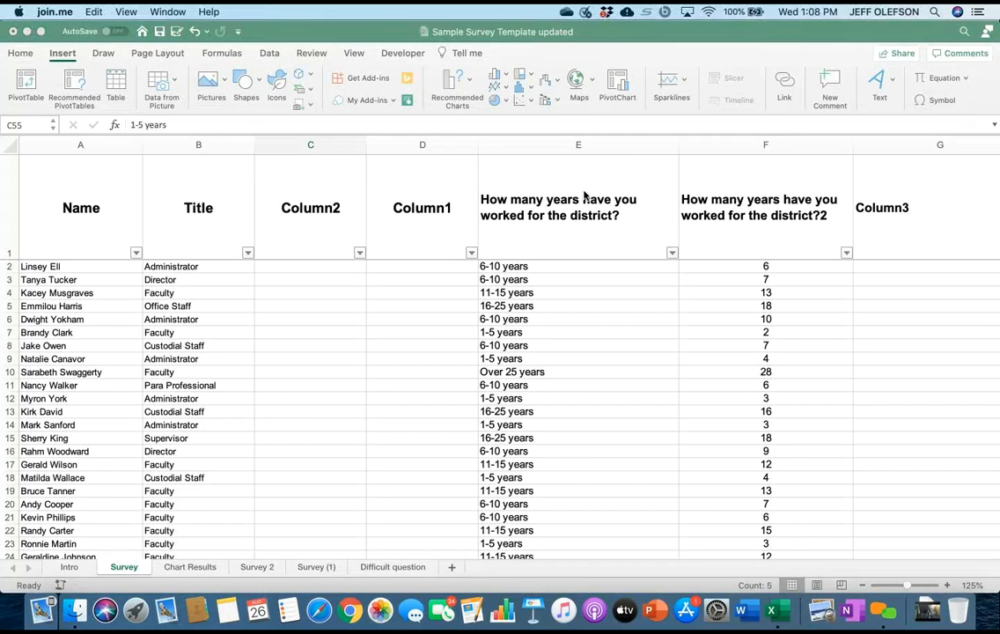
{"action": "scroll", "coordinate": [584, 195], "scroll_direction": "down", "scroll_amount": 3}
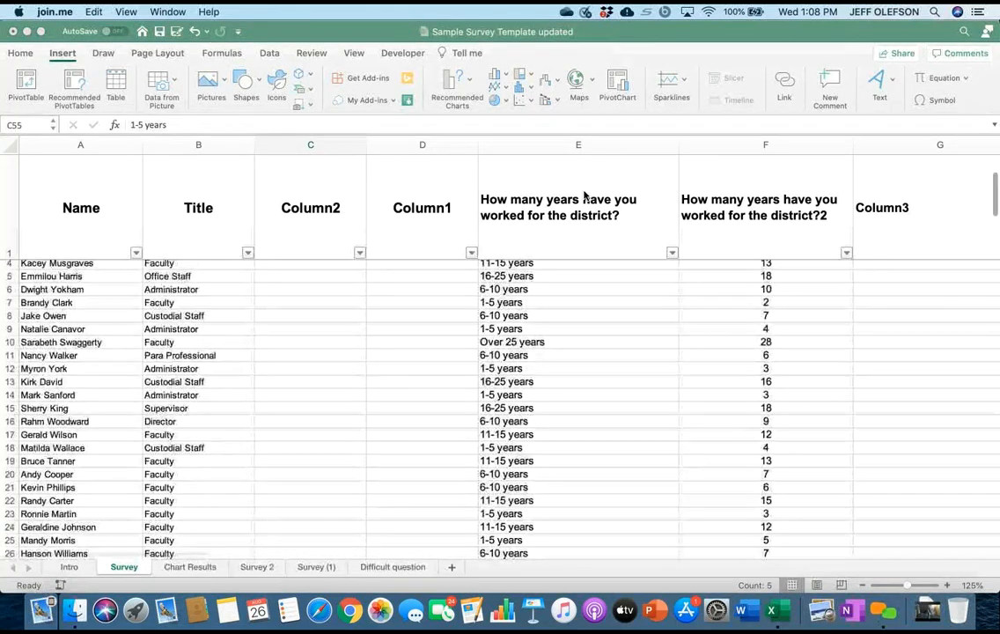
{"action": "scroll", "coordinate": [584, 195], "scroll_direction": "up", "scroll_amount": 3}
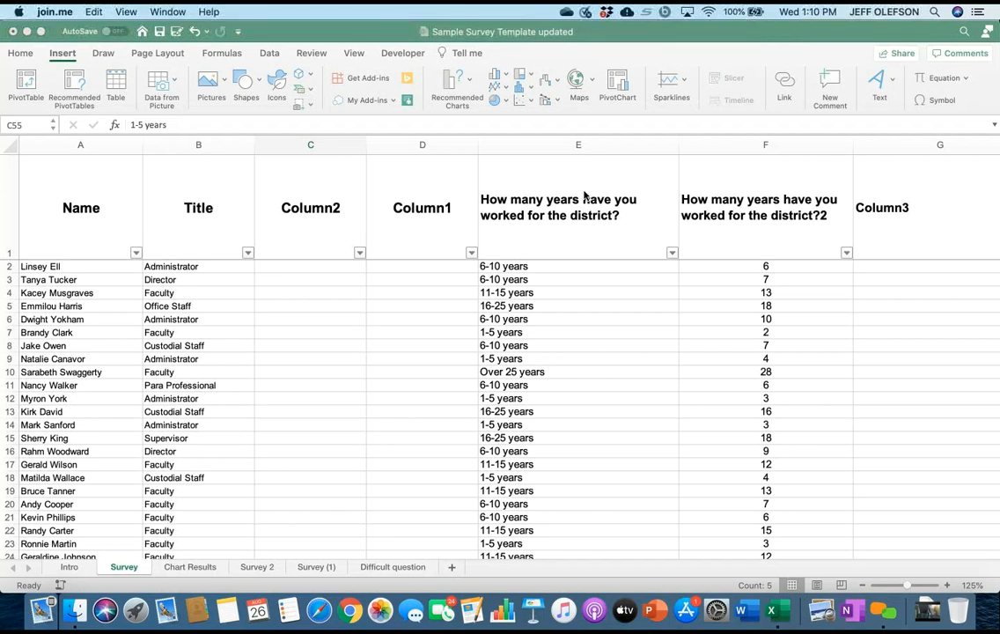
Look at the Survey 2 and Survey (1) sheets and return to the Survey sheet.
{"action": "left_click", "coordinate": [585, 196]}
{"action": "key", "text": "ctrl+Page_Down"}
{"action": "key", "text": "ctrl+Page_Down"}
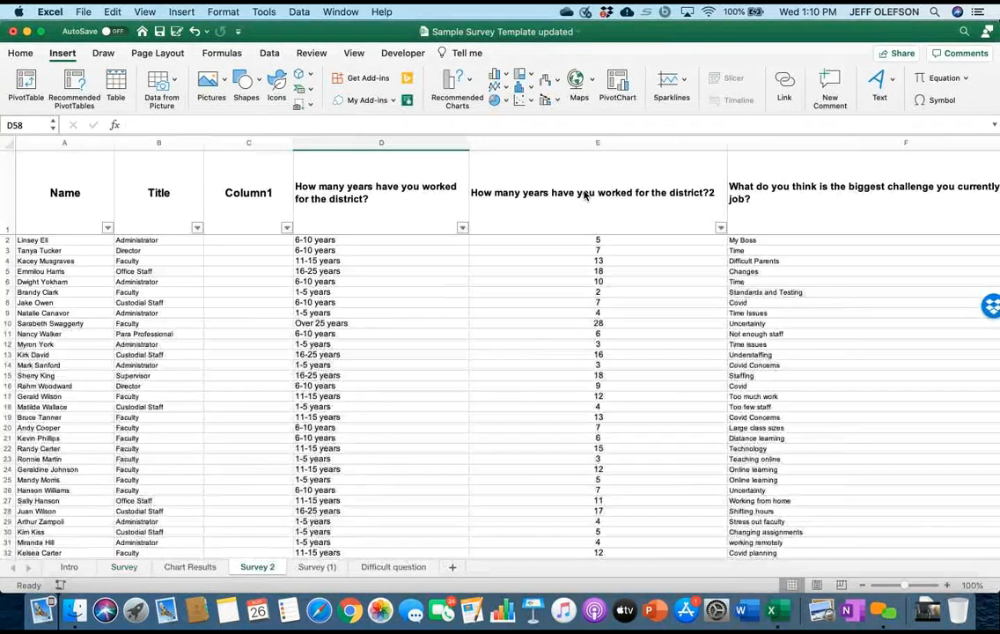
{"action": "key", "text": "ctrl+Page_Down"}
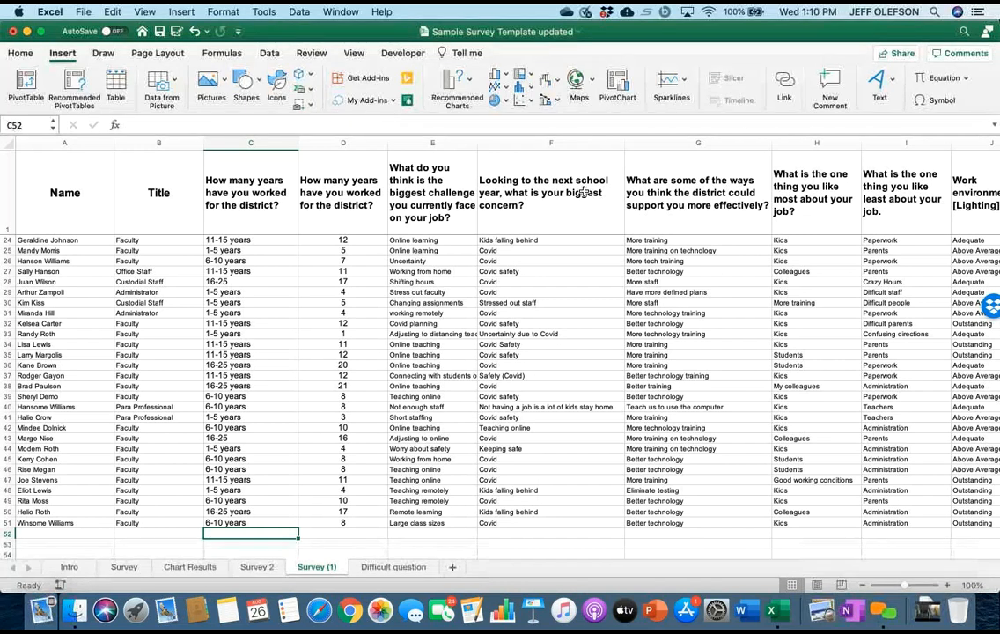
{"action": "key", "text": "ctrl+Page_Up"}
{"action": "key", "text": "ctrl+Page_Up"}
{"action": "key", "text": "ctrl+Page_Up"}
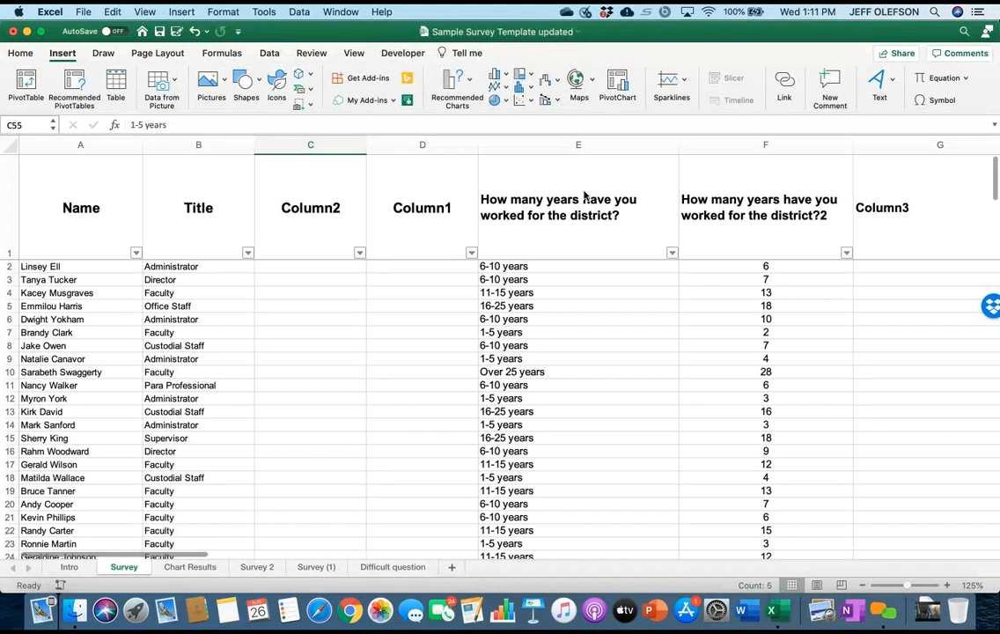
Revisit the Survey 2 sheet and open the Survey (1) sheet.
{"action": "key", "text": "ctrl+Page_Down"}
{"action": "key", "text": "ctrl+Page_Down"}
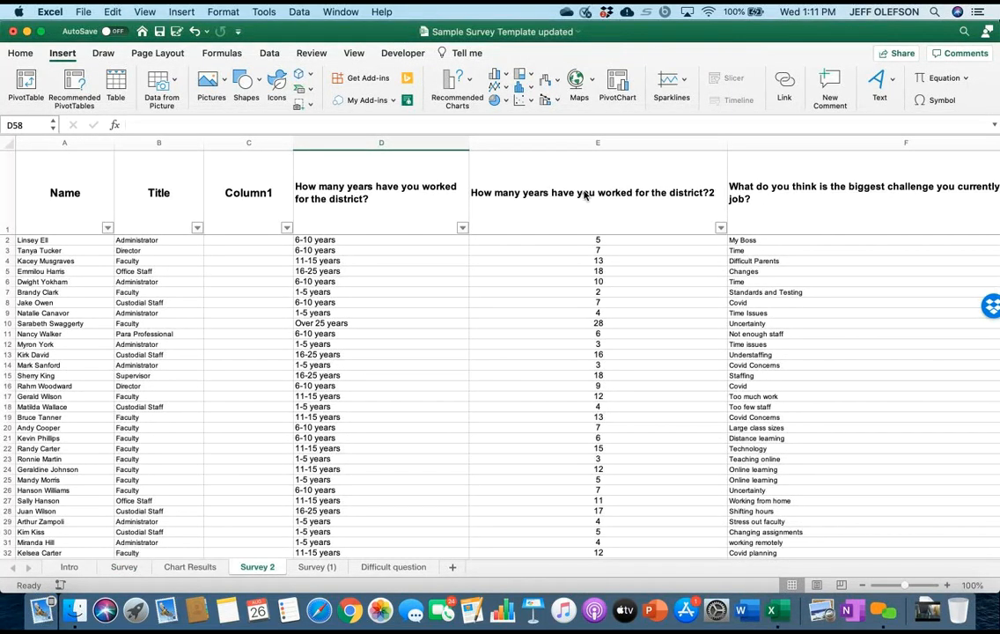
{"action": "key", "text": "ctrl+Page_Down"}
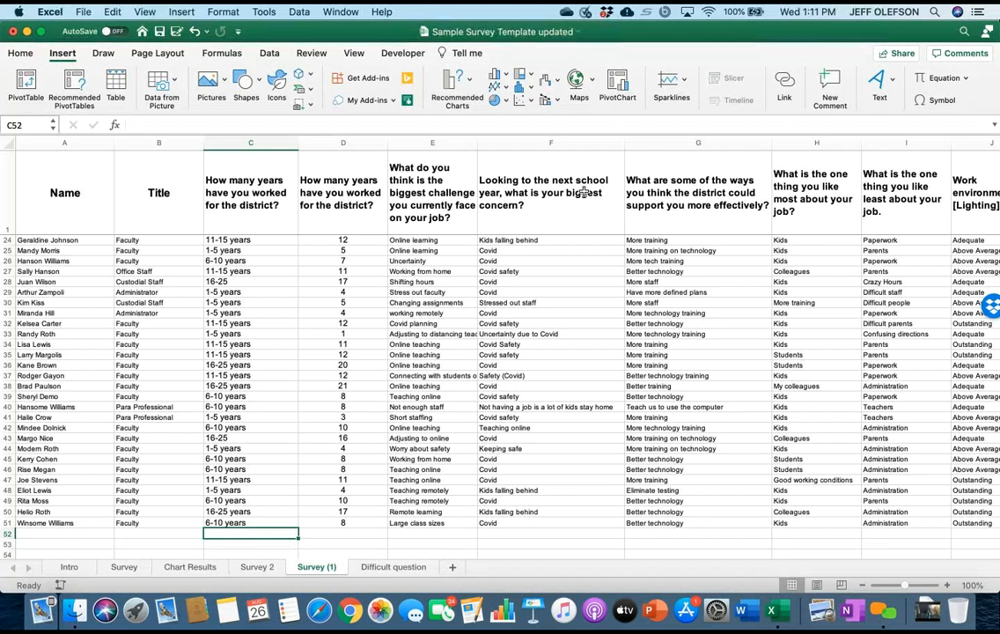
Review the work environment columns on the Survey (1) sheet and select cell C7 among the first responses.
{"action": "key", "text": "Page_Up"}
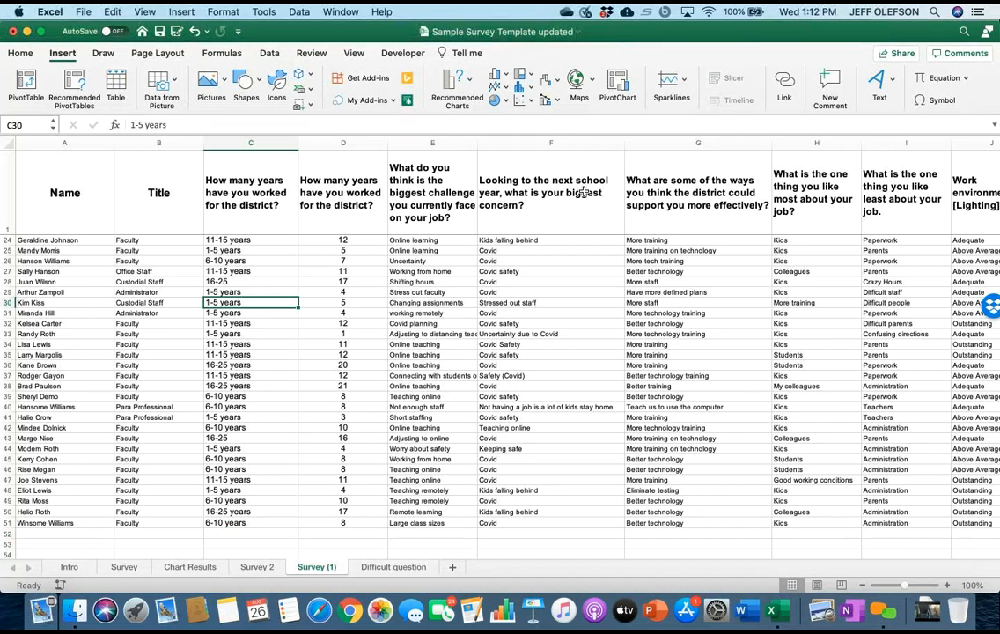
{"action": "scroll", "coordinate": [584, 191], "scroll_direction": "right", "scroll_amount": 8}
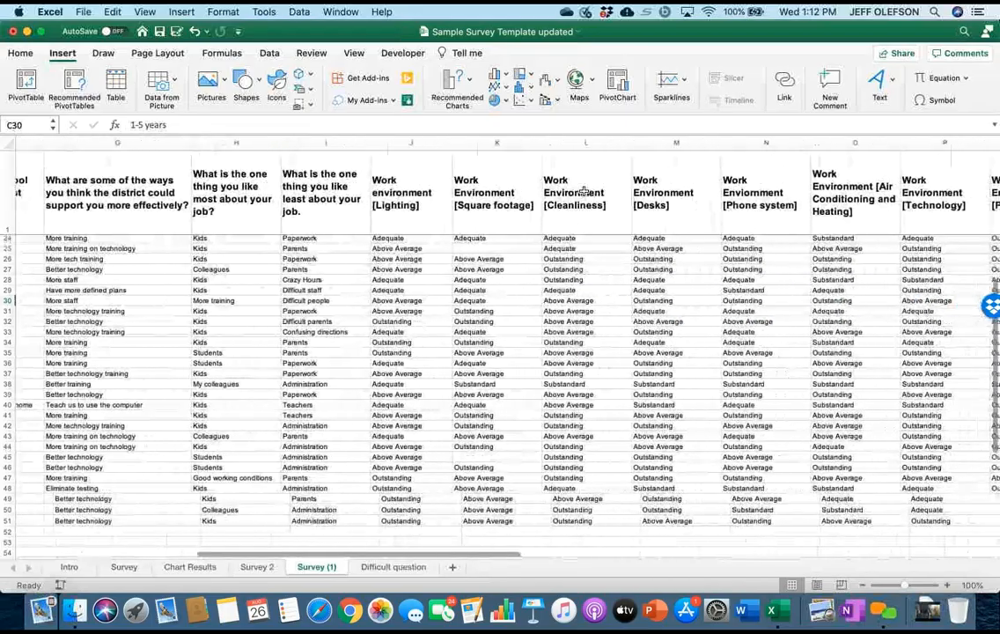
{"action": "scroll", "coordinate": [584, 192], "scroll_direction": "left", "scroll_amount": 8}
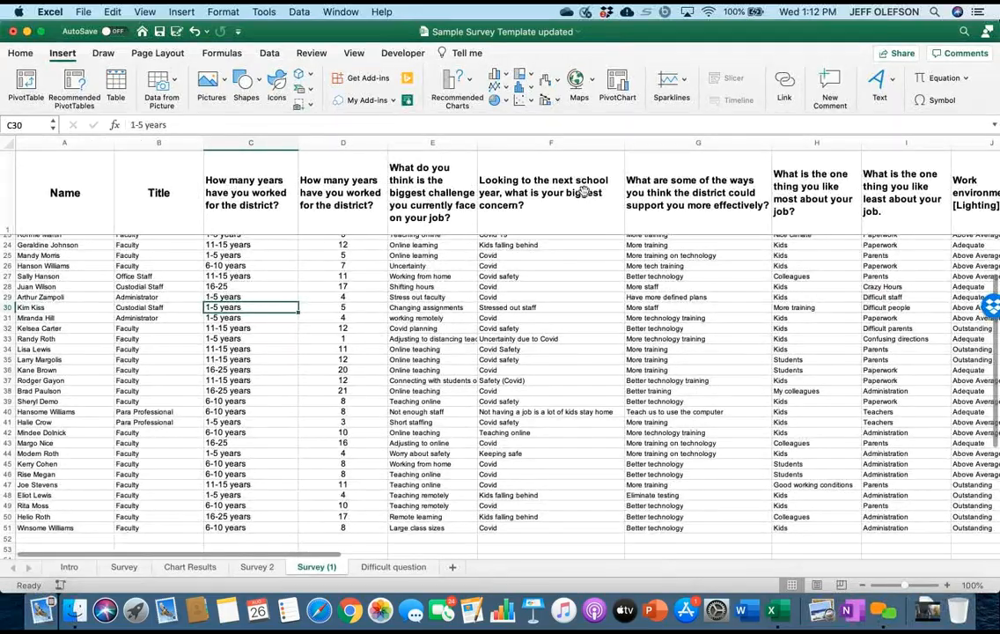
{"action": "scroll", "coordinate": [583, 192], "scroll_direction": "up", "scroll_amount": 8}
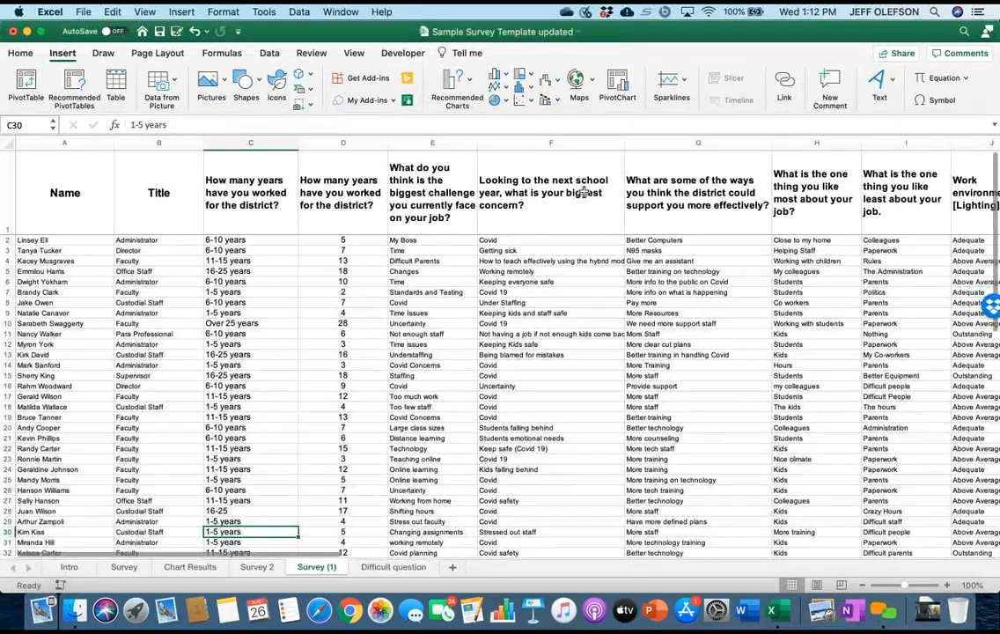
{"action": "key", "text": "Up"}
{"action": "key", "text": "Up"}
{"action": "key", "text": "Up"}
{"action": "key", "text": "Up"}
{"action": "key", "text": "Up"}
{"action": "key", "text": "Up"}
{"action": "key", "text": "Up"}
{"action": "key", "text": "Up"}
{"action": "key", "text": "Up"}
{"action": "key", "text": "Up"}
{"action": "key", "text": "Up"}
{"action": "key", "text": "Up"}
{"action": "key", "text": "Up"}
{"action": "key", "text": "Up"}
{"action": "key", "text": "Up"}
{"action": "key", "text": "Up"}
{"action": "key", "text": "Up"}
{"action": "key", "text": "Up"}
{"action": "key", "text": "Up"}
{"action": "key", "text": "Up"}
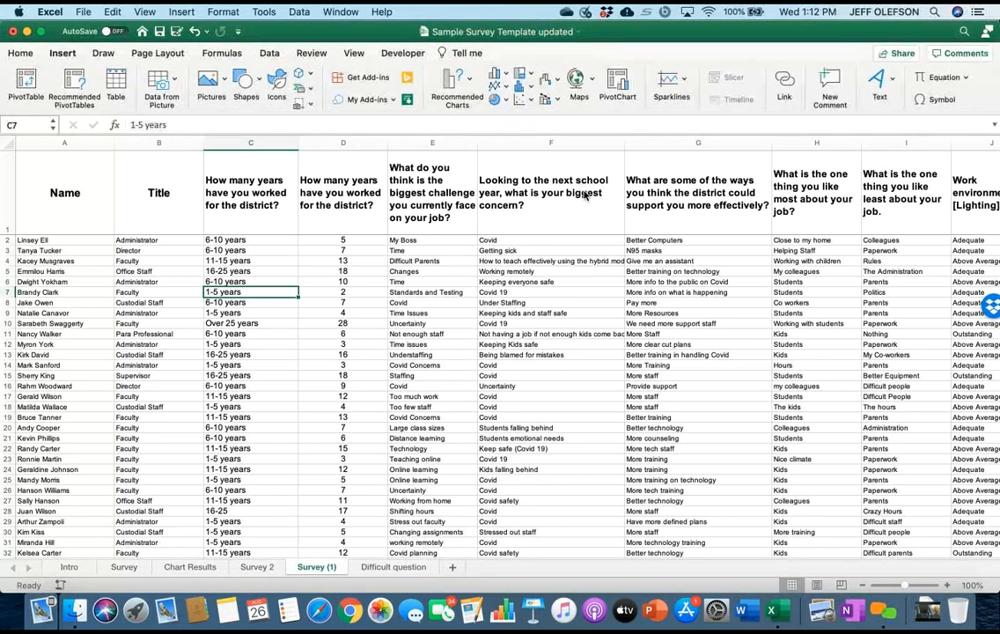
Convert the Survey (1) data range A1:Q51 into a table with headers.
{"action": "key", "text": "super+alt+r"}
{"action": "key", "text": "super+alt+r"}
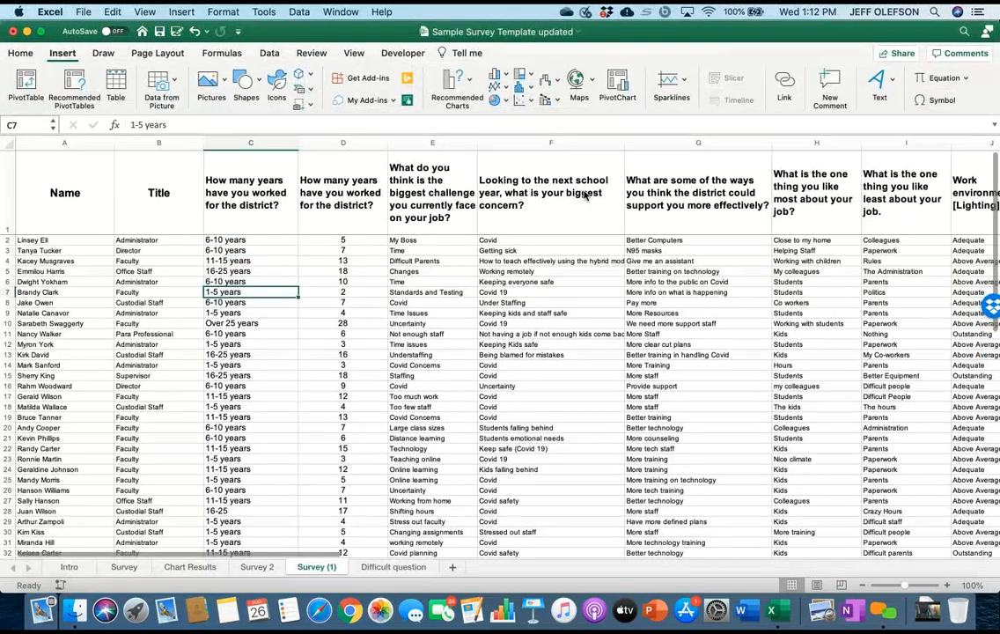
{"action": "key", "text": "super+t"}
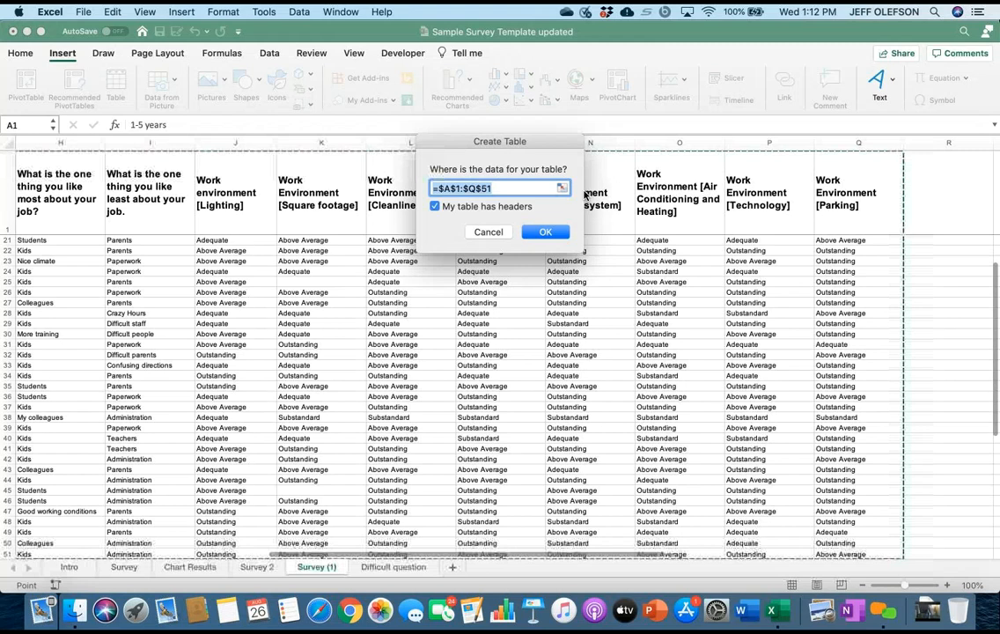
{"action": "key", "text": "Return"}
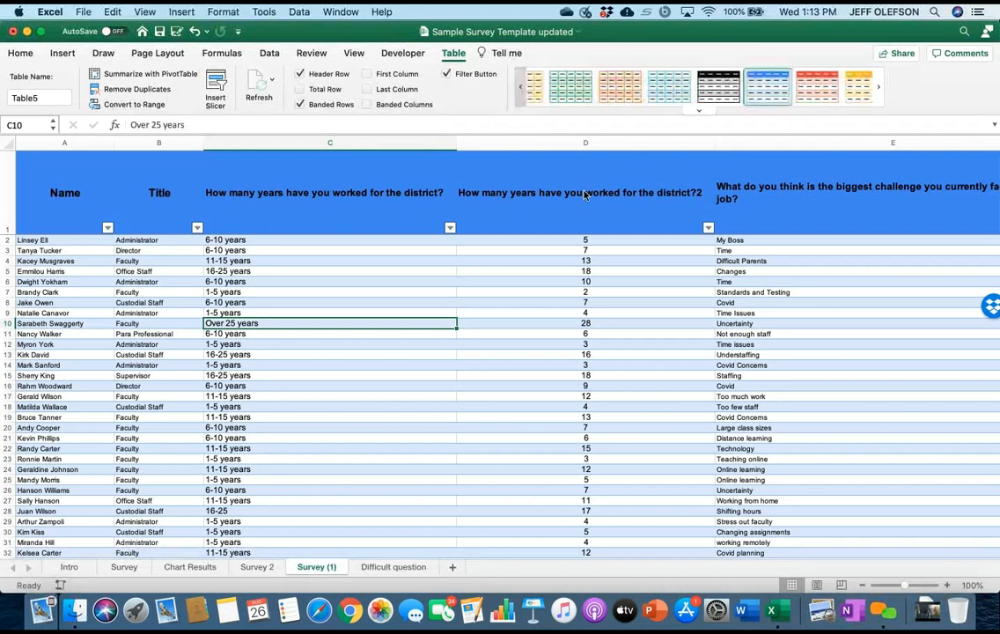
Apply the plain, unbanded table style to the Survey (1) table and check the filter options for the first years-worked question.
{"action": "left_click", "coordinate": [520, 87]}
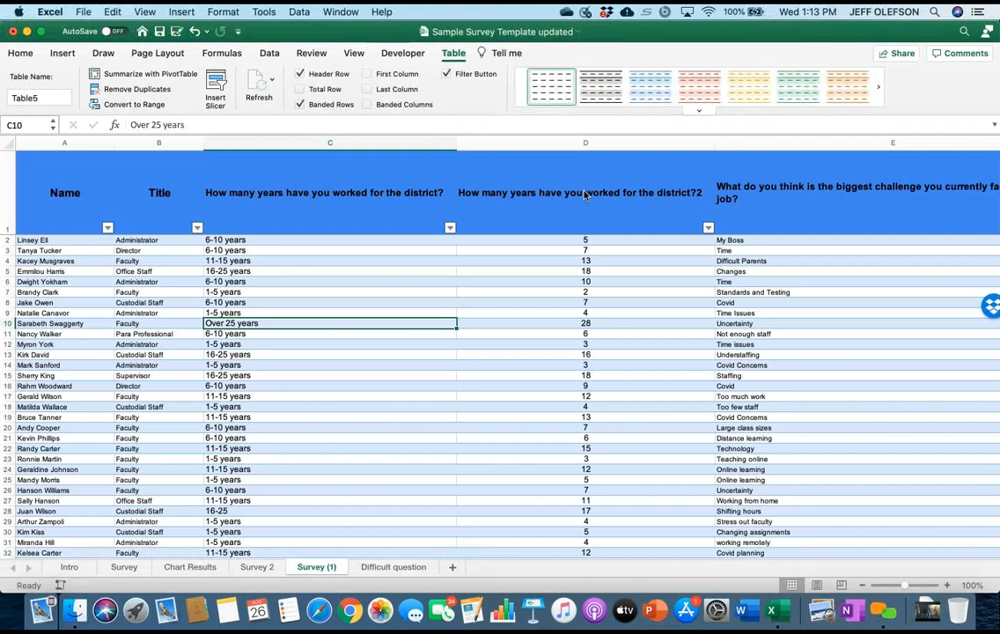
{"action": "left_click", "coordinate": [552, 87]}
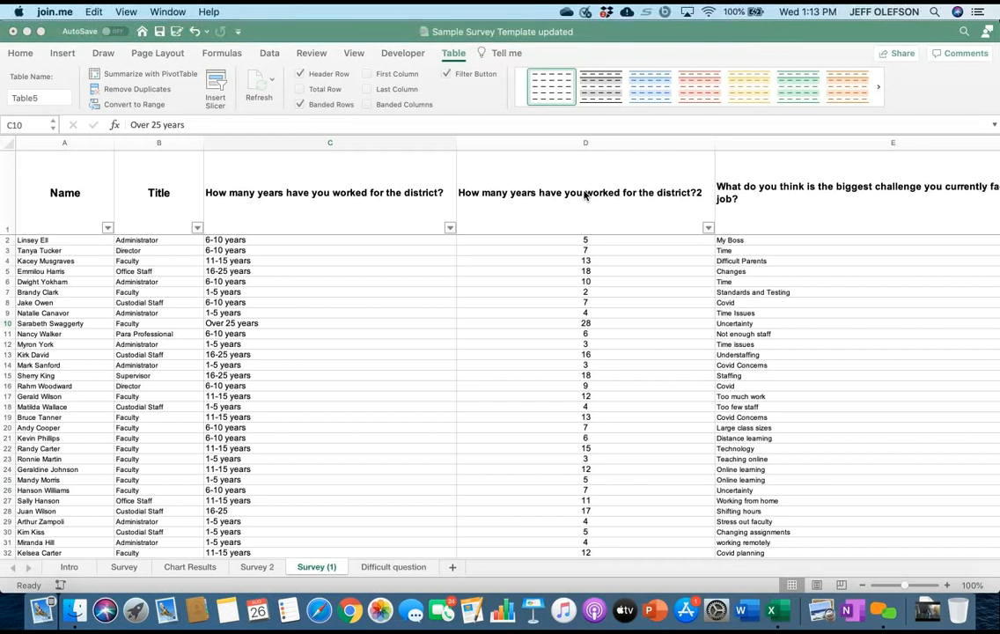
{"action": "left_click", "coordinate": [585, 195]}
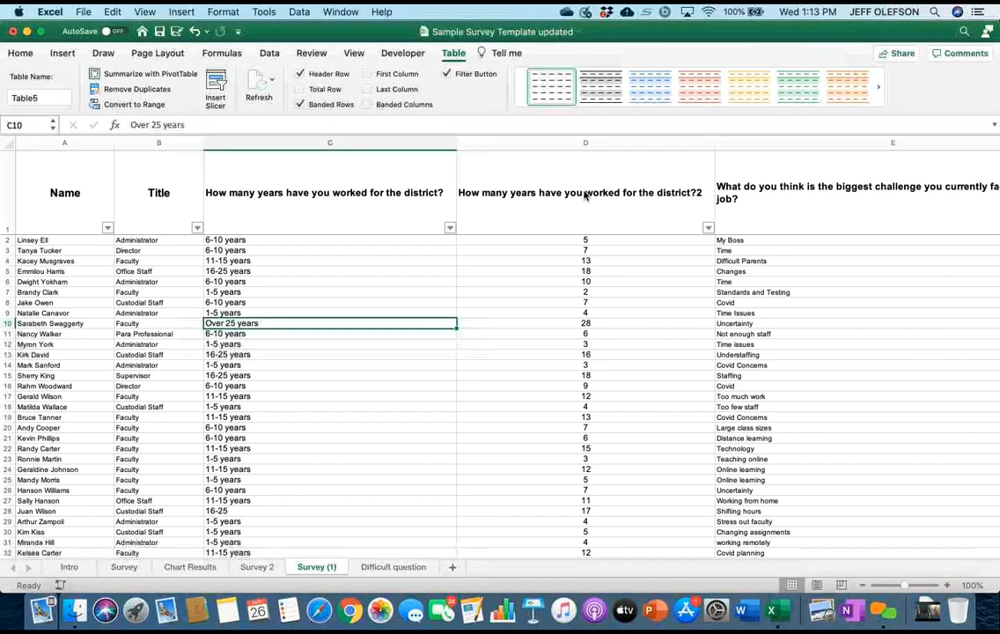
{"action": "left_click", "coordinate": [450, 228]}
{"action": "key", "text": "Escape"}
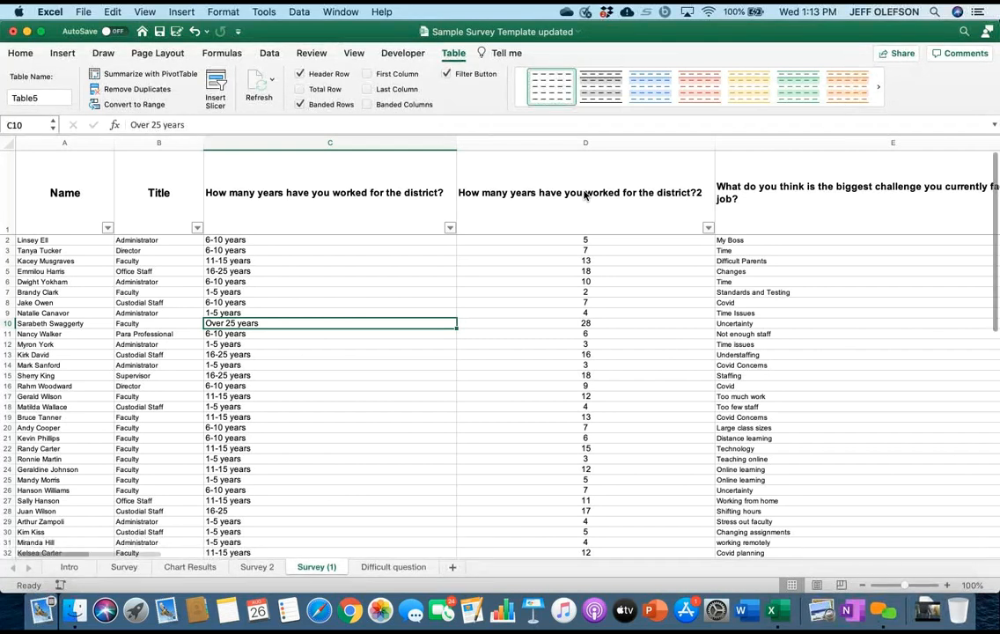
Examine the extra blank columns between the questions on the Survey sheet and return to the Survey (1) sheet.
{"action": "left_click", "coordinate": [124, 567]}
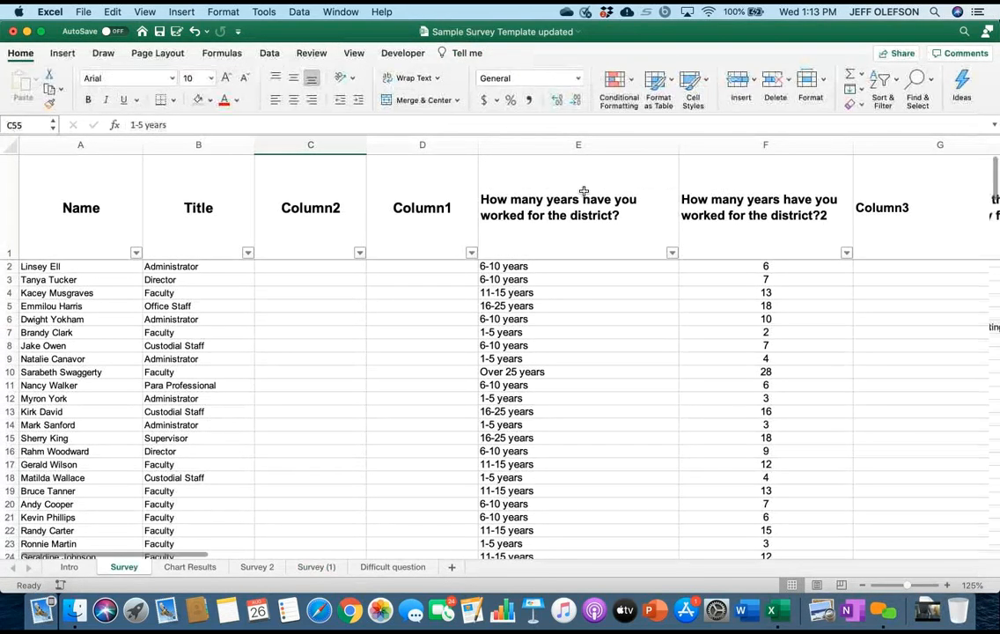
{"action": "scroll", "coordinate": [500, 352], "scroll_direction": "right", "scroll_amount": 5}
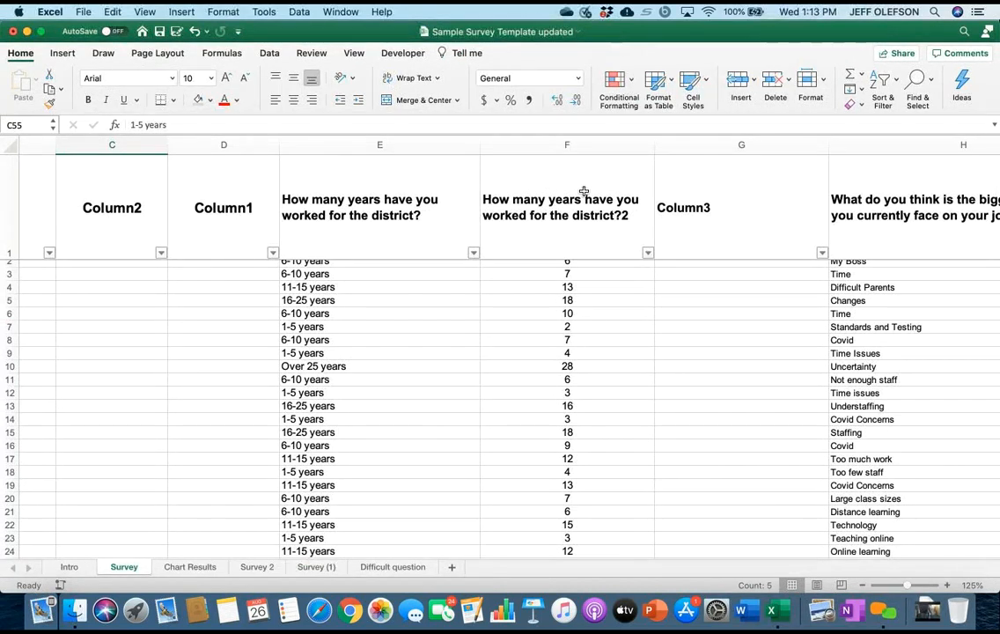
{"action": "scroll", "coordinate": [583, 191], "scroll_direction": "left", "scroll_amount": 5}
{"action": "scroll", "coordinate": [584, 191], "scroll_direction": "down", "scroll_amount": 8}
{"action": "scroll", "coordinate": [583, 191], "scroll_direction": "down", "scroll_amount": 10}
{"action": "scroll", "coordinate": [584, 191], "scroll_direction": "right", "scroll_amount": 2}
{"action": "scroll", "coordinate": [584, 191], "scroll_direction": "up", "scroll_amount": 15}
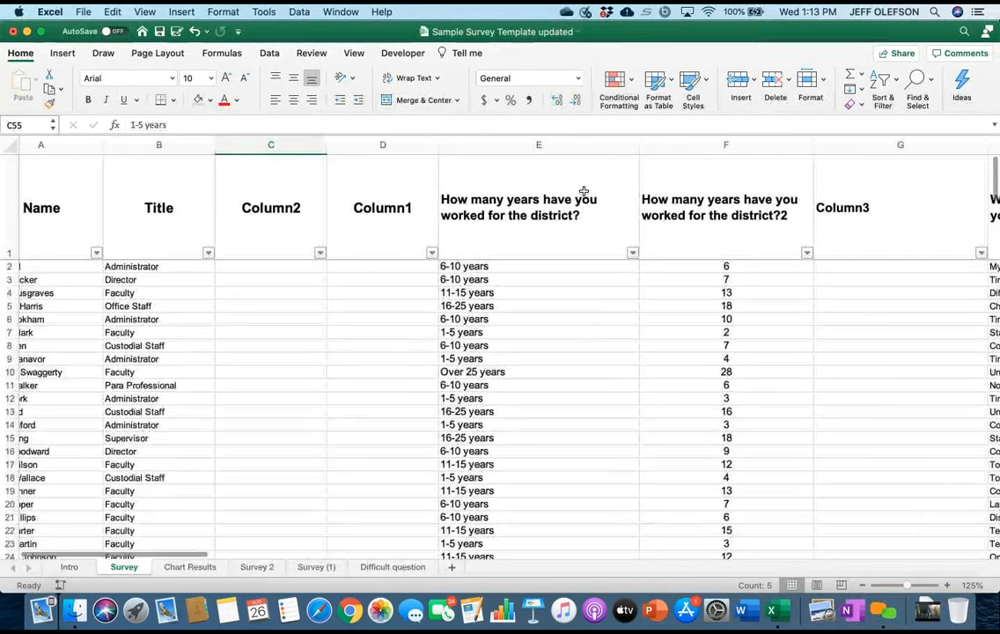
{"action": "scroll", "coordinate": [583, 191], "scroll_direction": "right", "scroll_amount": 3}
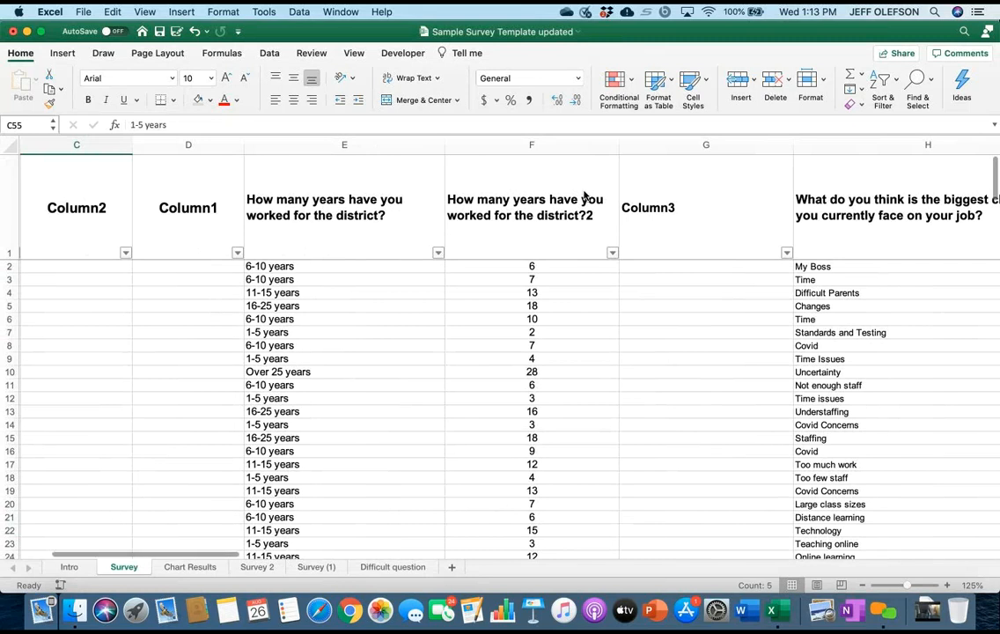
{"action": "key", "text": "ctrl+Page_Down"}
{"action": "key", "text": "ctrl+Page_Down"}
{"action": "key", "text": "ctrl+Page_Down"}
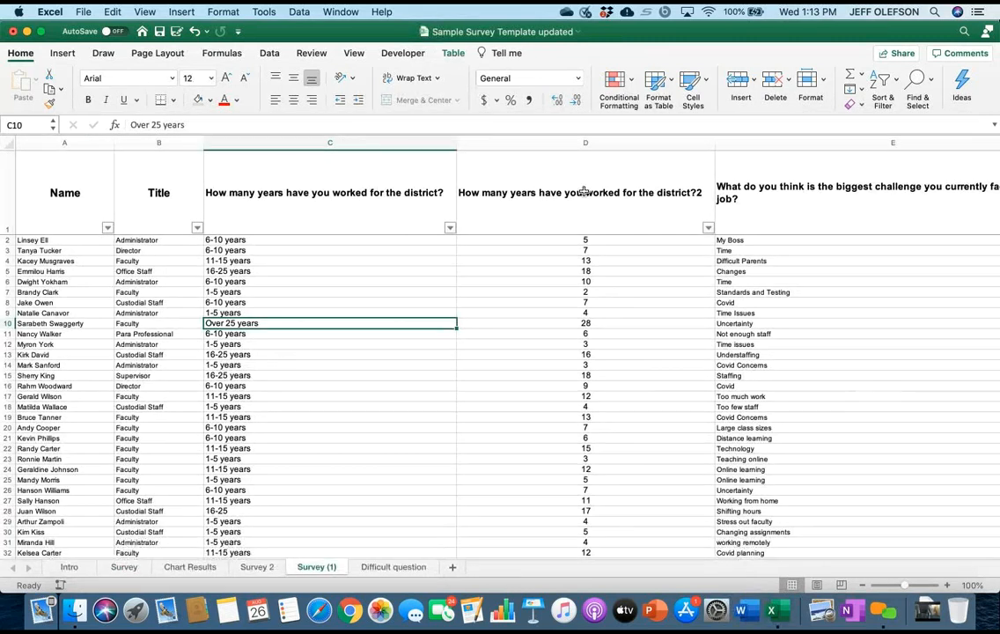
Try to insert a table column at the years-worked question header in C1 on the Survey (1) sheet.
{"action": "key", "text": "ctrl+Up"}
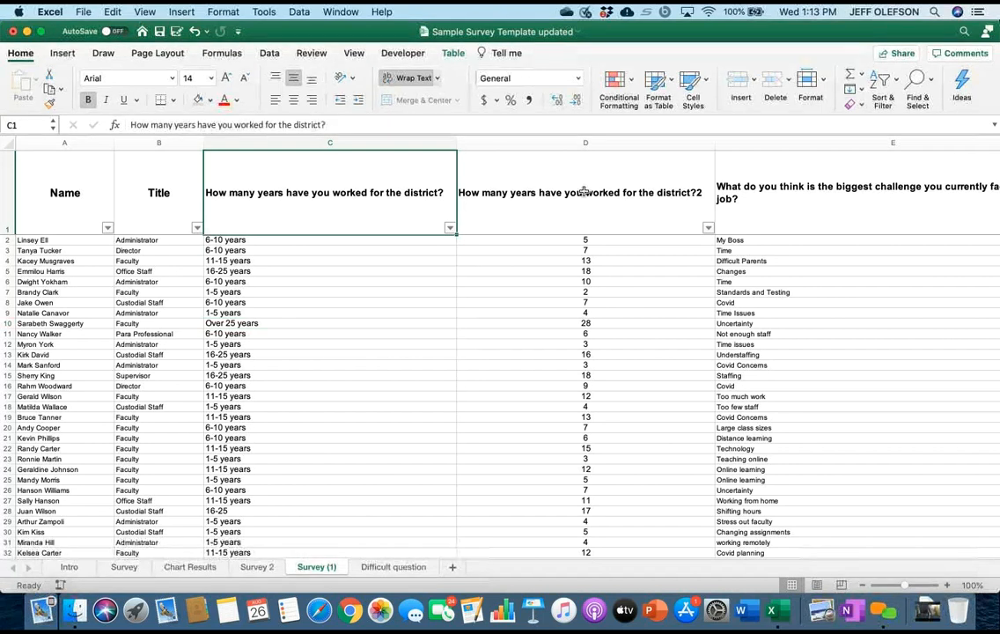
{"action": "key", "text": "shift+F10"}
{"action": "key", "text": "Down"}
{"action": "key", "text": "Down"}
{"action": "key", "text": "Down"}
{"action": "key", "text": "Down"}
{"action": "key", "text": "Down"}
{"action": "key", "text": "Down"}
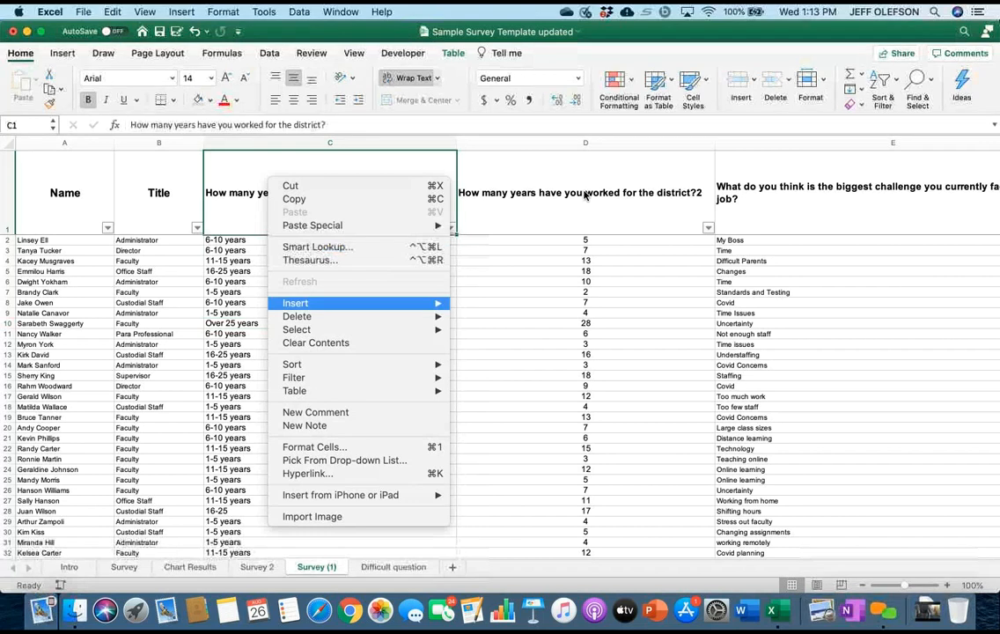
{"action": "key", "text": "Right"}
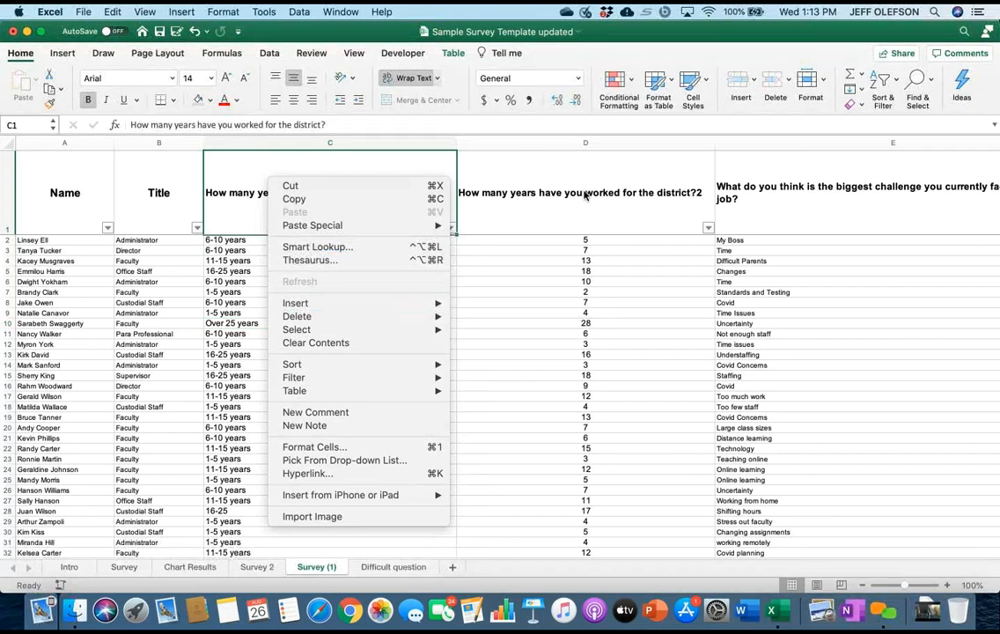
{"action": "mouse_move", "coordinate": [361, 303]}
{"action": "key", "text": "Return"}
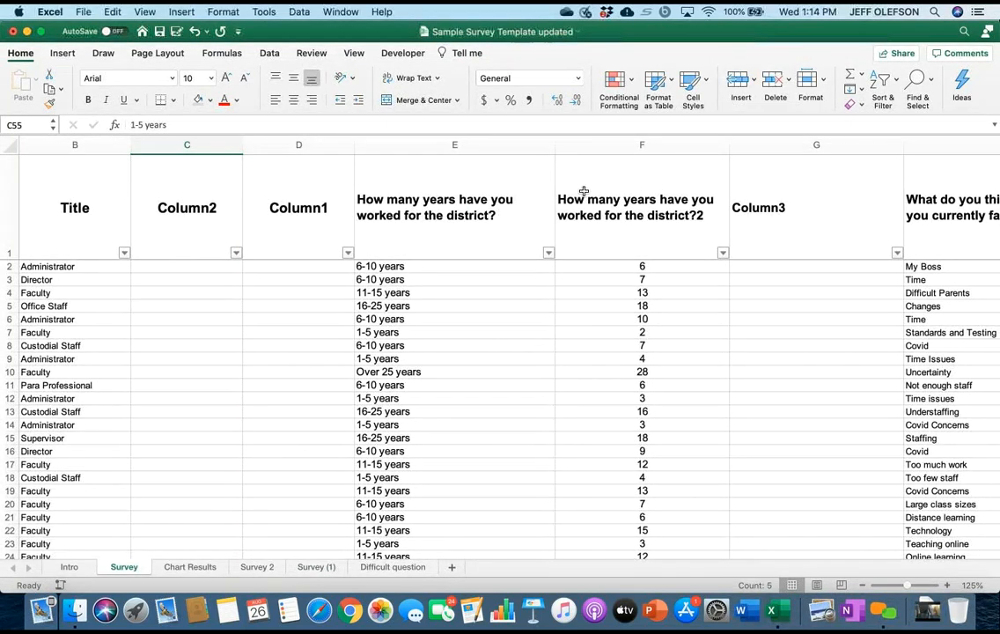
Copy the year-range labels in C55:C59 of the Survey sheet into D55:D59.
{"action": "scroll", "coordinate": [583, 191], "scroll_direction": "down", "scroll_amount": 15}
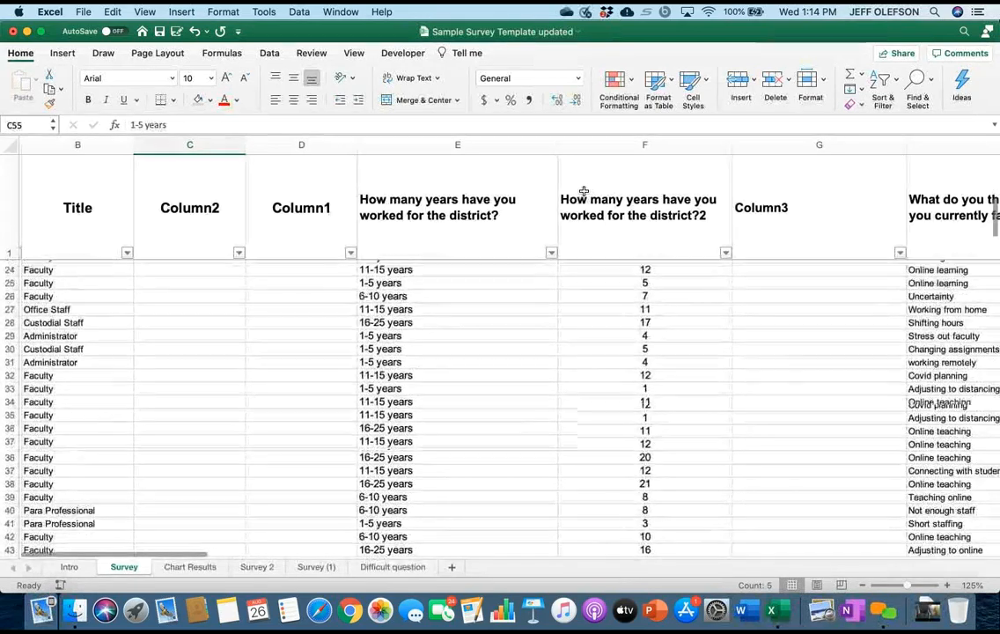
{"action": "scroll", "coordinate": [583, 191], "scroll_direction": "up", "scroll_amount": 5}
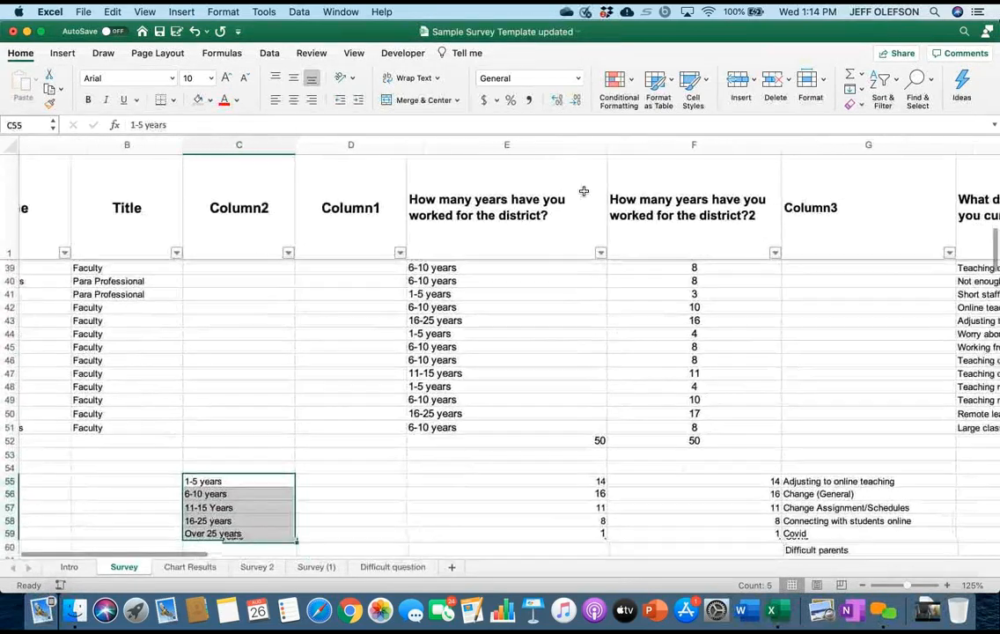
{"action": "key", "text": "shift+Up"}
{"action": "key", "text": "shift+Up"}
{"action": "key", "text": "shift+Up"}
{"action": "key", "text": "shift+Up"}
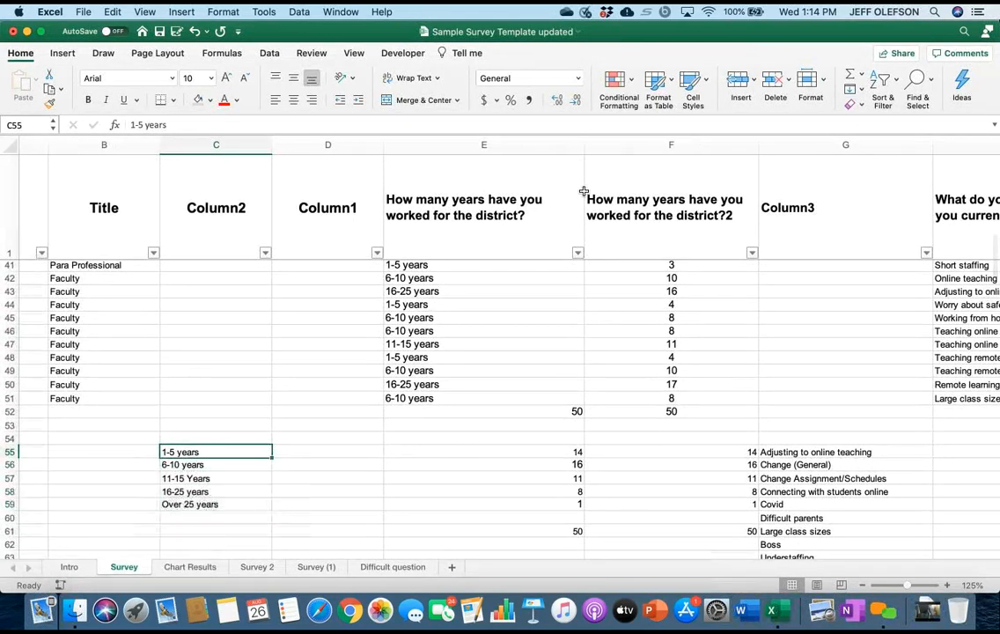
{"action": "key", "text": "shift+Down"}
{"action": "key", "text": "shift+Down"}
{"action": "key", "text": "shift+Down"}
{"action": "key", "text": "shift+Down"}
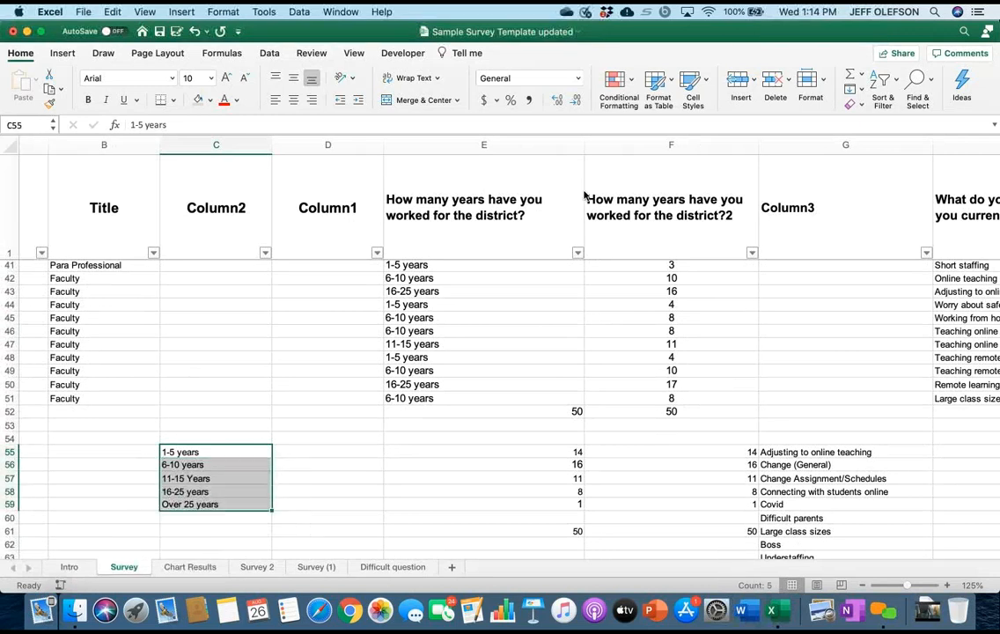
{"action": "key", "text": "shift+F10"}
{"action": "key", "text": "super+c"}
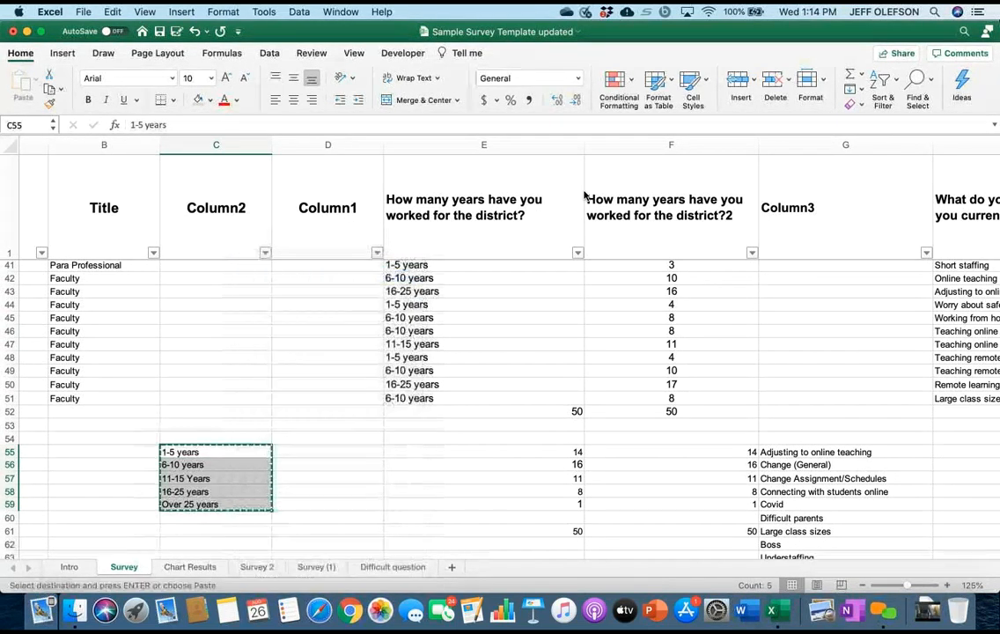
{"action": "key", "text": "Right"}
{"action": "key", "text": "shift+F10"}
{"action": "key", "text": "Down"}
{"action": "key", "text": "Down"}
{"action": "key", "text": "Down"}
{"action": "key", "text": "Down"}
{"action": "key", "text": "Up"}
{"action": "key", "text": "Return"}
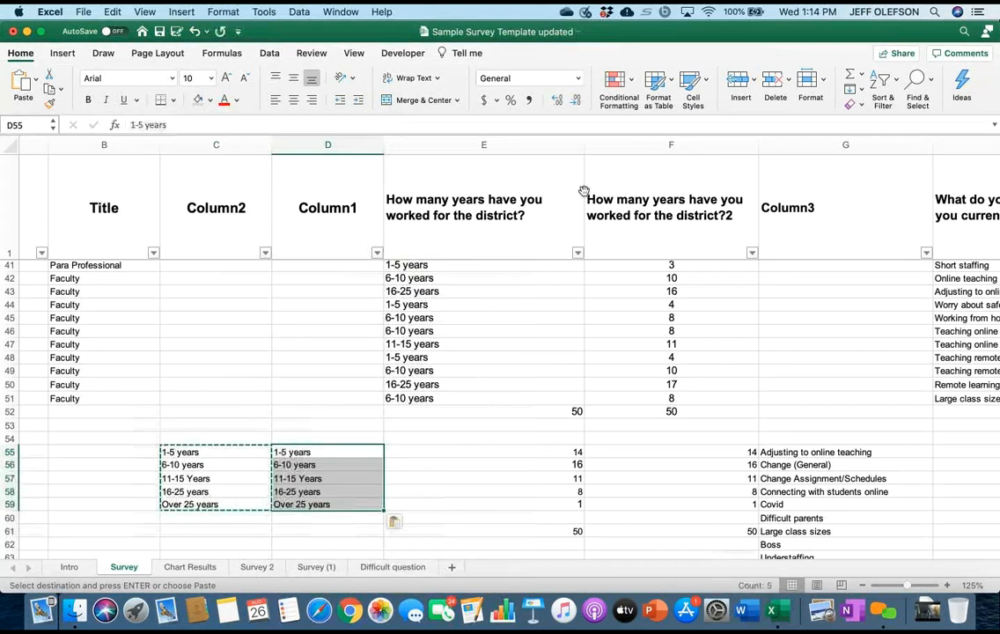
Clear the original year-range labels from C55:C59 and enter "\" in C55.
{"action": "key", "text": "Left"}
{"action": "key", "text": "Down"}
{"action": "key", "text": "Down"}
{"action": "key", "text": "Up"}
{"action": "key", "text": "Up"}
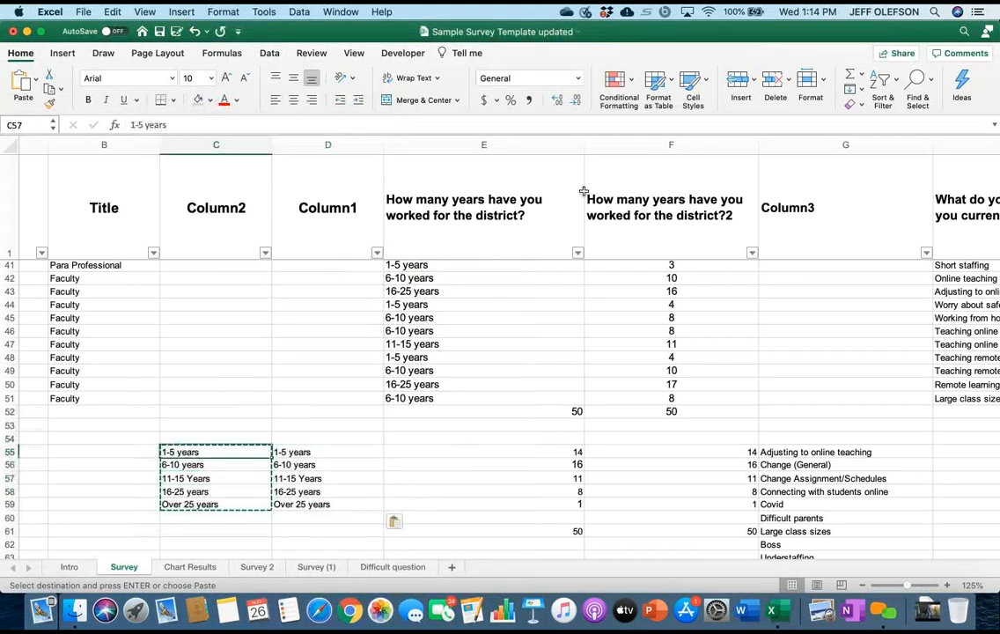
{"action": "key", "text": "shift+Down"}
{"action": "key", "text": "shift+Down"}
{"action": "key", "text": "shift+Down"}
{"action": "key", "text": "shift+Down"}
{"action": "type", "text": "\\"}
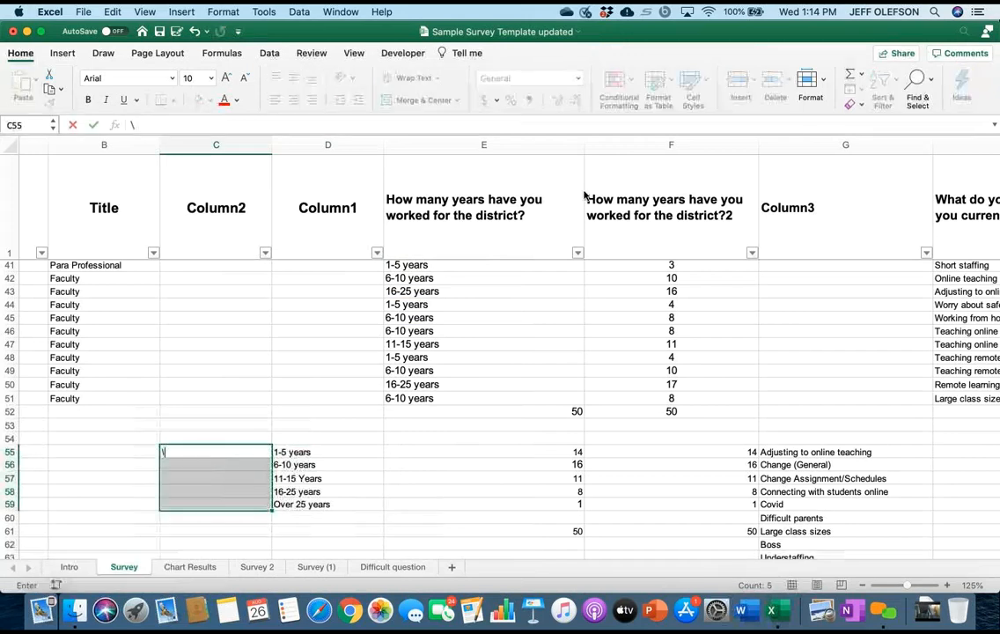
Compare the years-worked responses with the tally rows beneath them and view the filter options for column E.
{"action": "scroll", "coordinate": [583, 191], "scroll_direction": "up", "scroll_amount": 5}
{"action": "scroll", "coordinate": [584, 191], "scroll_direction": "up", "scroll_amount": 10}
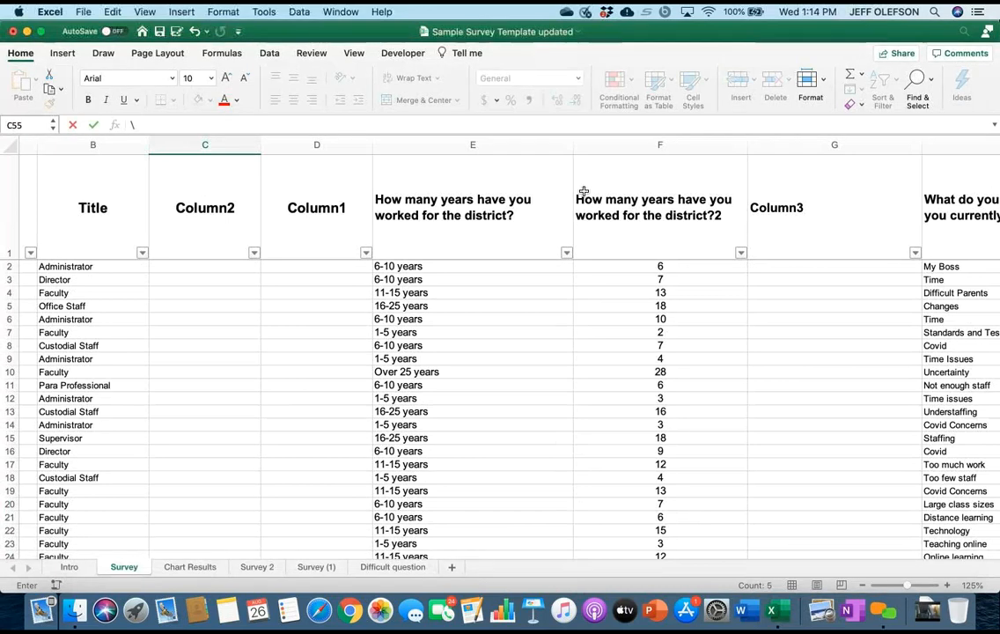
{"action": "scroll", "coordinate": [583, 191], "scroll_direction": "down", "scroll_amount": 15}
{"action": "scroll", "coordinate": [584, 191], "scroll_direction": "down", "scroll_amount": 1}
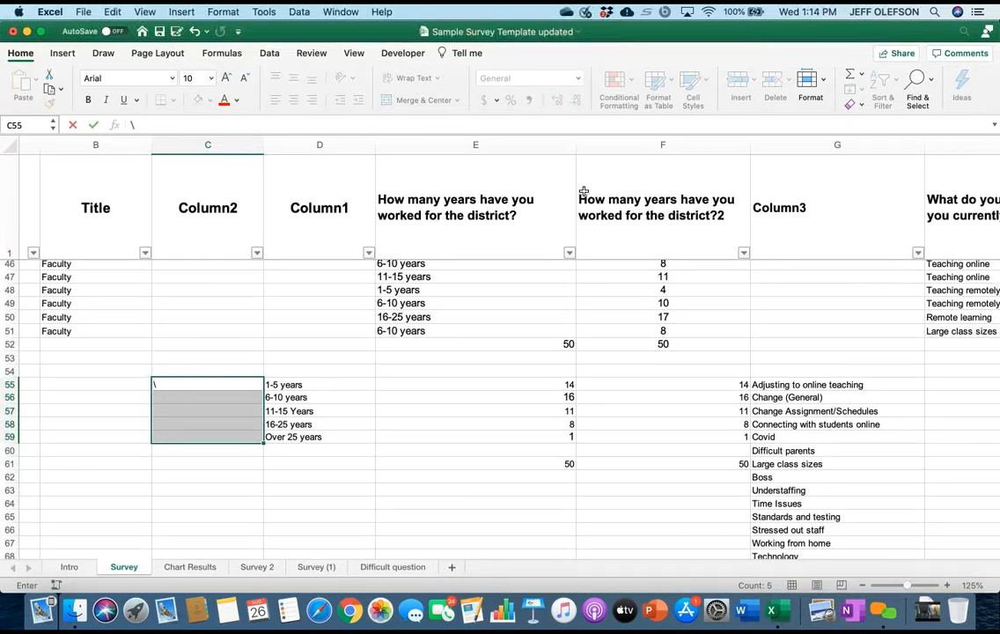
{"action": "scroll", "coordinate": [584, 191], "scroll_direction": "up", "scroll_amount": 15}
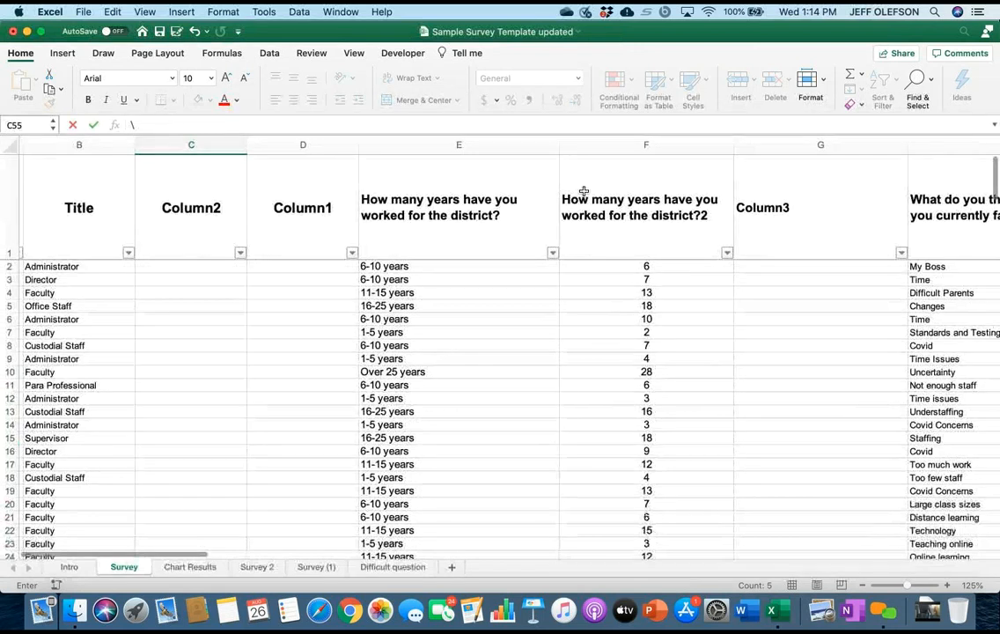
{"action": "scroll", "coordinate": [584, 191], "scroll_direction": "right", "scroll_amount": 2}
{"action": "scroll", "coordinate": [583, 191], "scroll_direction": "right", "scroll_amount": 1}
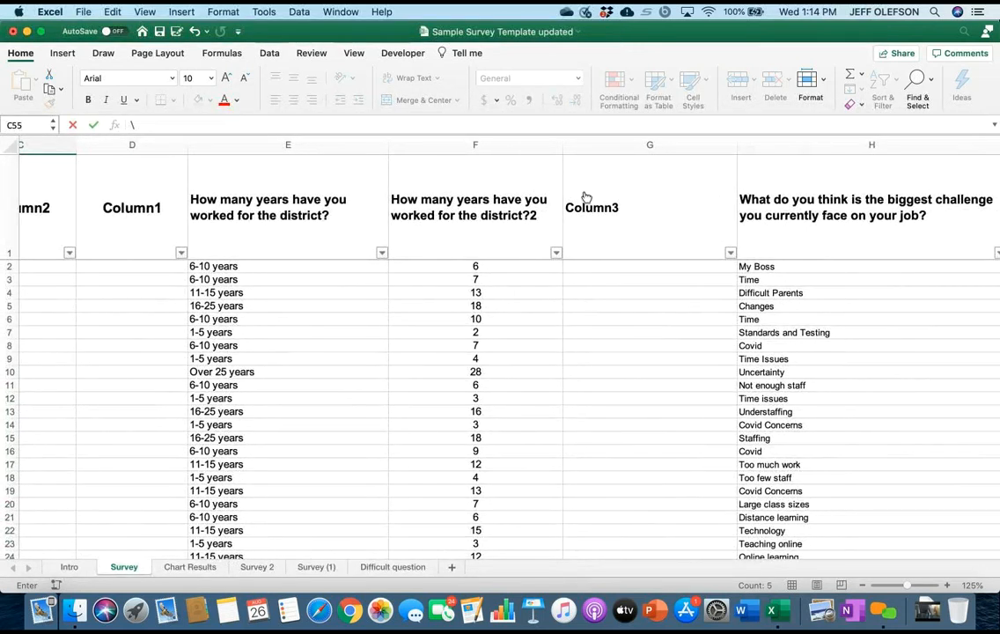
{"action": "left_click", "coordinate": [381, 252]}
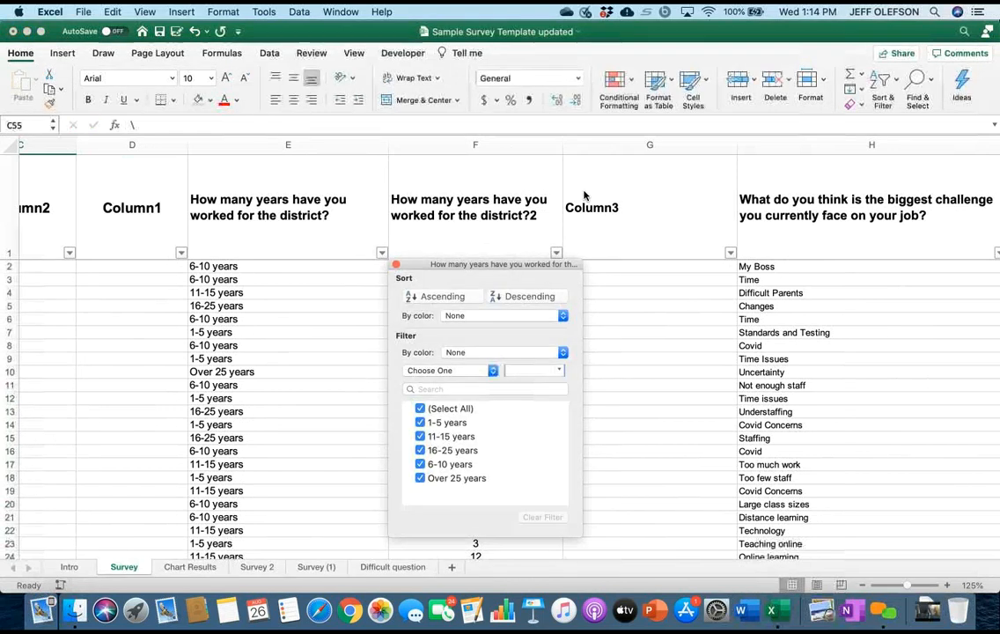
{"action": "key", "text": "Escape"}
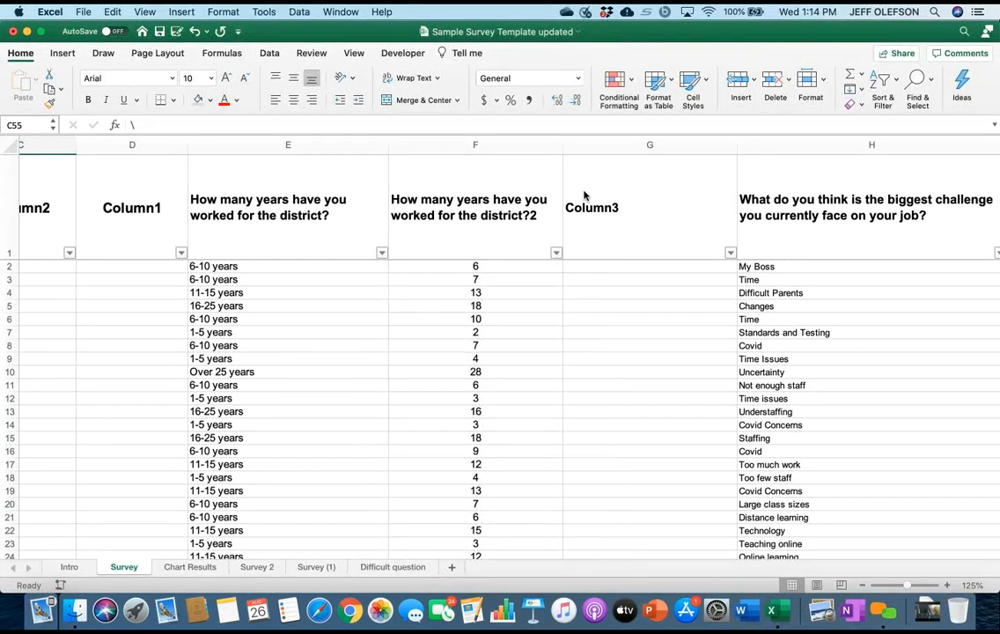
Select cell E15 in the Survey table and switch the Total Row off and back on.
{"action": "key", "text": "super+Tab"}
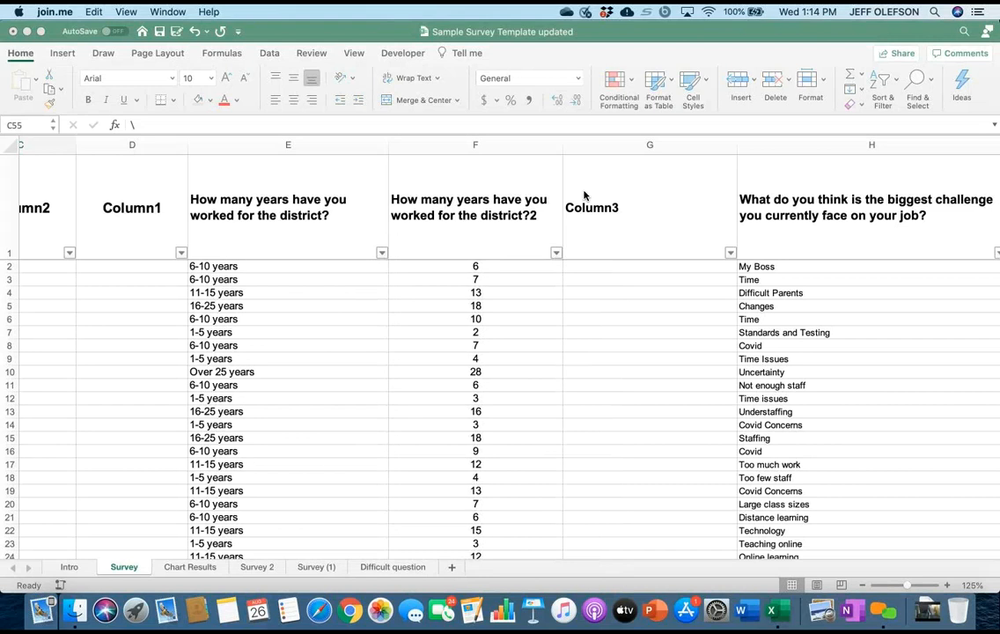
{"action": "left_click", "coordinate": [287, 438]}
{"action": "left_click", "coordinate": [288, 438]}
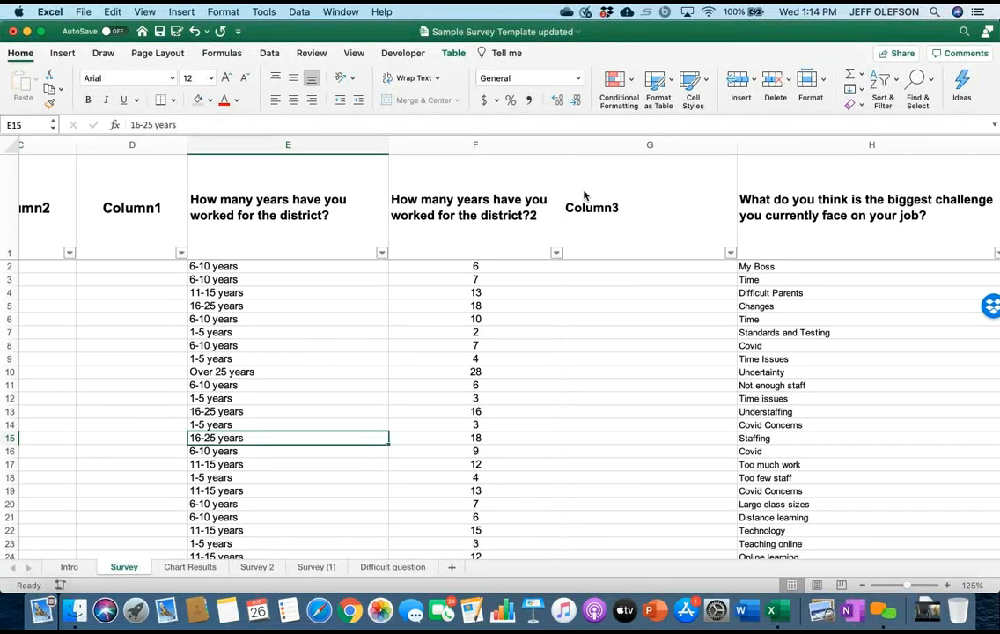
{"action": "left_click", "coordinate": [453, 53]}
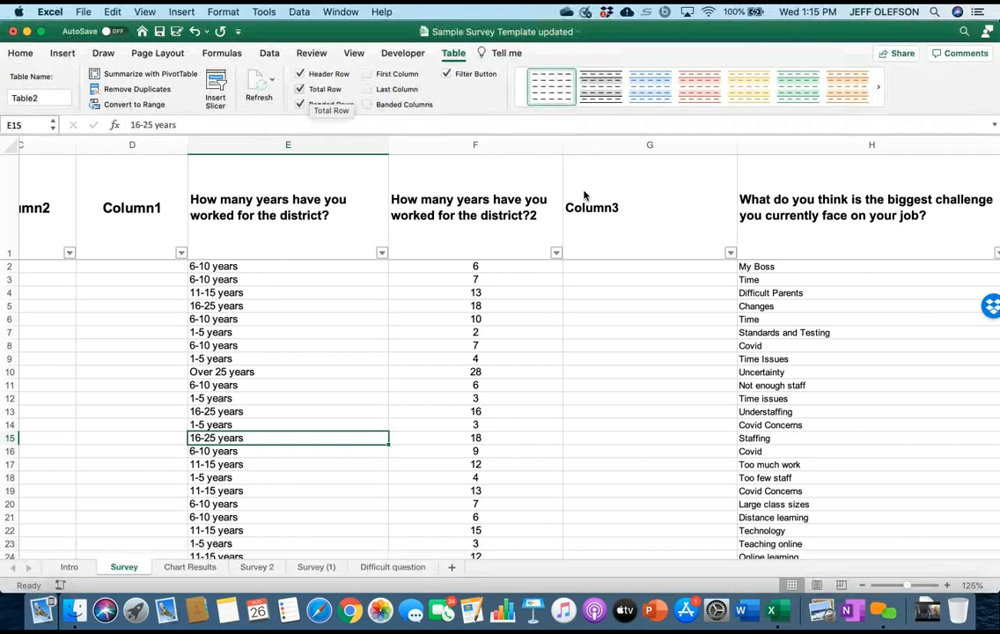
{"action": "left_click", "coordinate": [300, 89]}
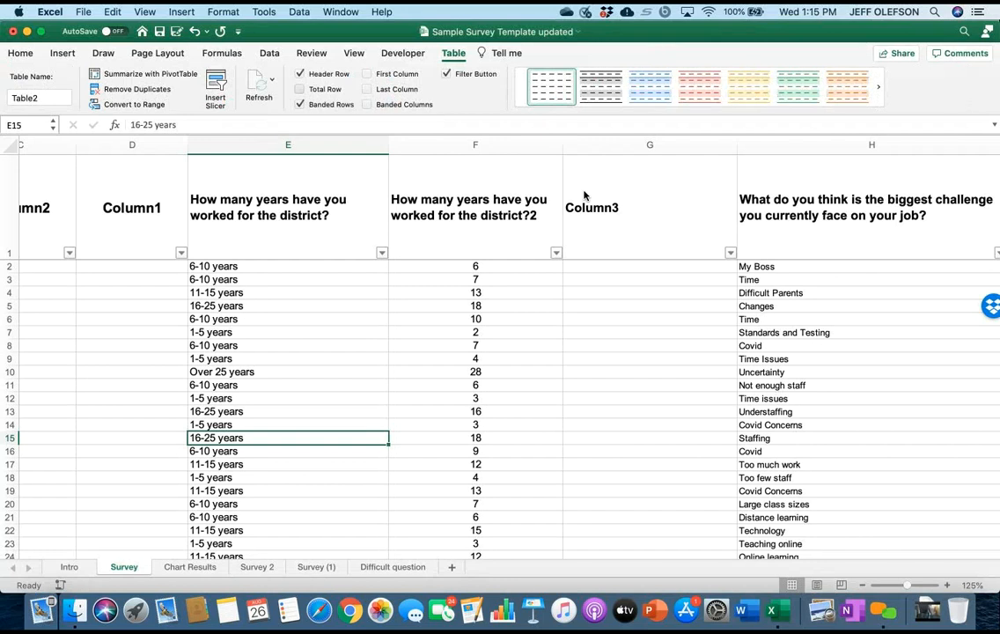
{"action": "left_click", "coordinate": [300, 88]}
Look over the table's Total Row across the survey question columns and the tally rows beneath it.
{"action": "scroll", "coordinate": [583, 191], "scroll_direction": "right", "scroll_amount": 5}
{"action": "scroll", "coordinate": [583, 191], "scroll_direction": "down", "scroll_amount": 8}
{"action": "scroll", "coordinate": [584, 191], "scroll_direction": "down", "scroll_amount": 4}
{"action": "scroll", "coordinate": [584, 191], "scroll_direction": "right", "scroll_amount": 6}
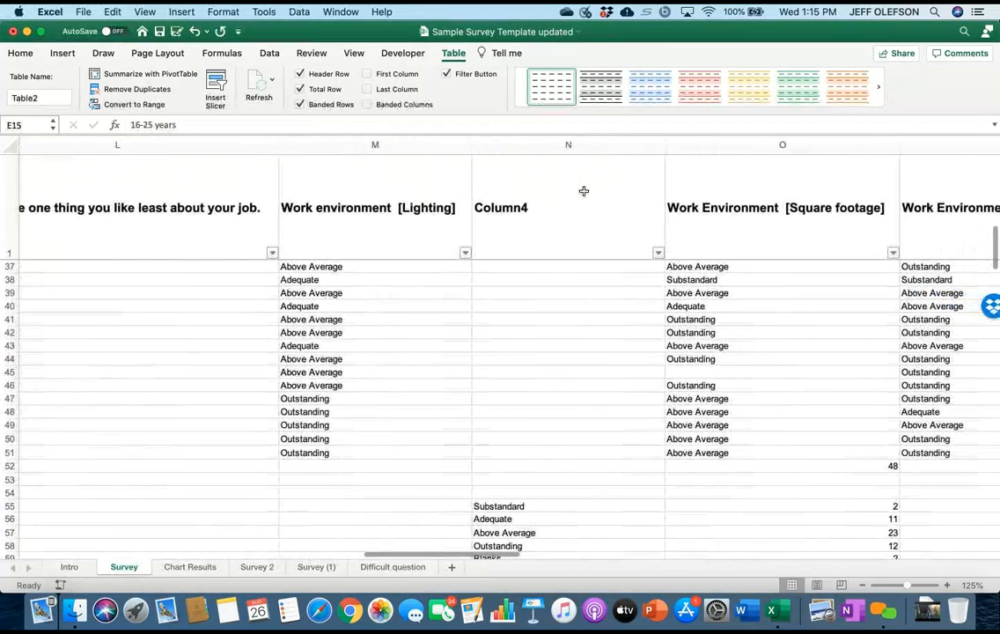
{"action": "scroll", "coordinate": [584, 191], "scroll_direction": "left", "scroll_amount": 6}
{"action": "scroll", "coordinate": [583, 191], "scroll_direction": "up", "scroll_amount": 3}
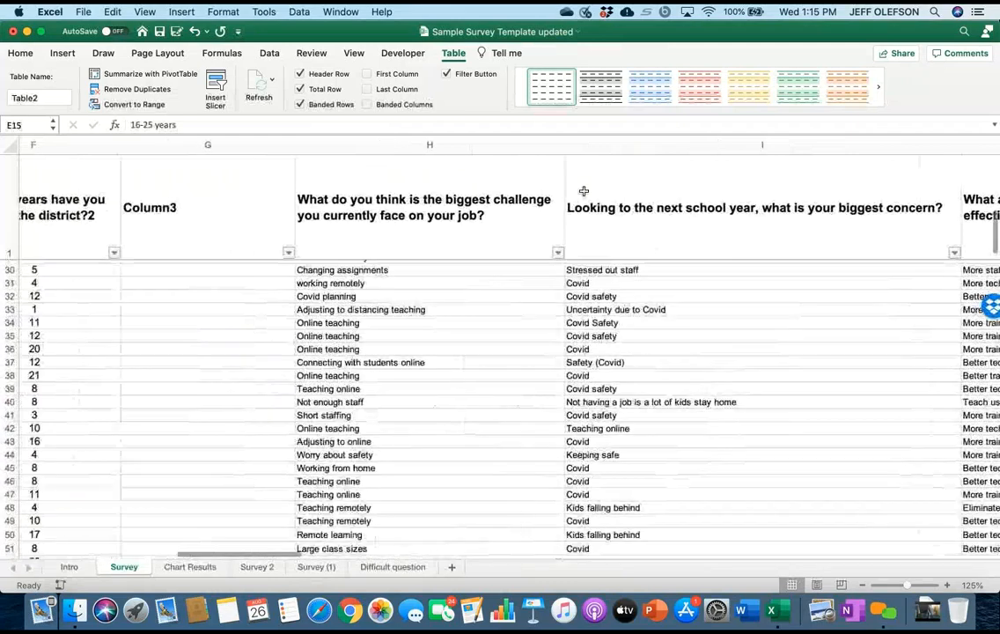
{"action": "scroll", "coordinate": [583, 191], "scroll_direction": "up", "scroll_amount": 9}
{"action": "scroll", "coordinate": [584, 191], "scroll_direction": "left", "scroll_amount": 6}
{"action": "scroll", "coordinate": [583, 191], "scroll_direction": "right", "scroll_amount": 3}
{"action": "scroll", "coordinate": [584, 191], "scroll_direction": "down", "scroll_amount": 1}
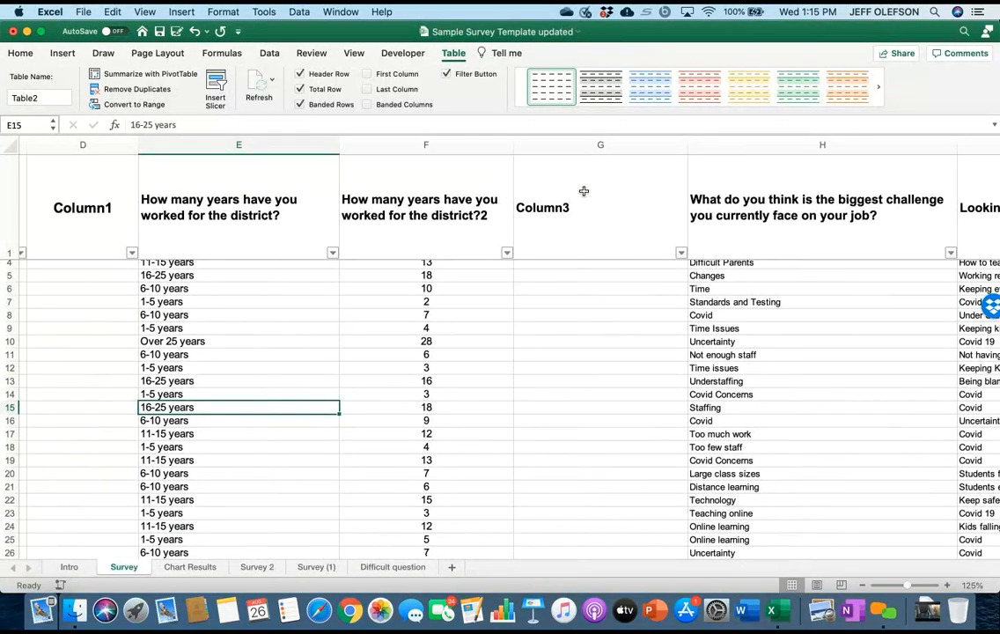
{"action": "scroll", "coordinate": [584, 191], "scroll_direction": "down", "scroll_amount": 10}
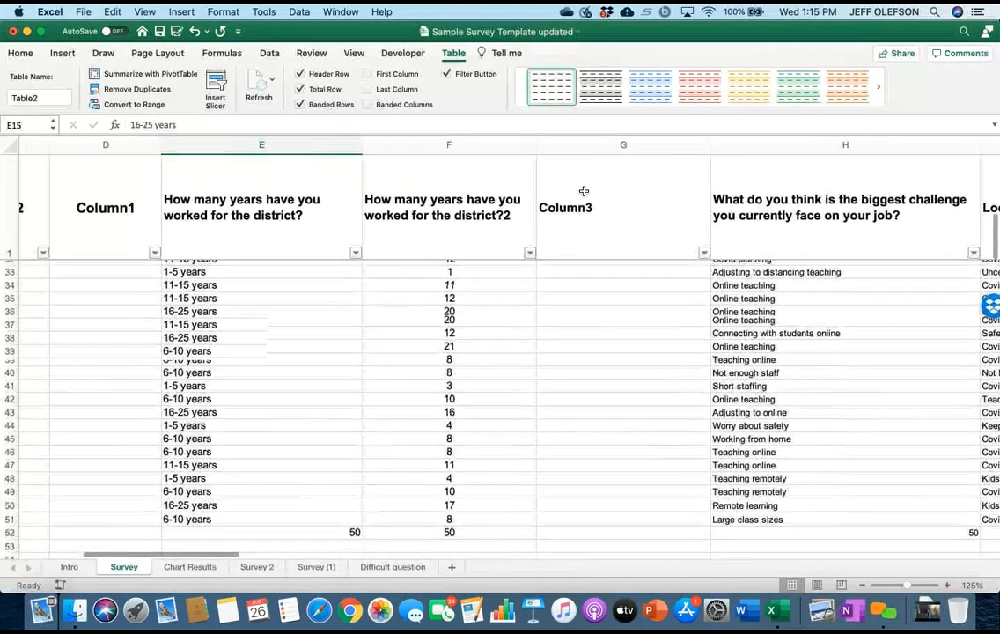
{"action": "scroll", "coordinate": [584, 191], "scroll_direction": "left", "scroll_amount": 1}
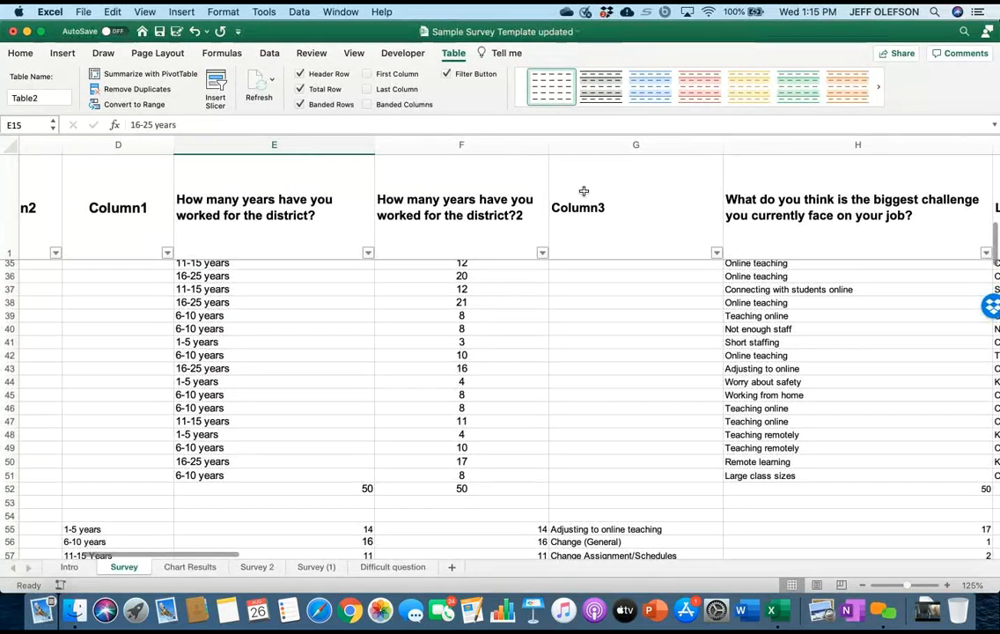
Select the years-worked total in E52 and view its available summary functions.
{"action": "key", "text": "super+Down"}
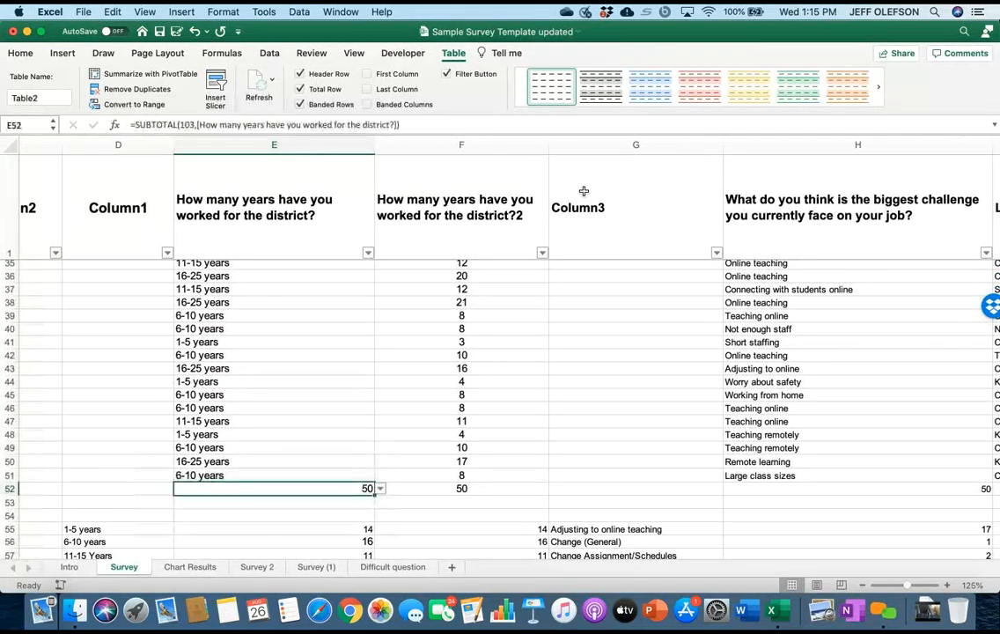
{"action": "key", "text": "alt+Down"}
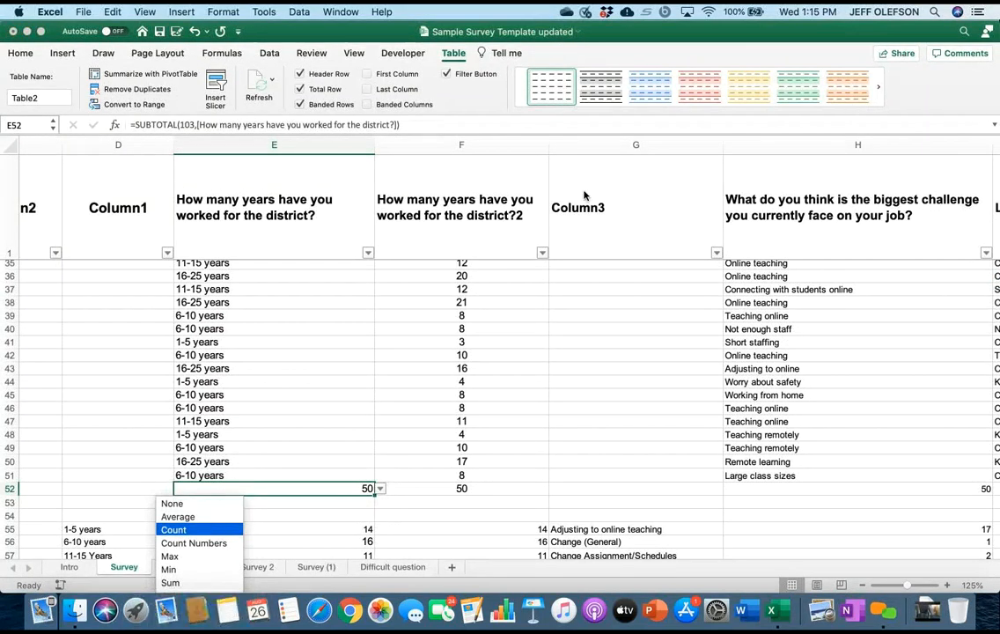
{"action": "key", "text": "Escape"}
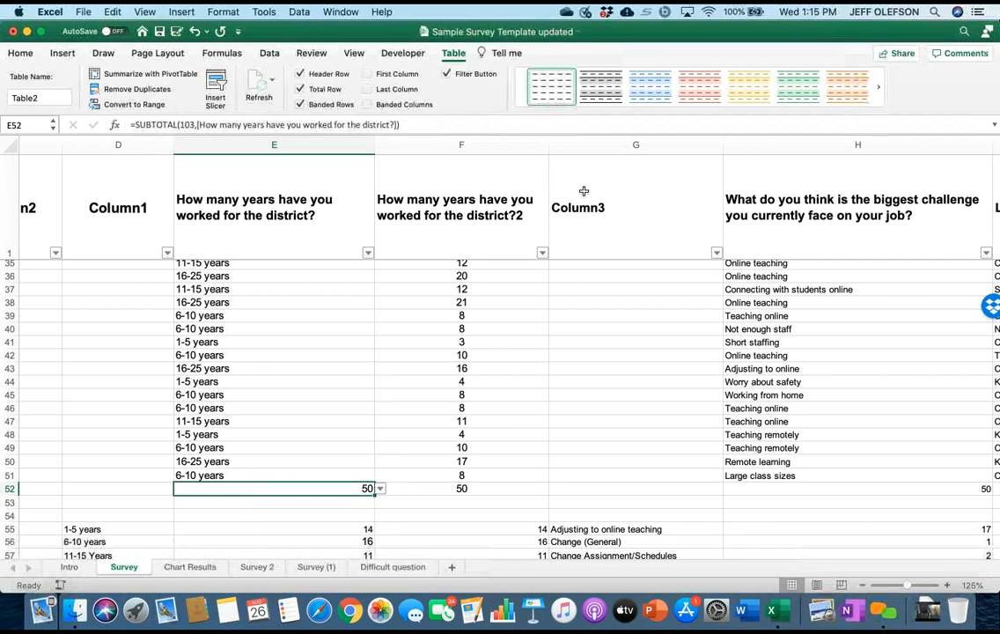
View the summary functions available for total cell I52 under the biggest-concern question without choosing one.
{"action": "scroll", "coordinate": [584, 191], "scroll_direction": "right", "scroll_amount": 5}
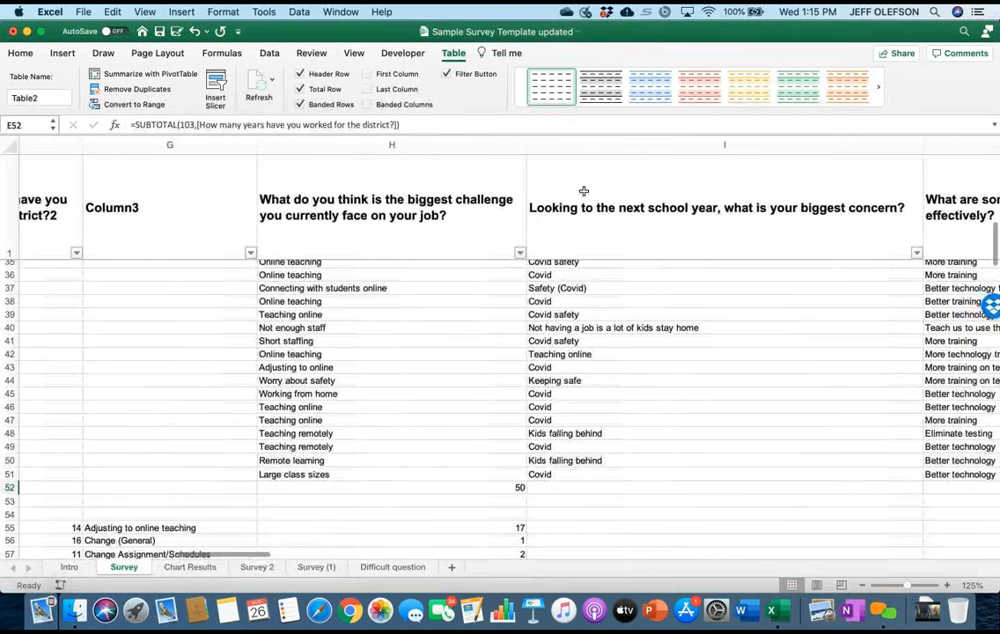
{"action": "key", "text": "Right"}
{"action": "key", "text": "Right"}
{"action": "key", "text": "Right"}
{"action": "key", "text": "Right"}
{"action": "key", "text": "alt+Down"}
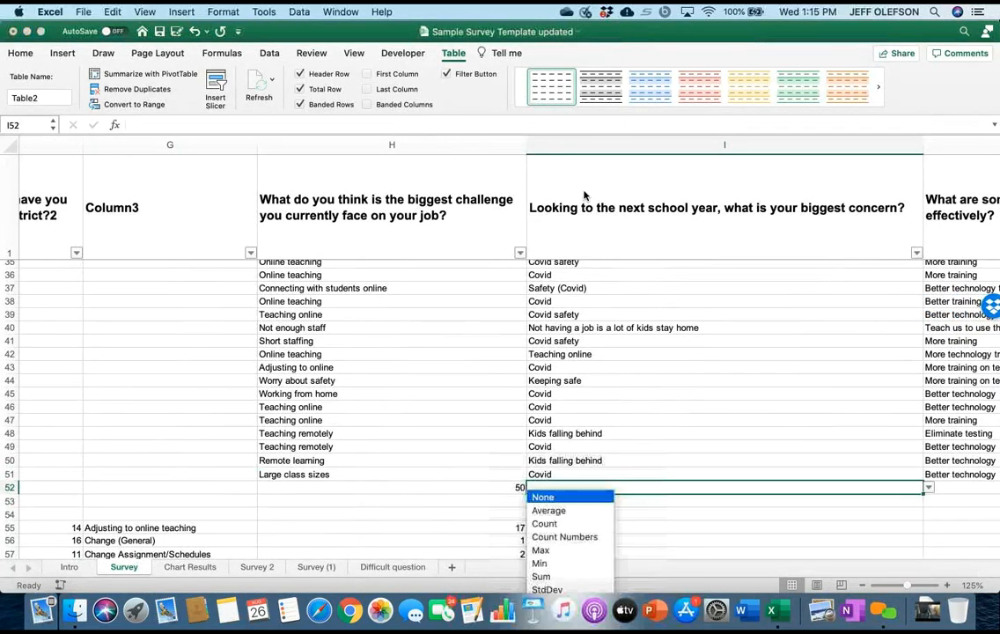
{"action": "scroll", "coordinate": [583, 191], "scroll_direction": "down", "scroll_amount": 3}
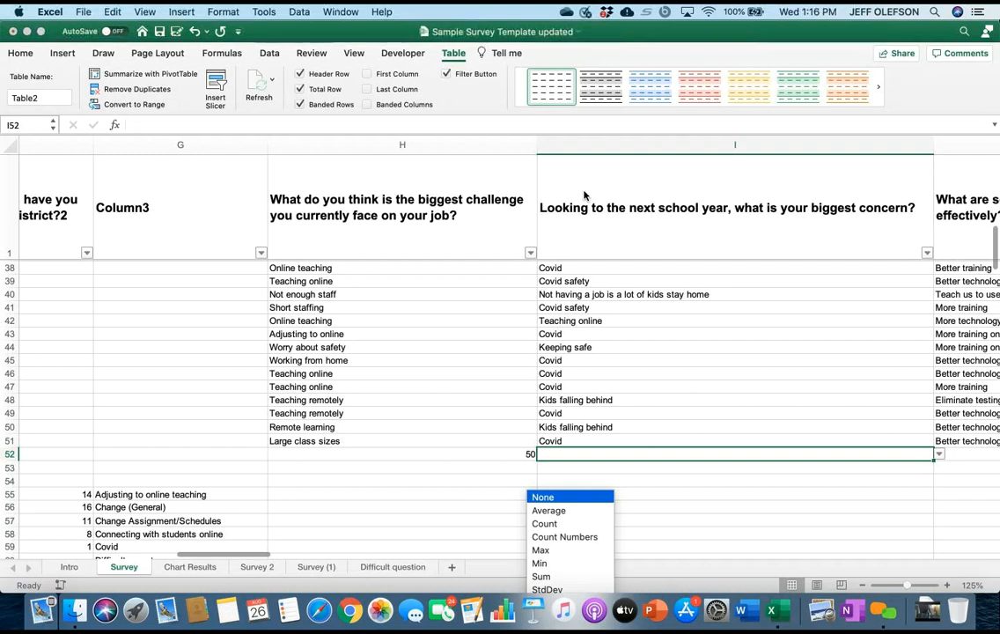
{"action": "key", "text": "Down"}
{"action": "key", "text": "Down"}
{"action": "key", "text": "Down"}
{"action": "key", "text": "Down"}
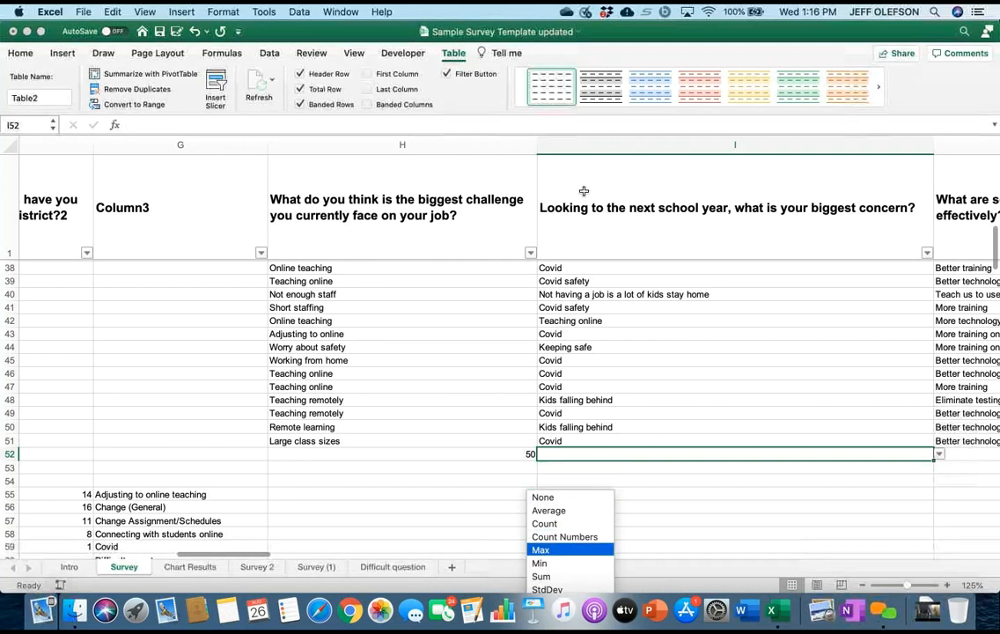
{"action": "key", "text": "Escape"}
Return to total cell E52 and review its summary function choices again, keeping Count.
{"action": "scroll", "coordinate": [585, 194], "scroll_direction": "left", "scroll_amount": 10}
{"action": "scroll", "coordinate": [584, 194], "scroll_direction": "right", "scroll_amount": 4}
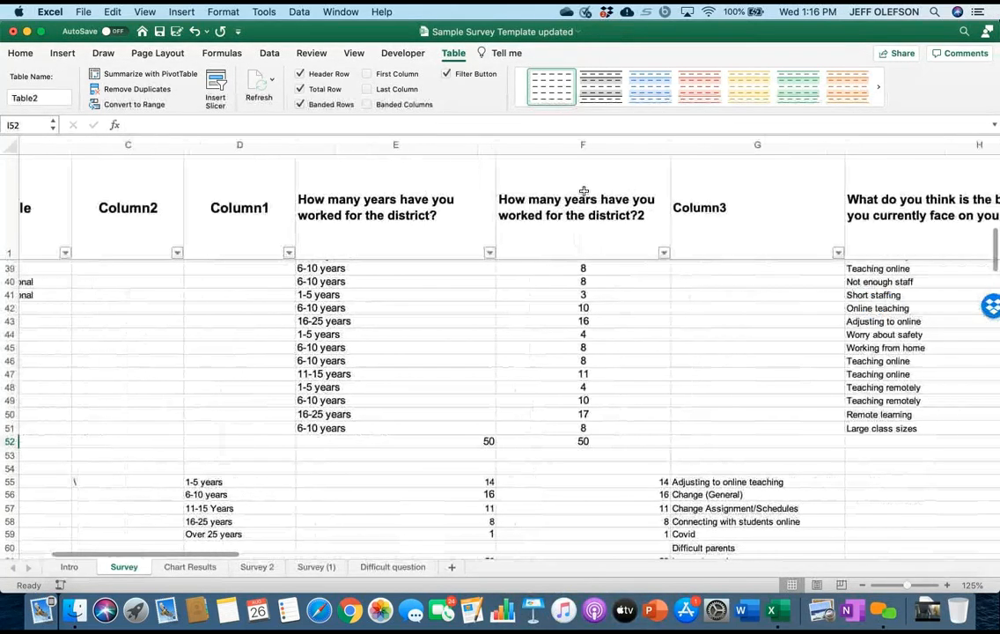
{"action": "key", "text": "Left"}
{"action": "key", "text": "Left"}
{"action": "key", "text": "Left"}
{"action": "key", "text": "Left"}
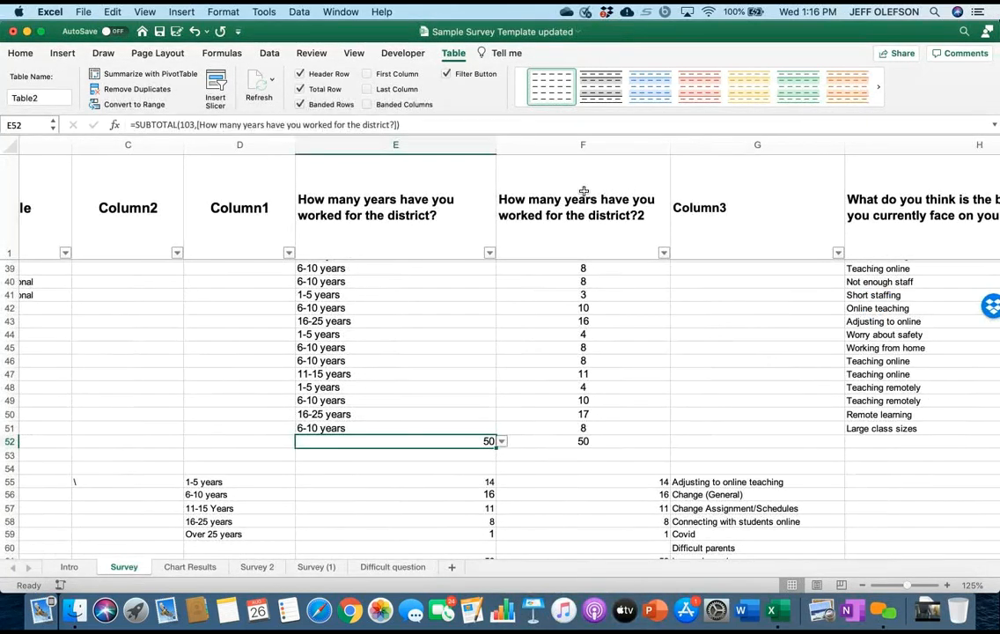
{"action": "key", "text": "alt+Down"}
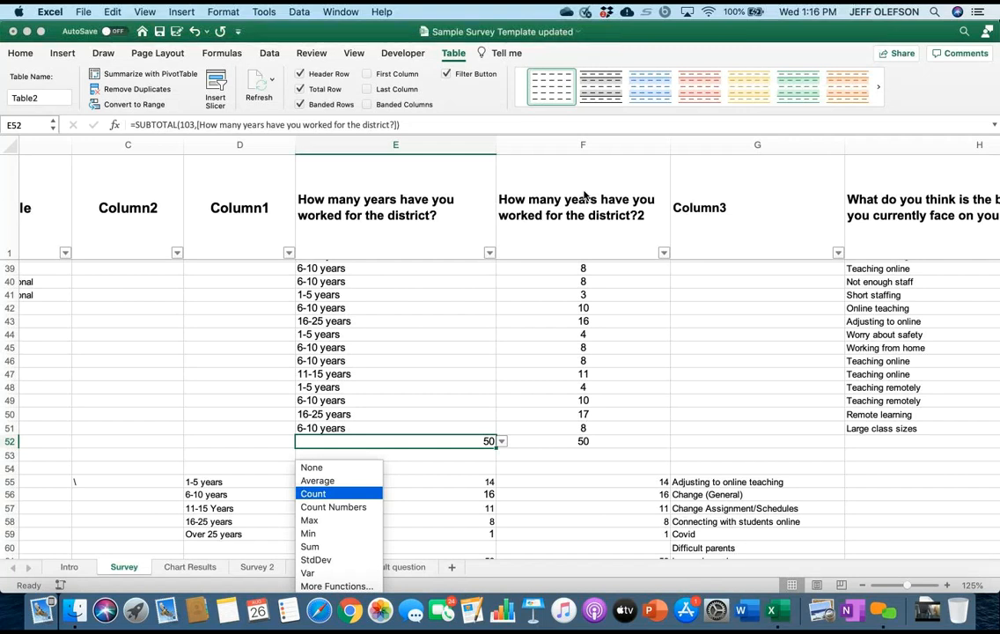
{"action": "key", "text": "Escape"}
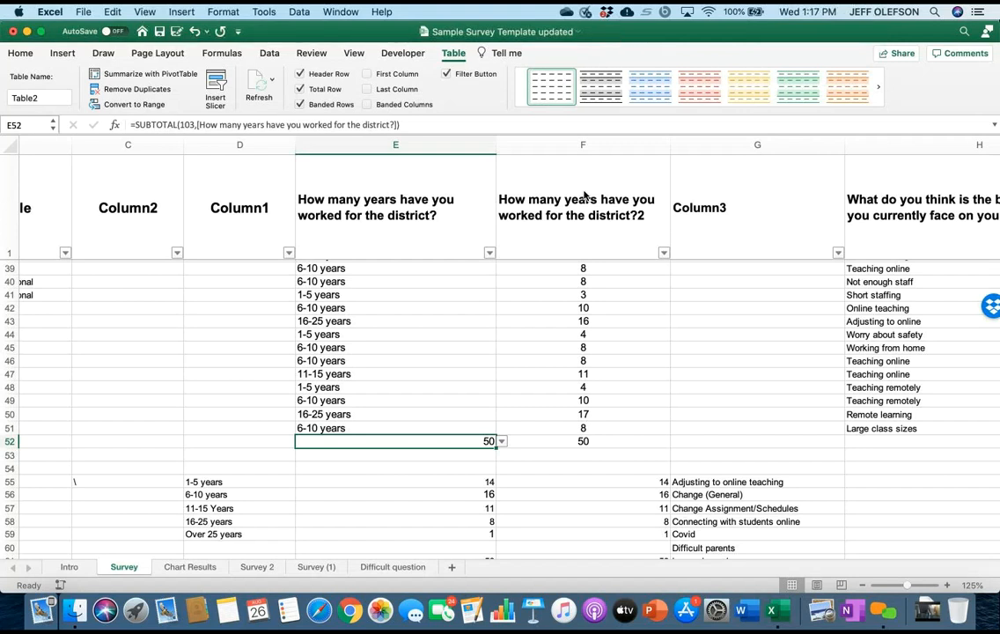
Filter the years-worked column E to show only the 1-5 years responses.
{"action": "scroll", "coordinate": [584, 191], "scroll_direction": "up", "scroll_amount": 15}
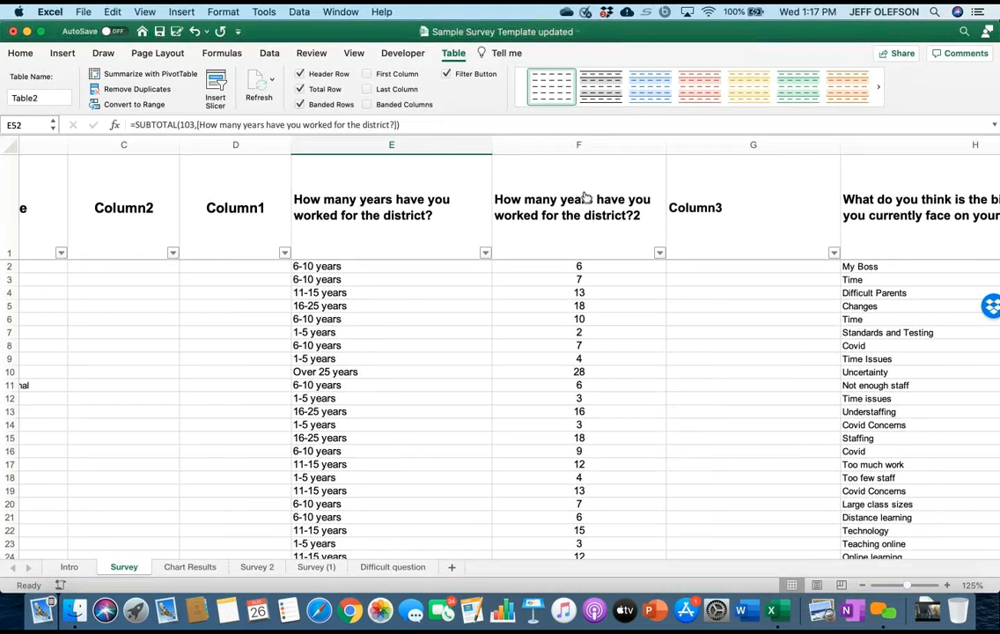
{"action": "key", "text": "alt+Down"}
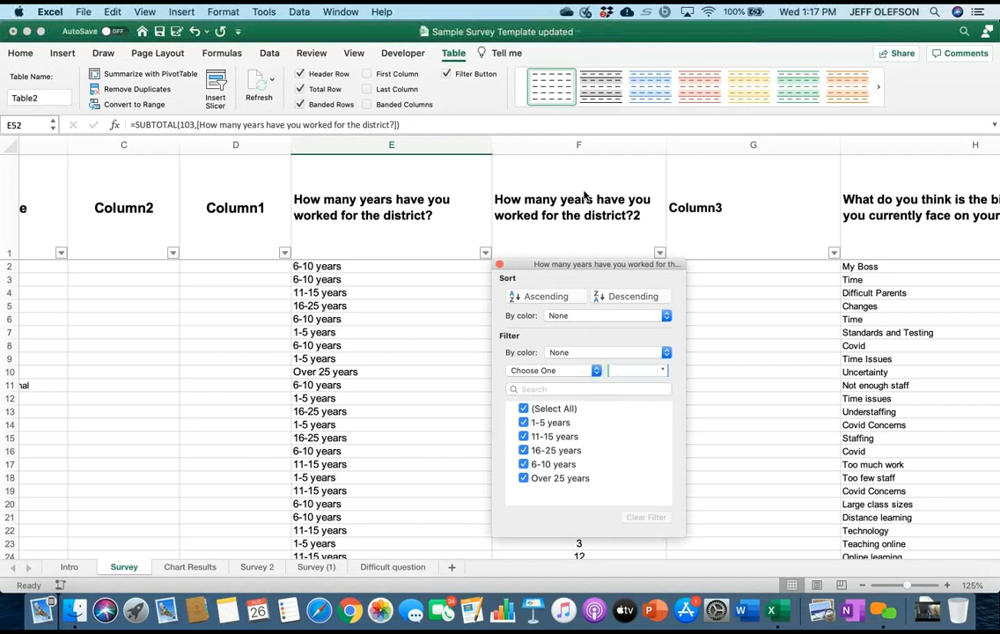
{"action": "left_click", "coordinate": [523, 409]}
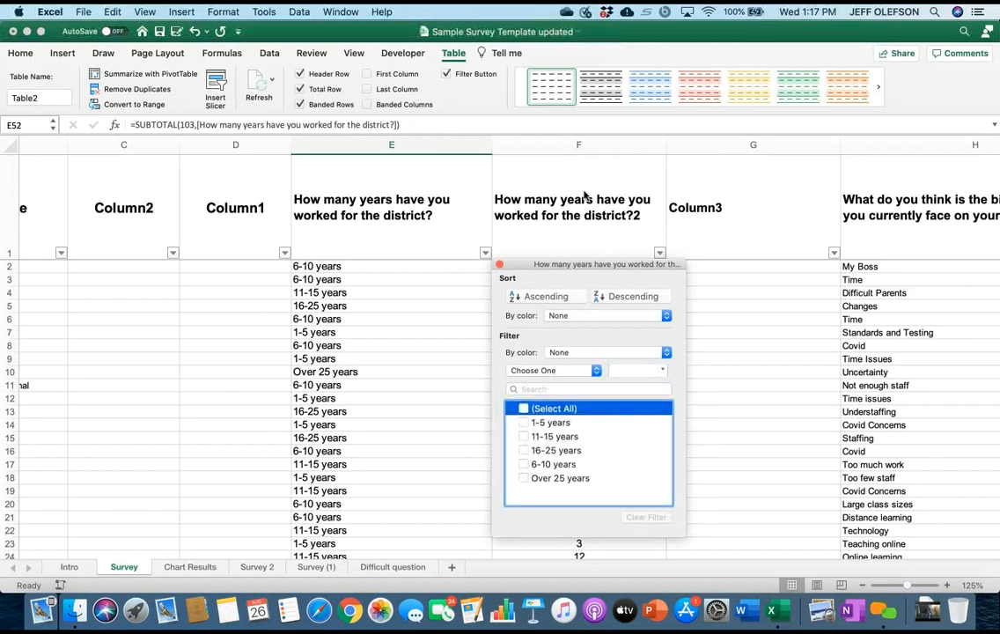
{"action": "left_click", "coordinate": [524, 423]}
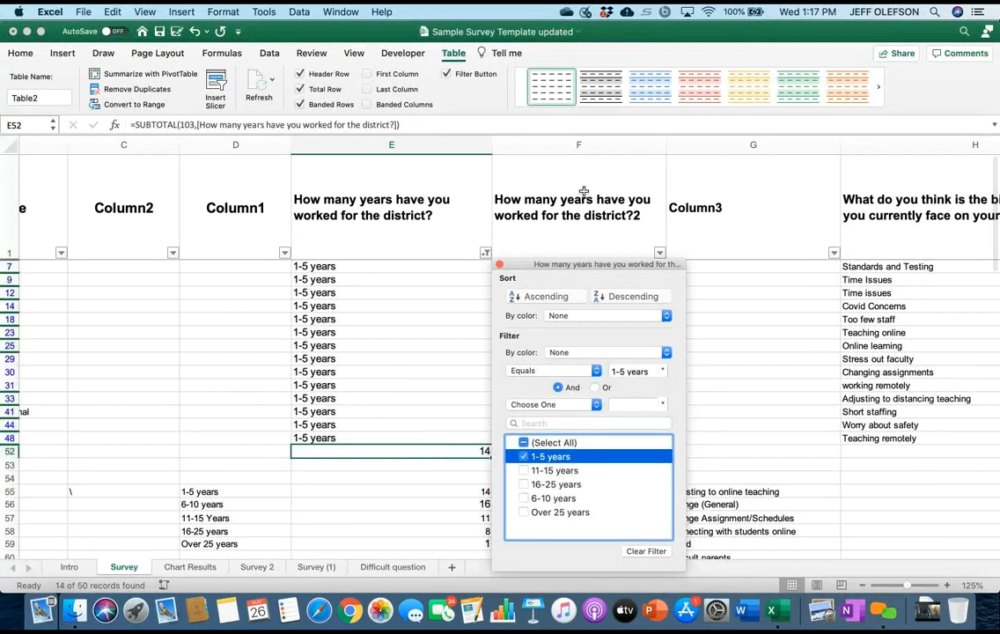
{"action": "left_click", "coordinate": [500, 264]}
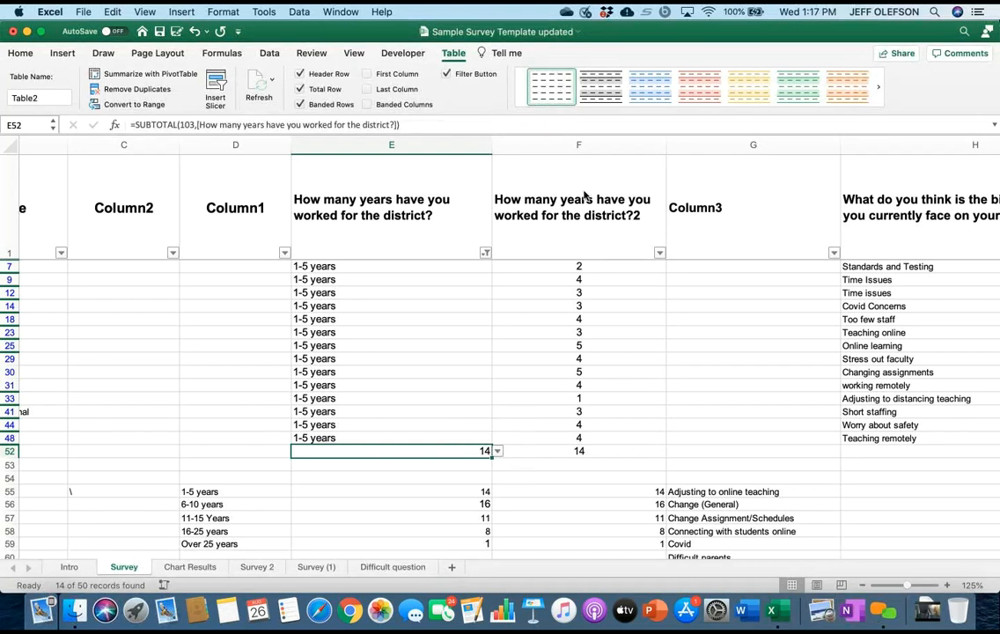
Copy the filtered total from E52 and paste it as values only into the 1-5 years tally cell E55.
{"action": "key", "text": "shift+F10"}
{"action": "key", "text": "Down"}
{"action": "key", "text": "Down"}
{"action": "key", "text": "Return"}
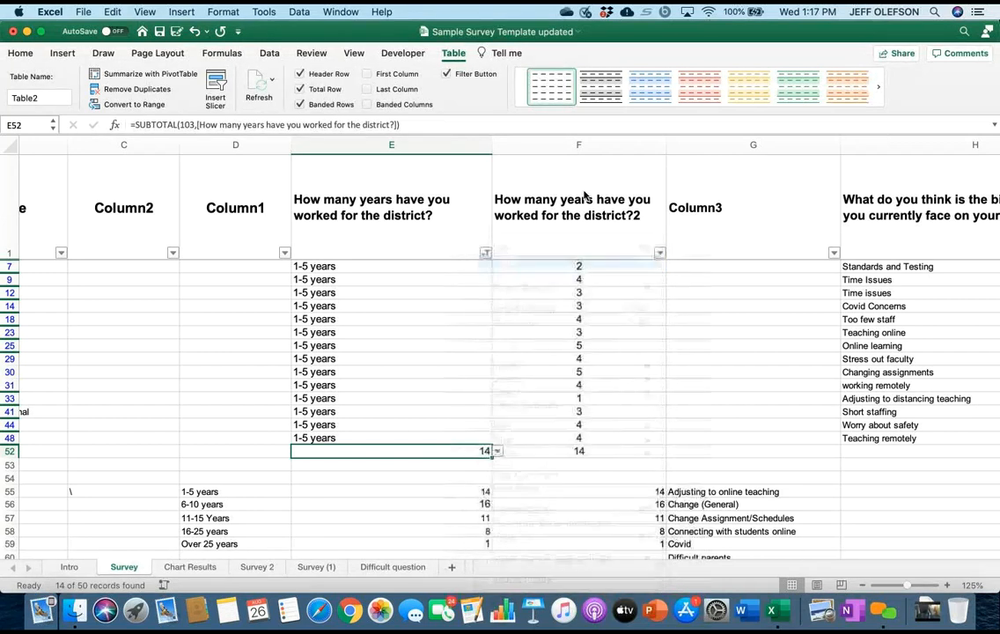
{"action": "key", "text": "Down"}
{"action": "key", "text": "Down"}
{"action": "key", "text": "Down"}
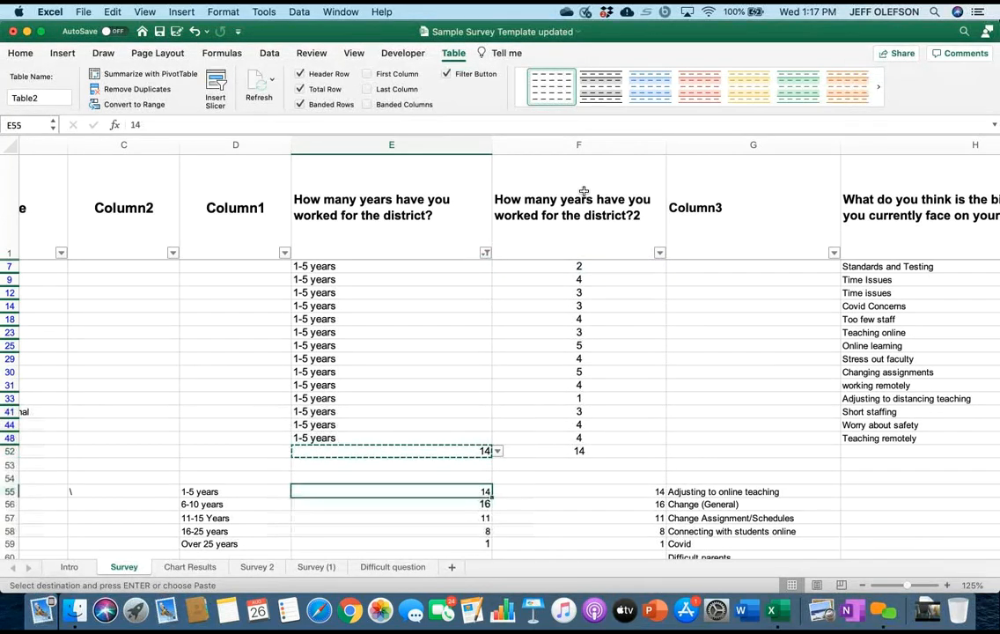
{"action": "key", "text": "shift+F10"}
{"action": "key", "text": "Down"}
{"action": "key", "text": "Down"}
{"action": "key", "text": "Down"}
{"action": "key", "text": "Down"}
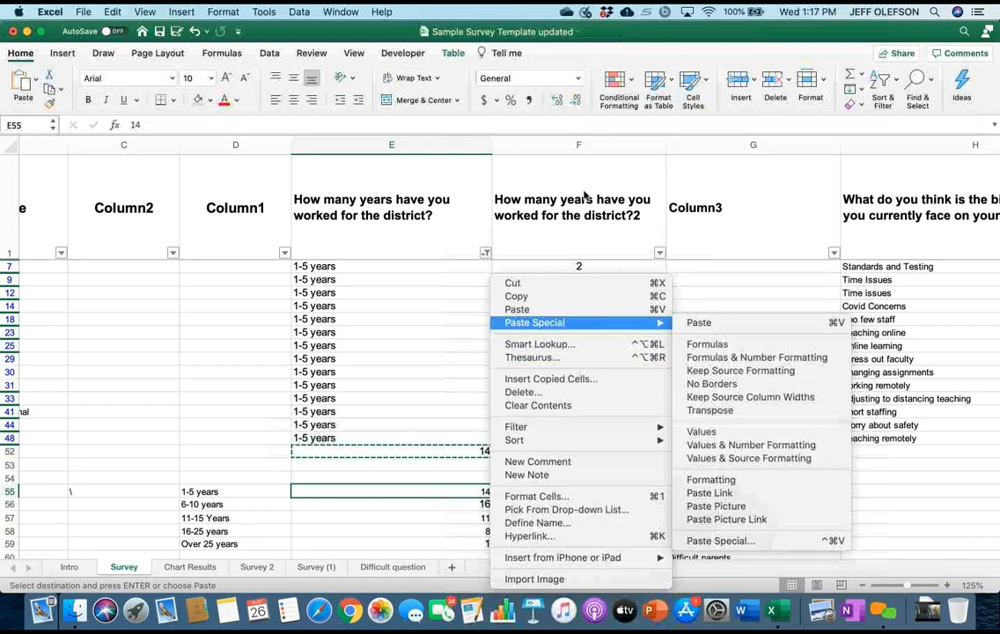
{"action": "key", "text": "Right"}
{"action": "key", "text": "Down"}
{"action": "key", "text": "Down"}
{"action": "key", "text": "Down"}
{"action": "key", "text": "Down"}
{"action": "key", "text": "Down"}
{"action": "key", "text": "Down"}
{"action": "key", "text": "Down"}
{"action": "key", "text": "Down"}
{"action": "key", "text": "Up"}
{"action": "key", "text": "Return"}
{"action": "key", "text": "Right"}
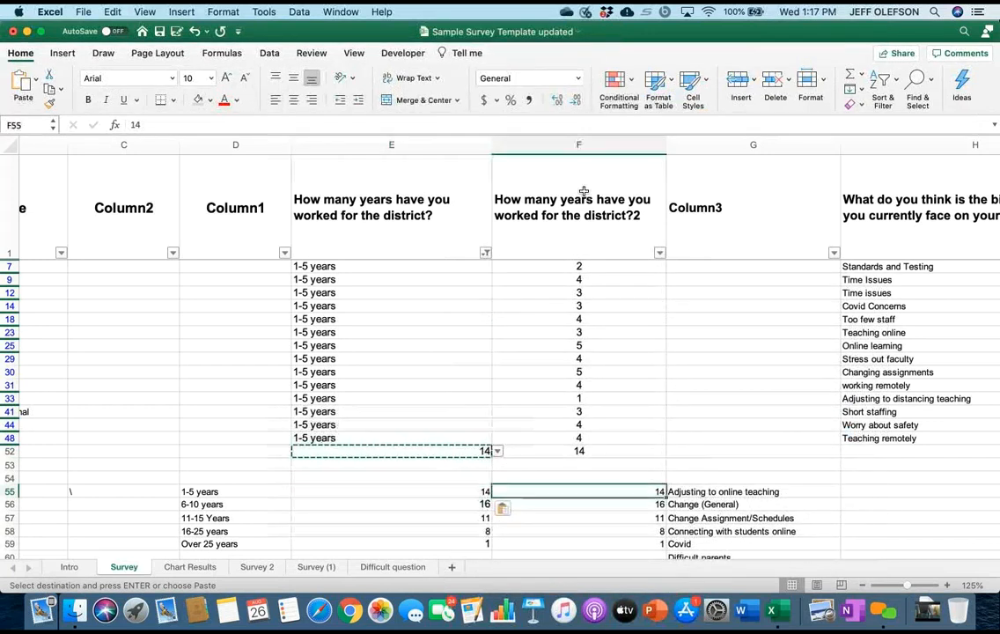
{"action": "key", "text": "Left"}
{"action": "key", "text": "Up"}
{"action": "key", "text": "Up"}
{"action": "key", "text": "Up"}
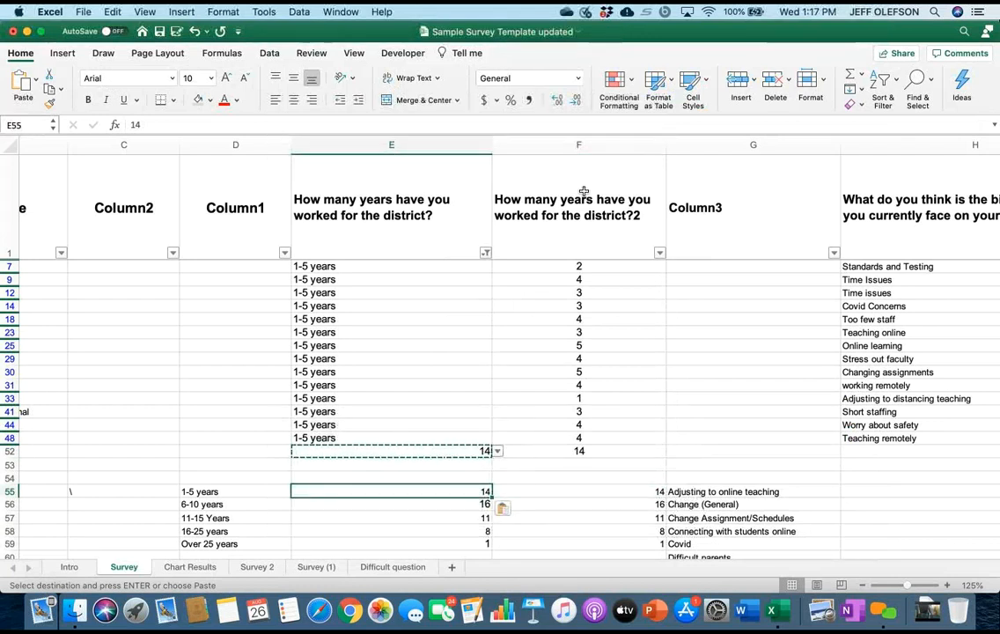
{"action": "right_click", "coordinate": [468, 456]}
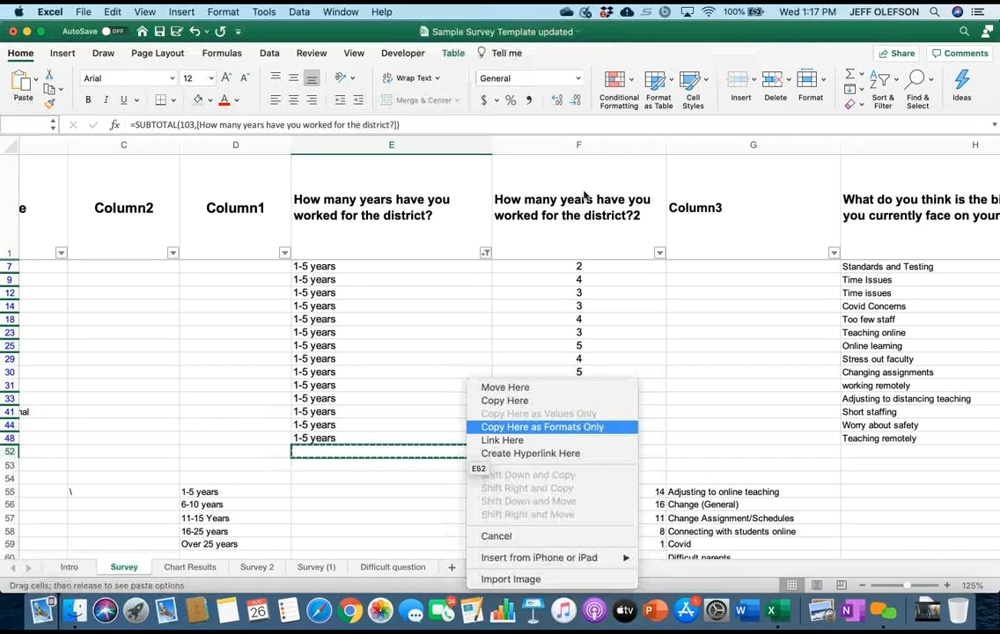
{"action": "key", "text": "Escape"}
{"action": "left_click", "coordinate": [440, 504]}
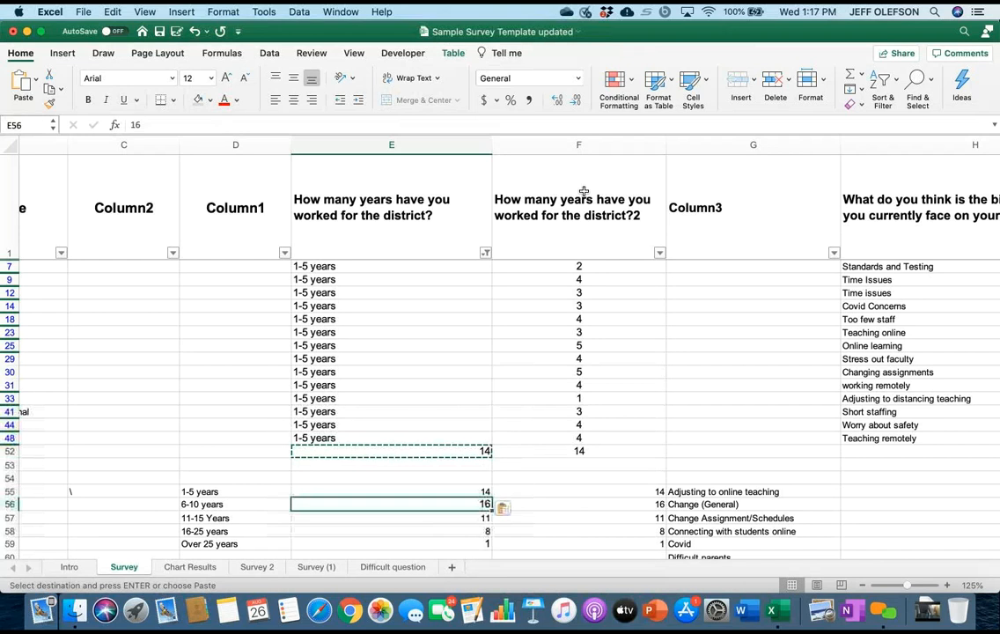
{"action": "key", "text": "Escape"}
Copy the total in E52 and paste it with its SUBTOTAL formula into the 1-5 years tally cell E55.
{"action": "left_click", "coordinate": [425, 450]}
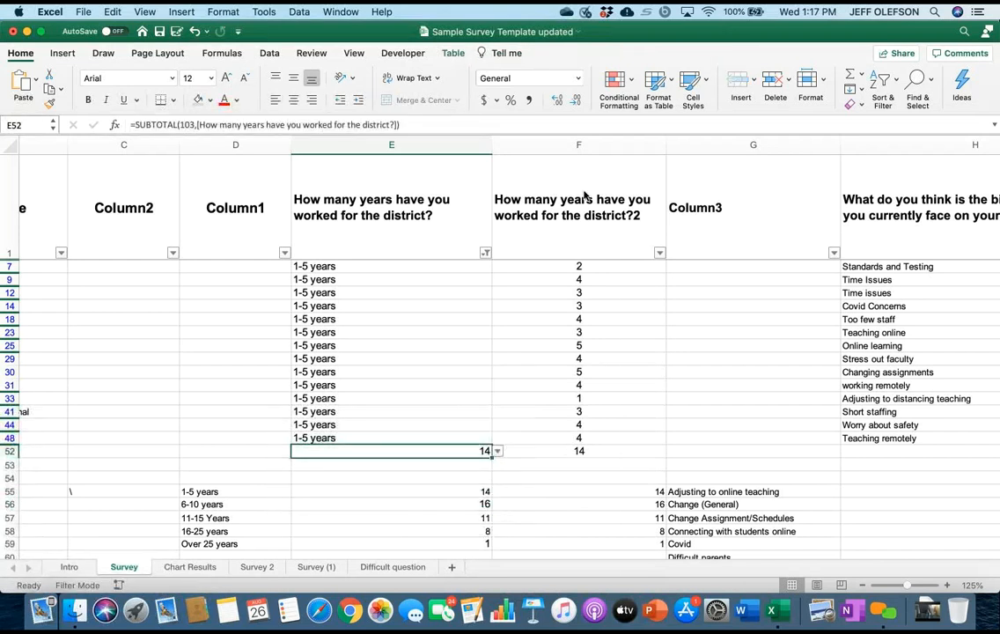
{"action": "right_click", "coordinate": [425, 451]}
{"action": "key", "text": "Up"}
{"action": "key", "text": "Up"}
{"action": "key", "text": "Return"}
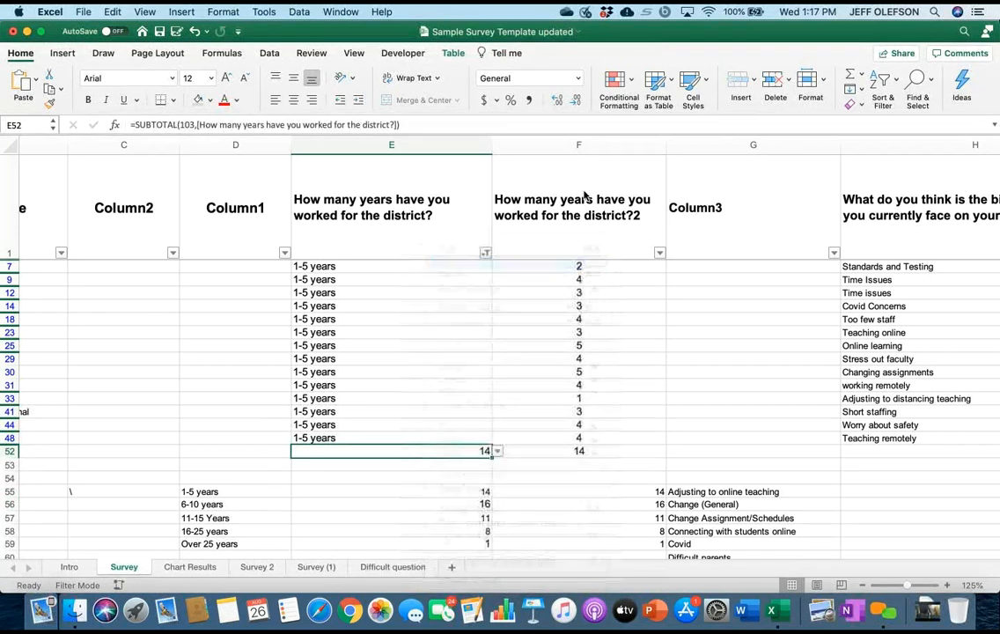
{"action": "left_click", "coordinate": [455, 491]}
{"action": "right_click", "coordinate": [455, 491]}
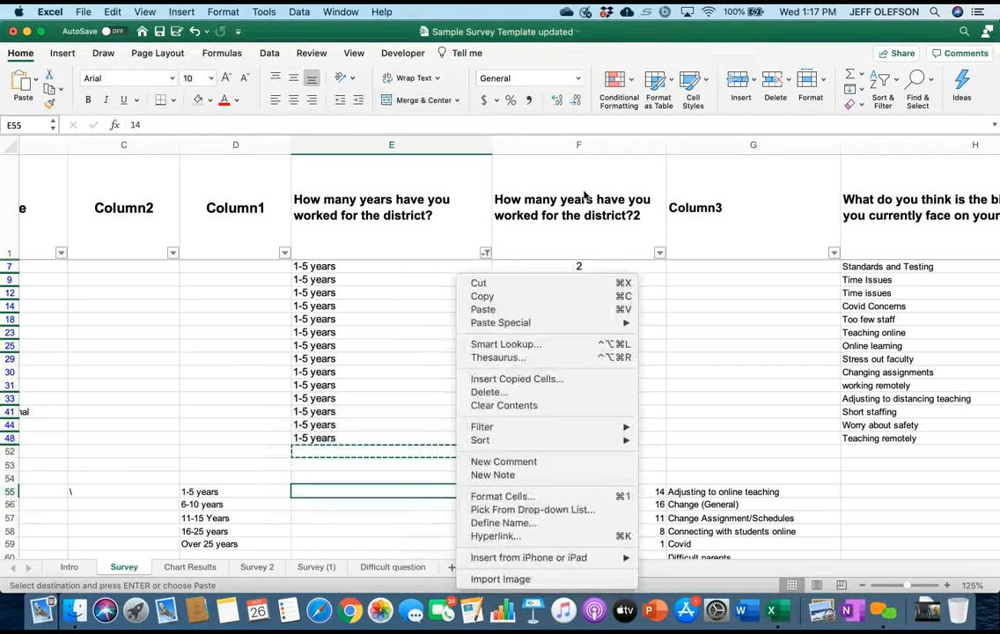
{"action": "mouse_move", "coordinate": [501, 323]}
{"action": "key", "text": "Up"}
{"action": "key", "text": "Return"}
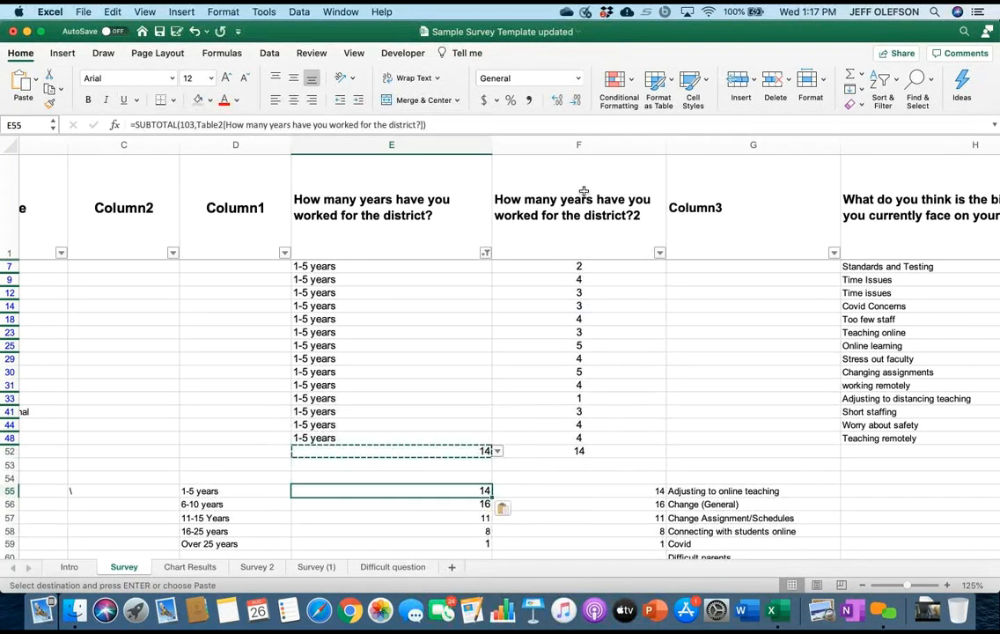
Show all responses again in the years-worked filter of column E and check the tally in E55.
{"action": "scroll", "coordinate": [584, 194], "scroll_direction": "right", "scroll_amount": 1}
{"action": "left_click", "coordinate": [482, 253]}
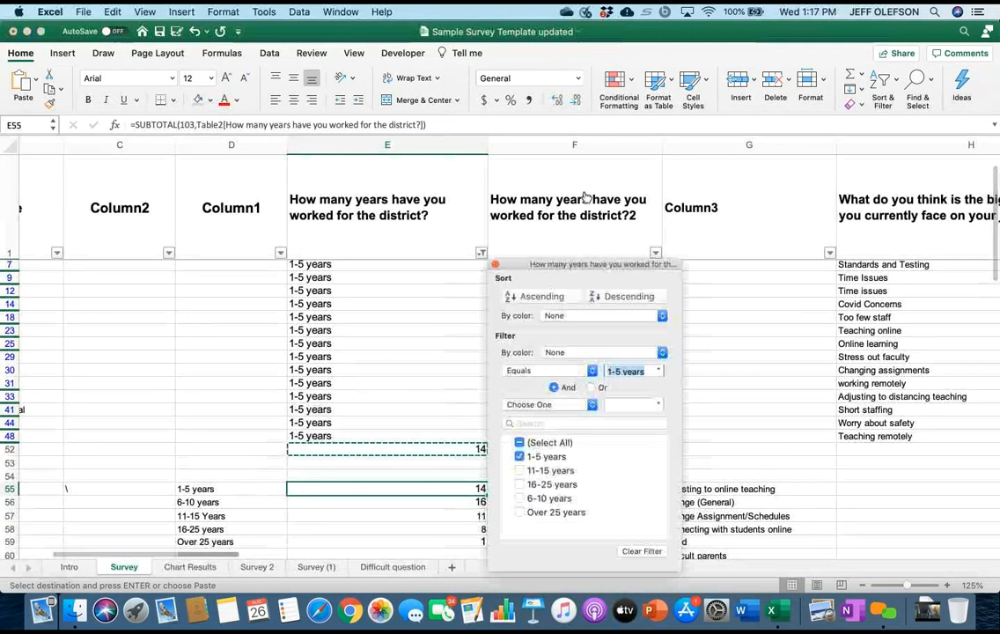
{"action": "left_click", "coordinate": [519, 442]}
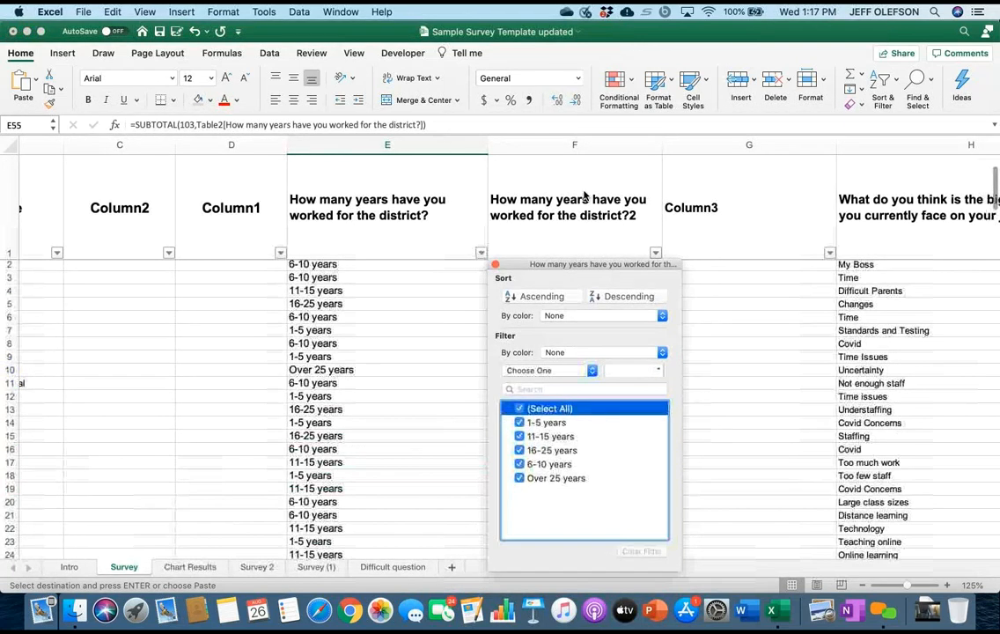
{"action": "scroll", "coordinate": [585, 196], "scroll_direction": "down", "scroll_amount": 3}
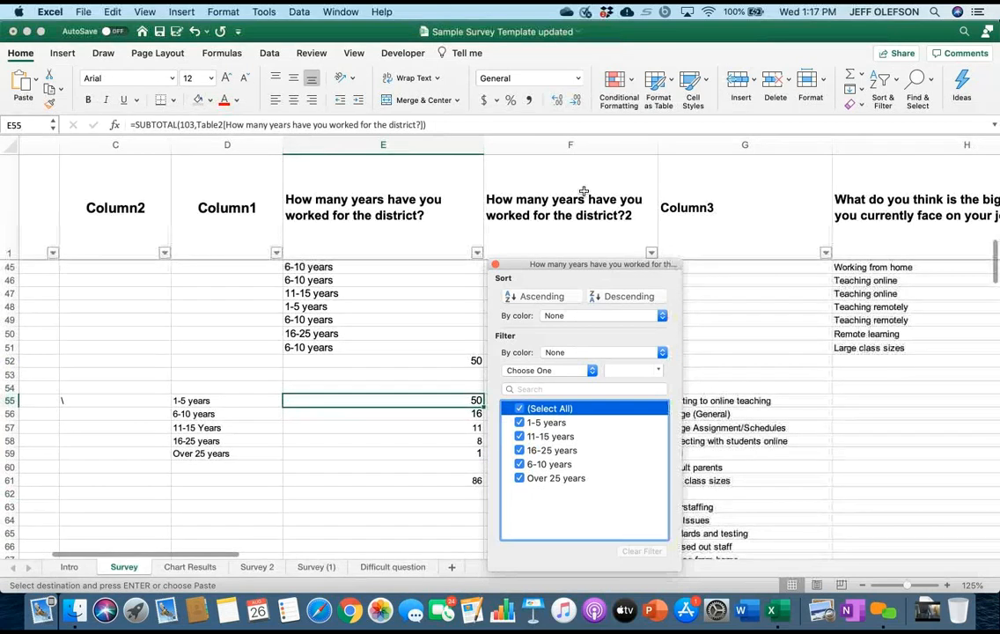
Filter the years-worked column E so only the 1-5 years responses are shown.
{"action": "left_click", "coordinate": [584, 196]}
{"action": "scroll", "coordinate": [584, 196], "scroll_direction": "up", "scroll_amount": 1}
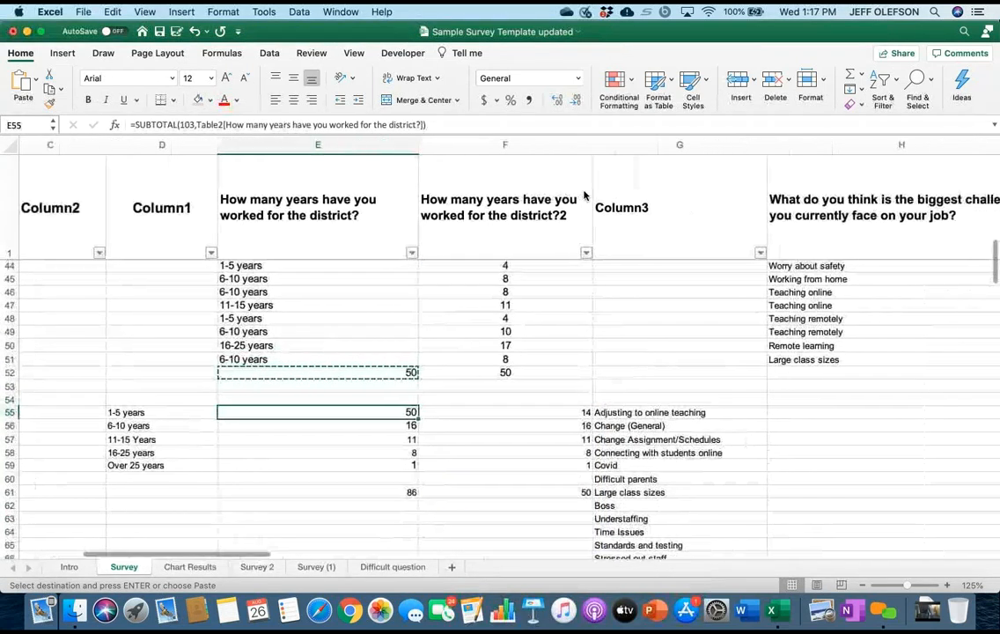
{"action": "scroll", "coordinate": [585, 196], "scroll_direction": "right", "scroll_amount": 2}
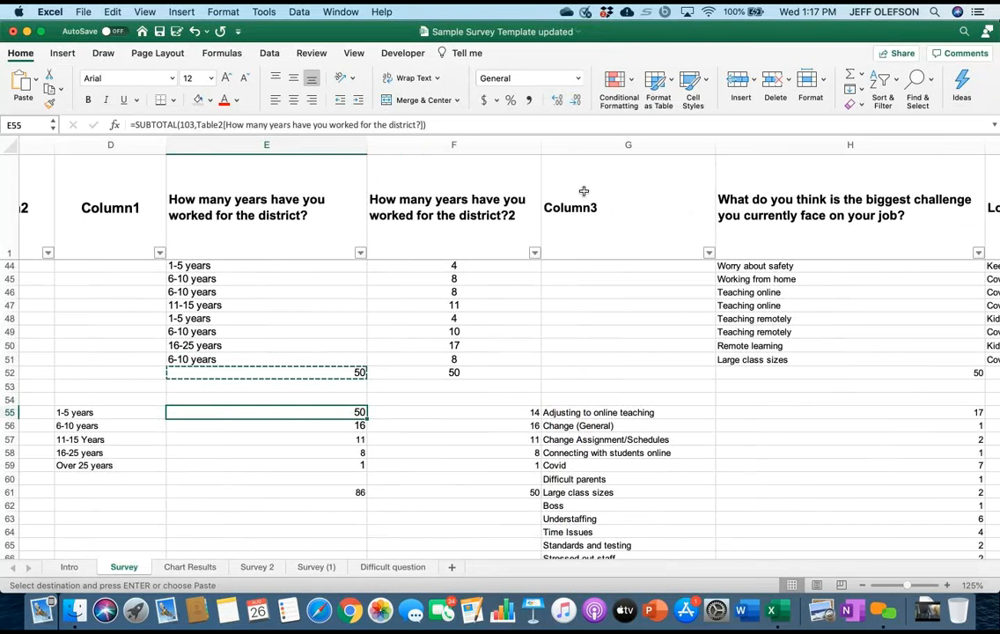
{"action": "left_click", "coordinate": [360, 252]}
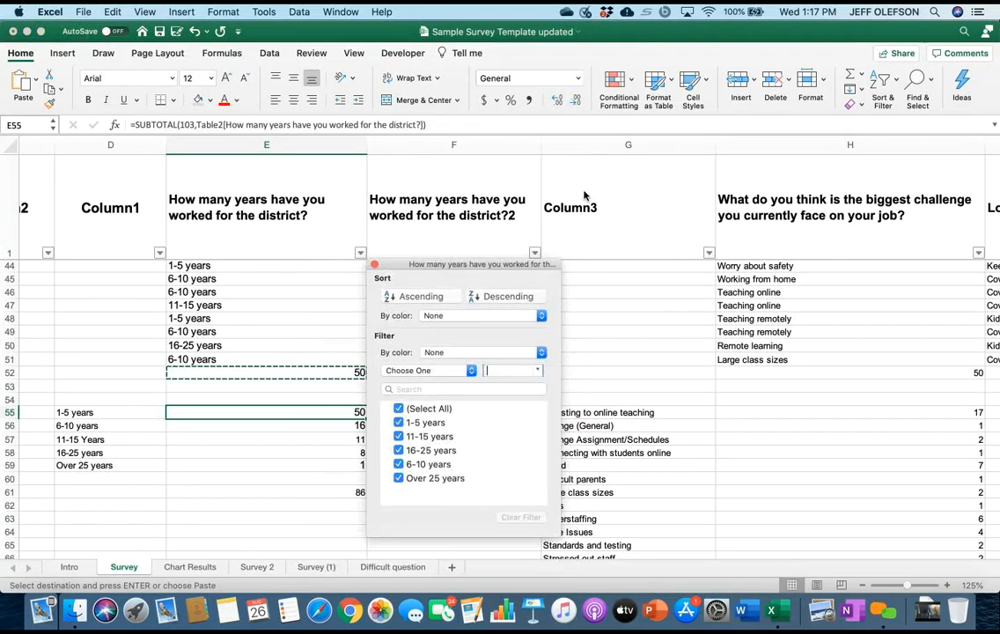
{"action": "left_click", "coordinate": [398, 408]}
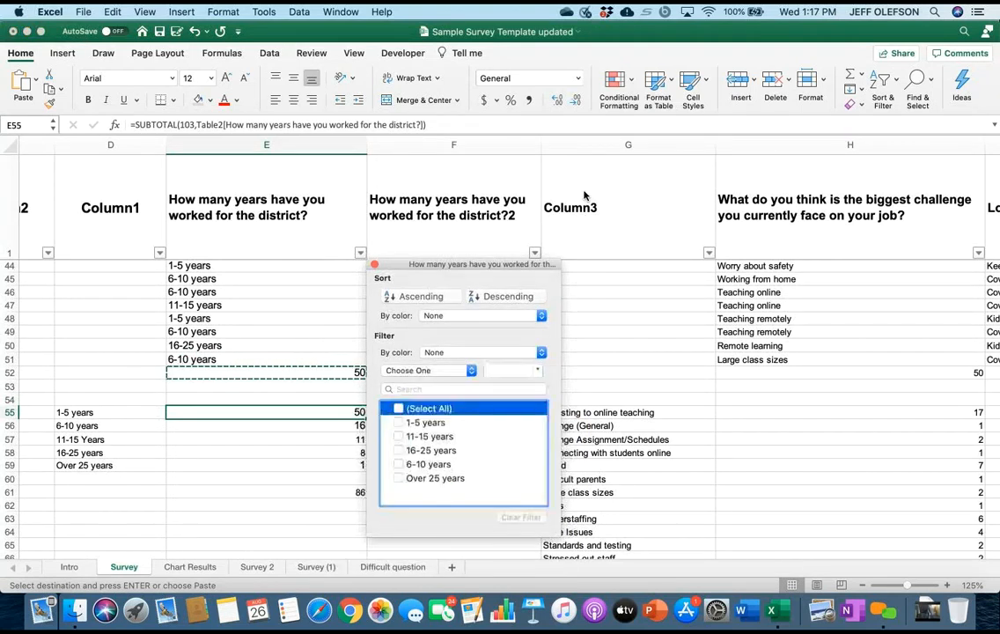
{"action": "left_click", "coordinate": [398, 422]}
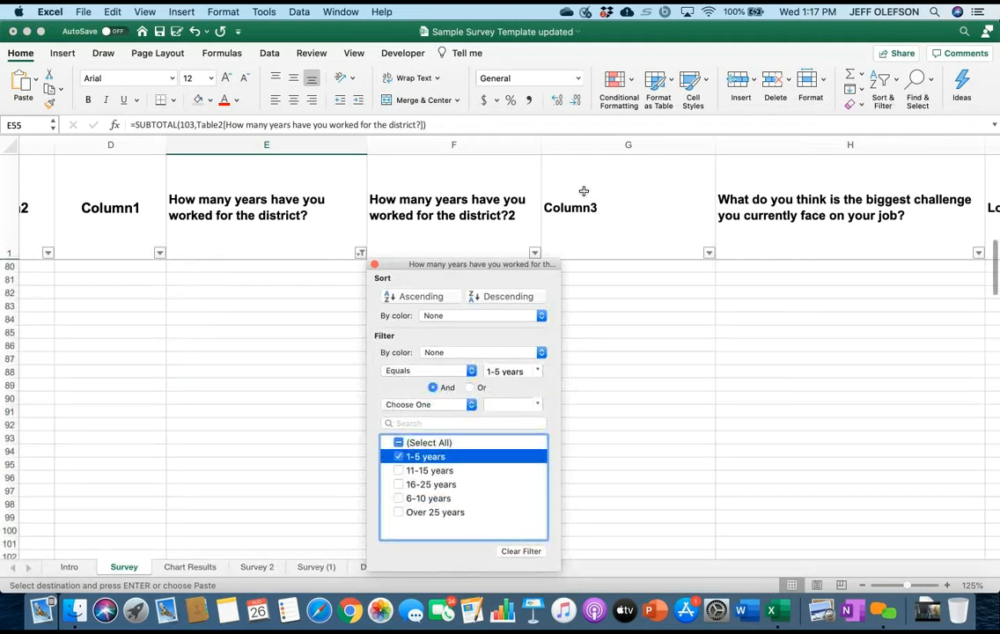
{"action": "scroll", "coordinate": [585, 196], "scroll_direction": "up", "scroll_amount": 12}
{"action": "scroll", "coordinate": [584, 196], "scroll_direction": "right", "scroll_amount": 2}
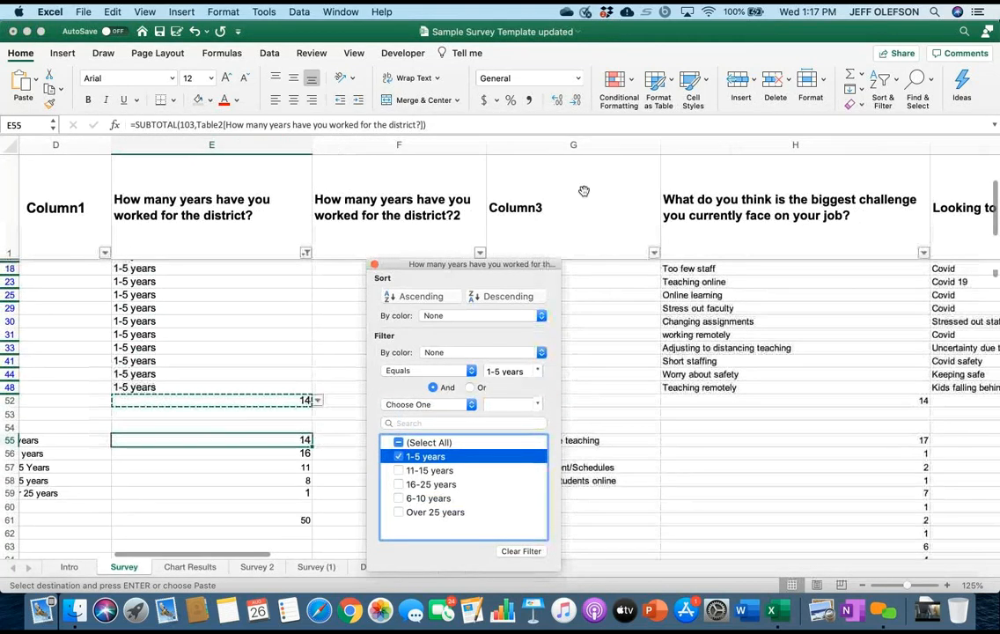
{"action": "key", "text": "Escape"}
Copy the filtered total in E52, paste its value into response cell E48, and undo that paste.
{"action": "key", "text": "Up"}
{"action": "key", "text": "Up"}
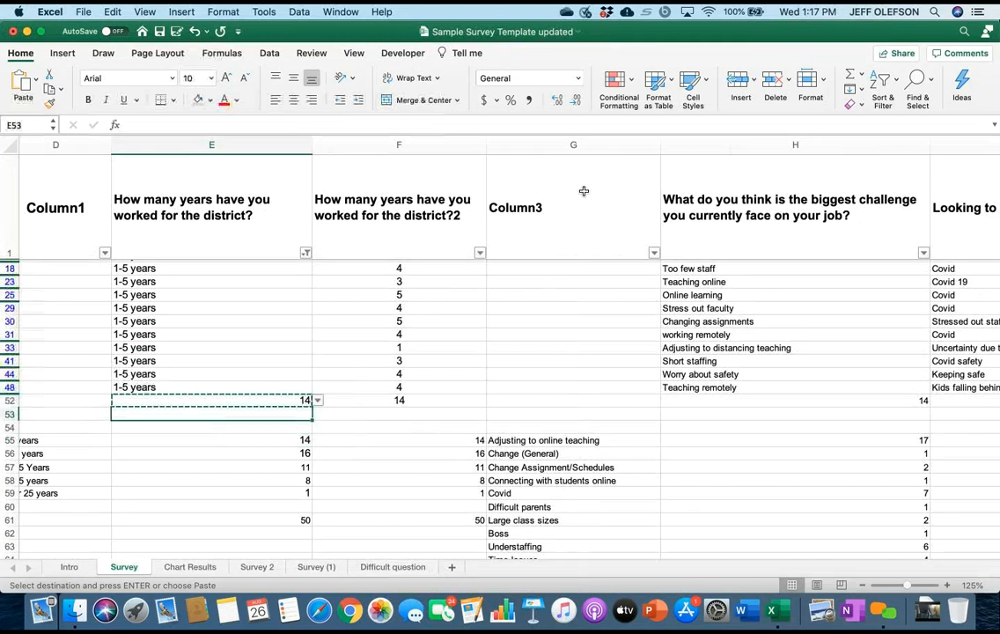
{"action": "key", "text": "Down"}
{"action": "key", "text": "Down"}
{"action": "key", "text": "Right"}
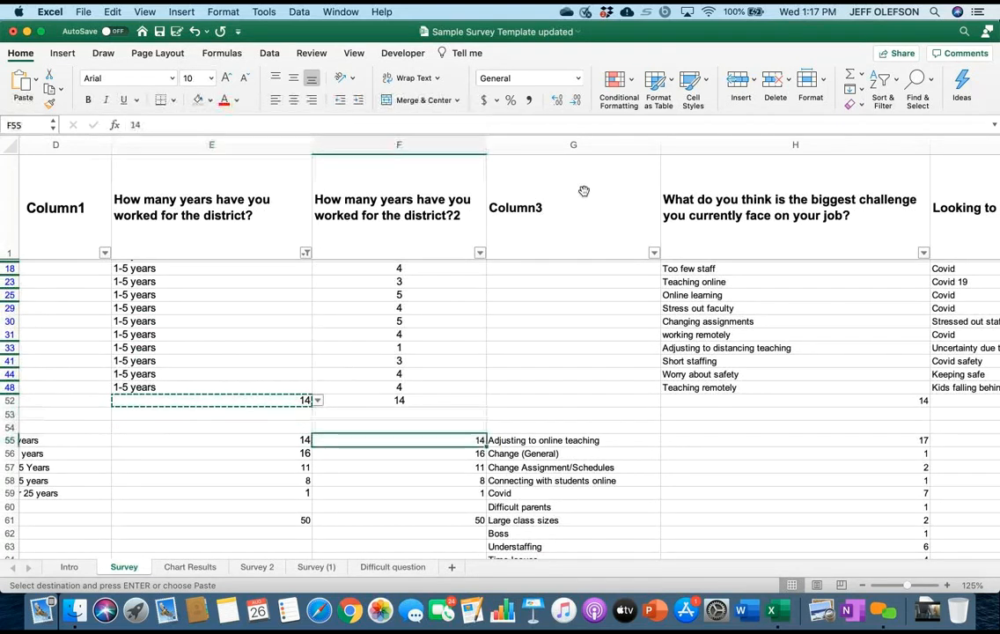
{"action": "right_click", "coordinate": [287, 401]}
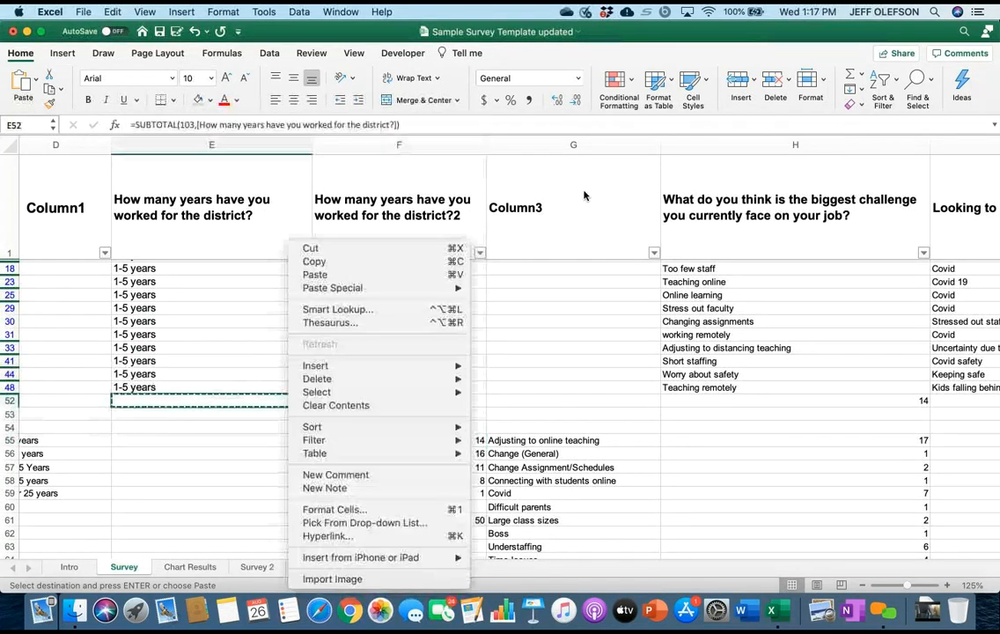
{"action": "left_click", "coordinate": [314, 262]}
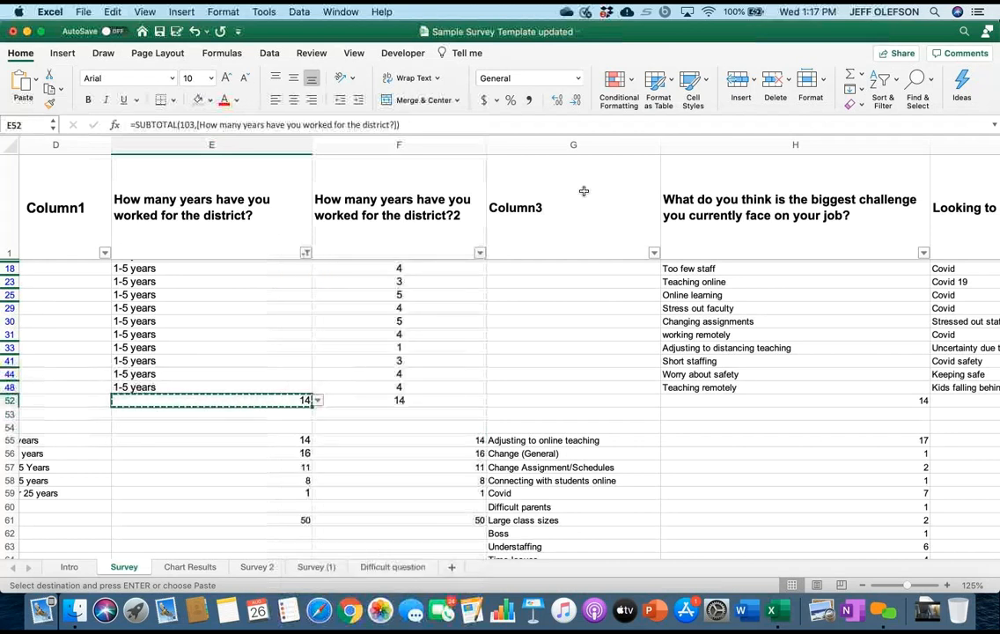
{"action": "right_click", "coordinate": [287, 388]}
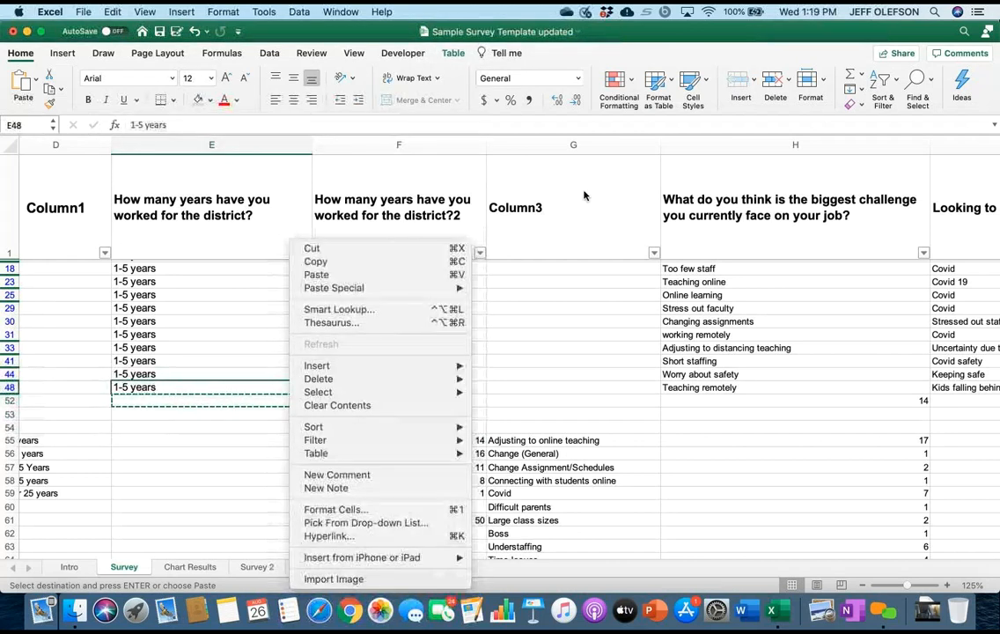
{"action": "key", "text": "Down"}
{"action": "key", "text": "Down"}
{"action": "key", "text": "Down"}
{"action": "key", "text": "Down"}
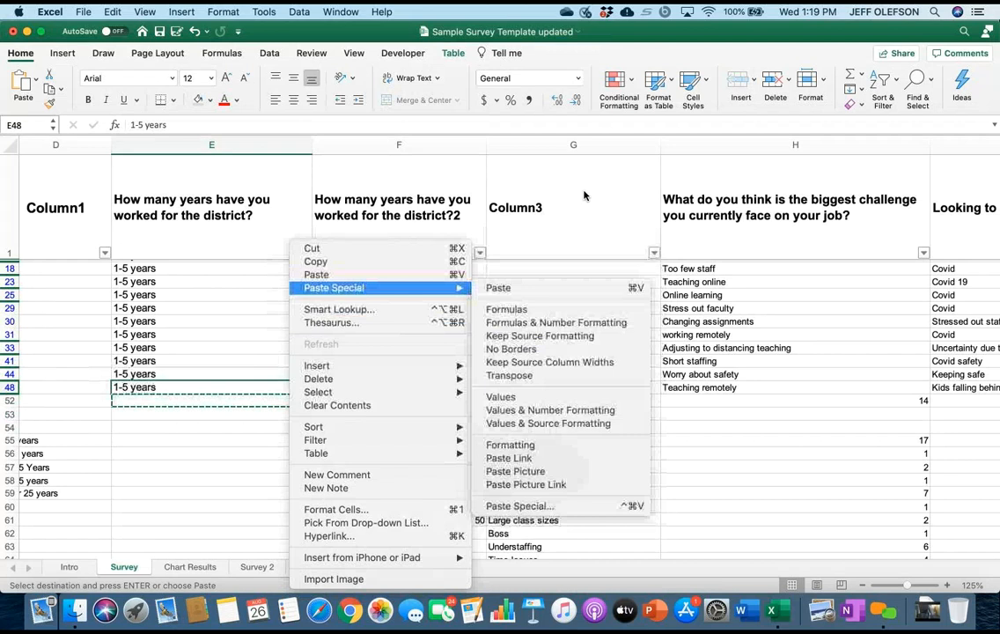
{"action": "key", "text": "Return"}
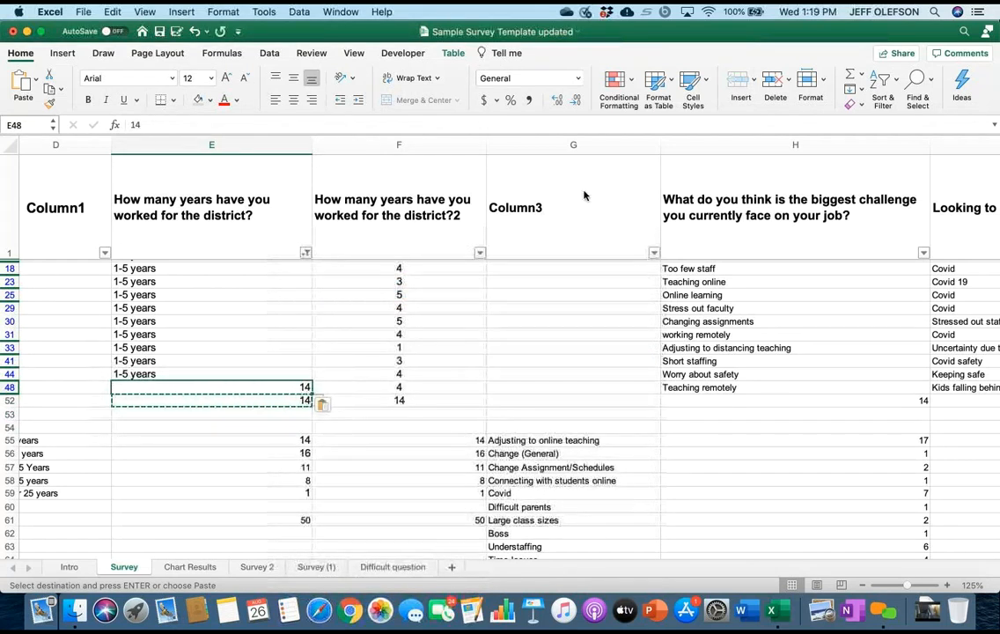
{"action": "key", "text": "super+z"}
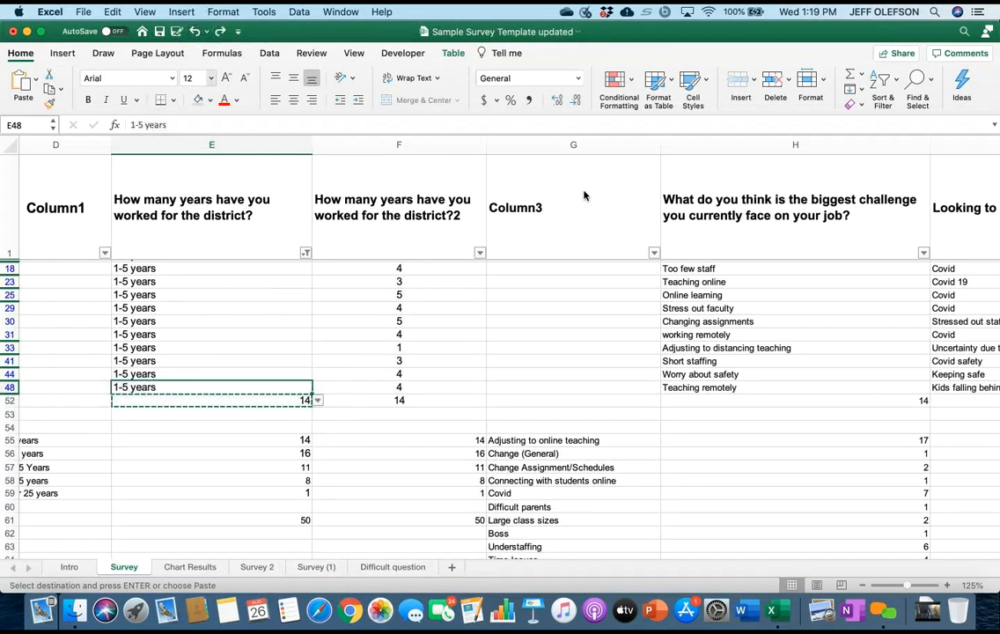
Copy the filtered total in E52 and paste it as values only into the 1-5 years tally cell E55.
{"action": "key", "text": "Down"}
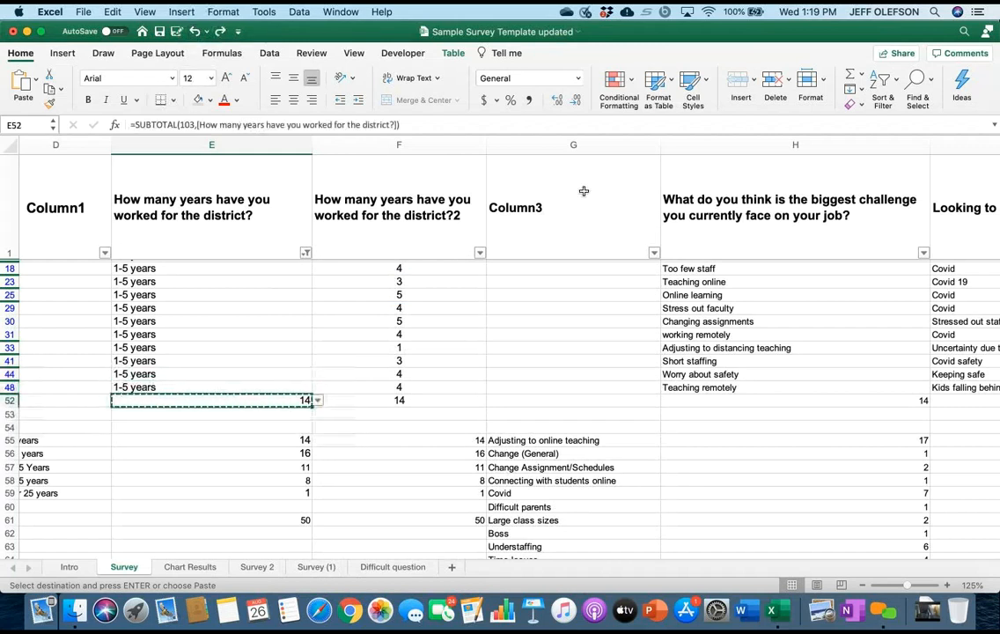
{"action": "key", "text": "shift+F10"}
{"action": "key", "text": "Down"}
{"action": "key", "text": "Down"}
{"action": "key", "text": "Down"}
{"action": "key", "text": "Down"}
{"action": "key", "text": "Down"}
{"action": "key", "text": "Down"}
{"action": "key", "text": "Up"}
{"action": "key", "text": "Up"}
{"action": "key", "text": "Up"}
{"action": "key", "text": "Up"}
{"action": "key", "text": "Return"}
{"action": "left_click", "coordinate": [289, 440]}
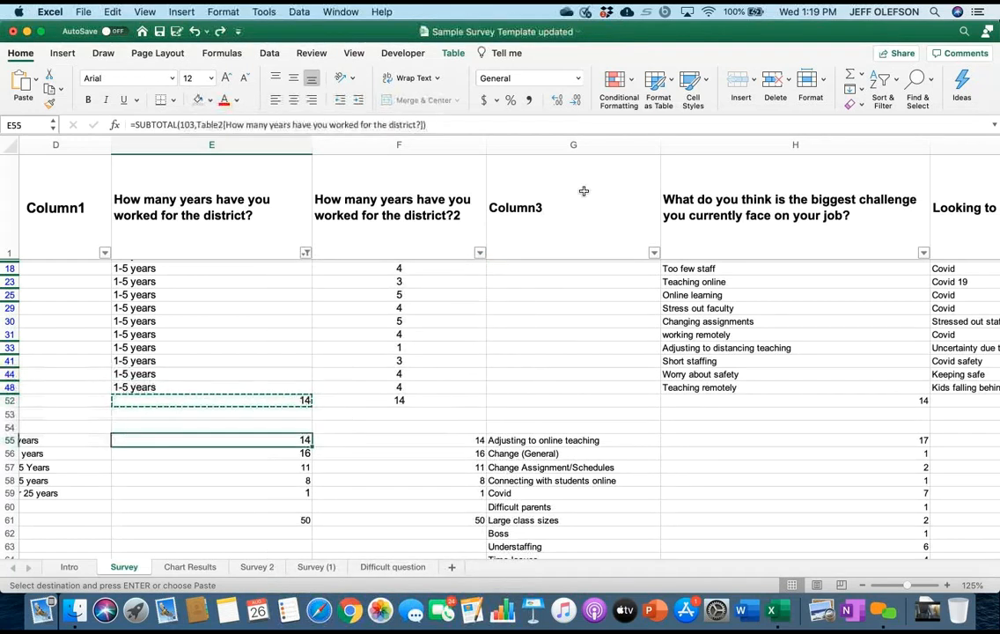
{"action": "right_click", "coordinate": [288, 440]}
{"action": "mouse_move", "coordinate": [335, 323]}
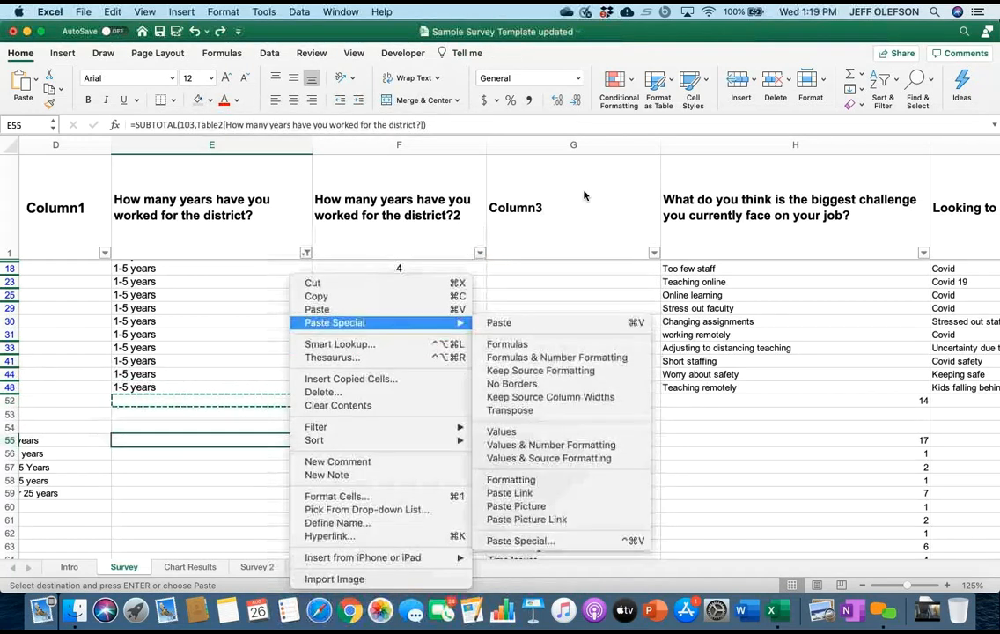
{"action": "left_click", "coordinate": [502, 431]}
{"action": "key", "text": "Down"}
Select all responses again in the column E filter and check the 1-5 years tally in E55.
{"action": "left_click", "coordinate": [305, 253]}
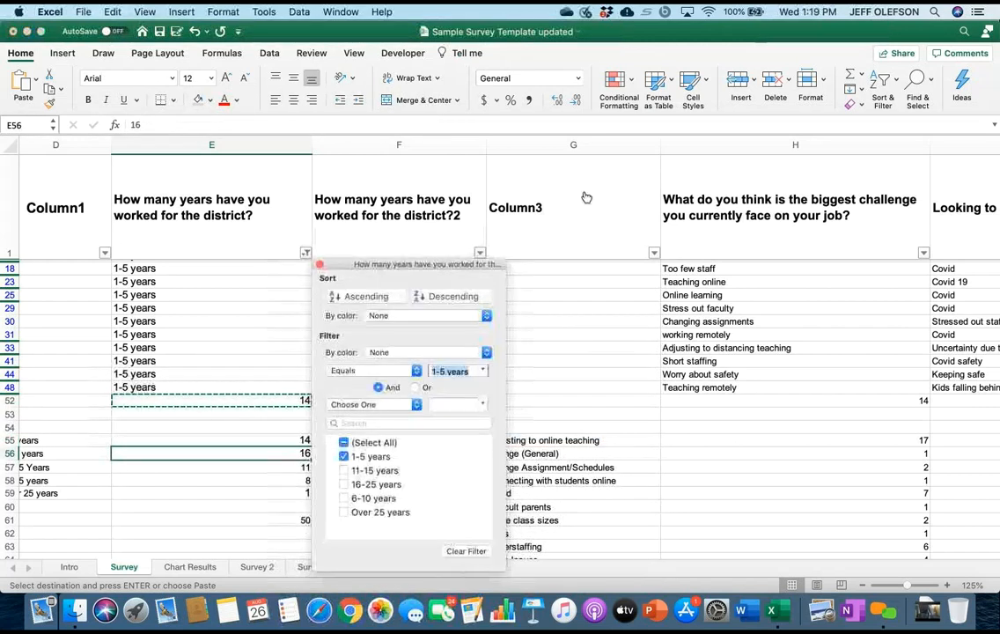
{"action": "left_click", "coordinate": [344, 443]}
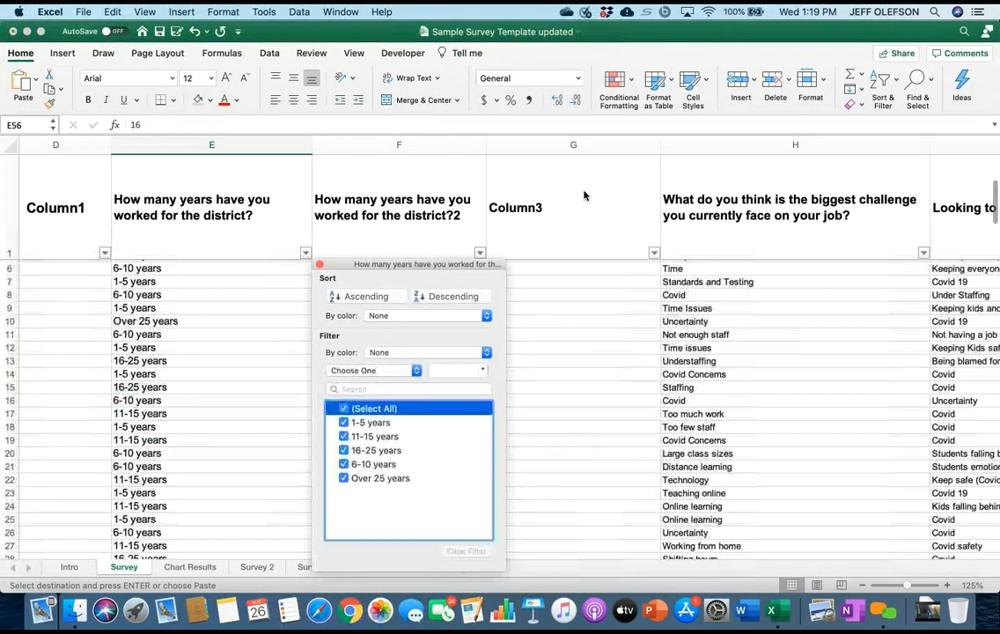
{"action": "scroll", "coordinate": [583, 195], "scroll_direction": "down", "scroll_amount": 5}
{"action": "scroll", "coordinate": [583, 195], "scroll_direction": "down", "scroll_amount": 5}
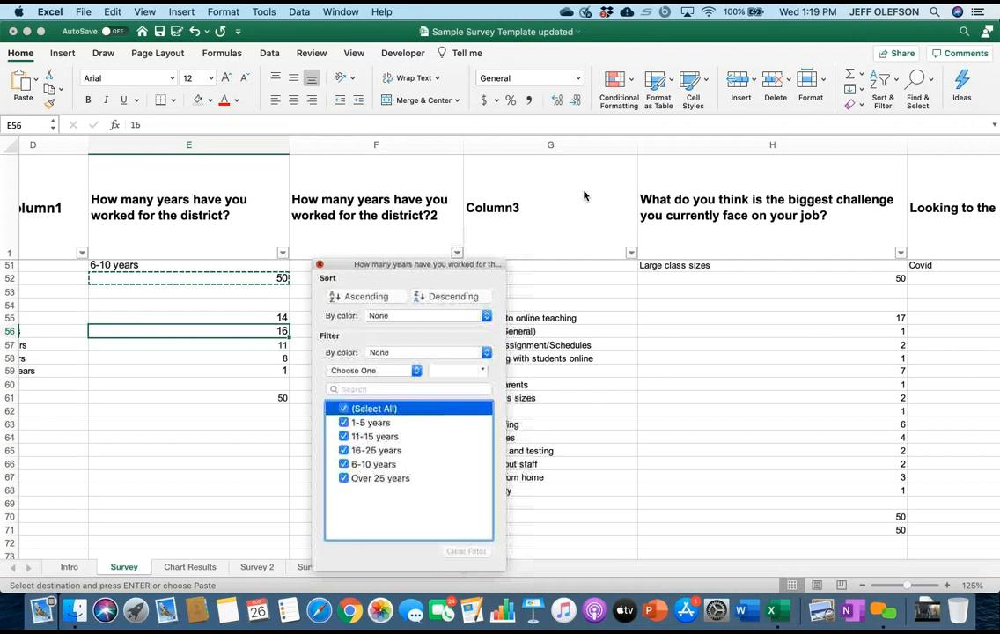
{"action": "left_click", "coordinate": [583, 196]}
Filter the years-worked column E to show only the 6-10 years responses.
{"action": "scroll", "coordinate": [584, 191], "scroll_direction": "up", "scroll_amount": 15}
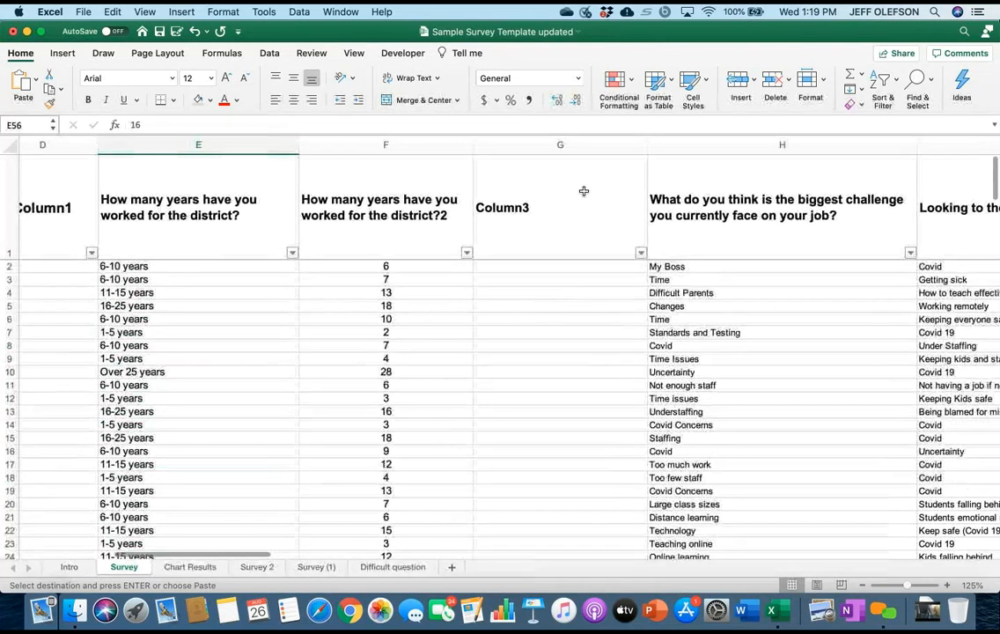
{"action": "scroll", "coordinate": [584, 191], "scroll_direction": "right", "scroll_amount": 1}
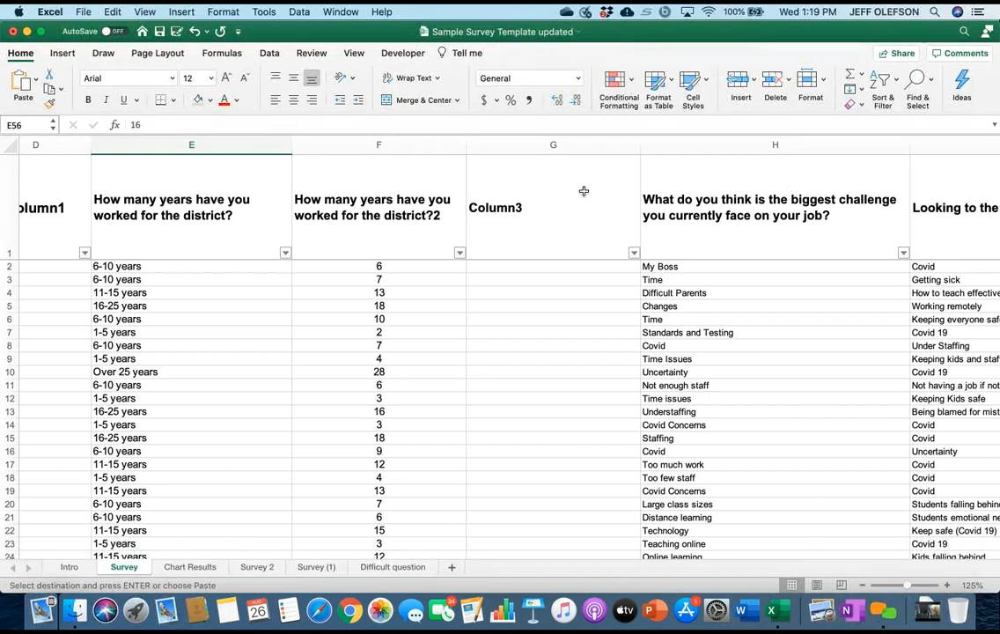
{"action": "scroll", "coordinate": [584, 191], "scroll_direction": "left", "scroll_amount": 5}
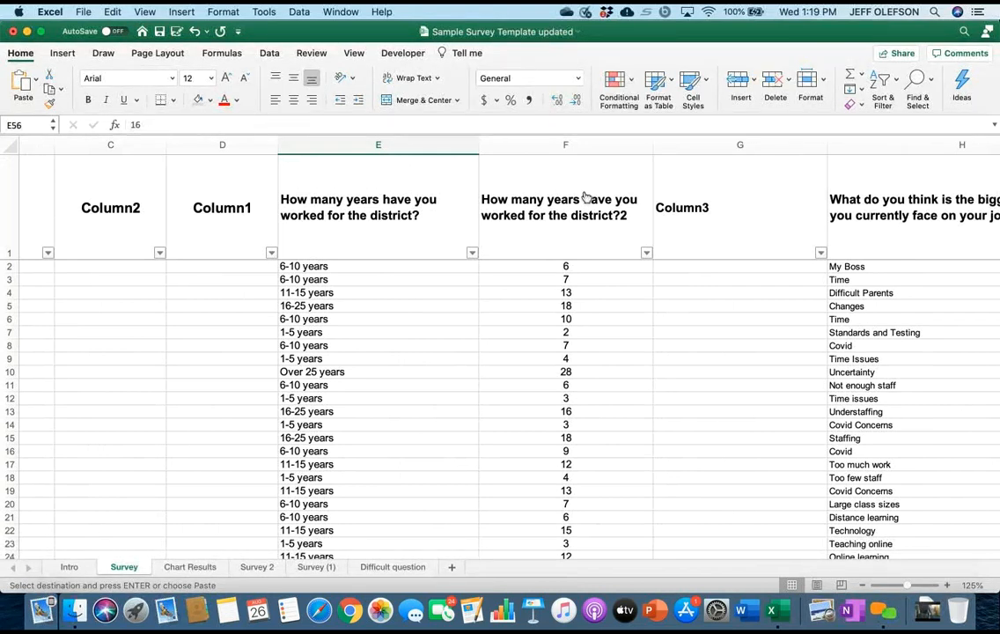
{"action": "key", "text": "alt+Down"}
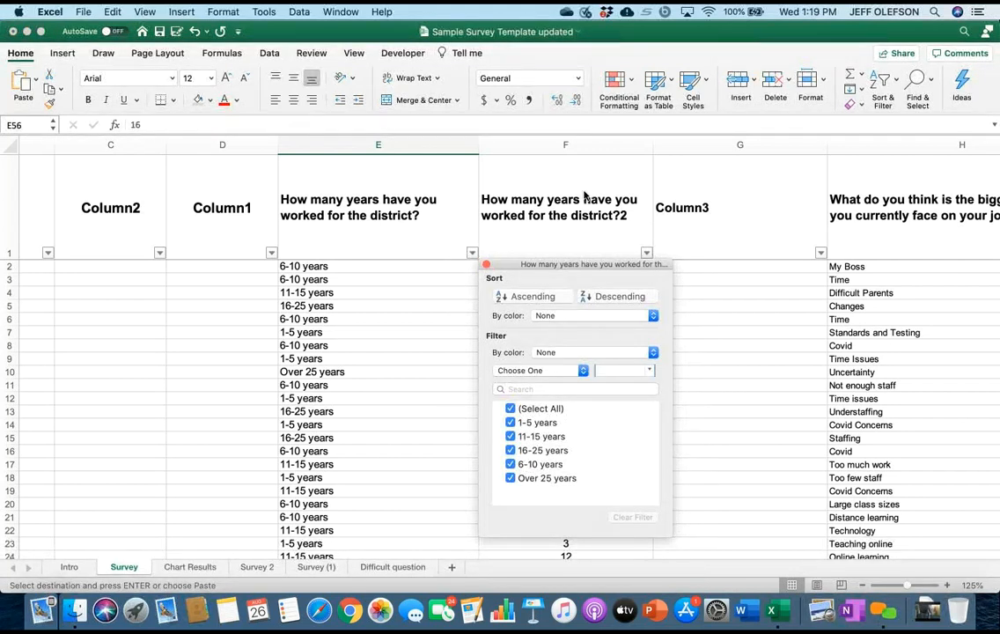
{"action": "left_click", "coordinate": [511, 409]}
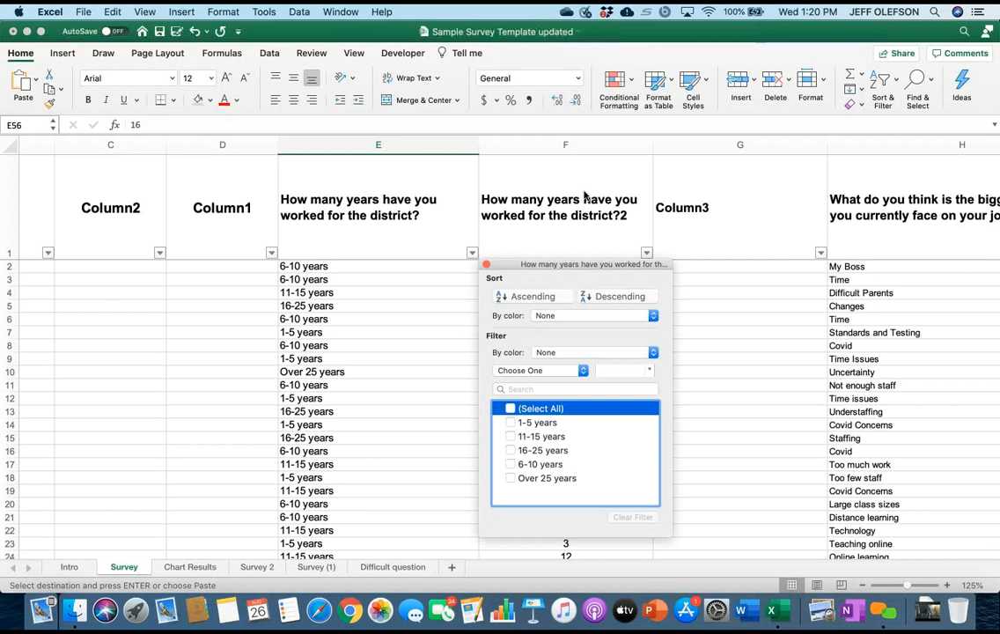
{"action": "left_click", "coordinate": [510, 464]}
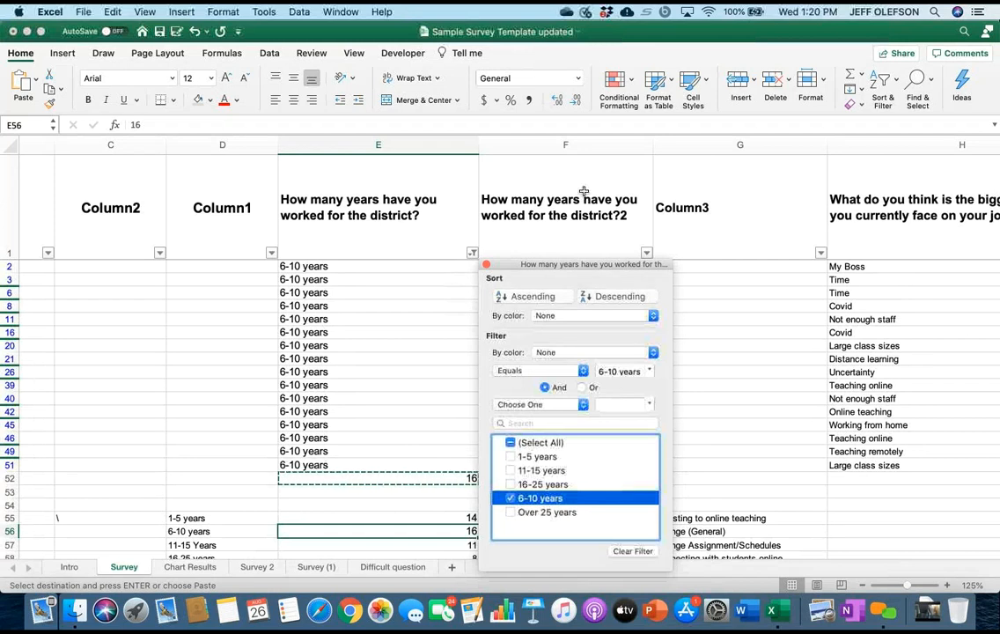
{"action": "scroll", "coordinate": [584, 192], "scroll_direction": "down", "scroll_amount": 2}
{"action": "scroll", "coordinate": [583, 192], "scroll_direction": "right", "scroll_amount": 1}
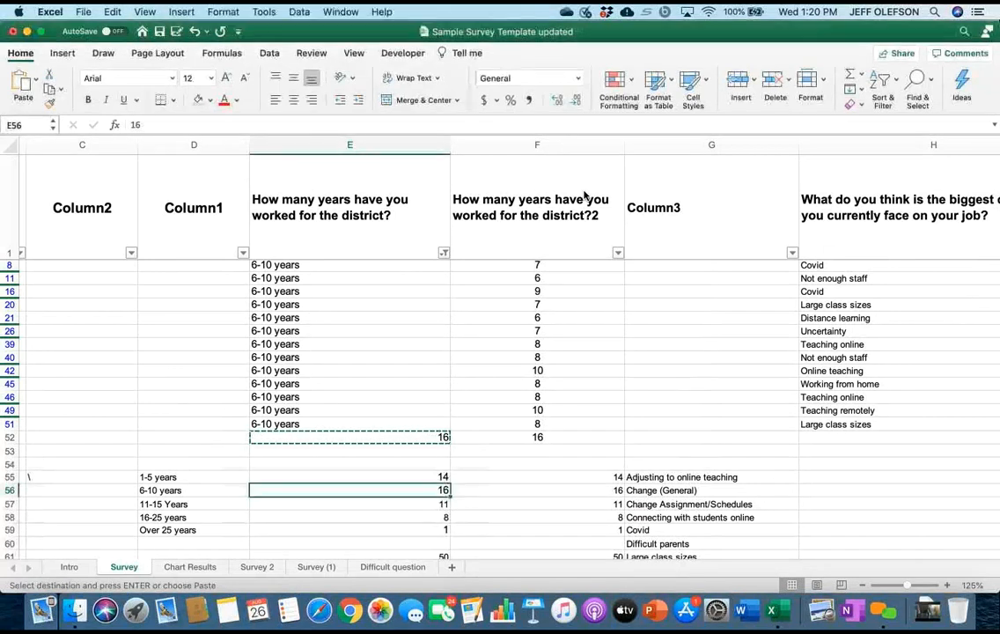
Copy the filtered total in E52 and paste it as values only into the 6-10 years tally cell E56.
{"action": "right_click", "coordinate": [387, 437]}
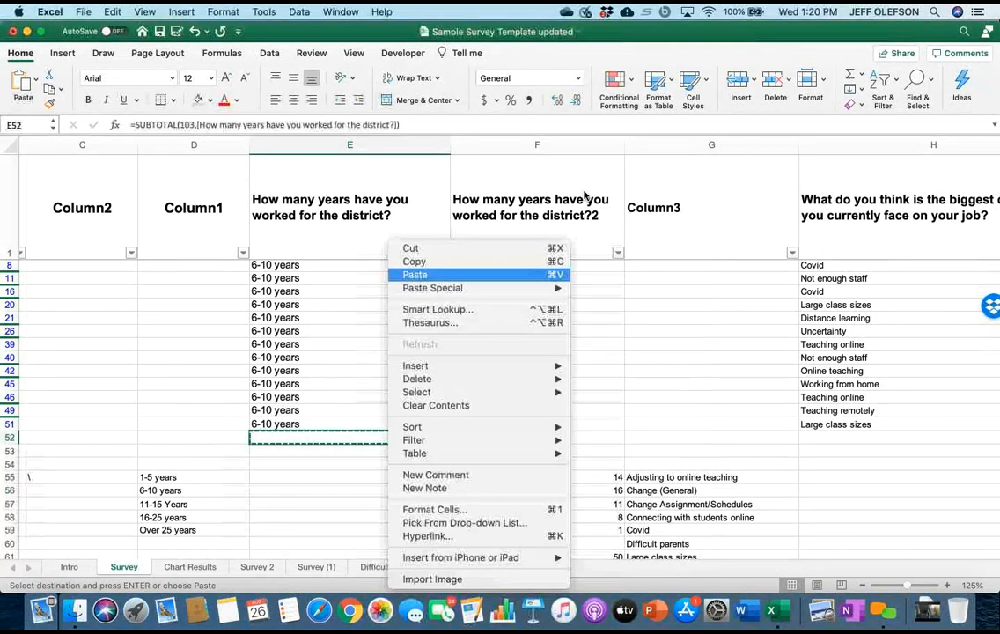
{"action": "left_click", "coordinate": [414, 261]}
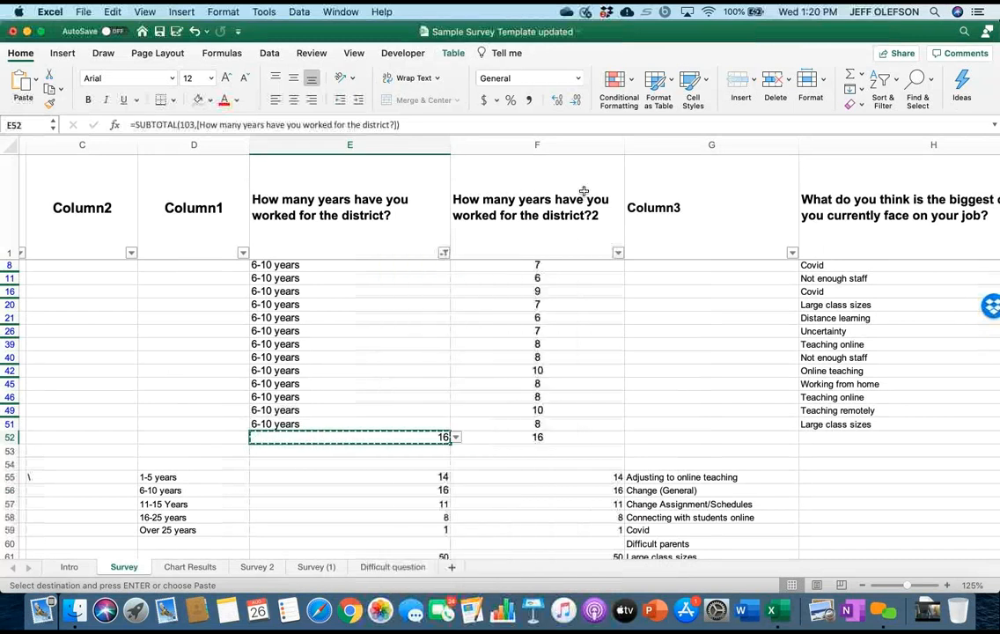
{"action": "left_click", "coordinate": [387, 491]}
{"action": "right_click", "coordinate": [410, 490]}
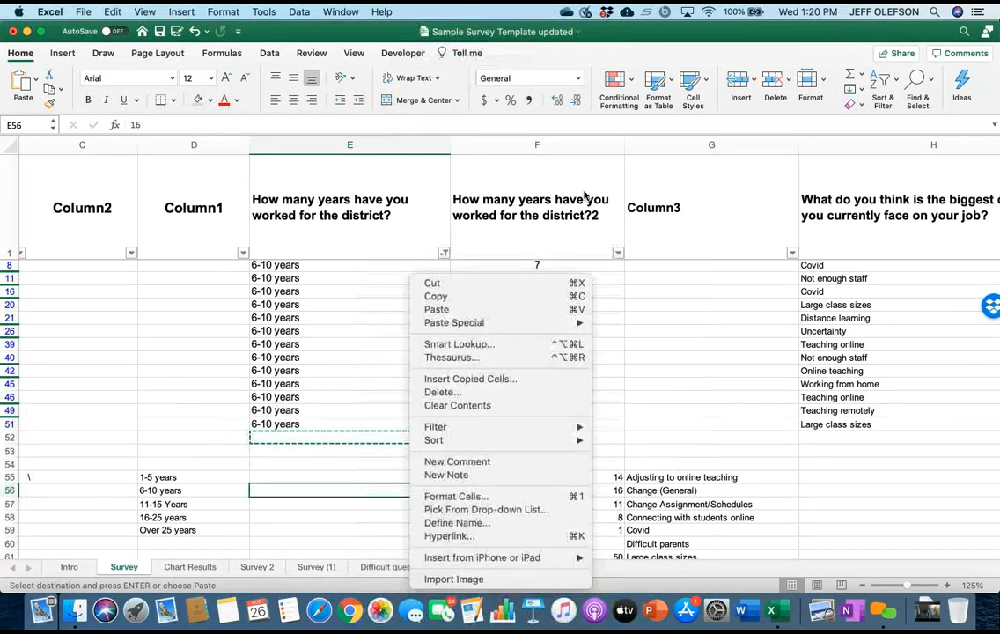
{"action": "mouse_move", "coordinate": [467, 322]}
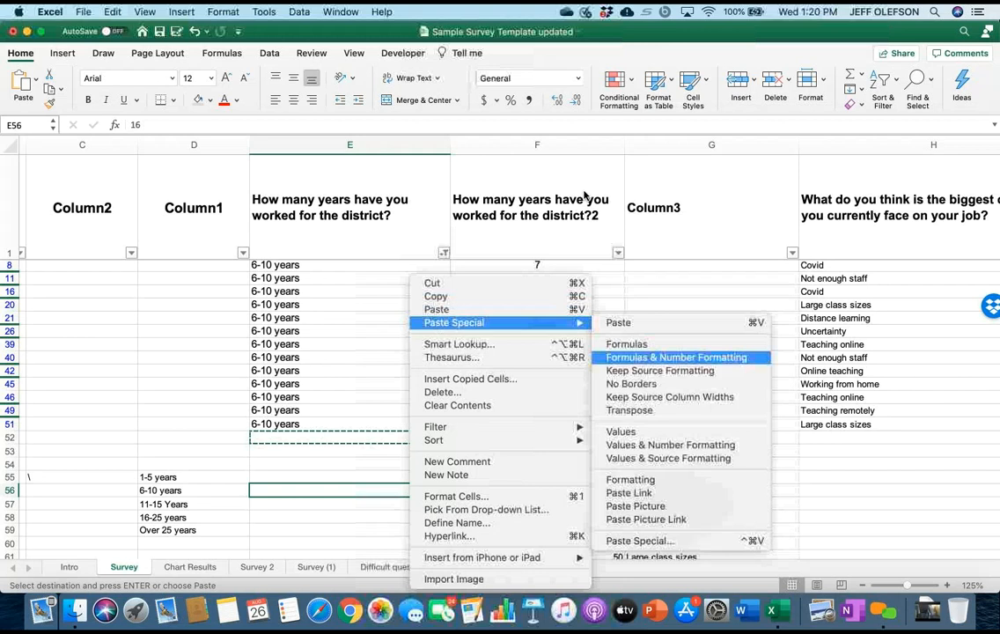
{"action": "left_click", "coordinate": [621, 432]}
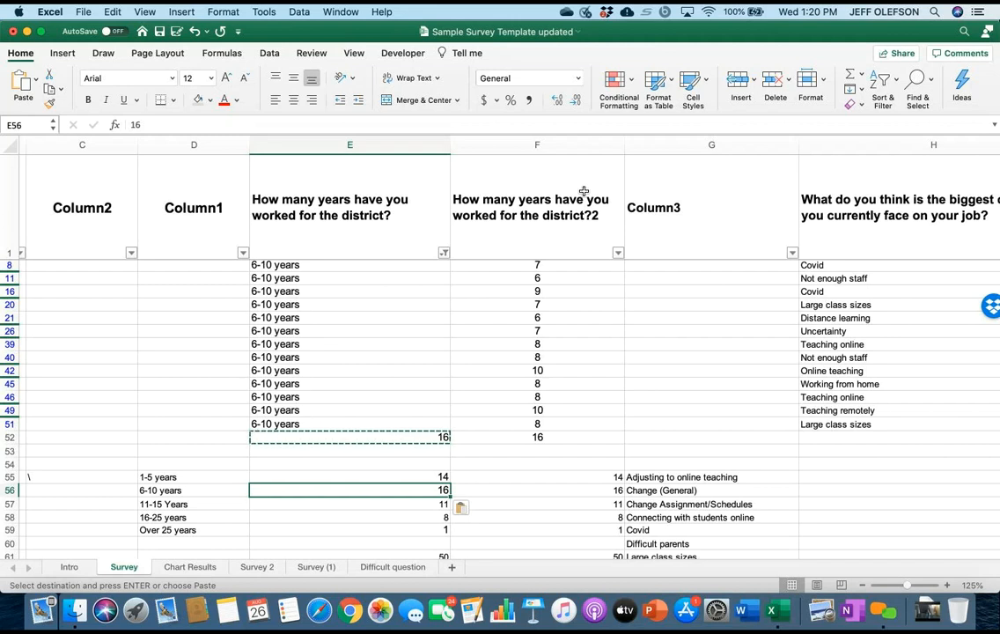
Review the years-worked tallies on the Survey sheet and look for an empty area further down the Chart Results sheet.
{"action": "key", "text": "Down"}
{"action": "key", "text": "Down"}
{"action": "key", "text": "Down"}
{"action": "scroll", "coordinate": [583, 191], "scroll_direction": "down", "scroll_amount": 5}
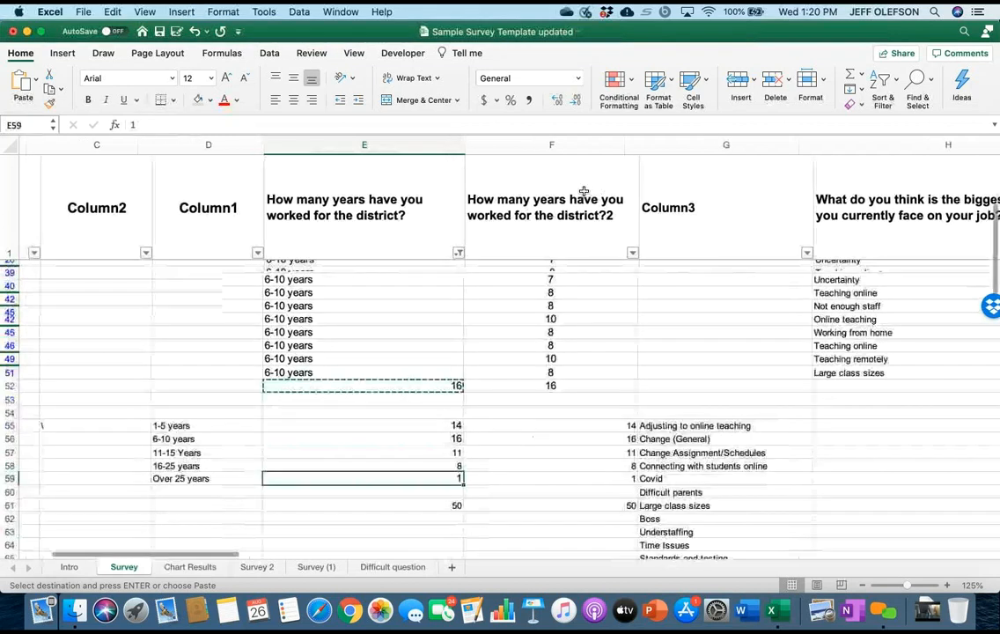
{"action": "scroll", "coordinate": [584, 191], "scroll_direction": "up", "scroll_amount": 1}
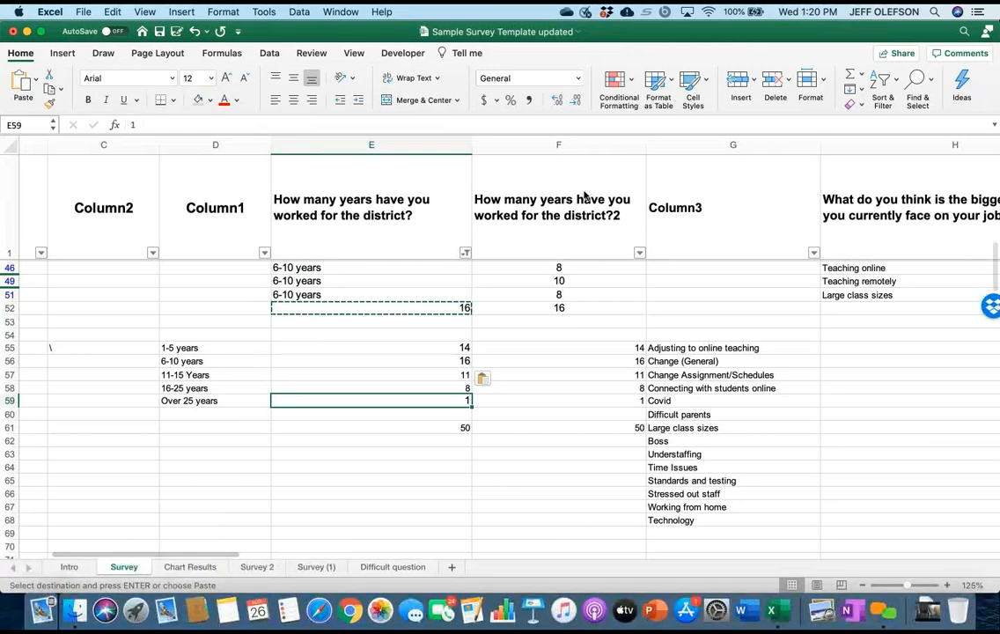
{"action": "key", "text": "ctrl+Page_Down"}
{"action": "scroll", "coordinate": [583, 191], "scroll_direction": "down", "scroll_amount": 15}
{"action": "scroll", "coordinate": [584, 191], "scroll_direction": "down", "scroll_amount": 4}
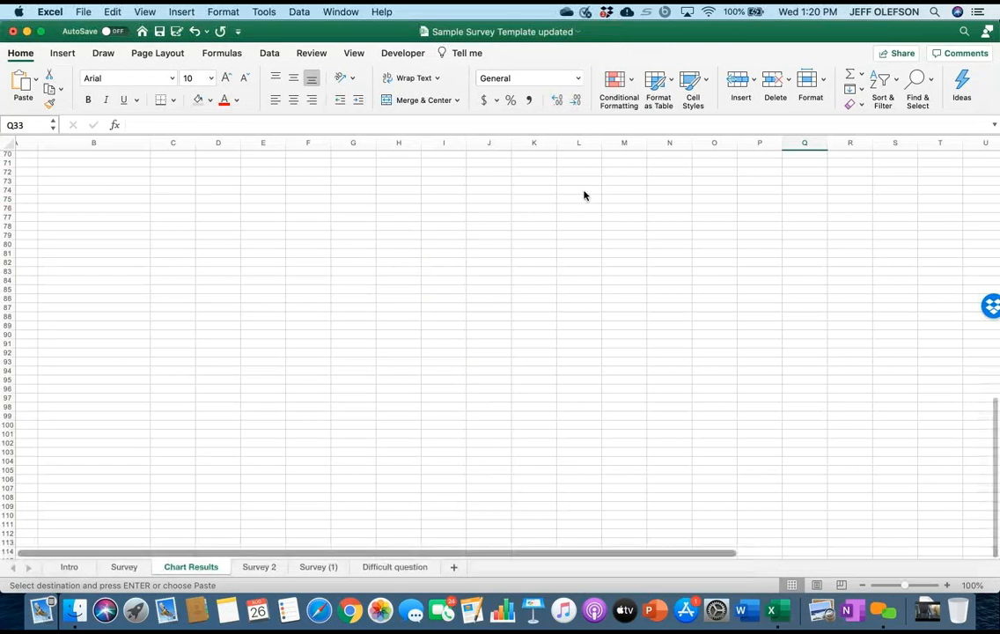
{"action": "key", "text": "ctrl+Page_Up"}
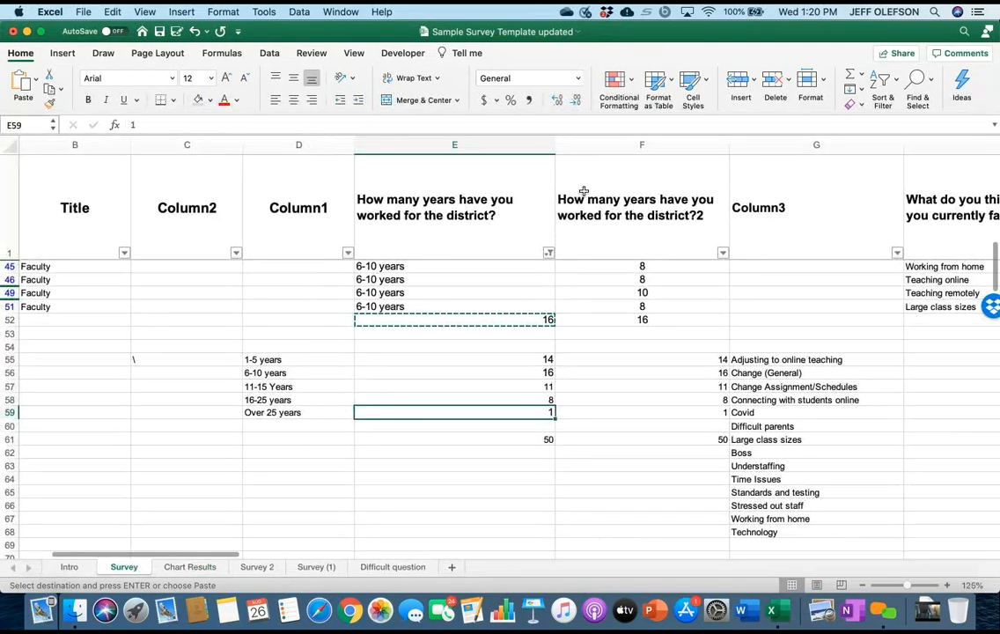
Copy the five years-worked tallies in E55:E59 on the Survey sheet.
{"action": "key", "text": "Up"}
{"action": "key", "text": "Up"}
{"action": "key", "text": "Up"}
{"action": "key", "text": "Up"}
{"action": "key", "text": "shift+Down"}
{"action": "key", "text": "shift+Down"}
{"action": "key", "text": "shift+Down"}
{"action": "key", "text": "shift+Down"}
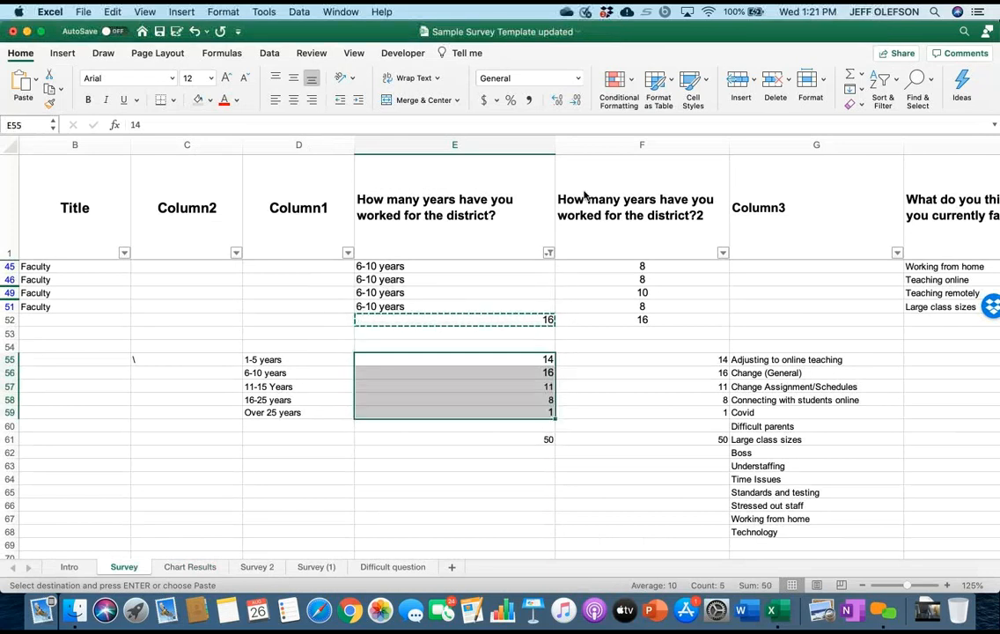
{"action": "key", "text": "shift+F10"}
{"action": "key", "text": "Down"}
{"action": "key", "text": "Down"}
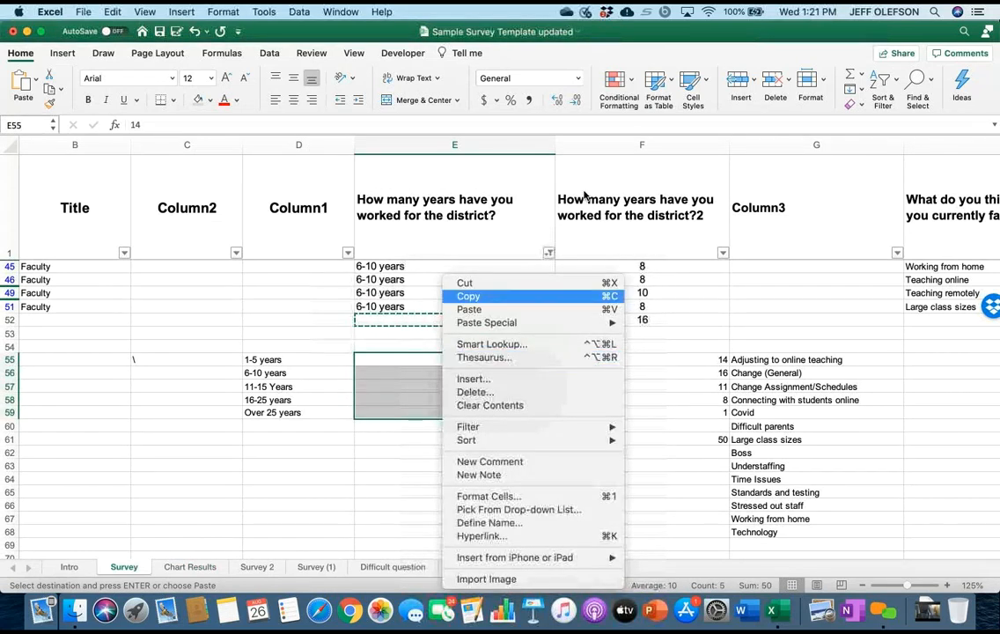
{"action": "key", "text": "Return"}
Paste the copied tallies as values only into the Chart Results sheet, starting at cell D76.
{"action": "key", "text": "ctrl+Page_Down"}
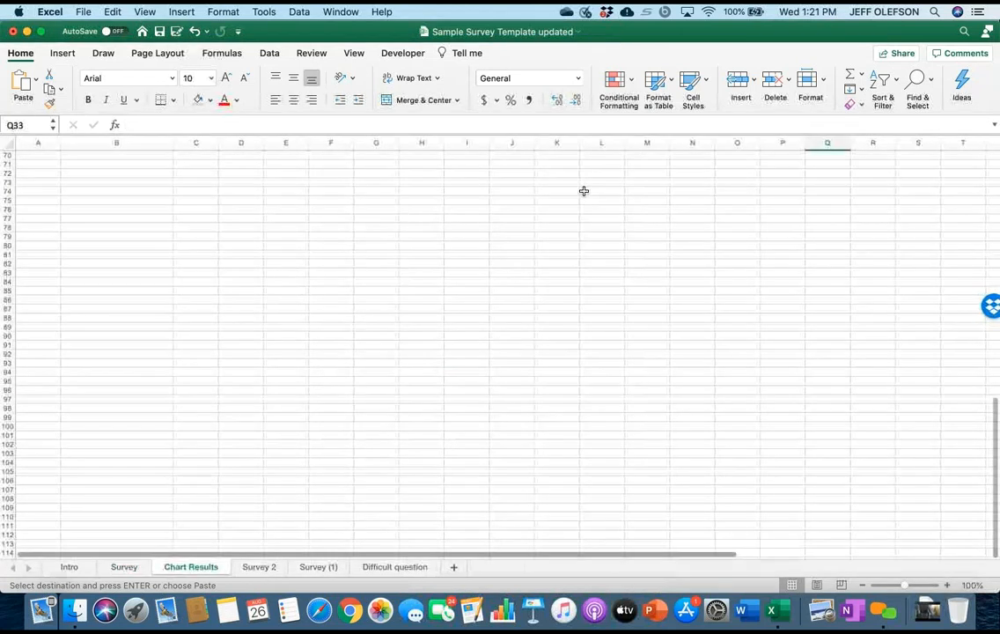
{"action": "left_click", "coordinate": [254, 207]}
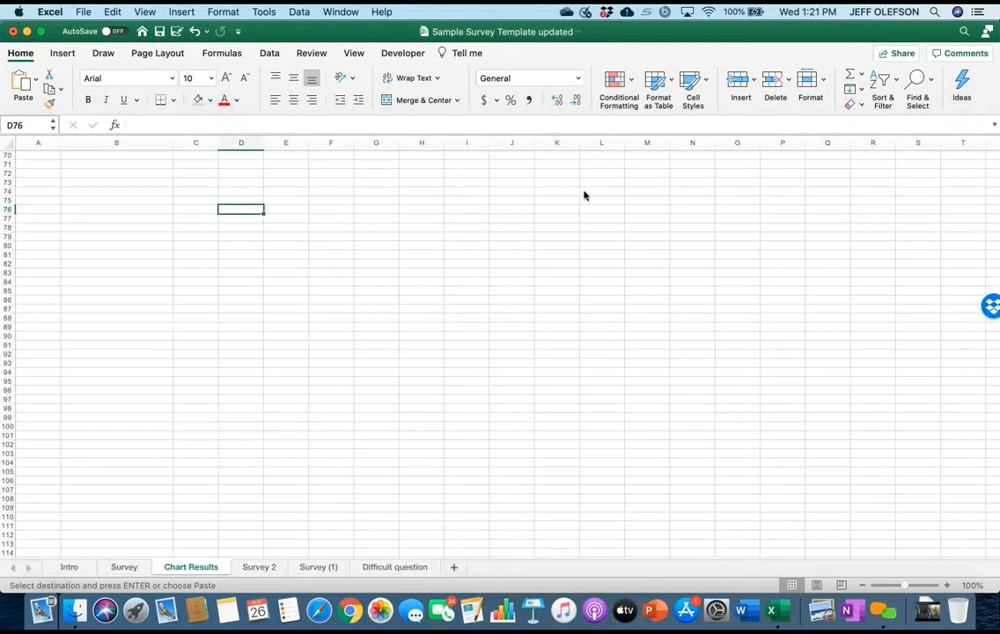
{"action": "right_click", "coordinate": [254, 208]}
{"action": "mouse_move", "coordinate": [304, 255]}
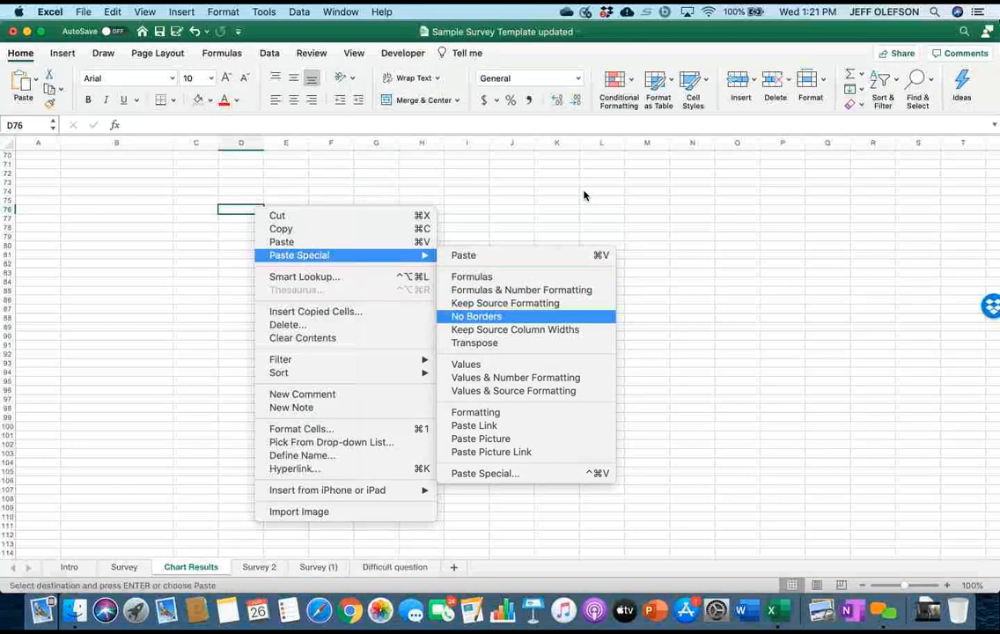
{"action": "left_click", "coordinate": [465, 364]}
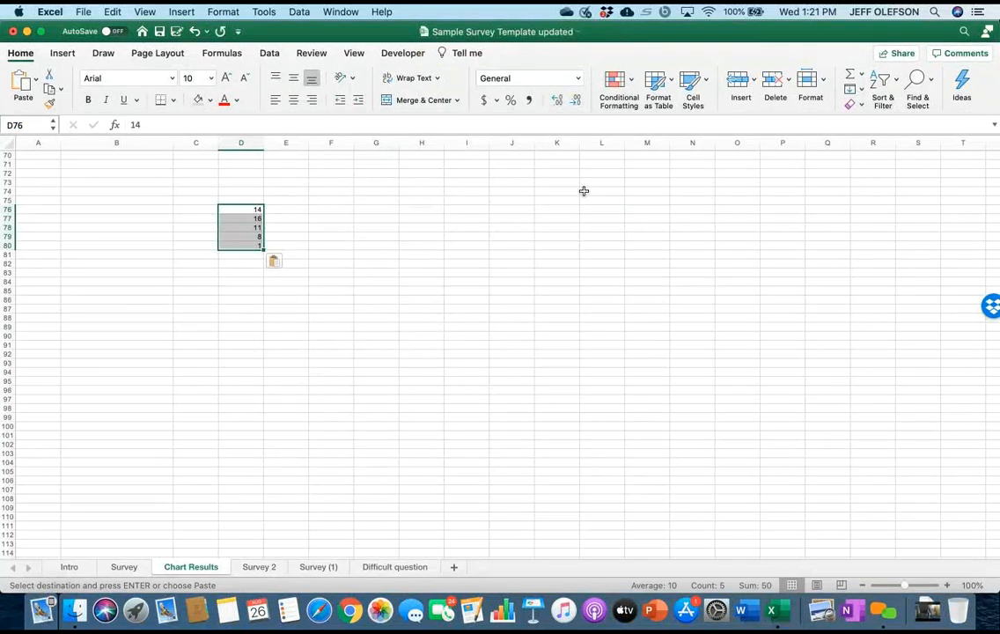
Copy the years-worked category labels in D55:D59 on the Survey sheet.
{"action": "key", "text": "ctrl+Page_Up"}
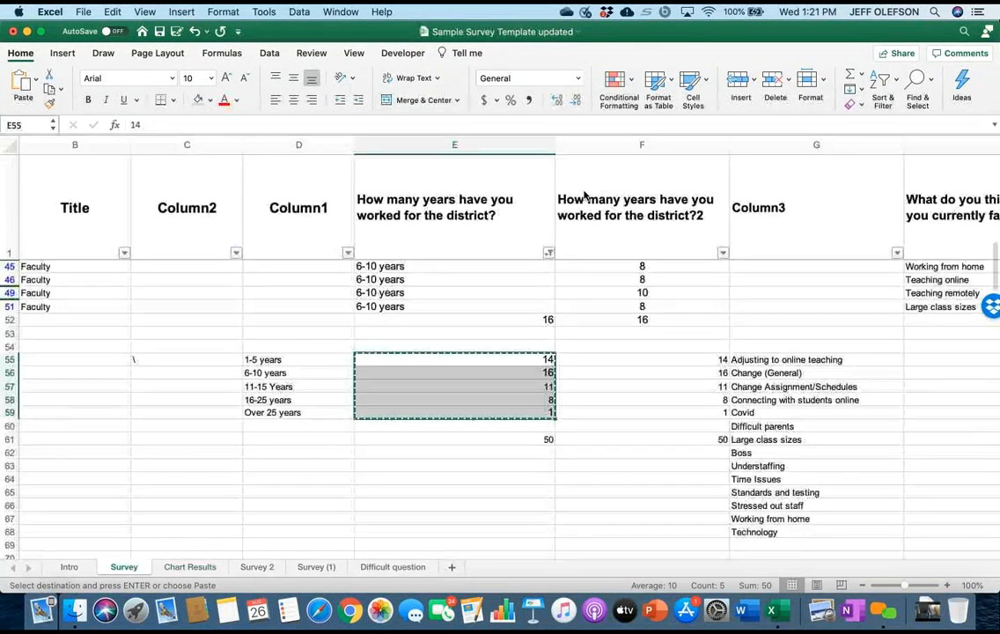
{"action": "key", "text": "Left"}
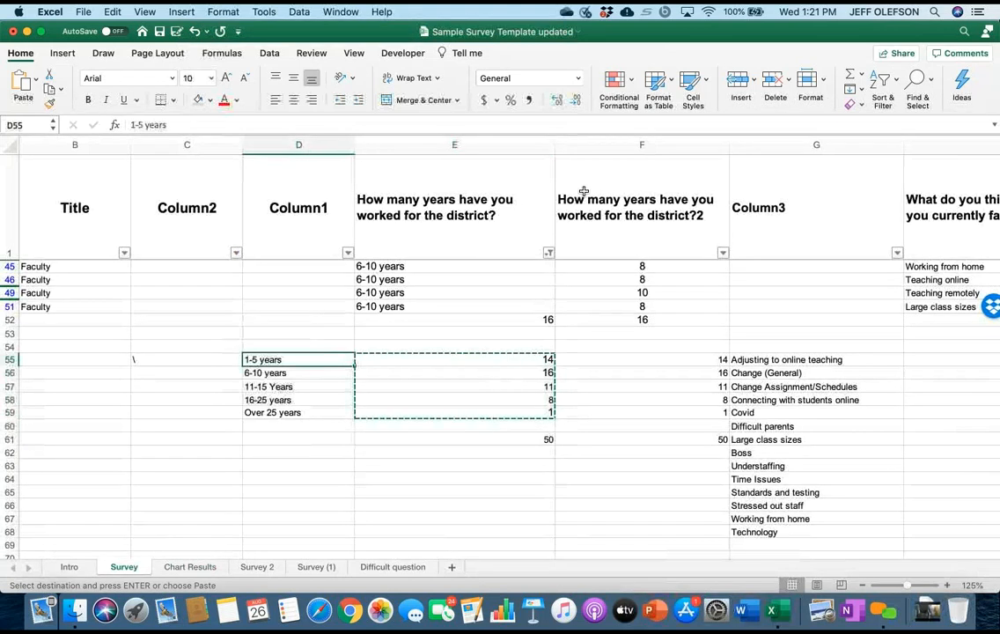
{"action": "key", "text": "shift+Down"}
{"action": "key", "text": "shift+Down"}
{"action": "key", "text": "shift+Down"}
{"action": "key", "text": "shift+Down"}
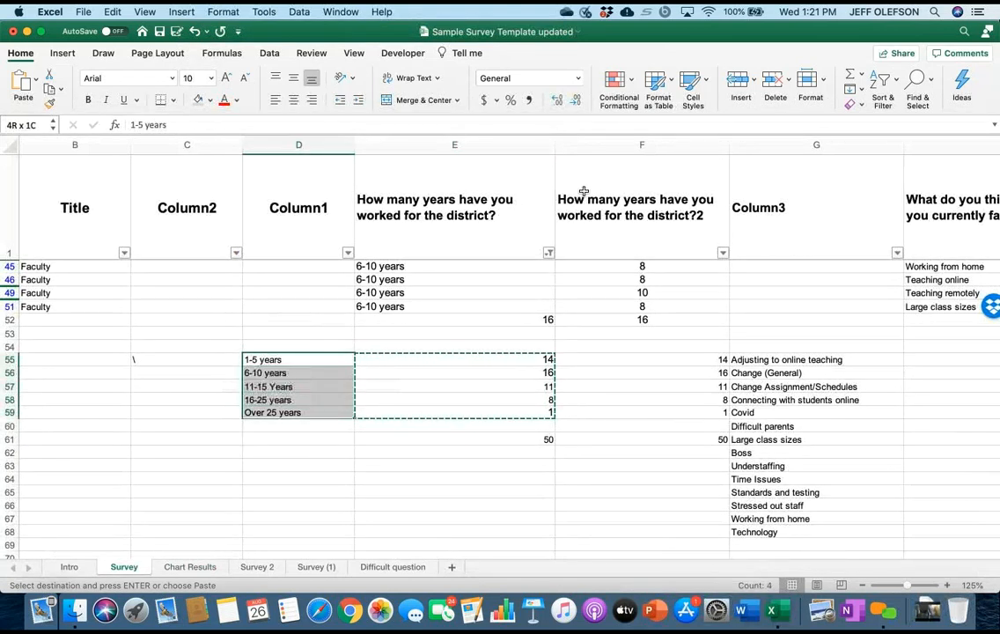
{"action": "key", "text": "shift+F10"}
{"action": "key", "text": "Up"}
{"action": "key", "text": "Up"}
{"action": "key", "text": "Up"}
{"action": "key", "text": "Up"}
{"action": "key", "text": "Up"}
{"action": "key", "text": "Up"}
{"action": "key", "text": "Up"}
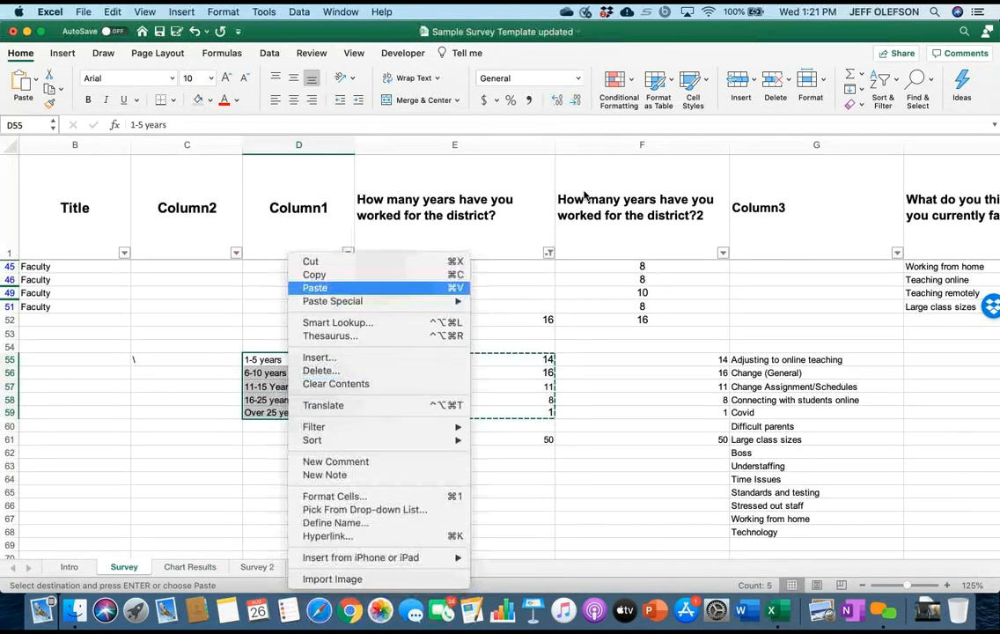
{"action": "key", "text": "Return"}
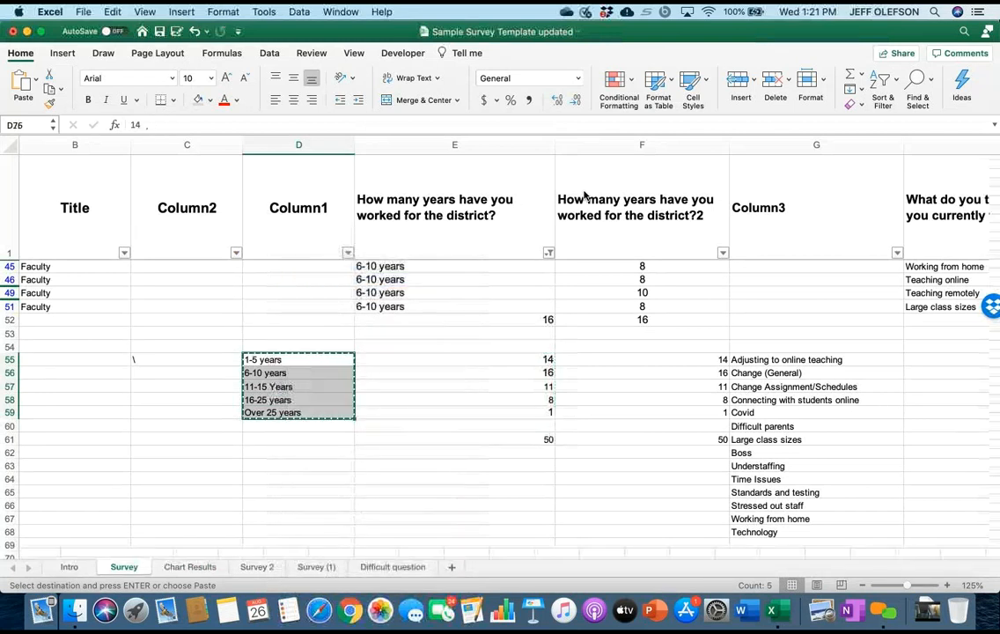
Paste the copied category labels beside the counts on the Chart Results sheet, starting at cell C76.
{"action": "key", "text": "ctrl+Page_Down"}
{"action": "key", "text": "Left"}
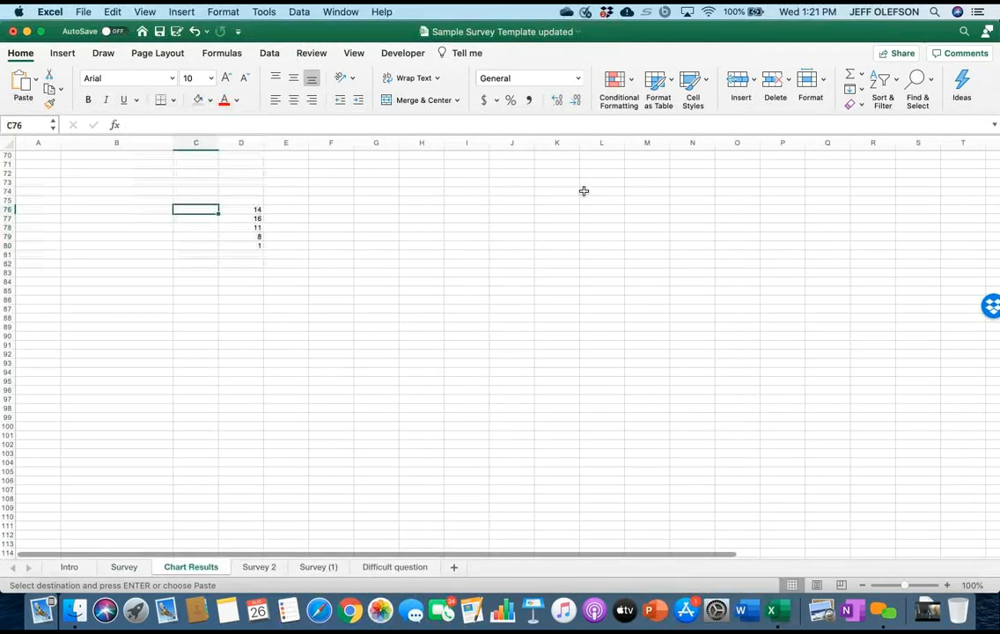
{"action": "key", "text": "shift+F10"}
{"action": "key", "text": "Down"}
{"action": "key", "text": "Down"}
{"action": "key", "text": "Down"}
{"action": "key", "text": "Return"}
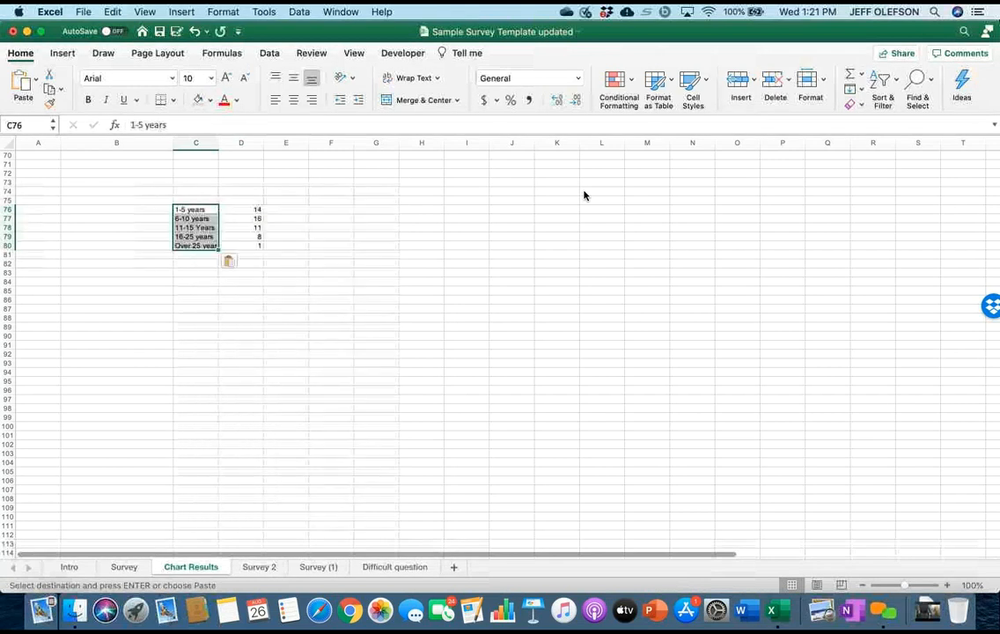
{"action": "key", "text": "Right"}
{"action": "key", "text": "Down"}
{"action": "key", "text": "Down"}
{"action": "key", "text": "Down"}
{"action": "key", "text": "Down"}
{"action": "key", "text": "Down"}
{"action": "key", "text": "Down"}
{"action": "key", "text": "Down"}
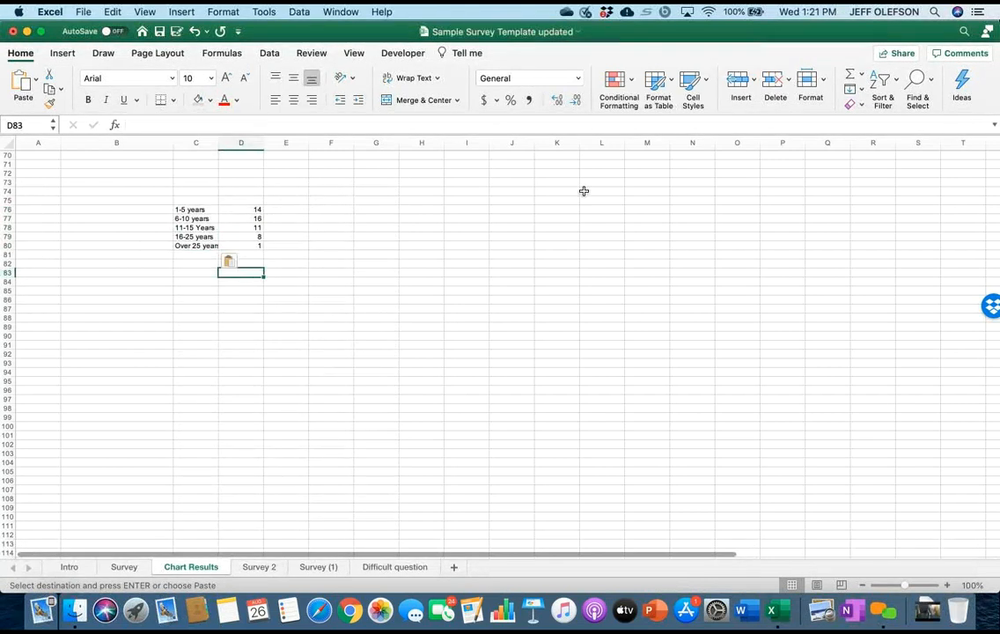
Insert a 2-D clustered column chart from the labels and counts in C76:D80.
{"action": "scroll", "coordinate": [584, 191], "scroll_direction": "up", "scroll_amount": 3}
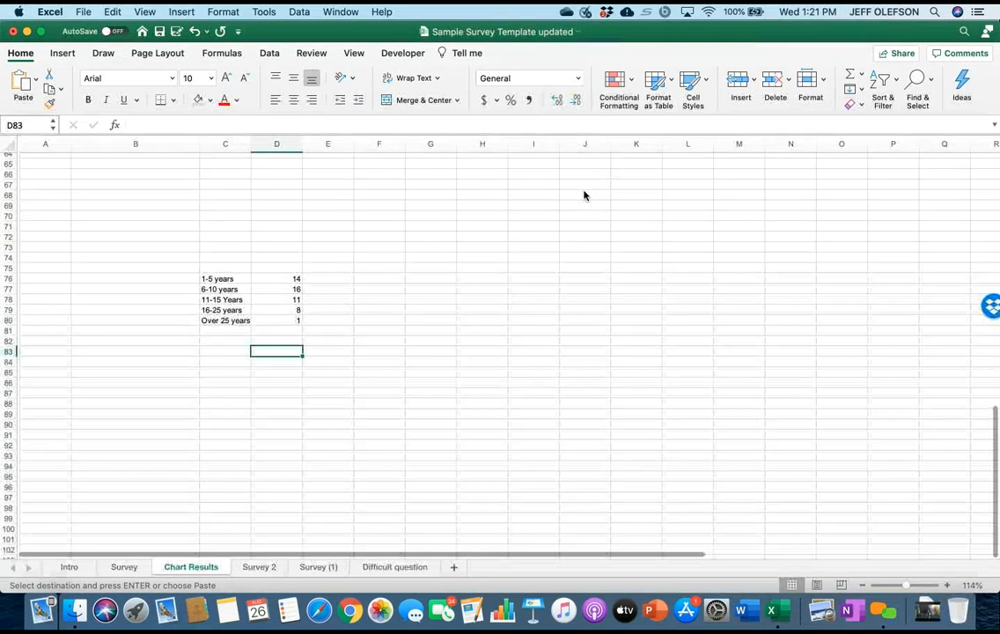
{"action": "mouse_move", "coordinate": [222, 279]}
{"action": "left_mouse_down"}
{"action": "mouse_move", "coordinate": [274, 300]}
{"action": "mouse_move", "coordinate": [275, 321]}
{"action": "left_mouse_up"}
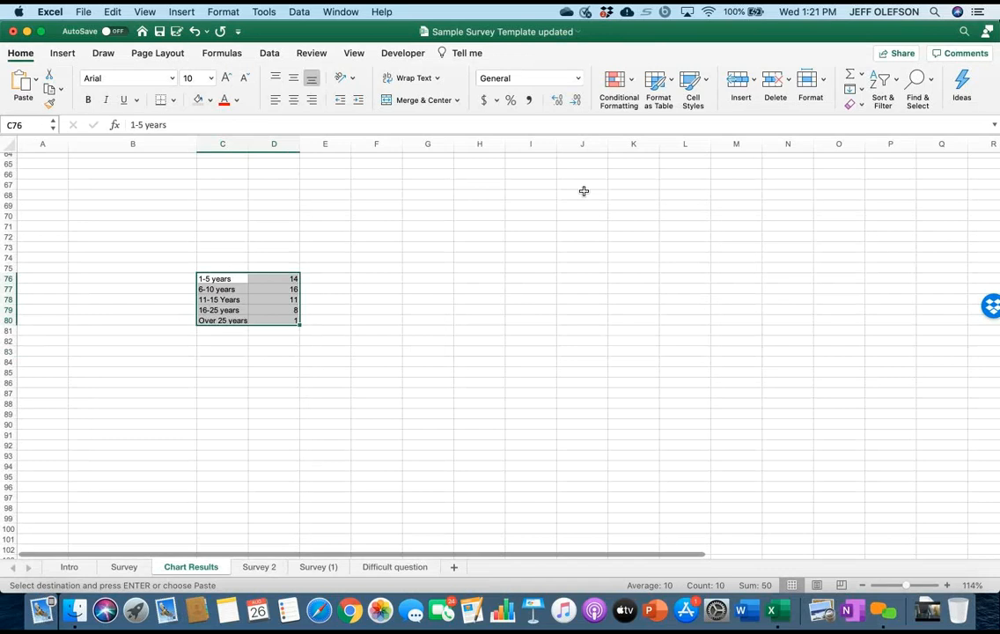
{"action": "left_click", "coordinate": [62, 52]}
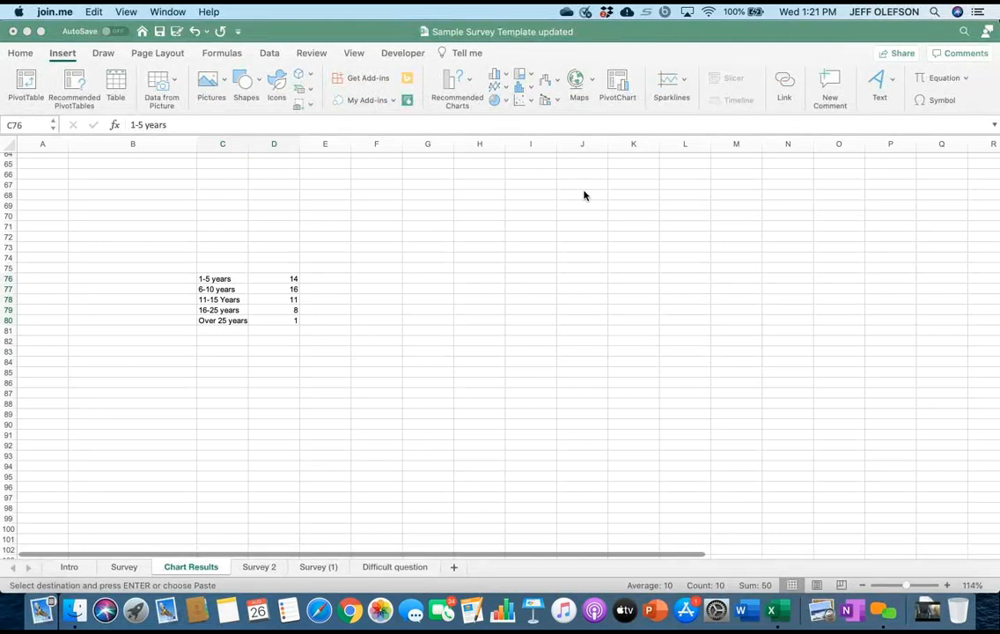
{"action": "left_click", "coordinate": [457, 87]}
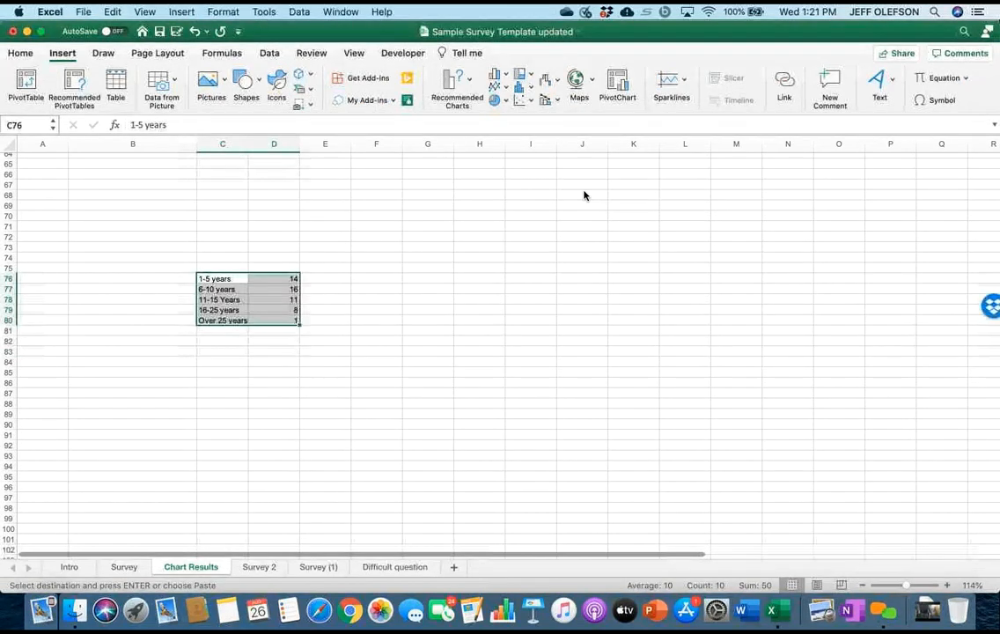
{"action": "left_click", "coordinate": [457, 87]}
{"action": "left_click", "coordinate": [500, 75]}
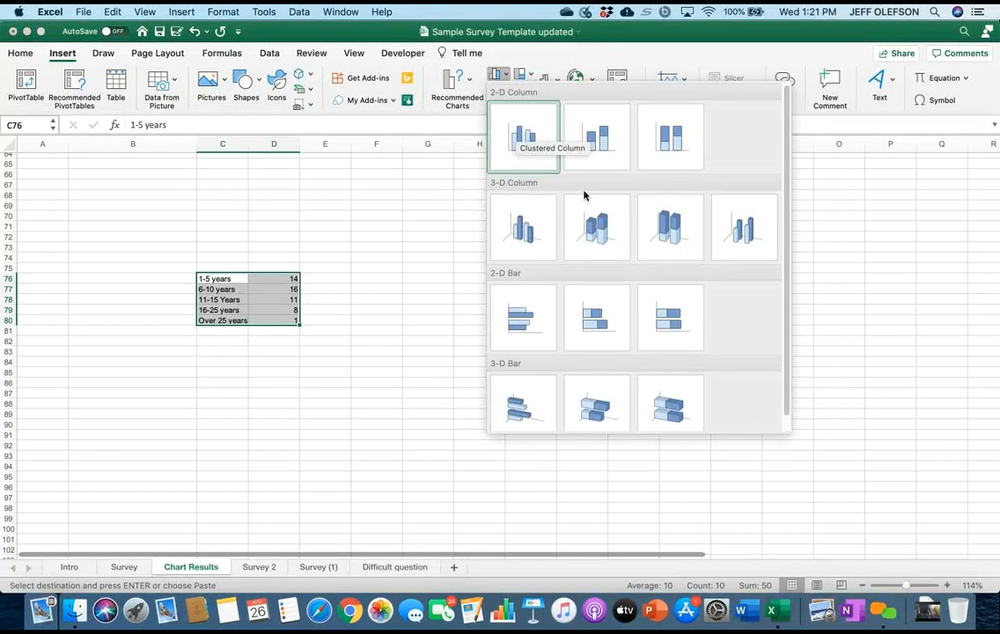
{"action": "left_click", "coordinate": [524, 137]}
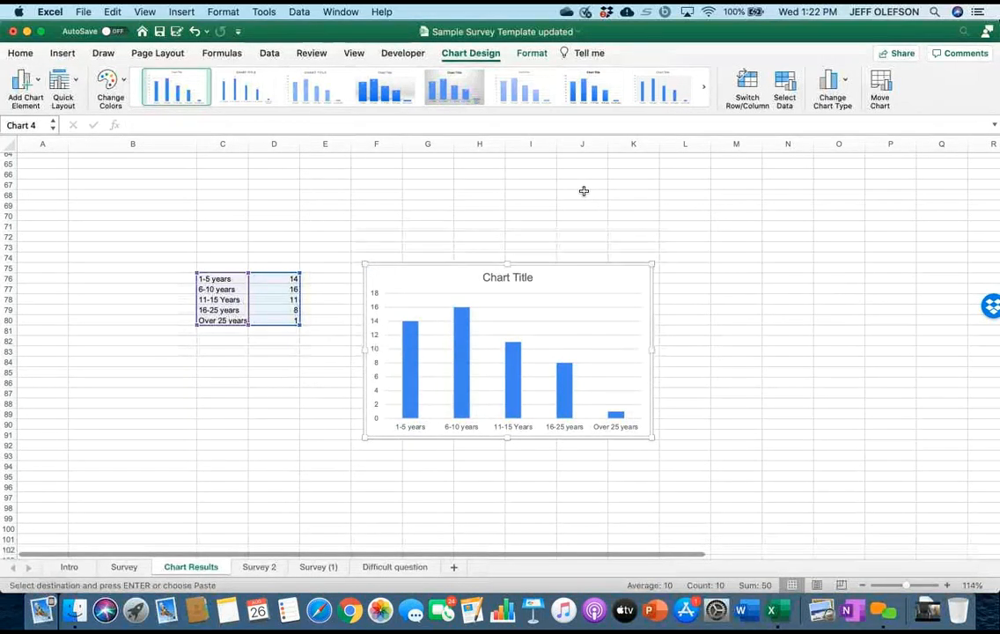
Delete the clustered column chart from the Chart Results sheet.
{"action": "key", "text": "Escape"}
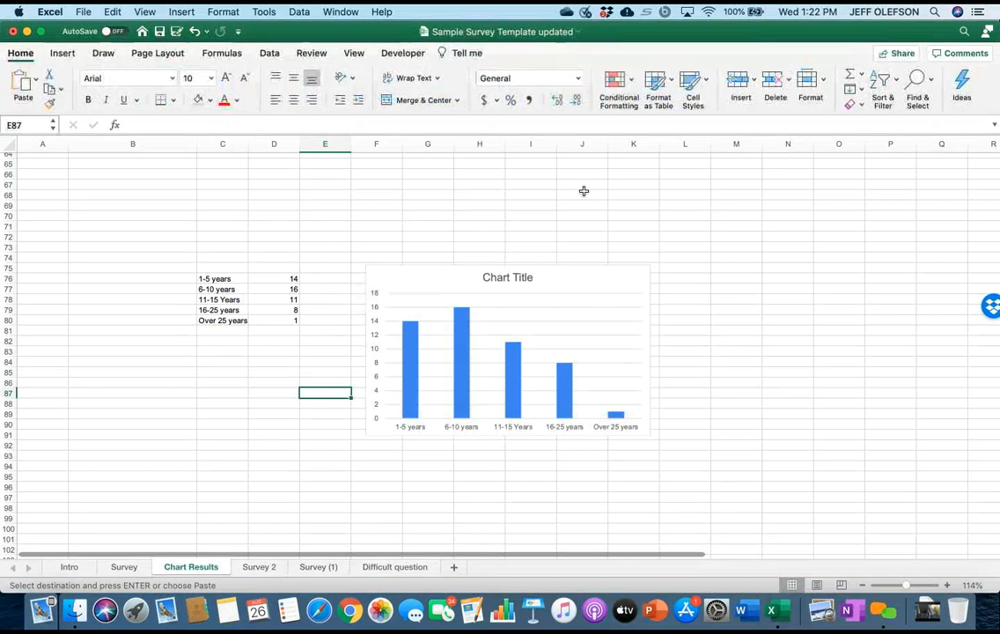
{"action": "left_click", "coordinate": [377, 257]}
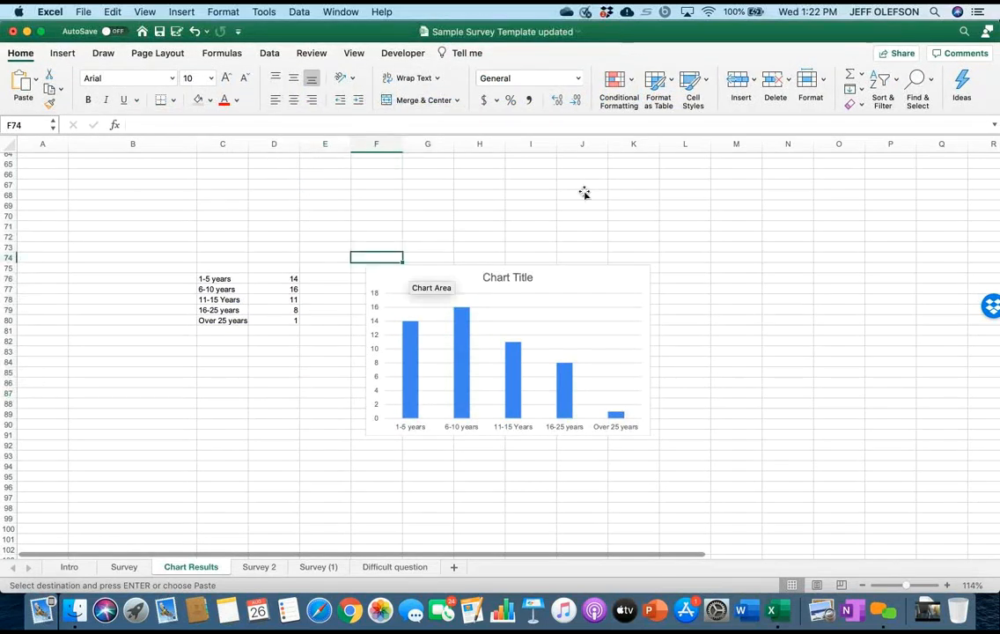
{"action": "left_click", "coordinate": [409, 275]}
{"action": "key", "text": "Delete"}
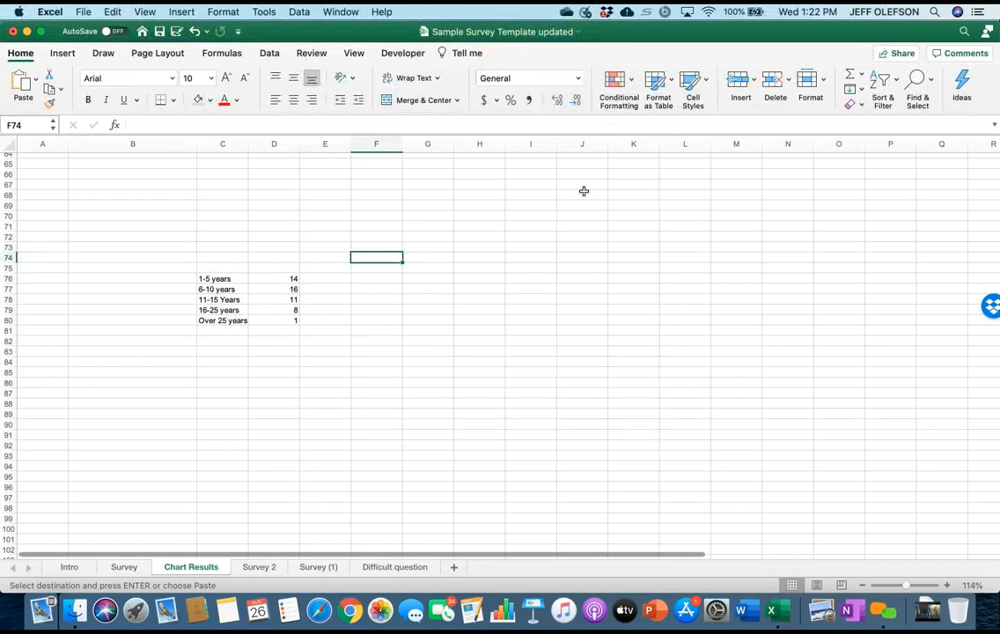
Total the years-worked counts in cell D82 with the formula =sum(D76:D80).
{"action": "left_click", "coordinate": [324, 279]}
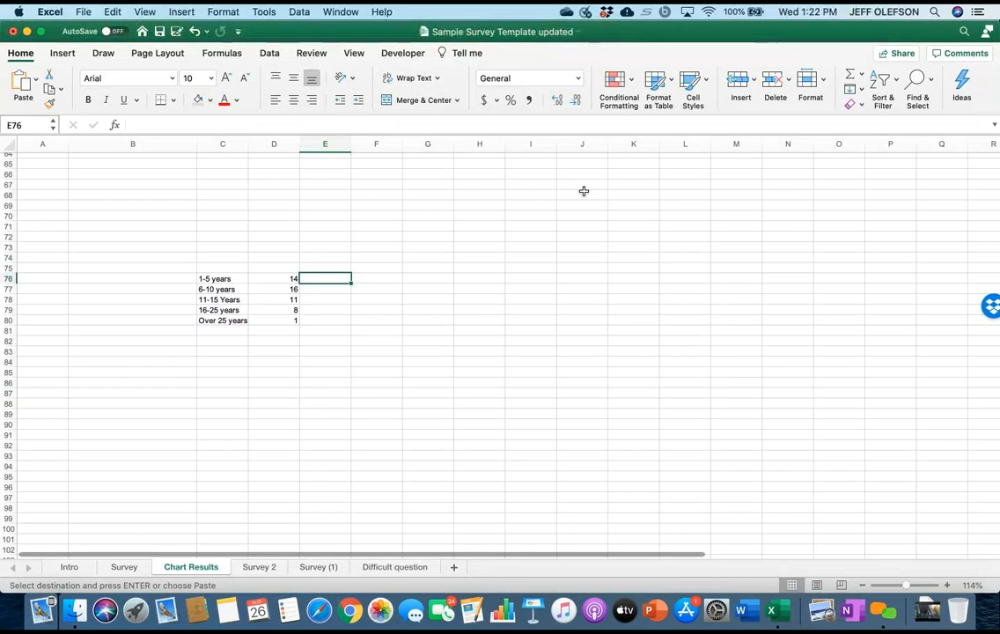
{"action": "left_click", "coordinate": [274, 341]}
{"action": "type", "text": "=si"}
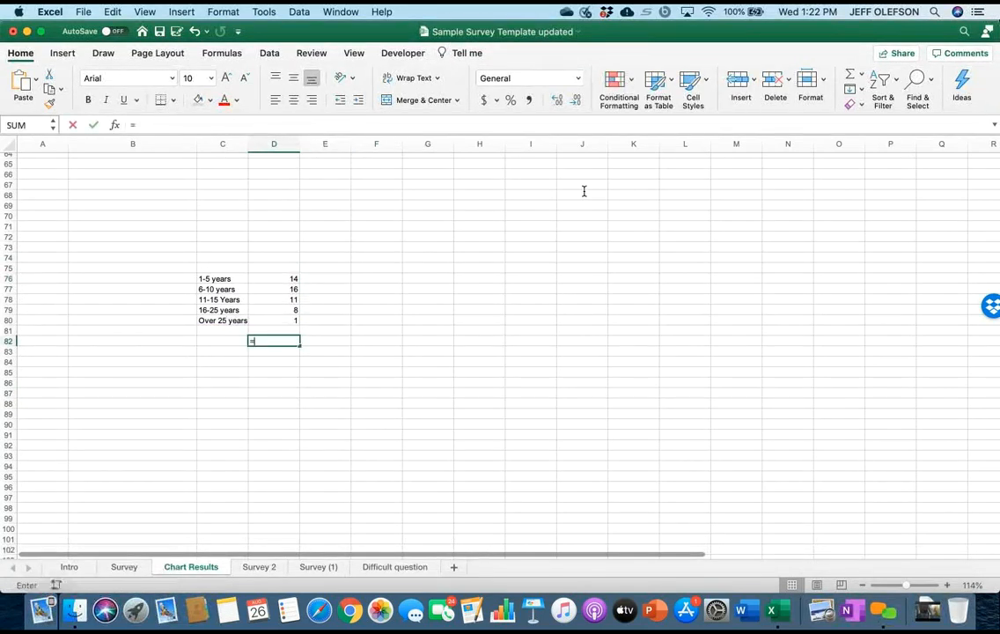
{"action": "key", "text": "BackSpace"}
{"action": "key", "text": "BackSpace"}
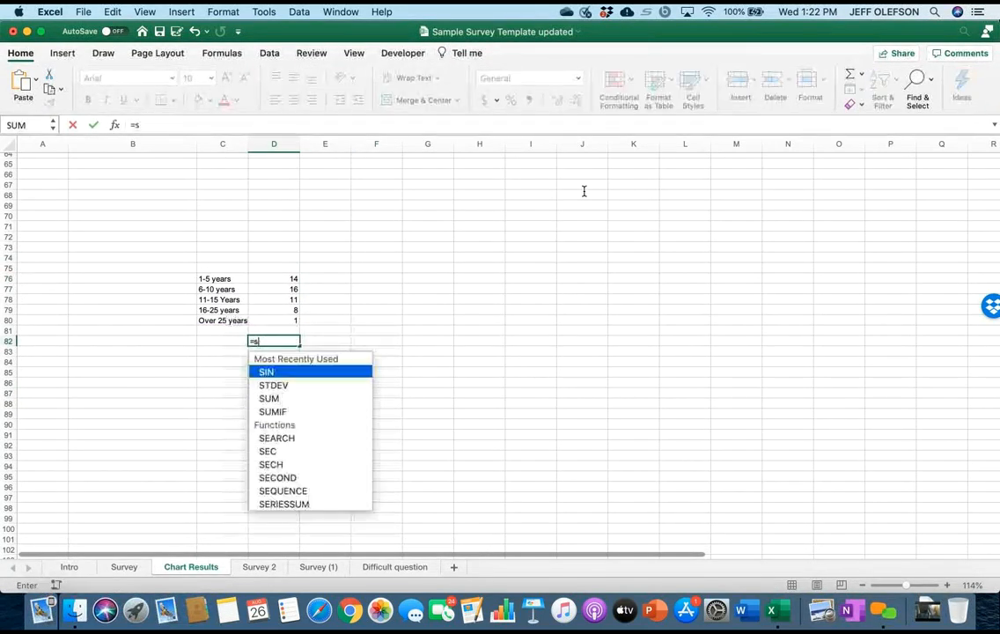
{"action": "type", "text": "sum("}
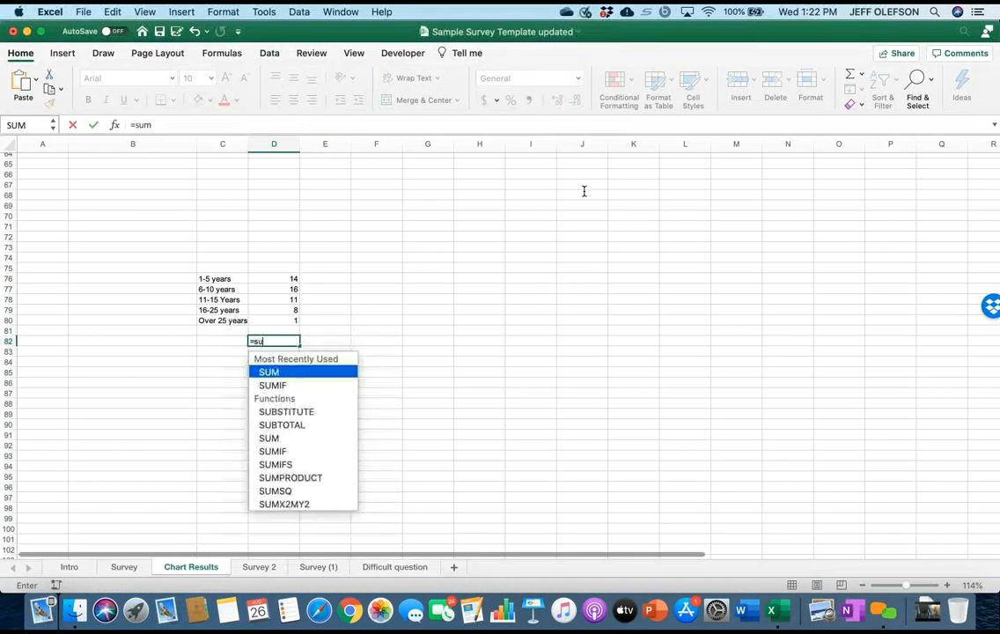
{"action": "key", "text": "Up"}
{"action": "key", "text": "Up"}
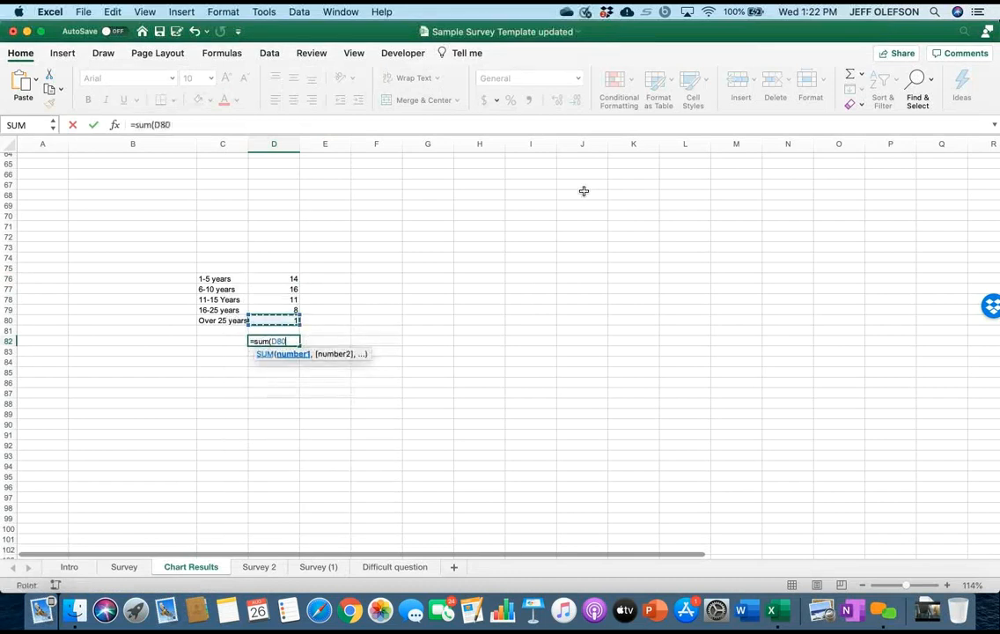
{"action": "key", "text": "shift+Up"}
{"action": "key", "text": "shift+Up"}
{"action": "key", "text": "shift+Up"}
{"action": "key", "text": "shift+Up"}
{"action": "type", "text": ")"}
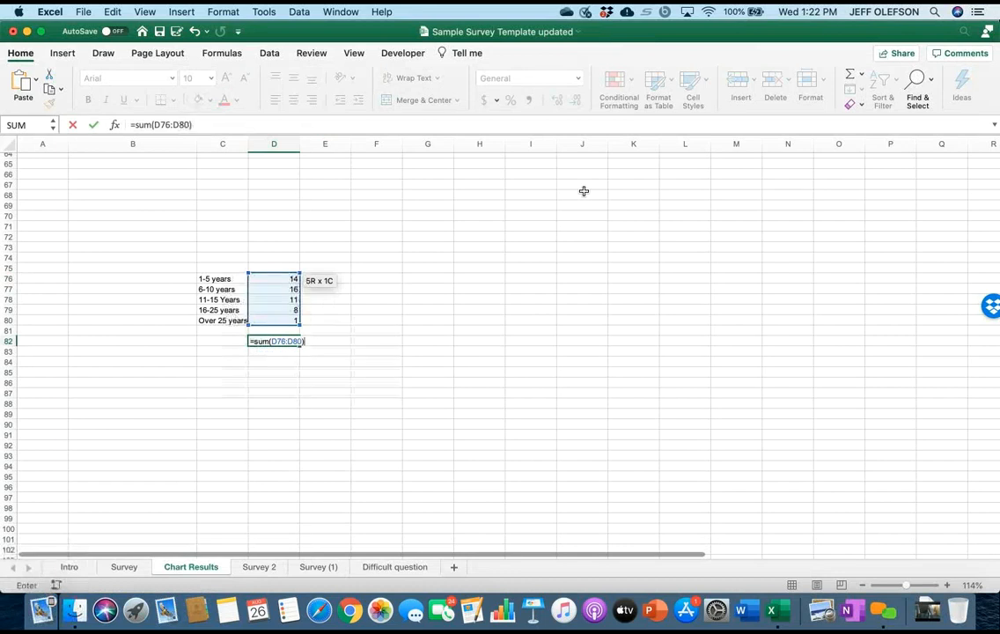
{"action": "key", "text": "Return"}
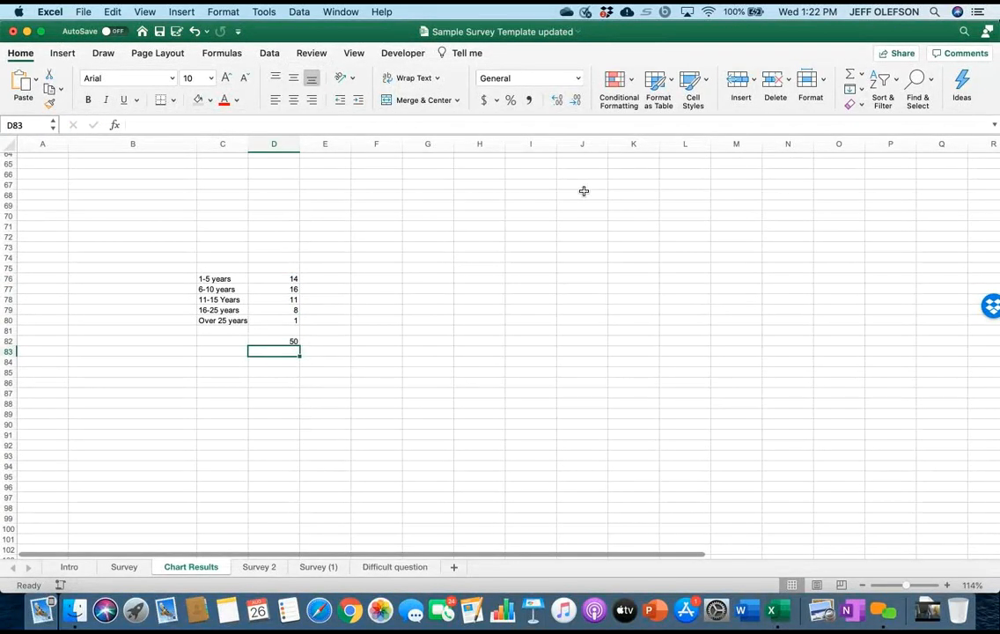
Calculate the 1-5 years share of the total in cell E76 with the formula =D76/D82.
{"action": "key", "text": "Up"}
{"action": "key", "text": "Up"}
{"action": "key", "text": "Up"}
{"action": "key", "text": "Up"}
{"action": "key", "text": "Up"}
{"action": "key", "text": "Up"}
{"action": "key", "text": "Up"}
{"action": "key", "text": "Right"}
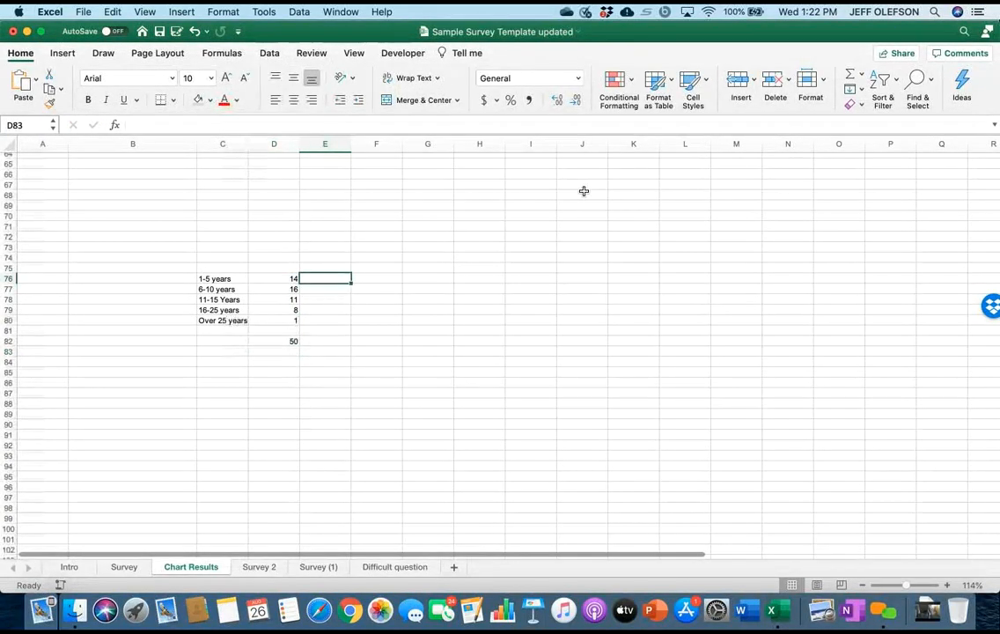
{"action": "type", "text": "="}
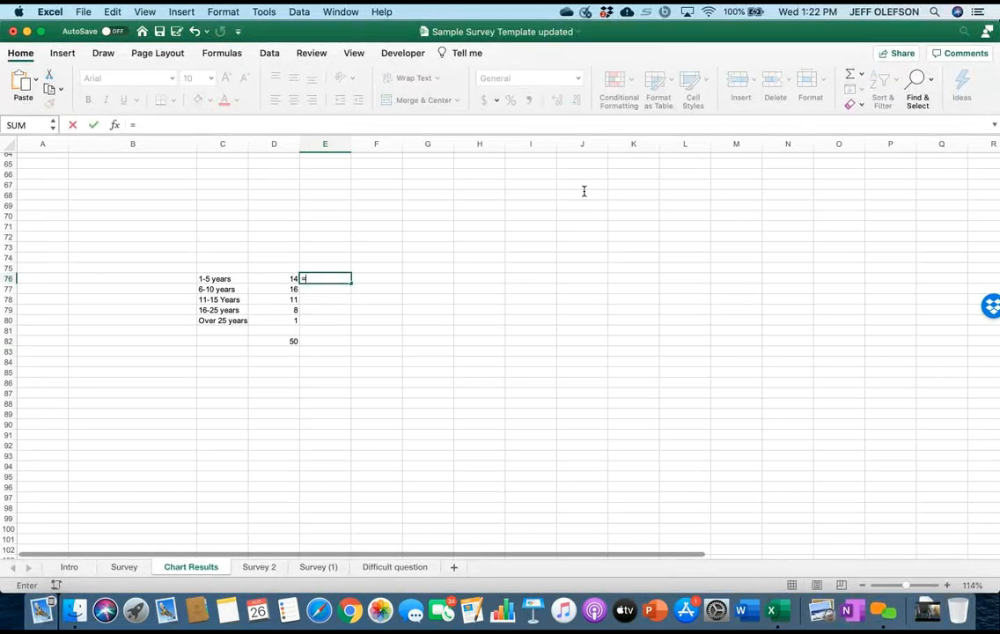
{"action": "key", "text": "Left"}
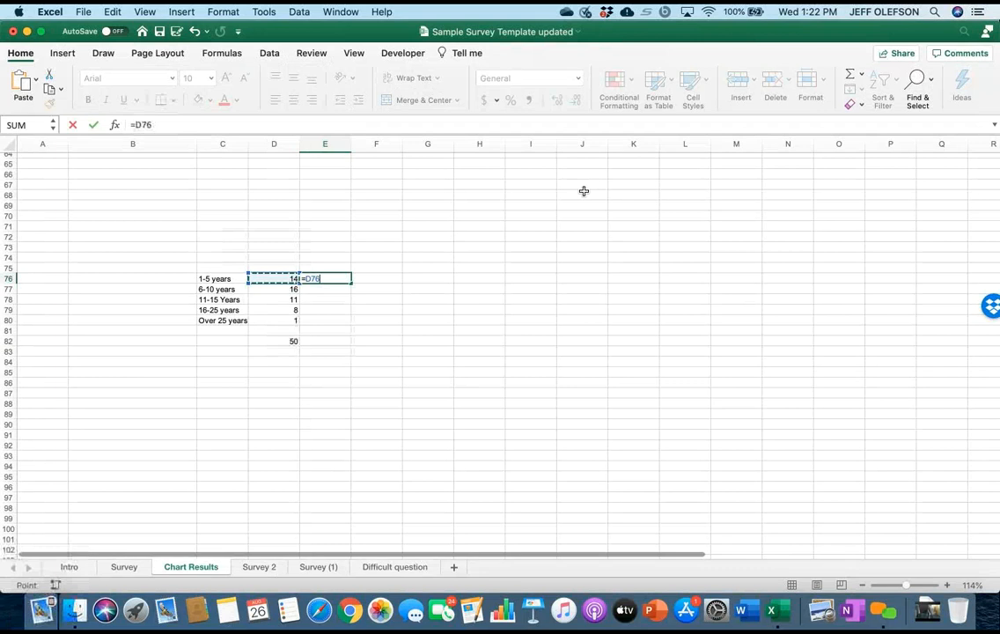
{"action": "type", "text": "/"}
{"action": "key", "text": "Left"}
{"action": "key", "text": "super+Down"}
{"action": "key", "text": "super+Down"}
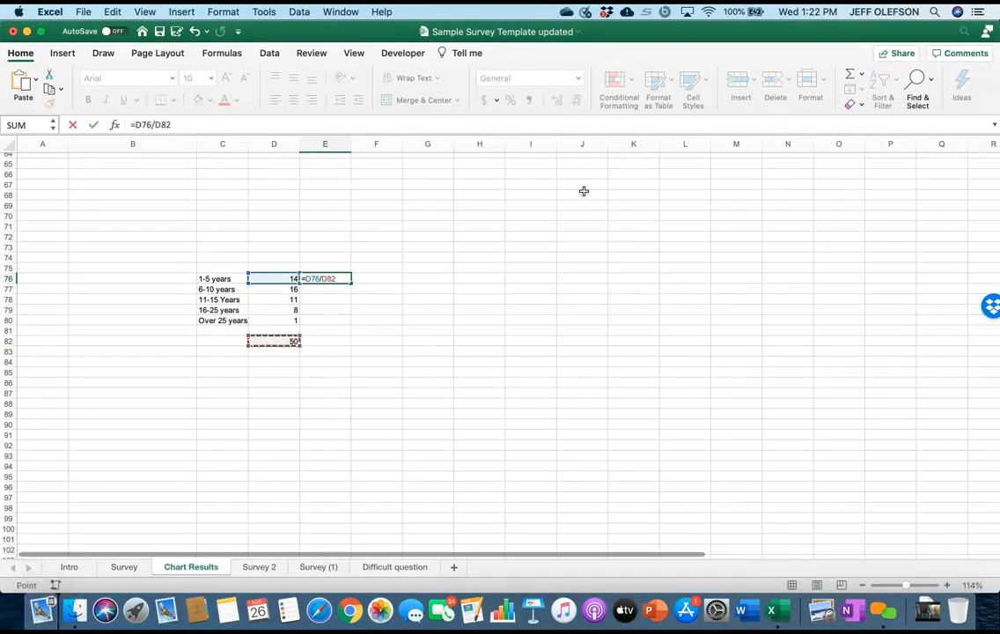
{"action": "key", "text": "Return"}
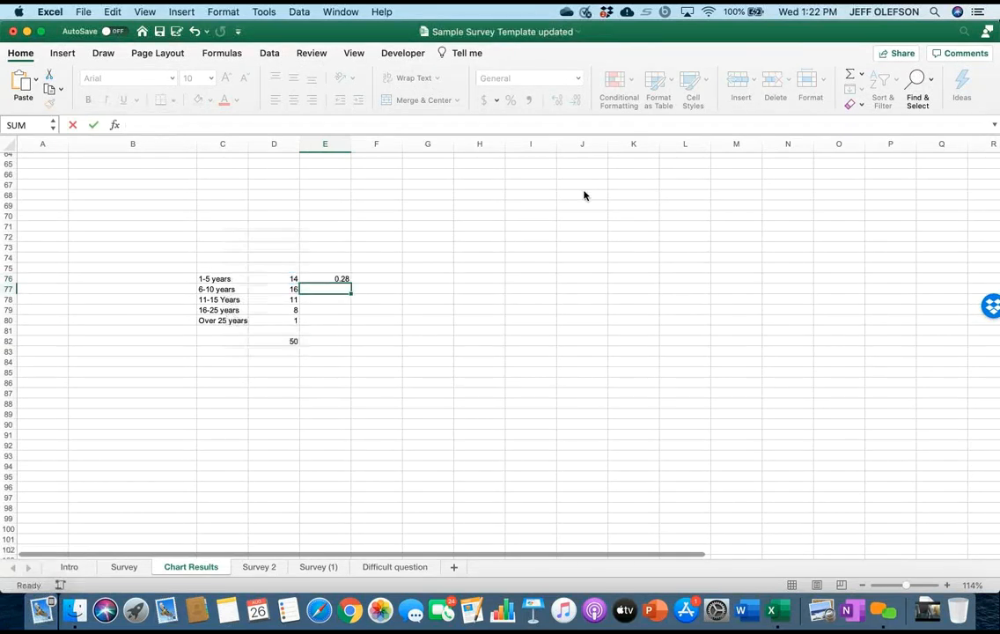
Make the total reference in E76 absolute as =D76/$D$82 and fill the formula down to E80.
{"action": "key", "text": "Up"}
{"action": "key", "text": "F2"}
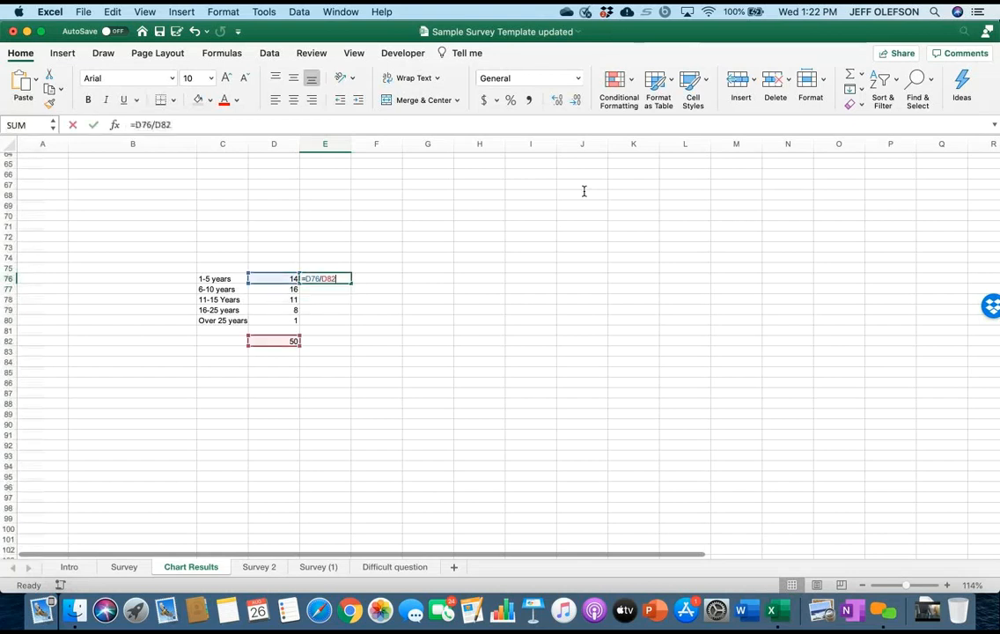
{"action": "type", "text": "$D$"}
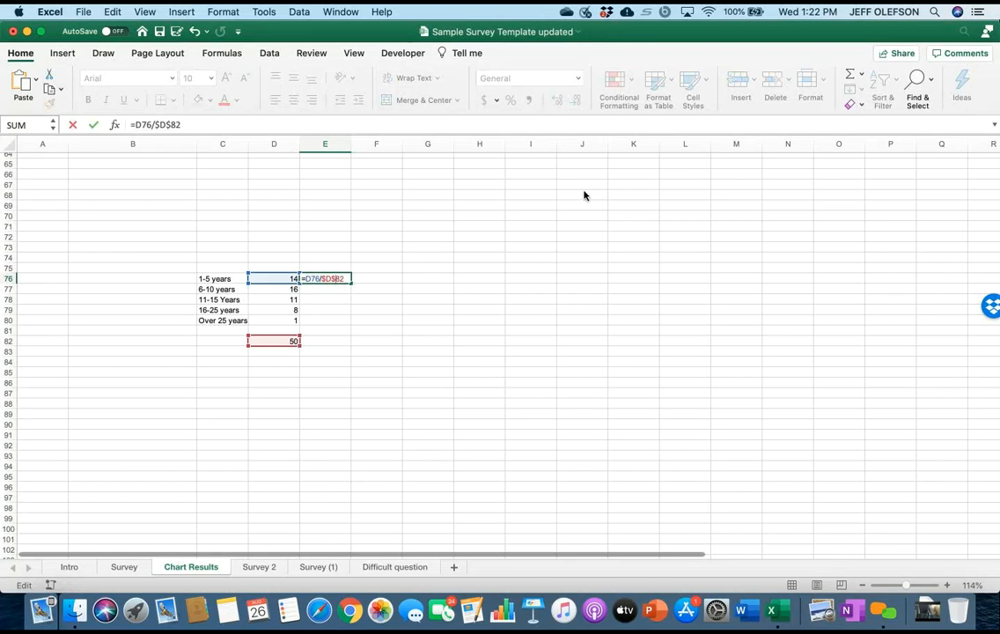
{"action": "key", "text": "Return"}
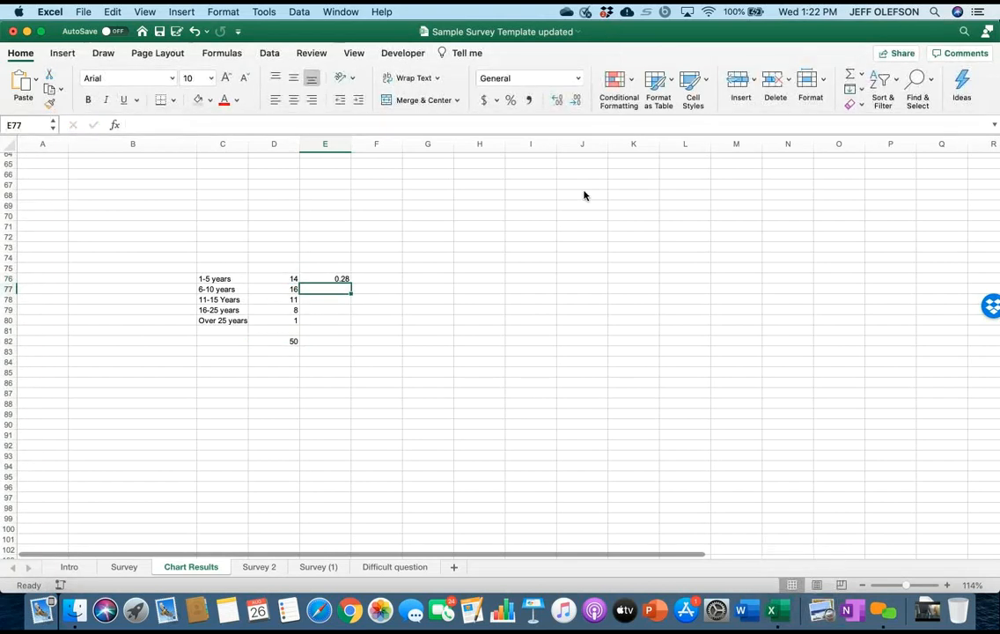
{"action": "key", "text": "Up"}
{"action": "left_click_drag", "start_coordinate": [350, 284], "coordinate": [349, 322]}
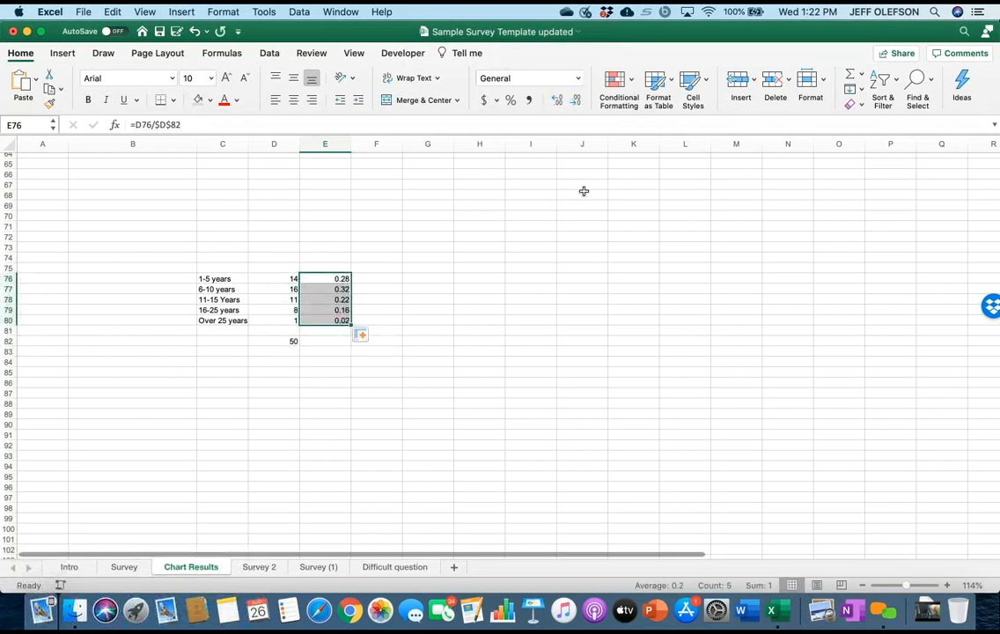
{"action": "left_click", "coordinate": [325, 341]}
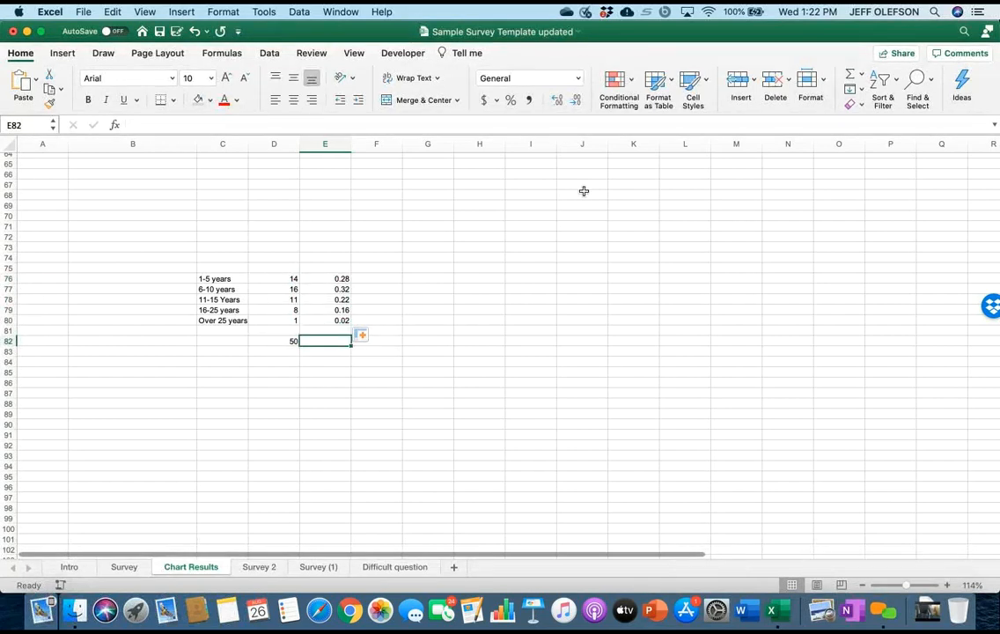
Format the shares in E76:E80 as percentages with no decimal places.
{"action": "left_click_drag", "start_coordinate": [325, 279], "coordinate": [325, 321]}
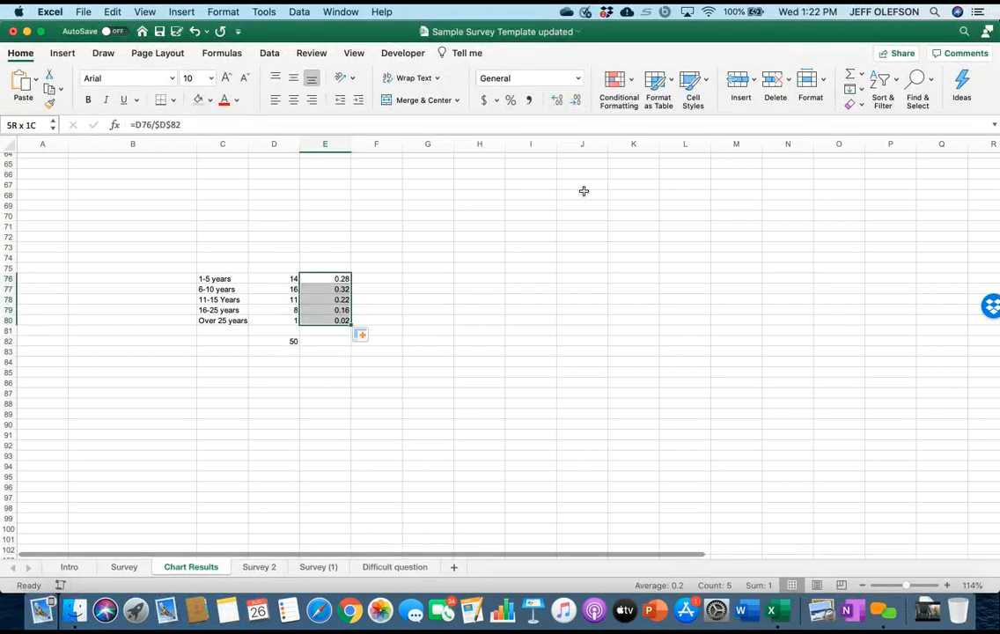
{"action": "left_click", "coordinate": [520, 78]}
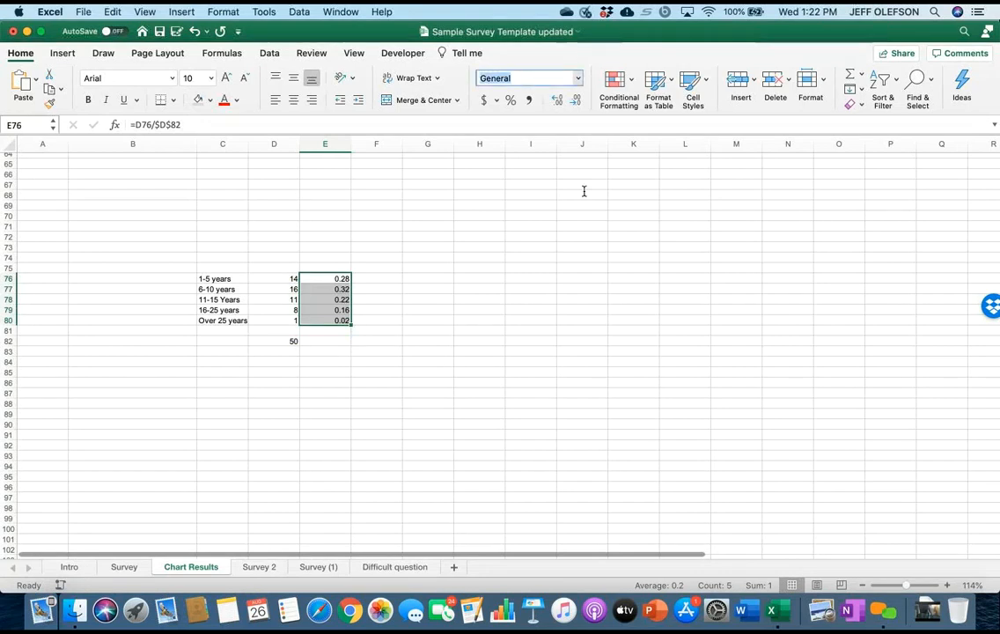
{"action": "left_click", "coordinate": [577, 79]}
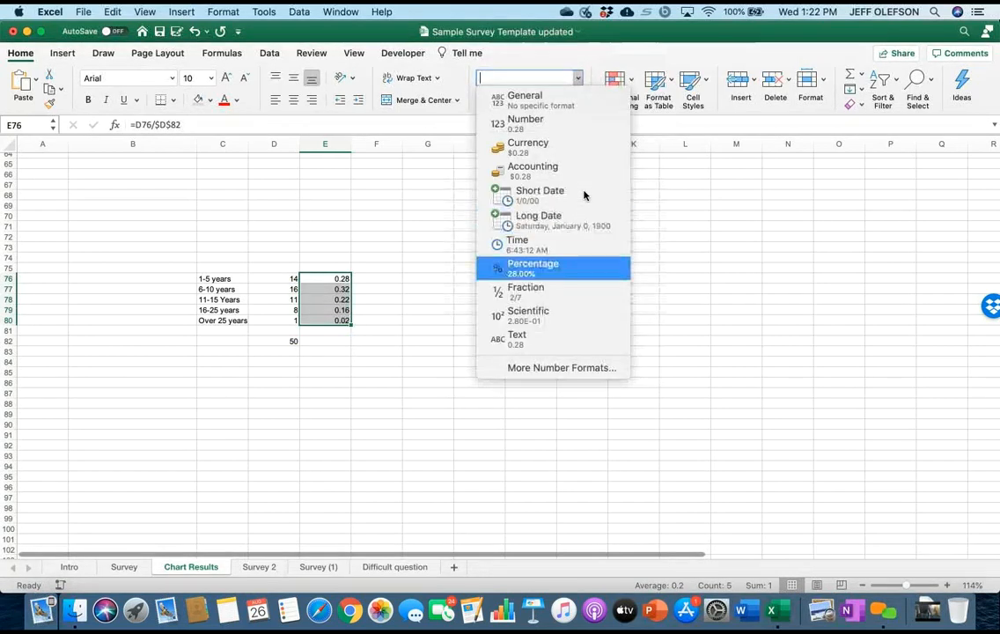
{"action": "left_click", "coordinate": [533, 268]}
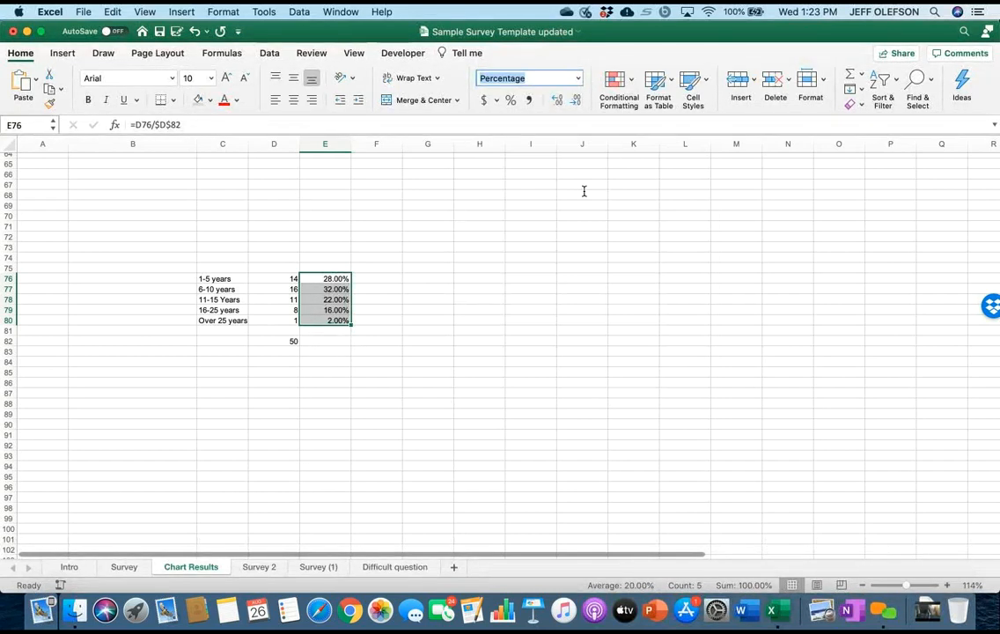
{"action": "left_click", "coordinate": [574, 100]}
{"action": "left_click", "coordinate": [575, 100]}
{"action": "left_click", "coordinate": [428, 382]}
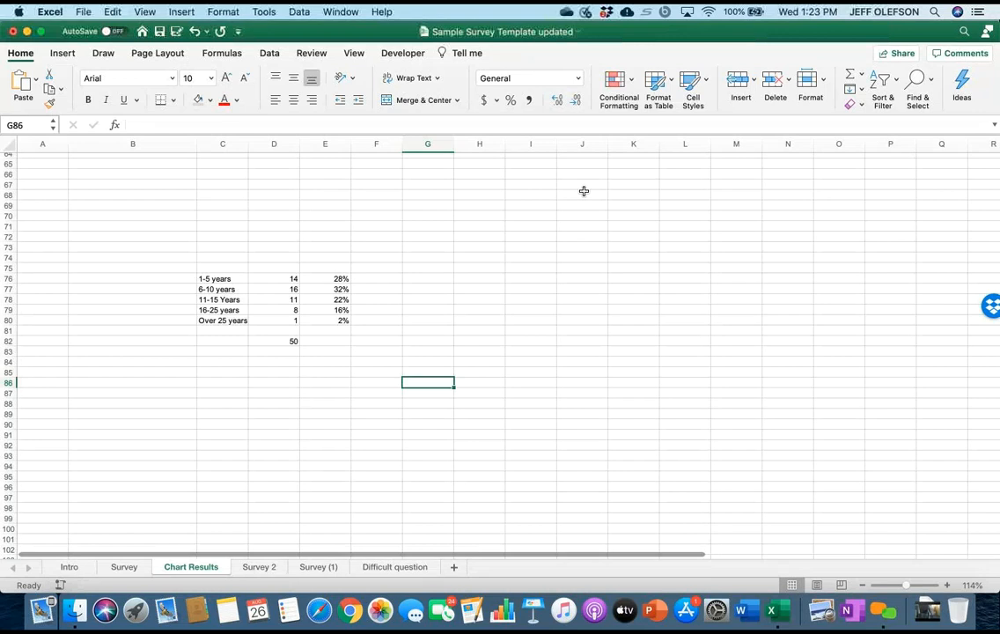
Insert a 2-D clustered column chart from the percentages in E76:E80.
{"action": "left_click_drag", "start_coordinate": [325, 279], "coordinate": [324, 320]}
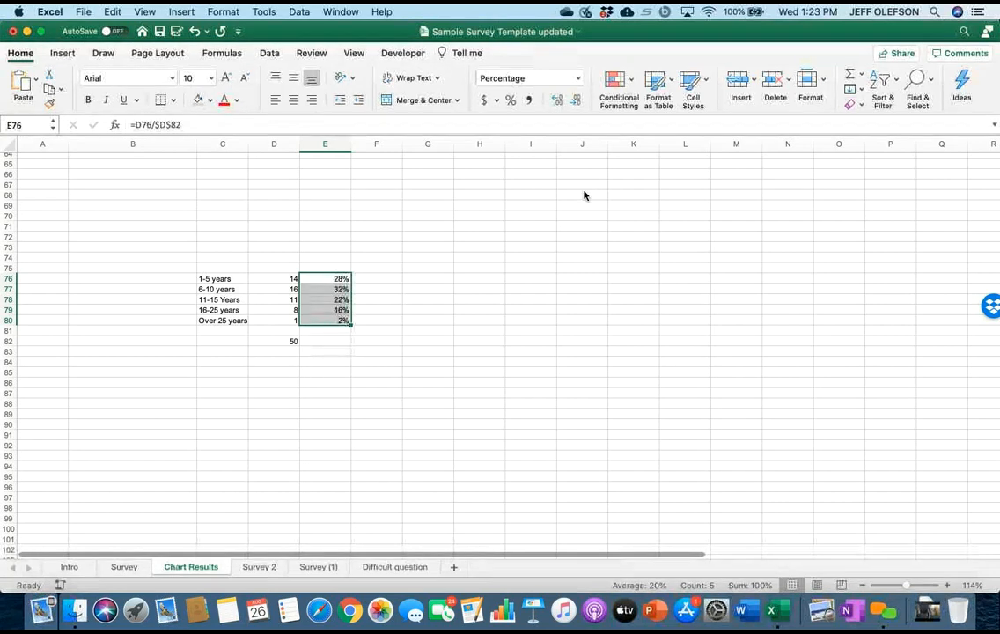
{"action": "left_click", "coordinate": [62, 54]}
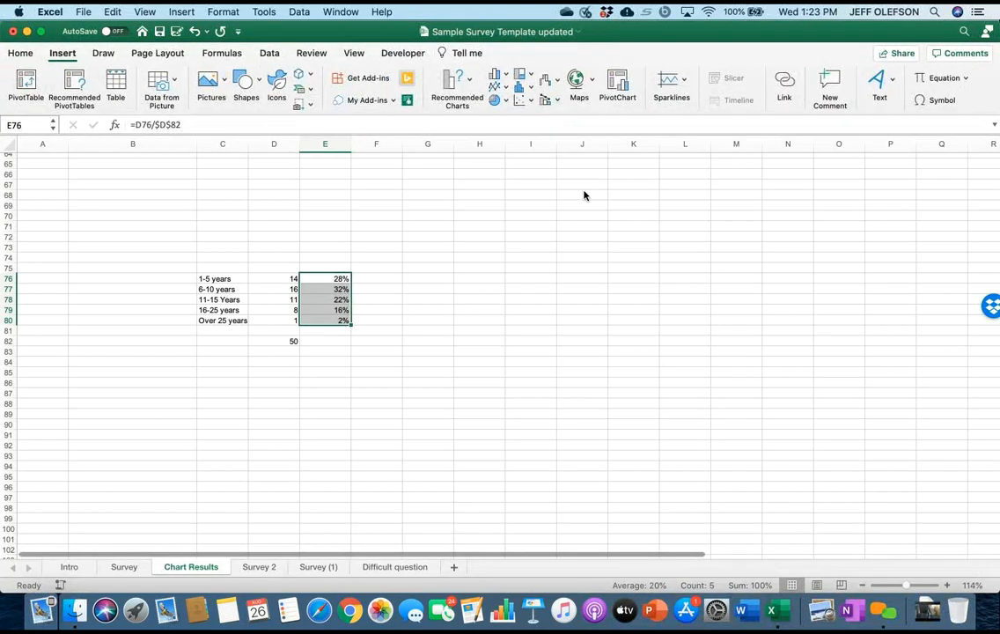
{"action": "left_click", "coordinate": [498, 75]}
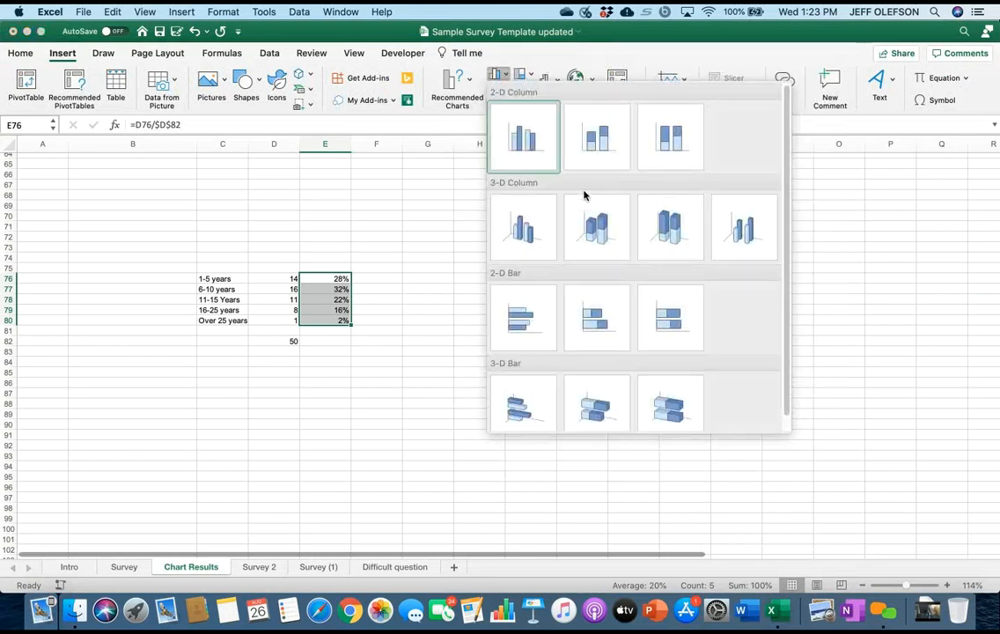
{"action": "left_click", "coordinate": [523, 136]}
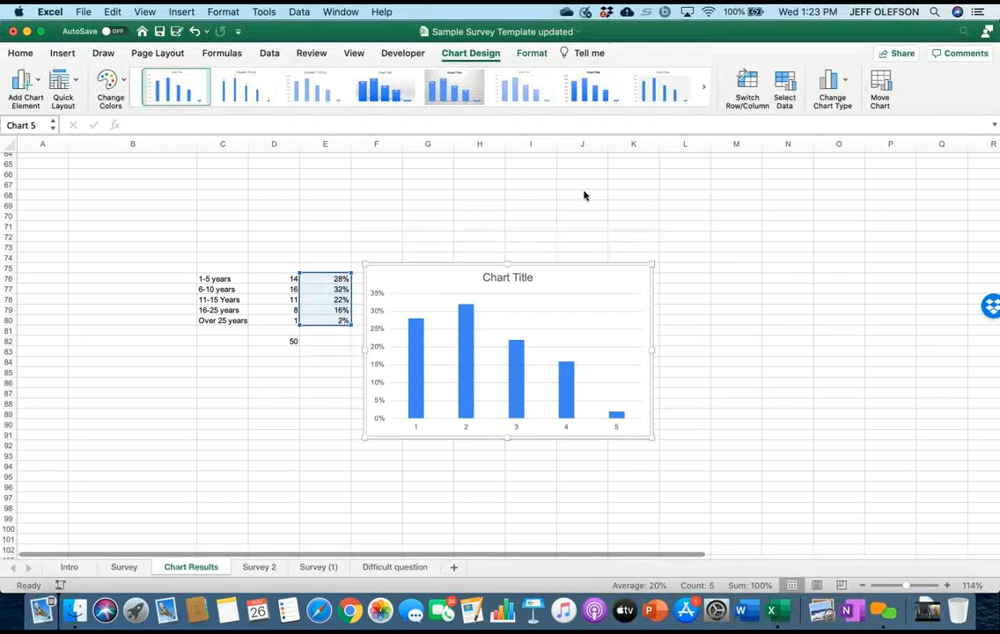
{"action": "left_click", "coordinate": [784, 88]}
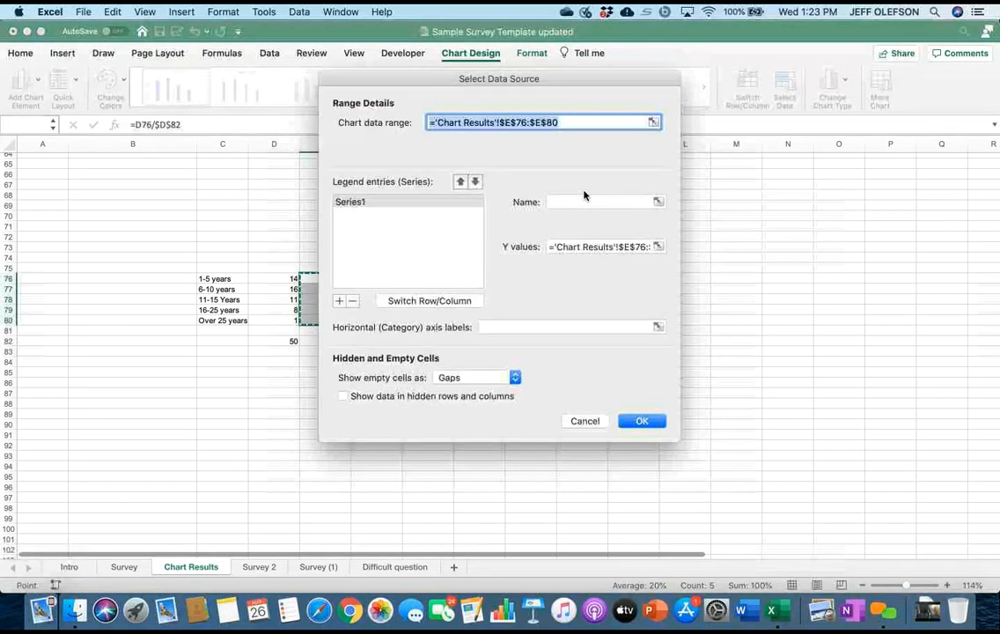
{"action": "left_click", "coordinate": [659, 327]}
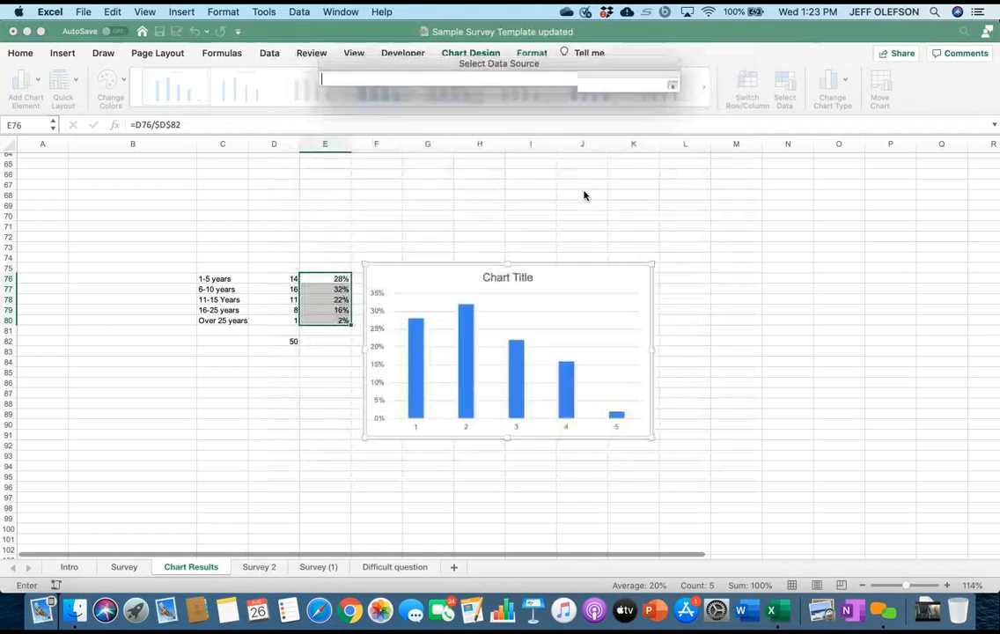
{"action": "left_click_drag", "start_coordinate": [242, 280], "coordinate": [242, 321]}
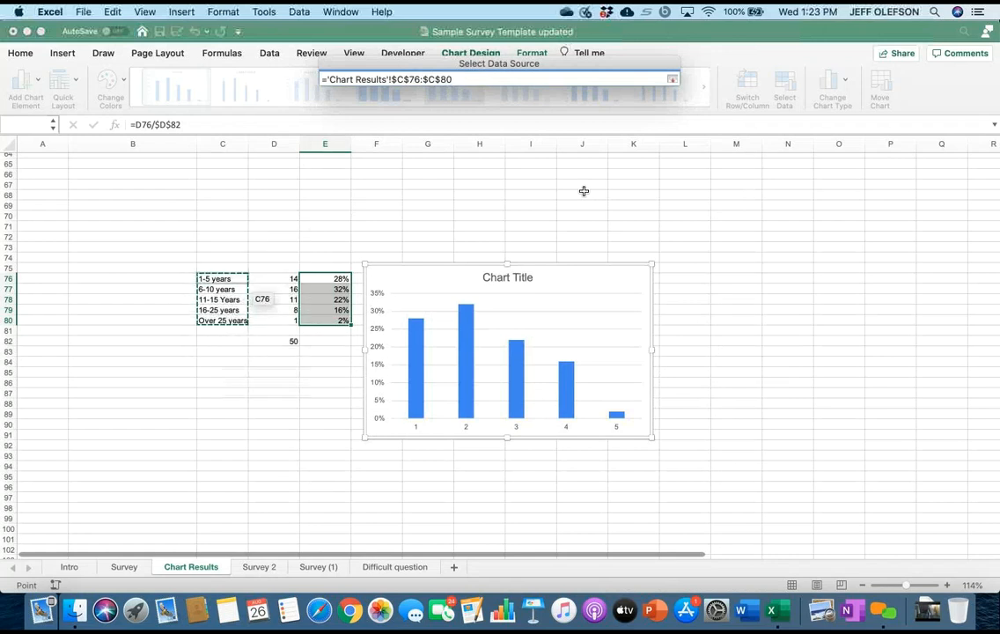
{"action": "key", "text": "Escape"}
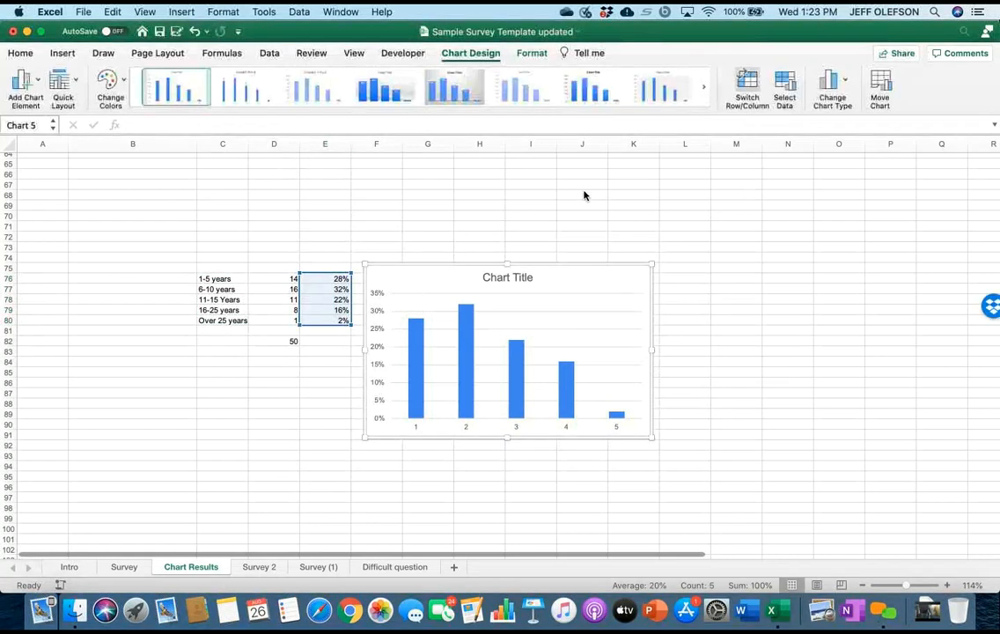
Use the labels in C76:C80 as the chart's horizontal category axis labels and move the chart slightly away from the data.
{"action": "left_click", "coordinate": [784, 87]}
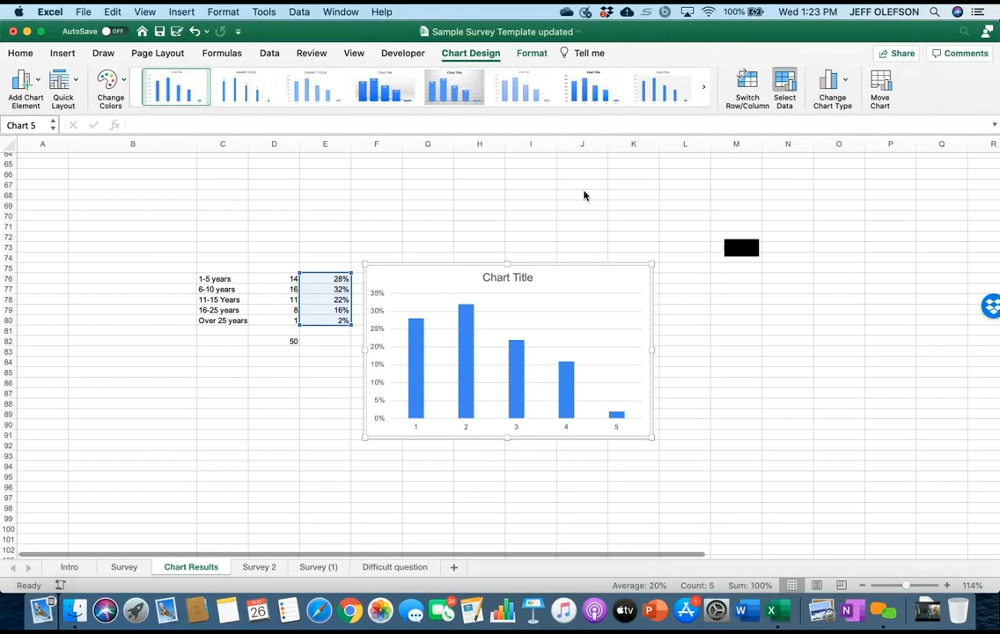
{"action": "left_click", "coordinate": [658, 327]}
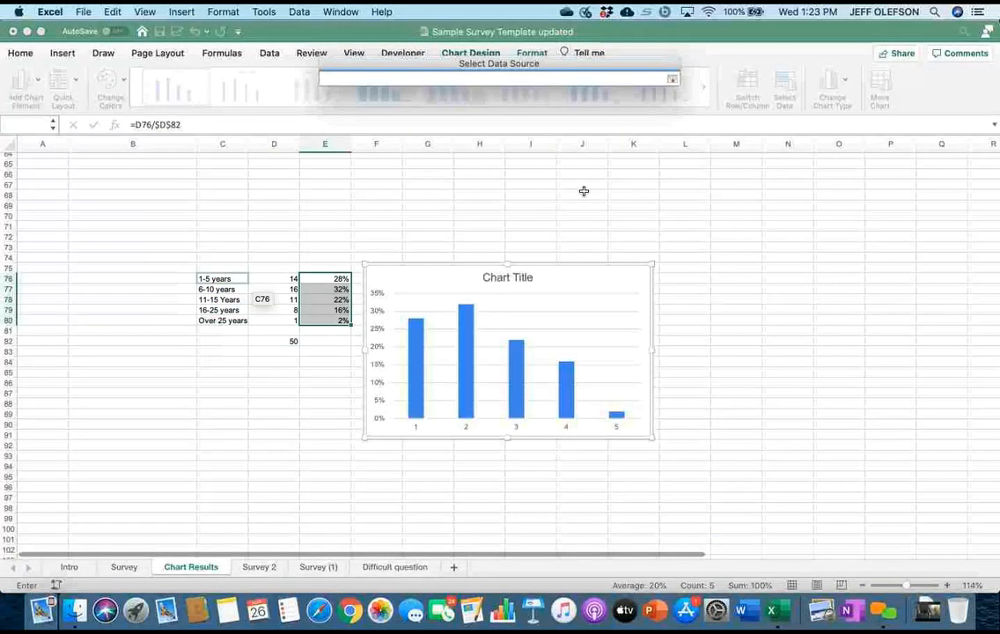
{"action": "left_click", "coordinate": [227, 279]}
{"action": "left_click_drag", "start_coordinate": [227, 279], "coordinate": [231, 320]}
{"action": "key", "text": "Return"}
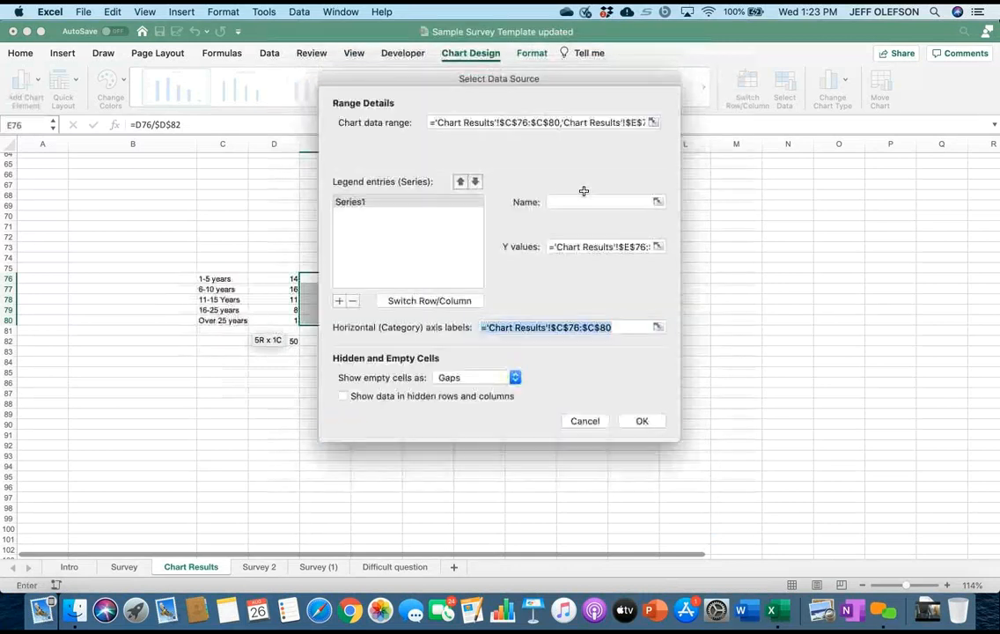
{"action": "left_click", "coordinate": [641, 421]}
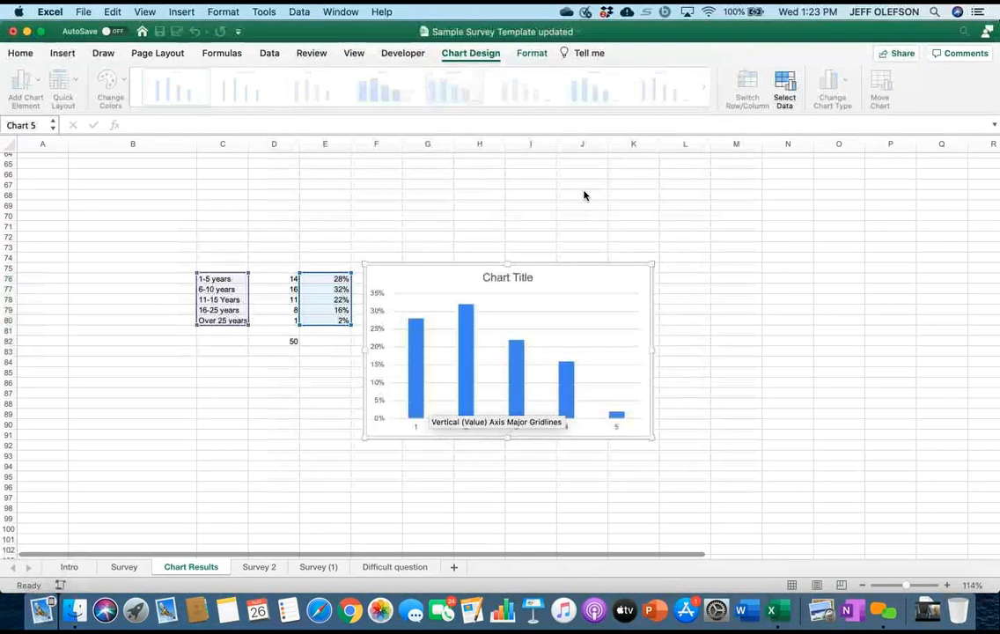
{"action": "key", "text": "Escape"}
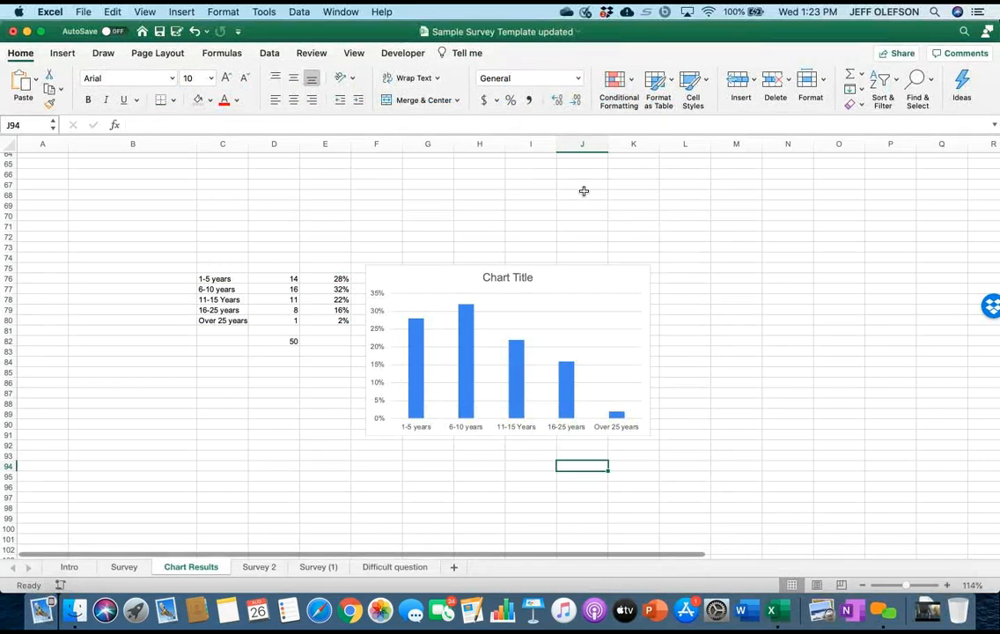
{"action": "left_click", "coordinate": [563, 272]}
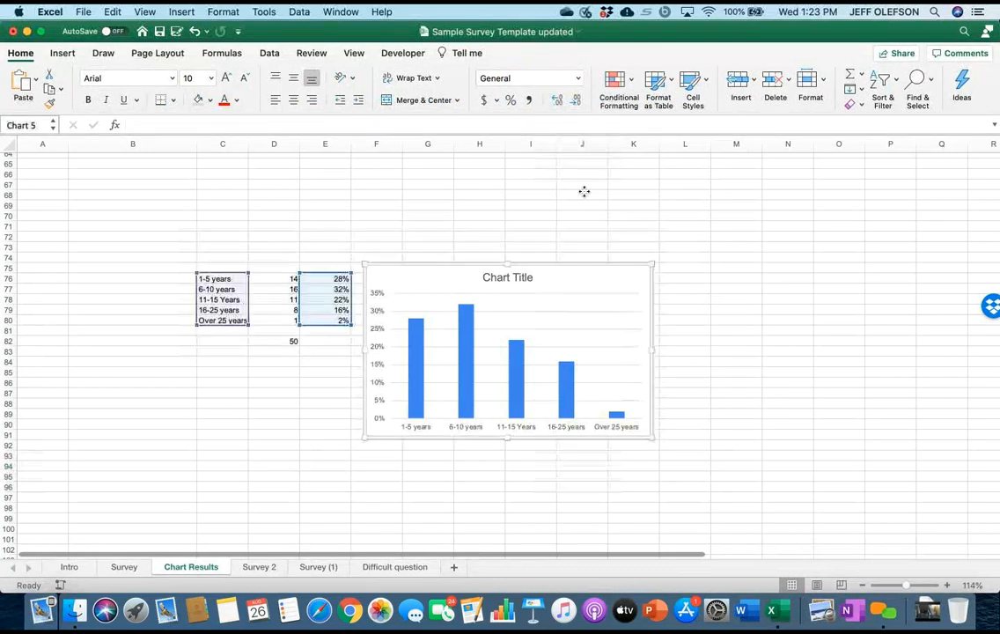
{"action": "left_click_drag", "start_coordinate": [563, 272], "coordinate": [590, 273]}
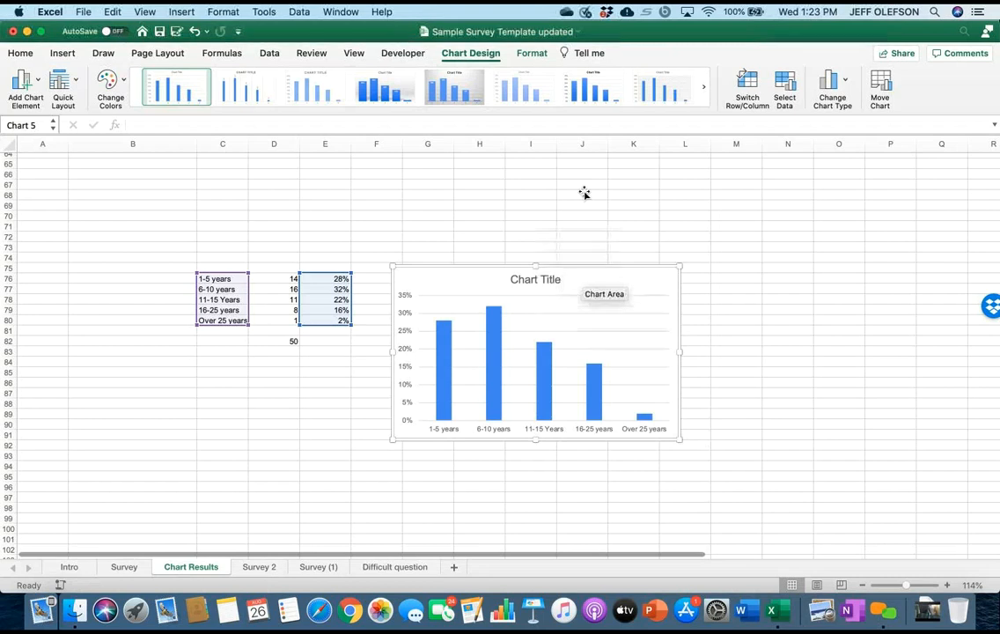
Link the chart title to the Survey sheet header cell "How many years have you worked for the district?".
{"action": "left_click", "coordinate": [550, 280]}
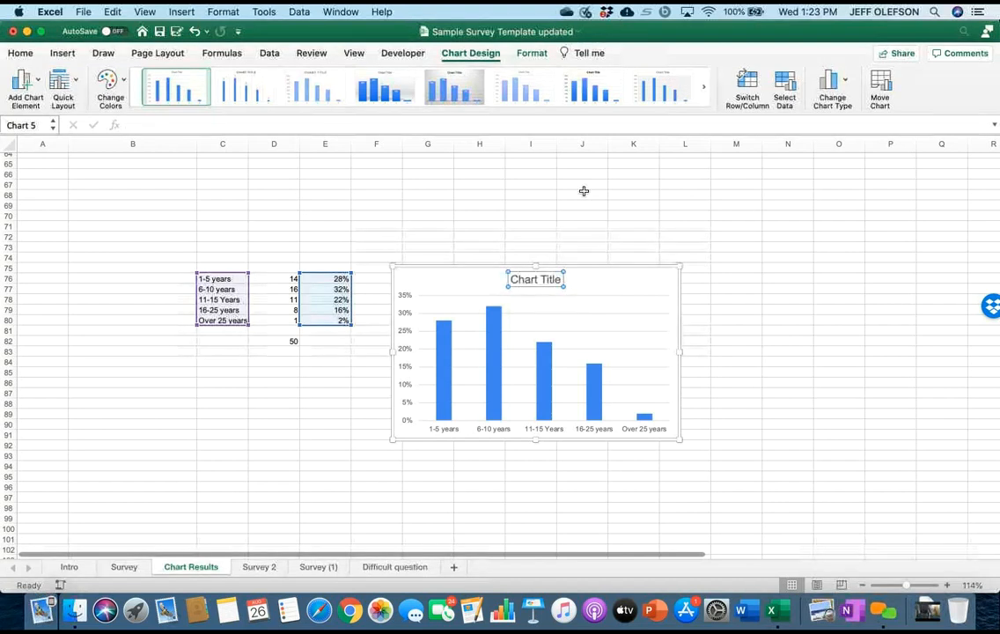
{"action": "left_click", "coordinate": [534, 280]}
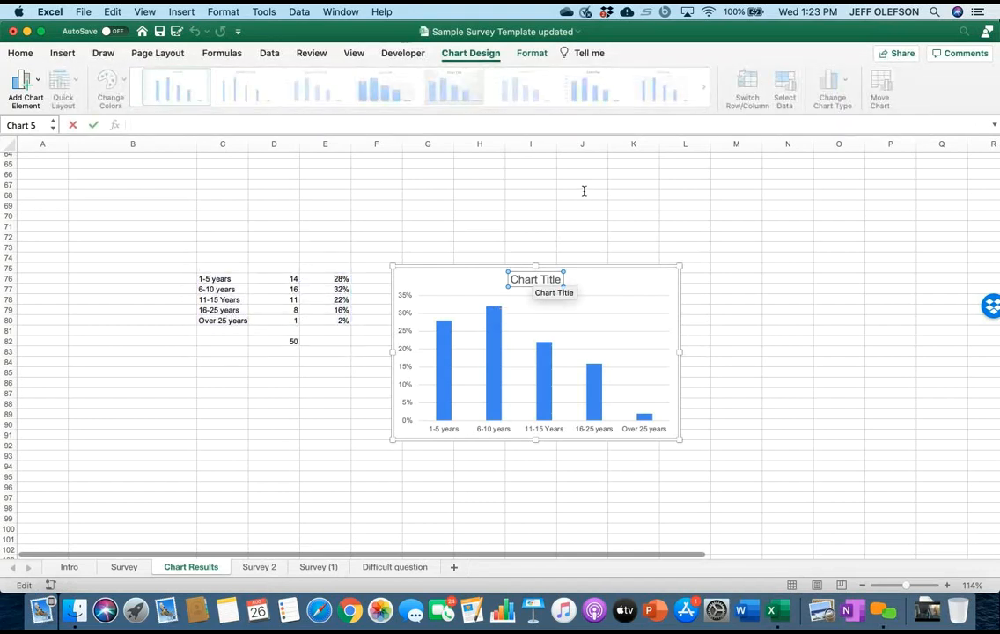
{"action": "type", "text": "="}
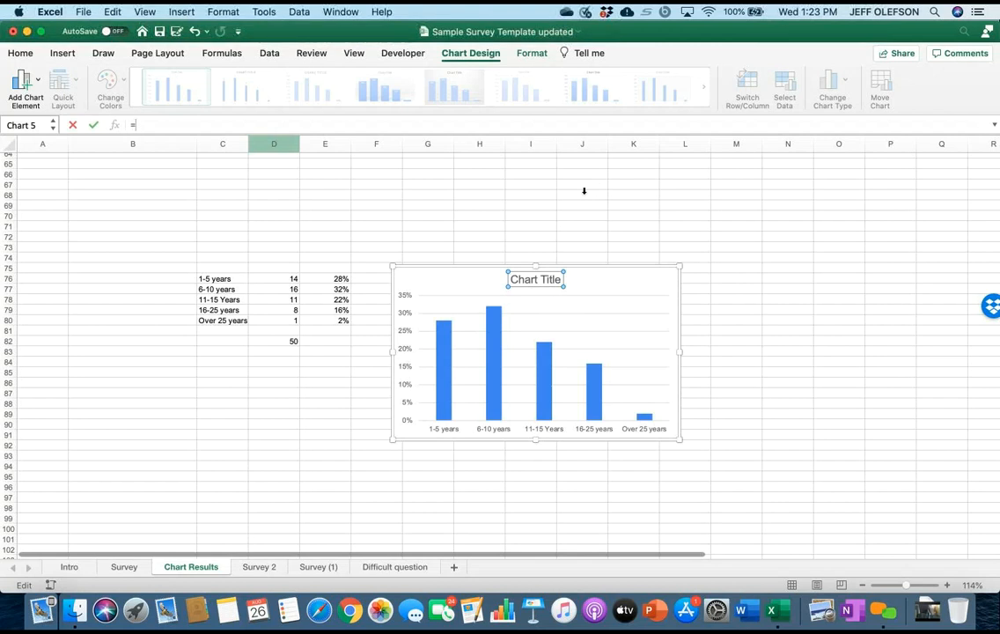
{"action": "scroll", "coordinate": [586, 195], "scroll_direction": "up", "scroll_amount": 2}
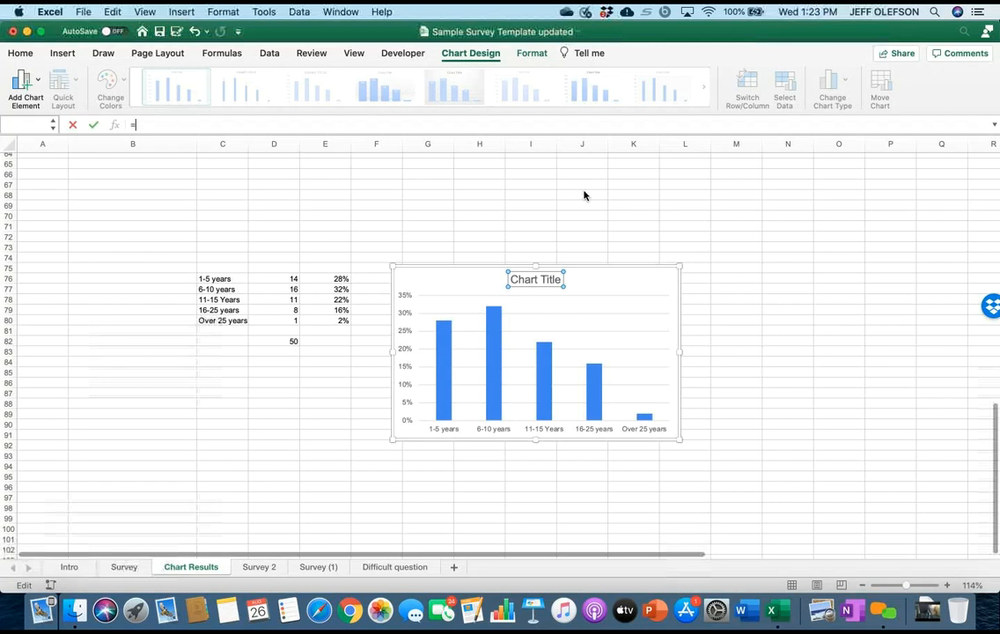
{"action": "key", "text": "ctrl+Page_Up"}
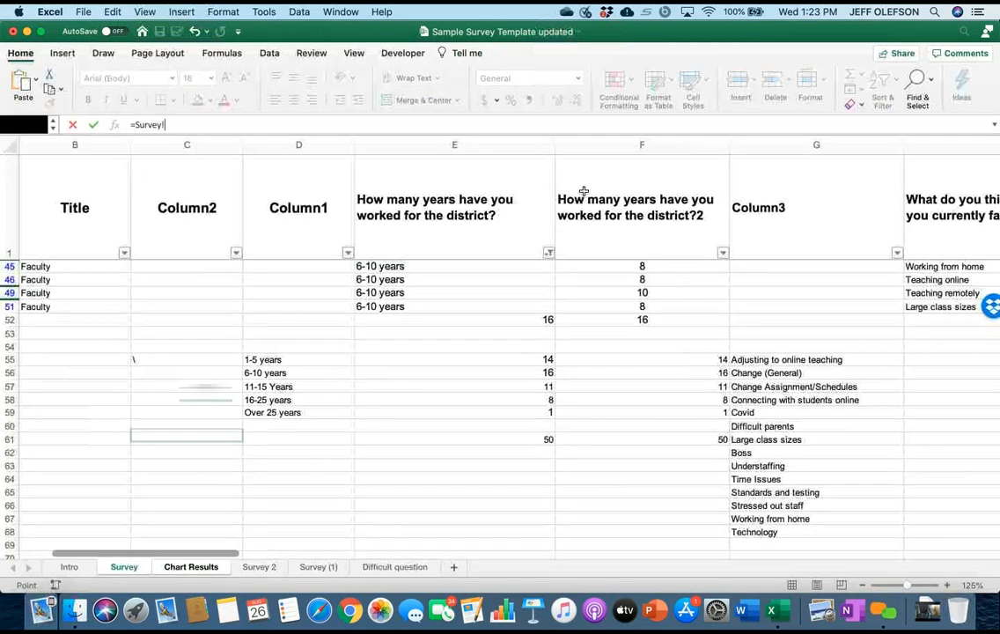
{"action": "left_click", "coordinate": [455, 208]}
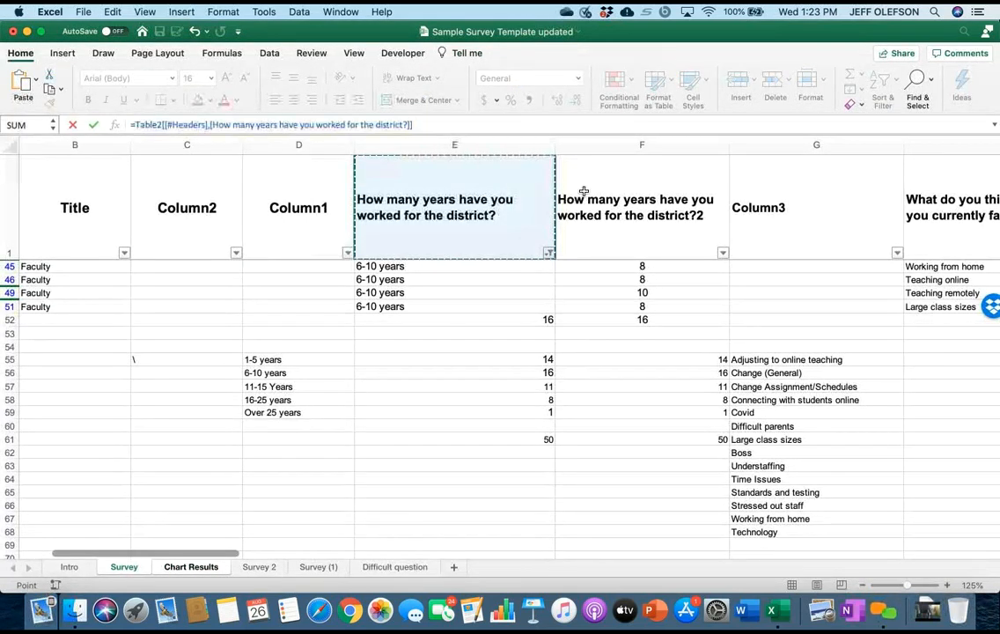
{"action": "key", "text": "Return"}
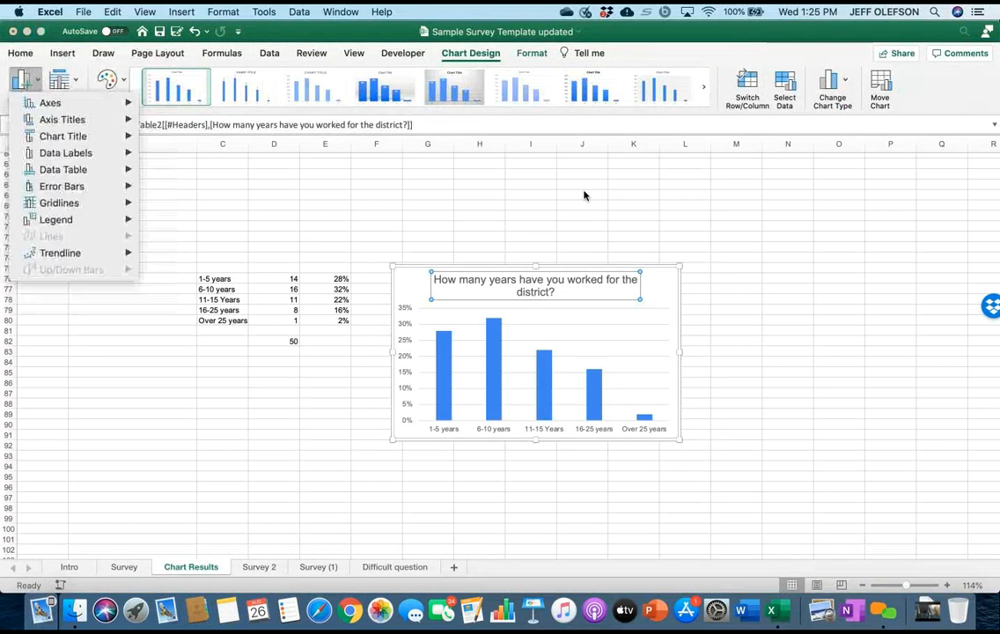
Add data labels to the chart columns at the Outside End position.
{"action": "mouse_move", "coordinate": [66, 153]}
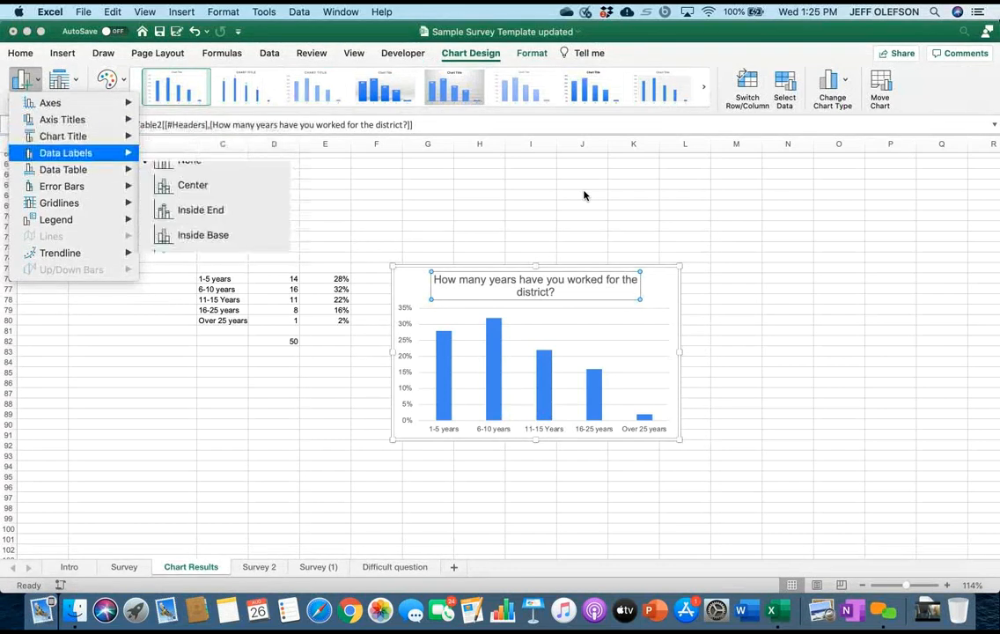
{"action": "key", "text": "Down"}
{"action": "key", "text": "Down"}
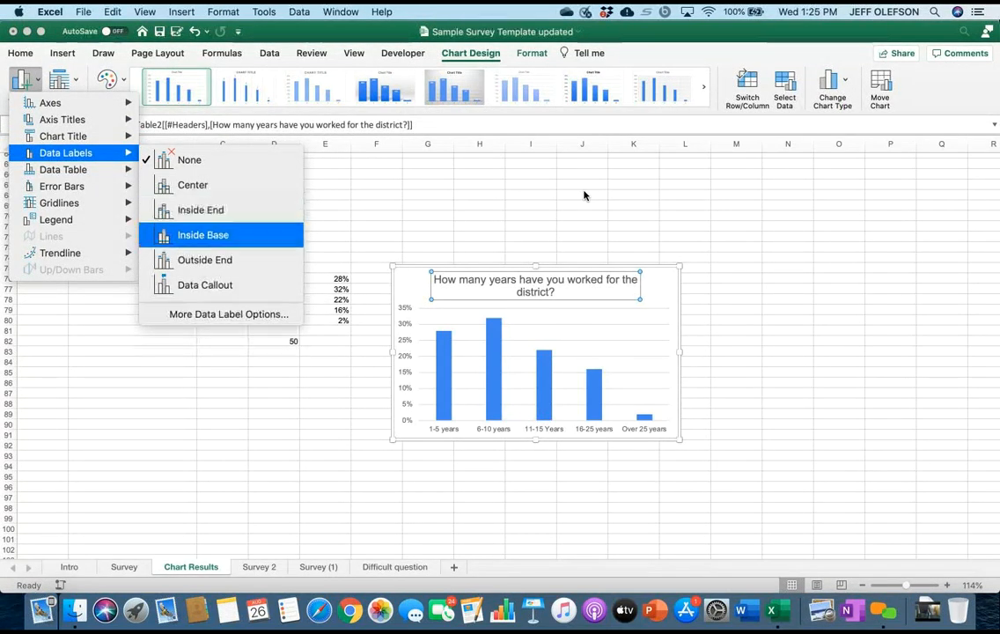
{"action": "key", "text": "Return"}
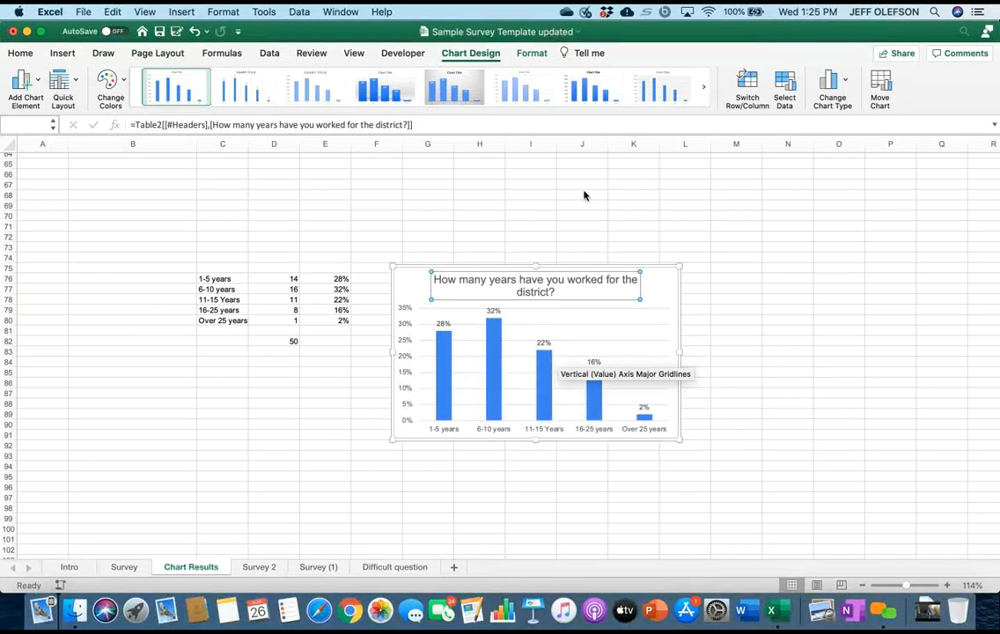
Try removing the vertical percentage axis from the chart and undo the removal.
{"action": "left_click", "coordinate": [405, 370]}
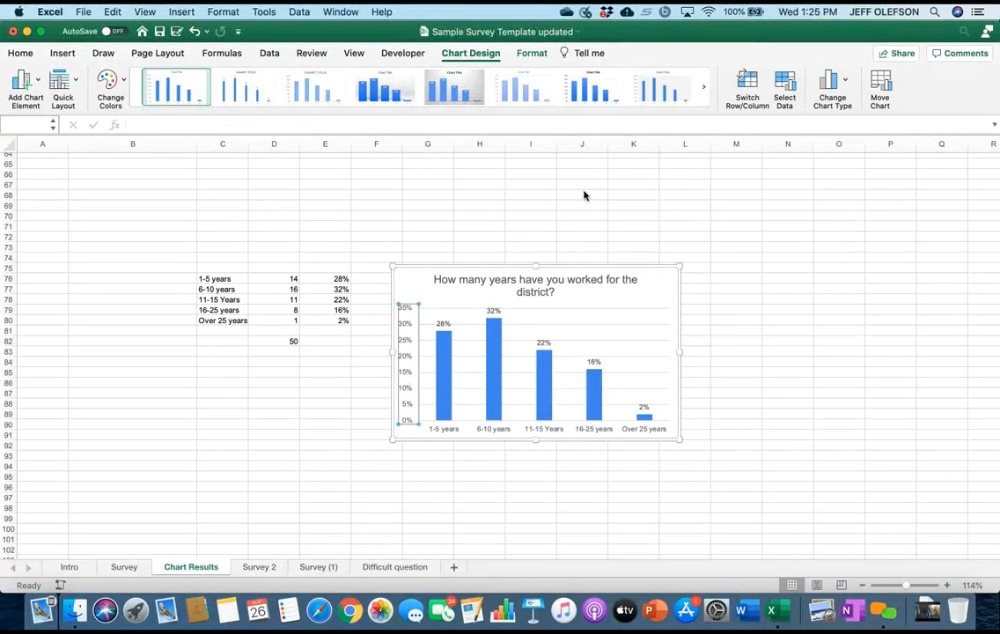
{"action": "key", "text": "Delete"}
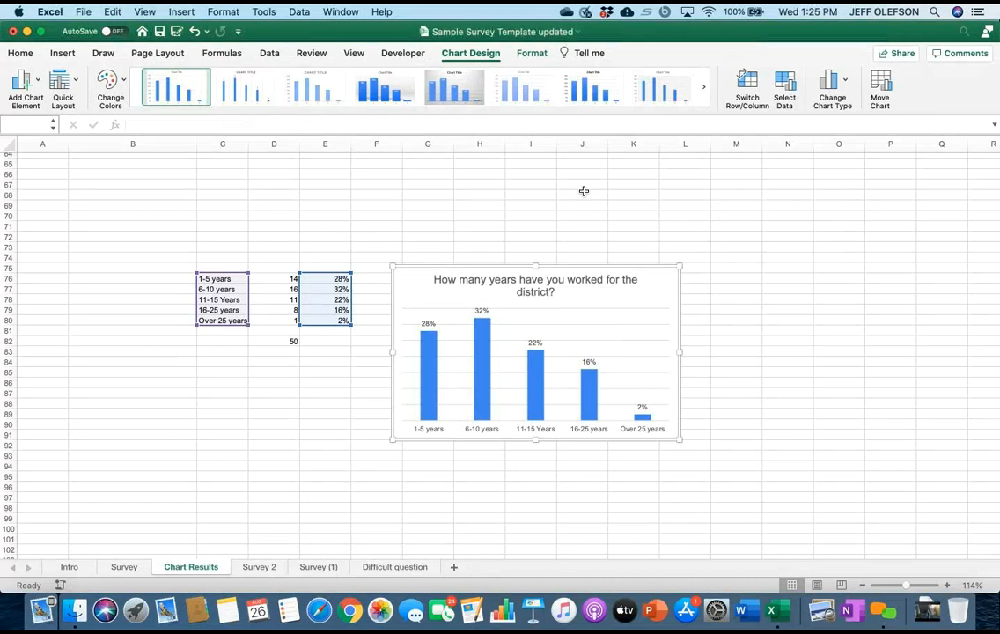
{"action": "left_click", "coordinate": [531, 487]}
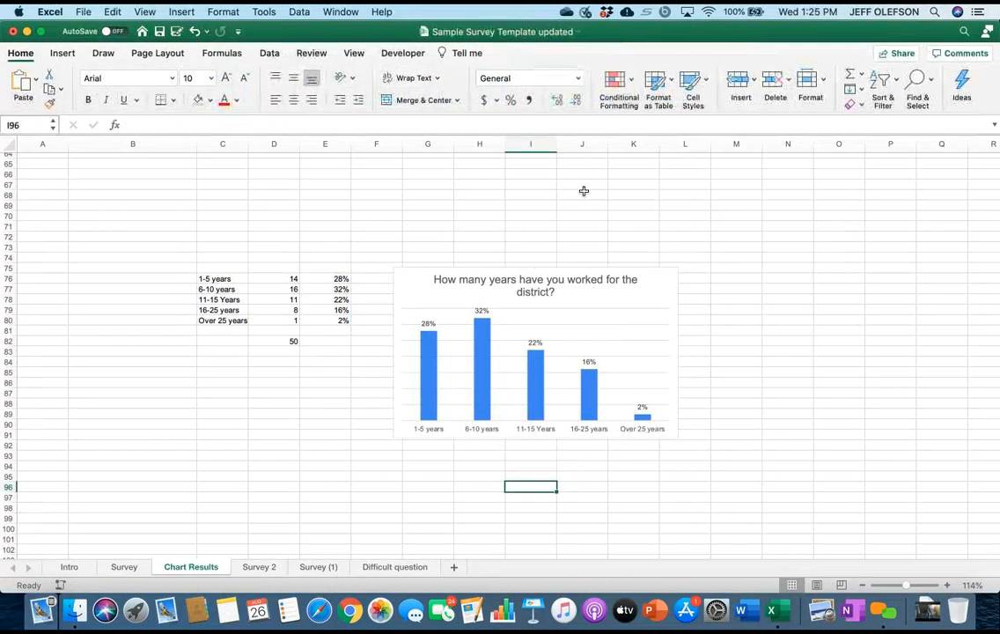
{"action": "left_click", "coordinate": [581, 369]}
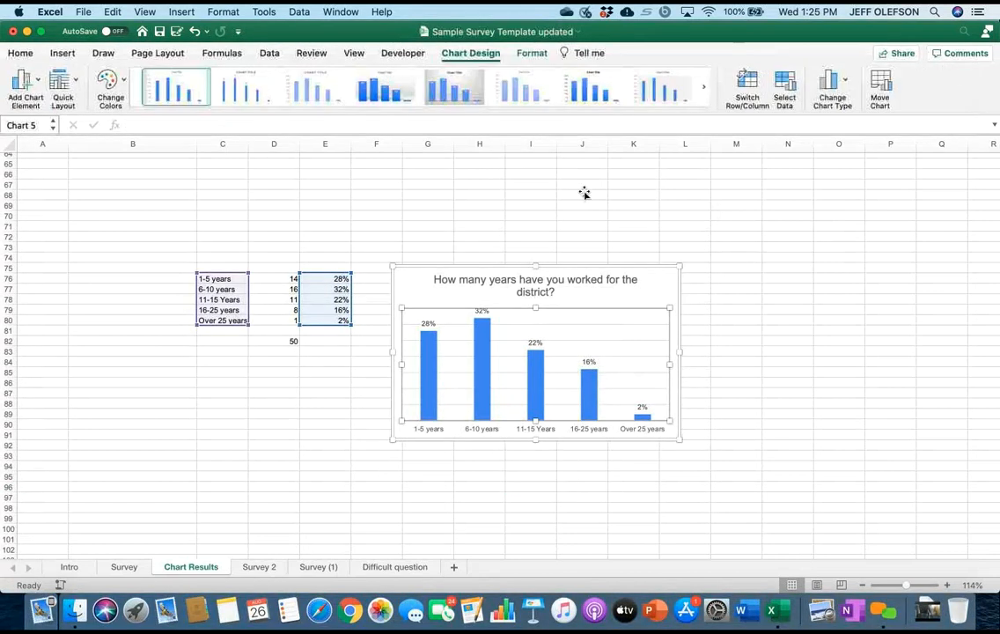
{"action": "key", "text": "super+z"}
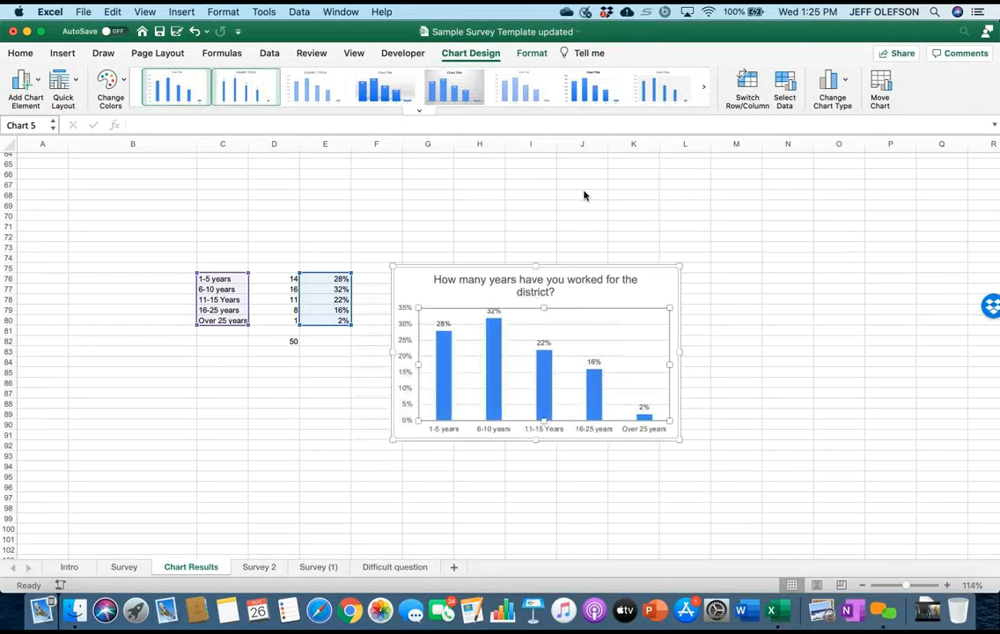
Preview the chart styles and apply the third one, with striped columns and a bold uppercase title, and deselect the chart.
{"action": "key", "text": "Right"}
{"action": "key", "text": "Right"}
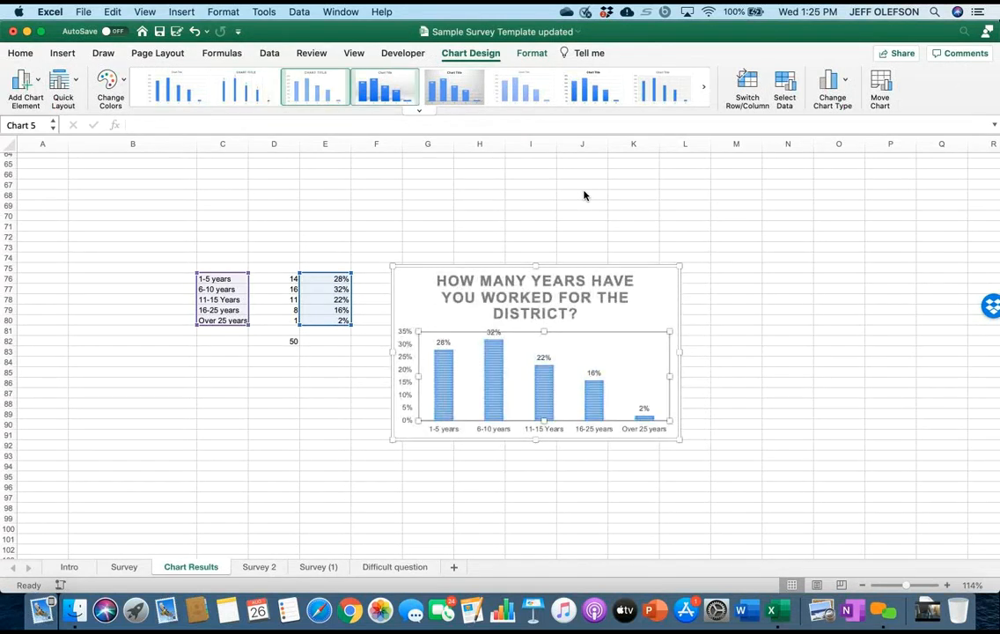
{"action": "key", "text": "Right"}
{"action": "key", "text": "Right"}
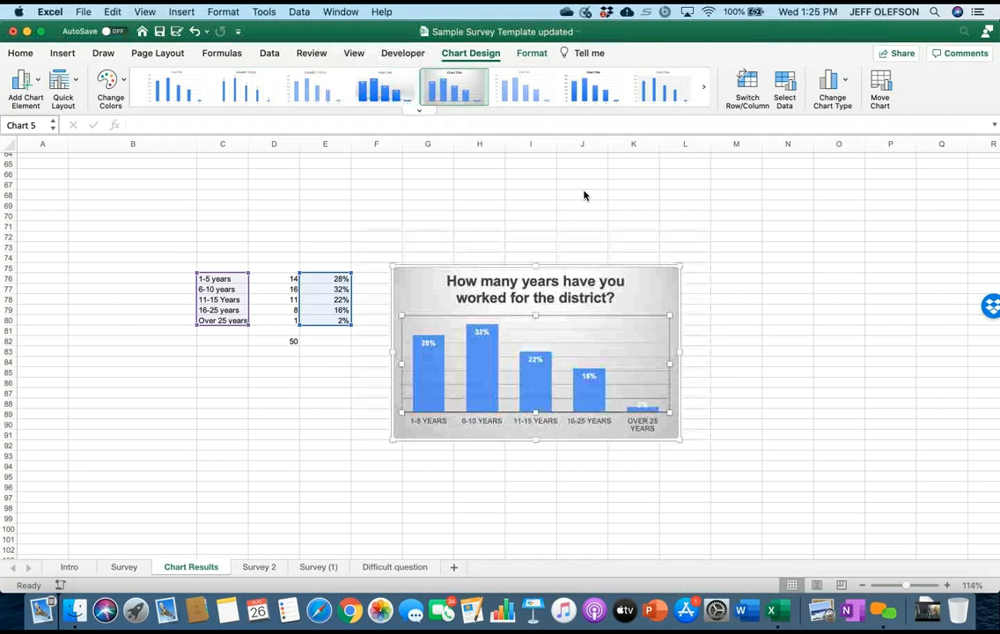
{"action": "key", "text": "Right"}
{"action": "key", "text": "Right"}
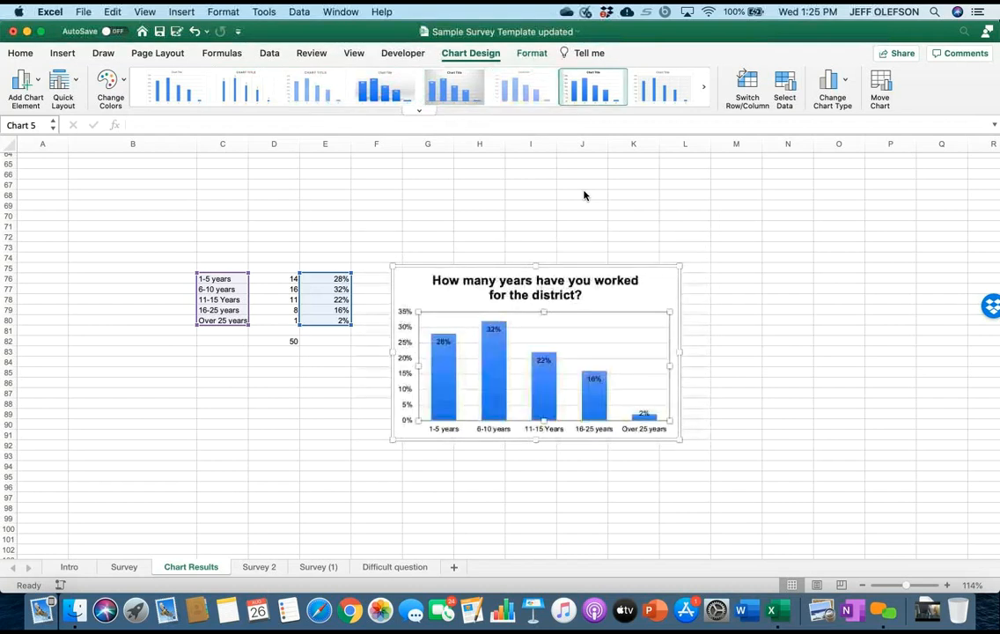
{"action": "key", "text": "Right"}
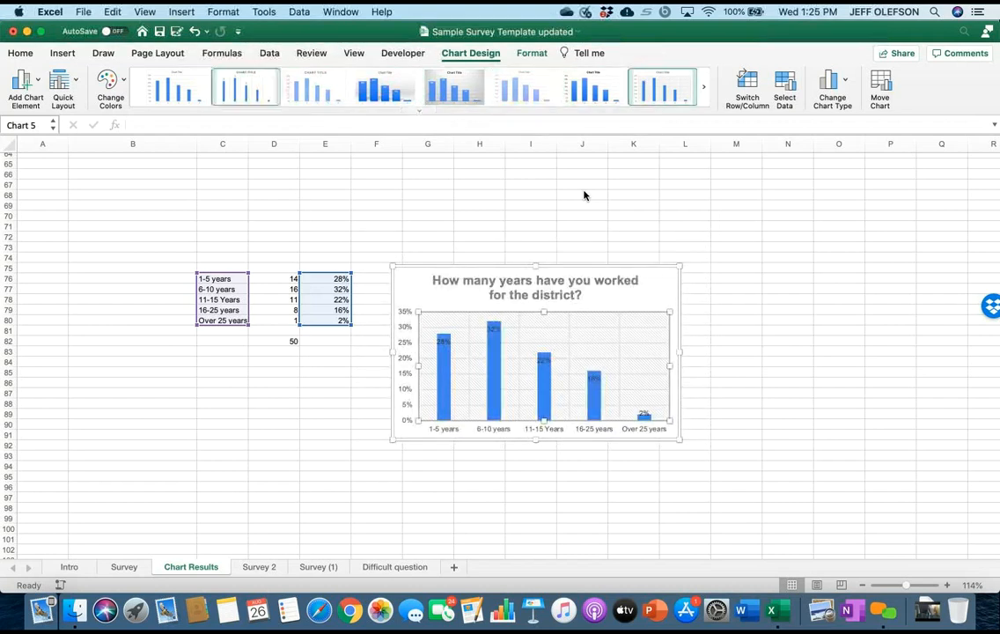
{"action": "key", "text": "Right"}
{"action": "key", "text": "Right"}
{"action": "key", "text": "Right"}
{"action": "key", "text": "Right"}
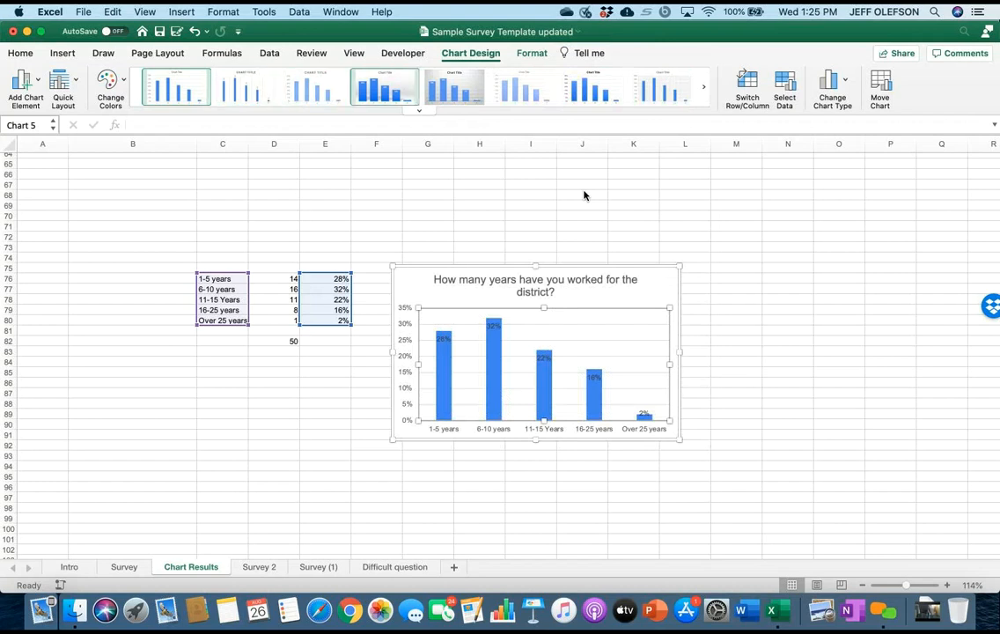
{"action": "key", "text": "Left"}
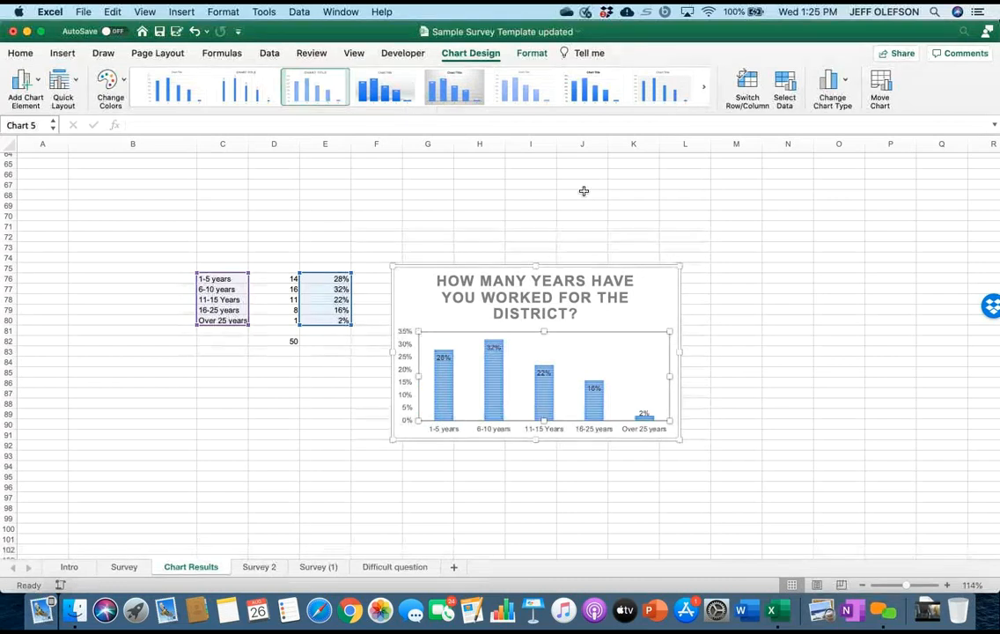
{"action": "key", "text": "Escape"}
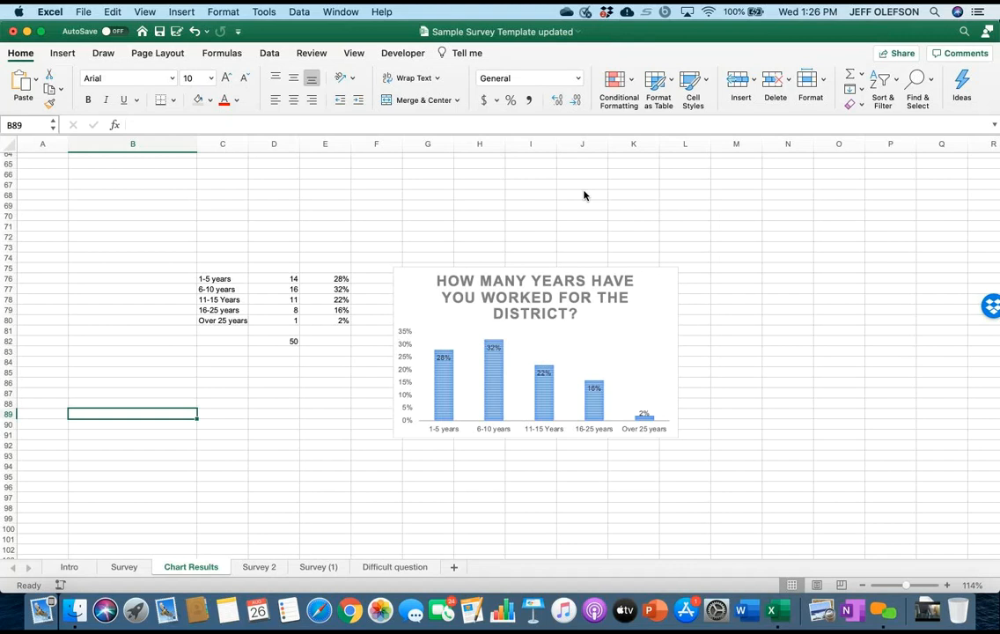
On the Survey sheet, set the total-row function in F52 to Count.
{"action": "key", "text": "ctrl+Page_Up"}
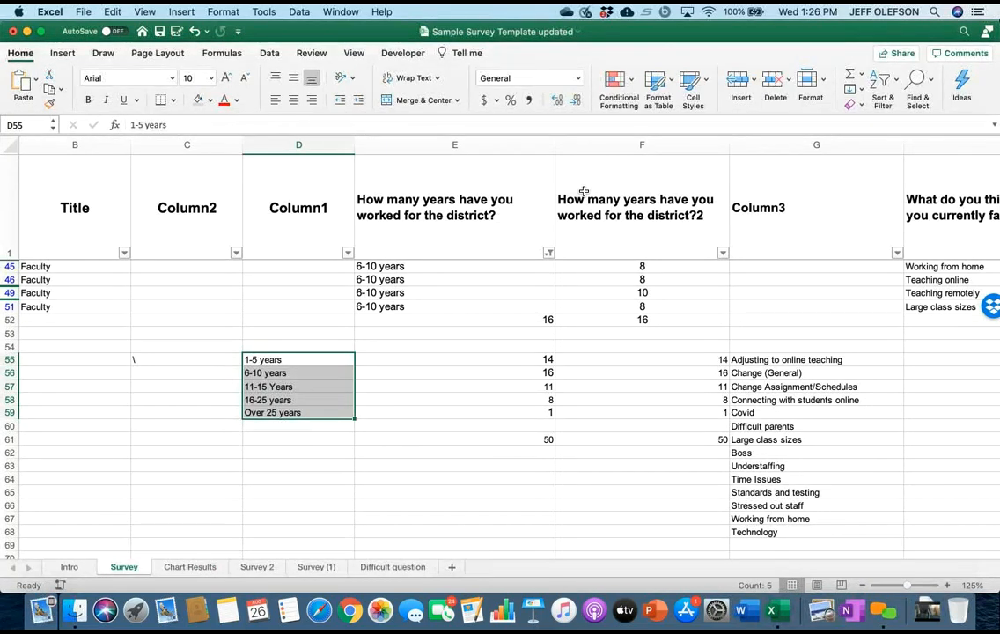
{"action": "scroll", "coordinate": [584, 191], "scroll_direction": "up", "scroll_amount": 5}
{"action": "scroll", "coordinate": [584, 191], "scroll_direction": "right", "scroll_amount": 3}
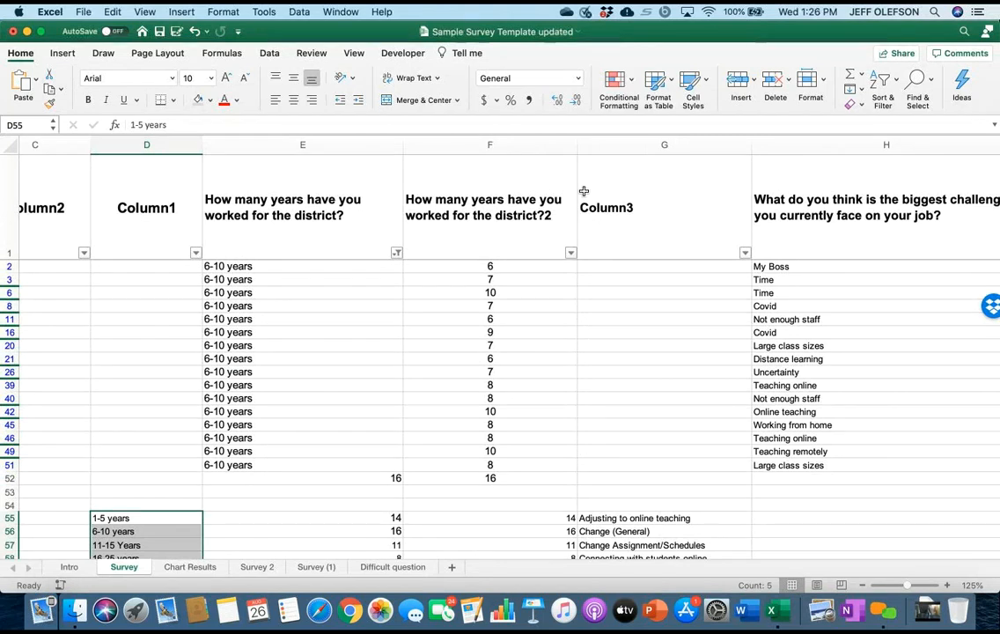
{"action": "scroll", "coordinate": [584, 191], "scroll_direction": "down", "scroll_amount": 5}
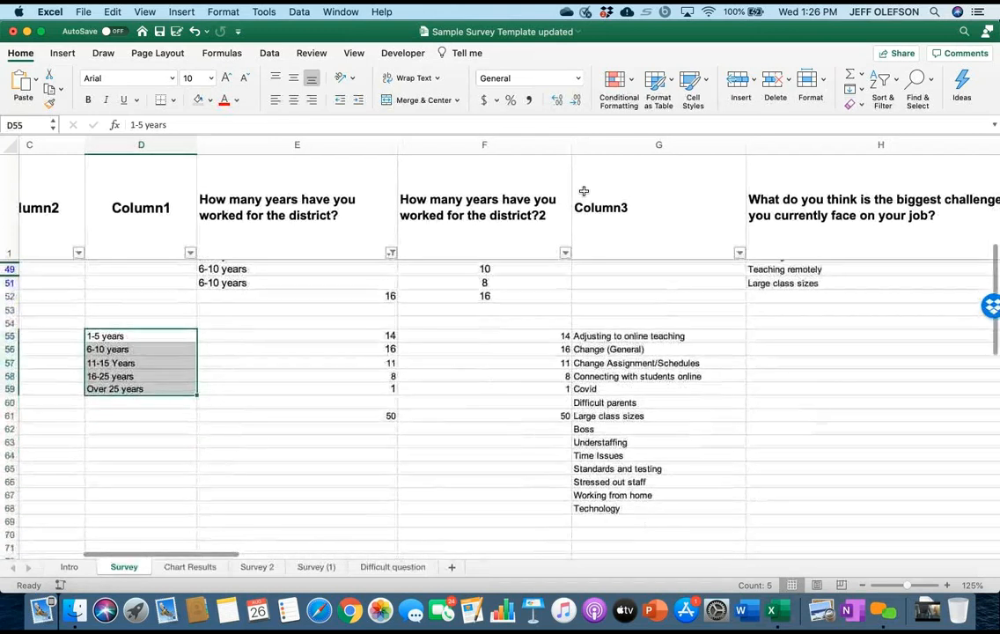
{"action": "scroll", "coordinate": [584, 191], "scroll_direction": "up", "scroll_amount": 1}
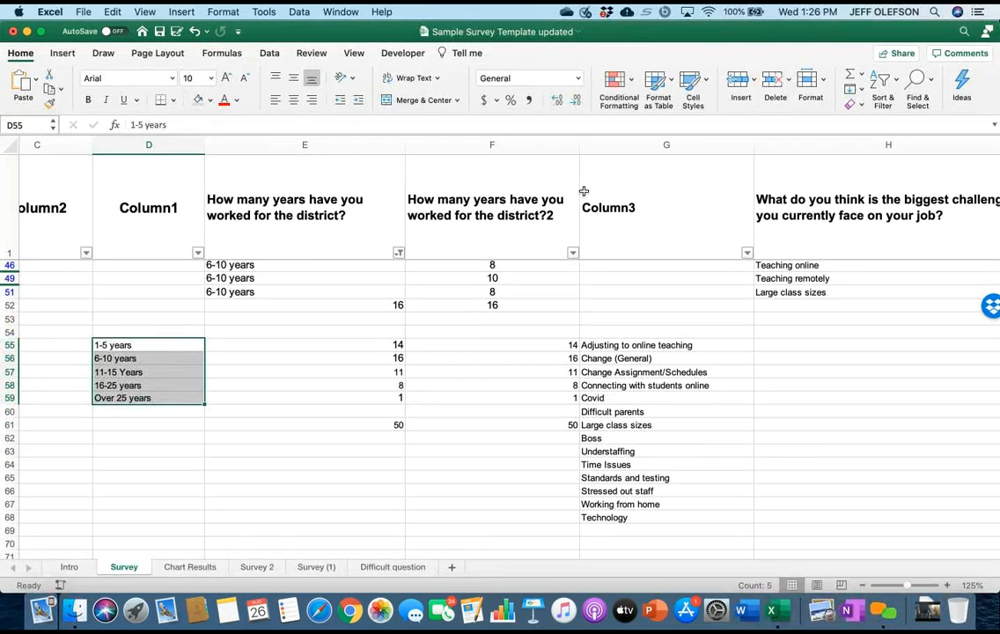
{"action": "scroll", "coordinate": [583, 191], "scroll_direction": "up", "scroll_amount": 3}
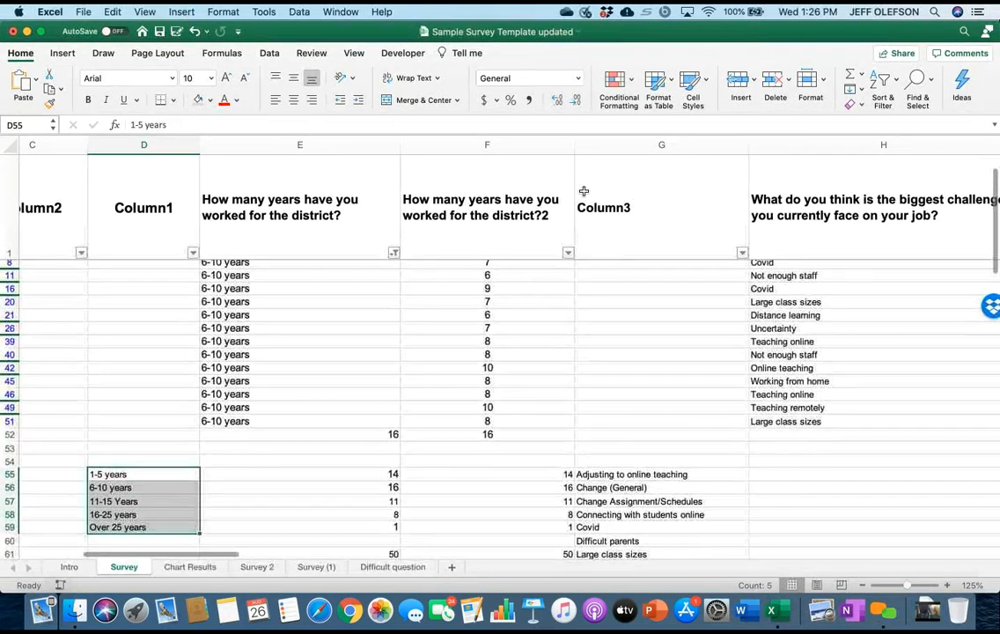
{"action": "left_click", "coordinate": [487, 434]}
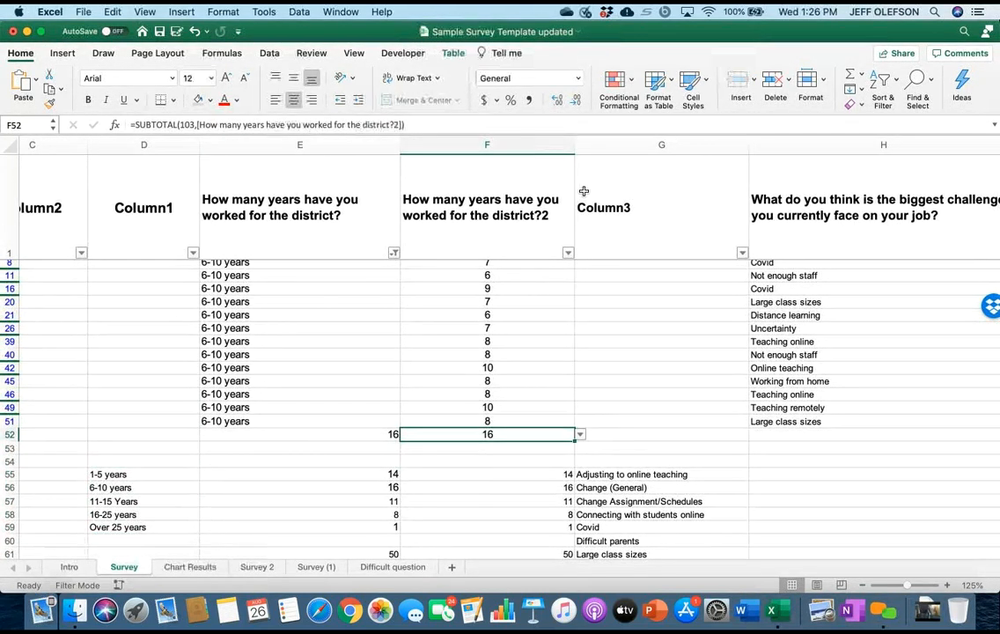
{"action": "left_click", "coordinate": [580, 434]}
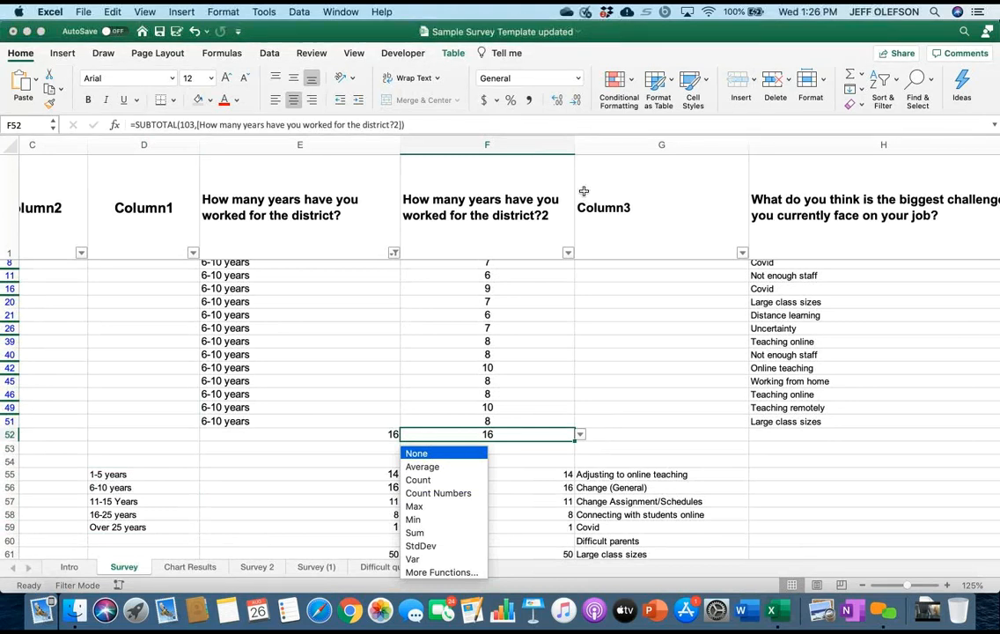
{"action": "key", "text": "Down"}
{"action": "key", "text": "Down"}
{"action": "key", "text": "Return"}
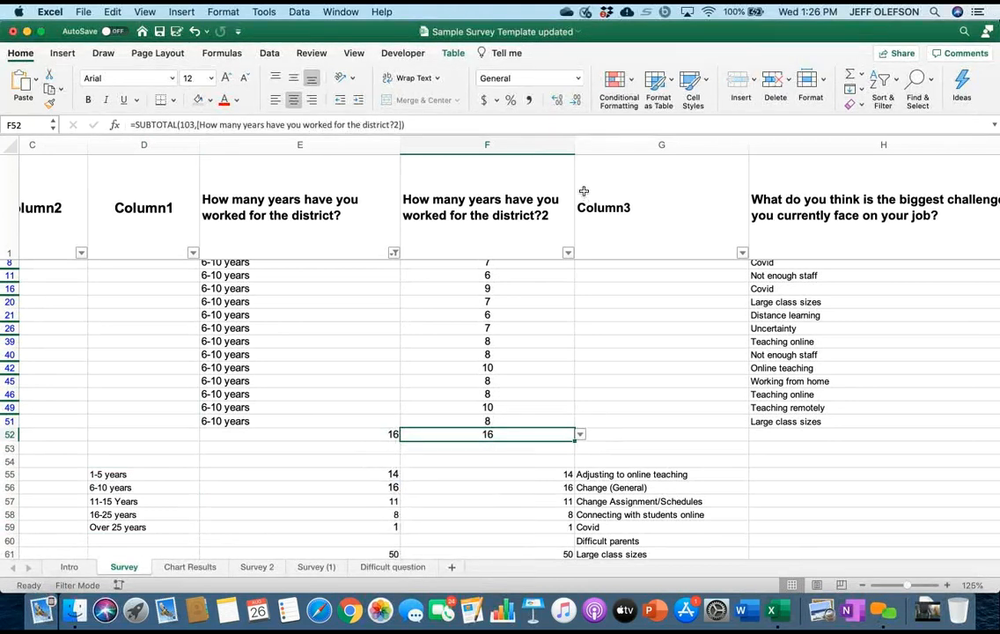
Try to filter the numeric years-worked column F to values between 1 and 5.
{"action": "scroll", "coordinate": [584, 191], "scroll_direction": "up", "scroll_amount": 3}
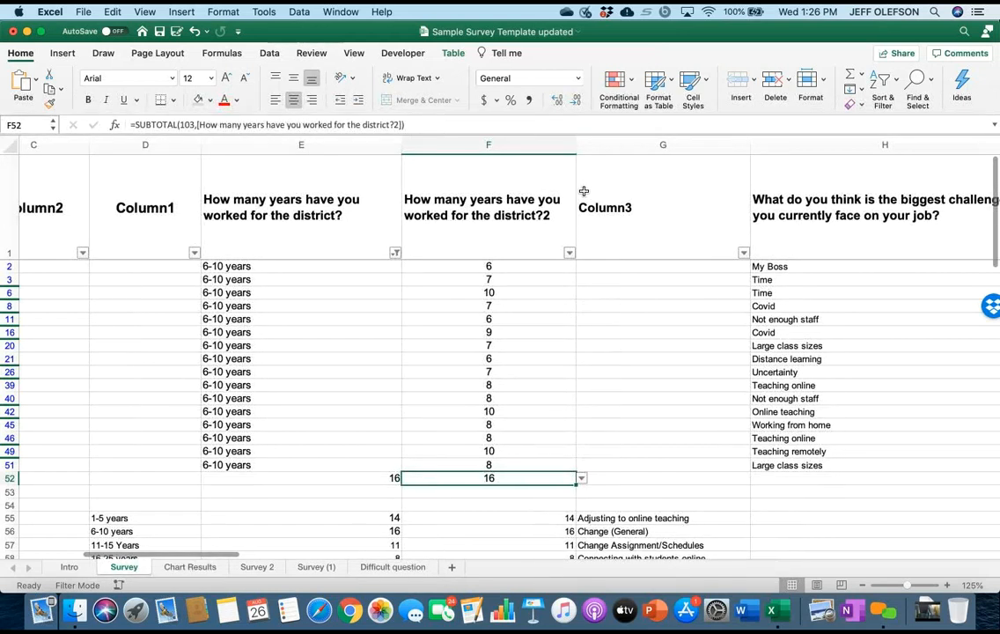
{"action": "key", "text": "alt+Down"}
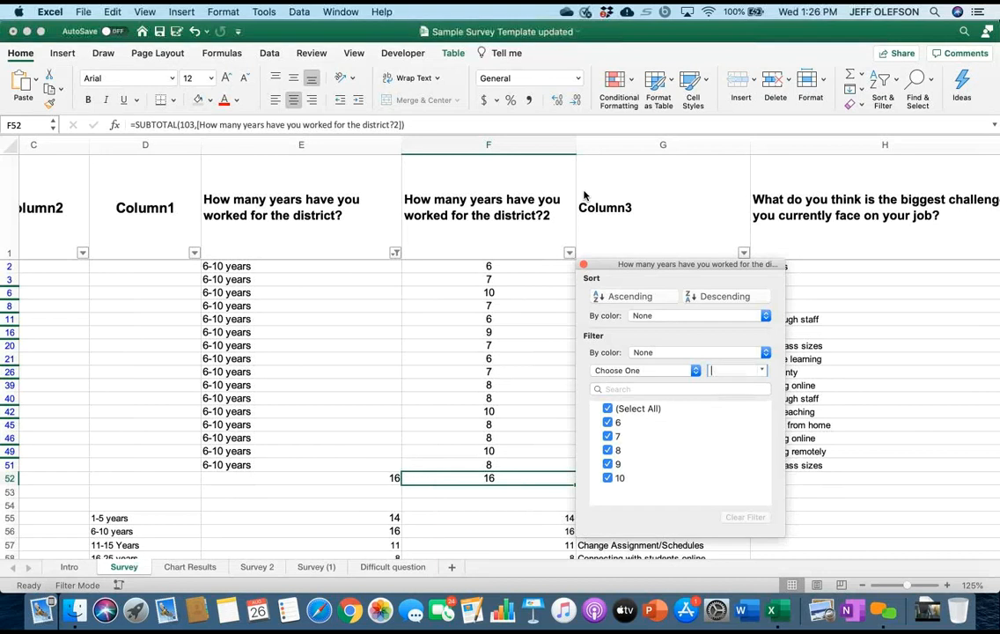
{"action": "key", "text": "space"}
{"action": "key", "text": "Escape"}
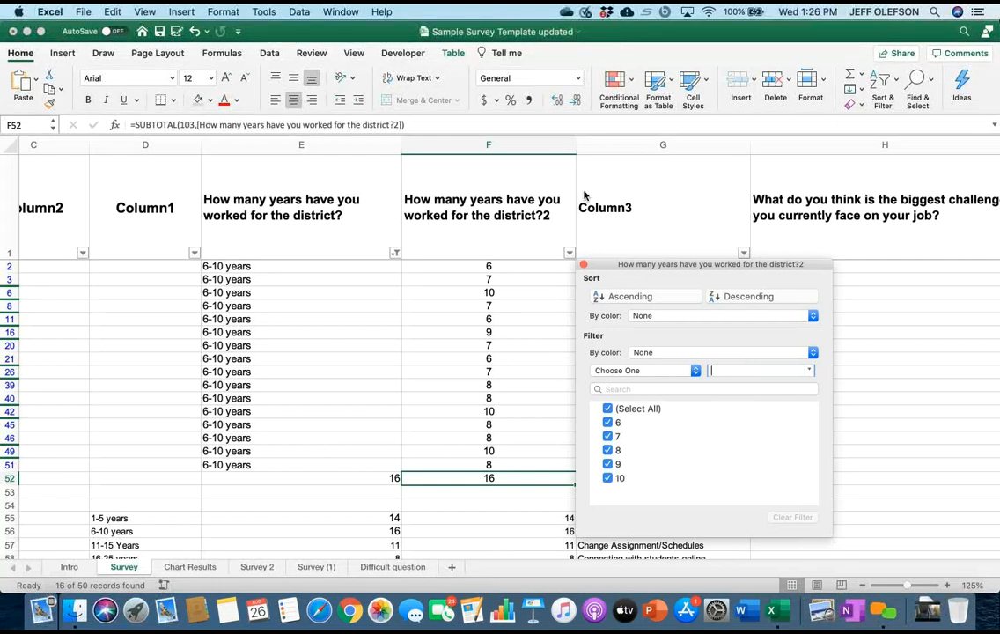
{"action": "left_click", "coordinate": [645, 371]}
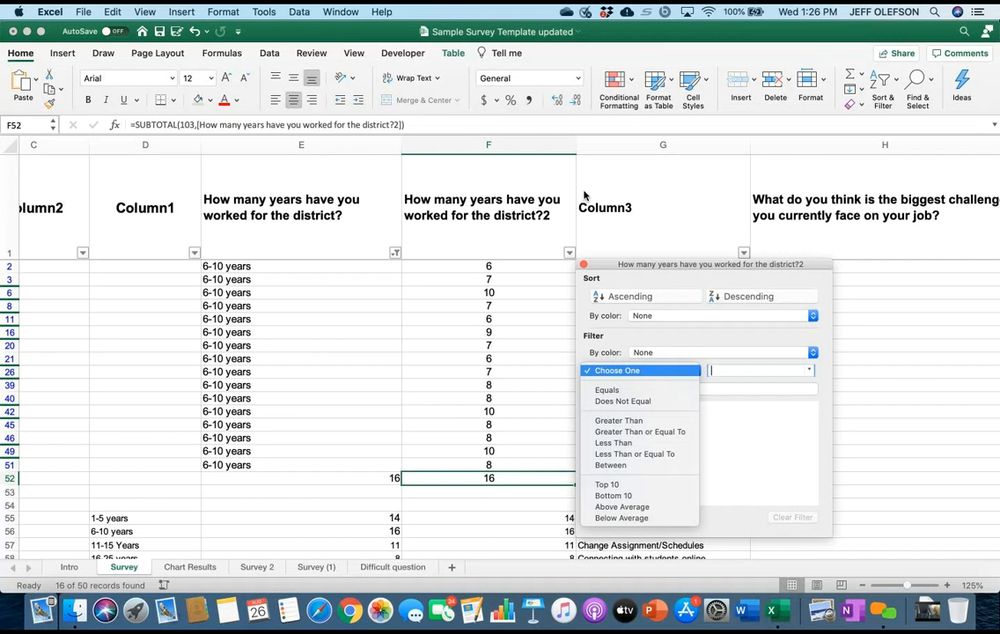
{"action": "left_click", "coordinate": [616, 465]}
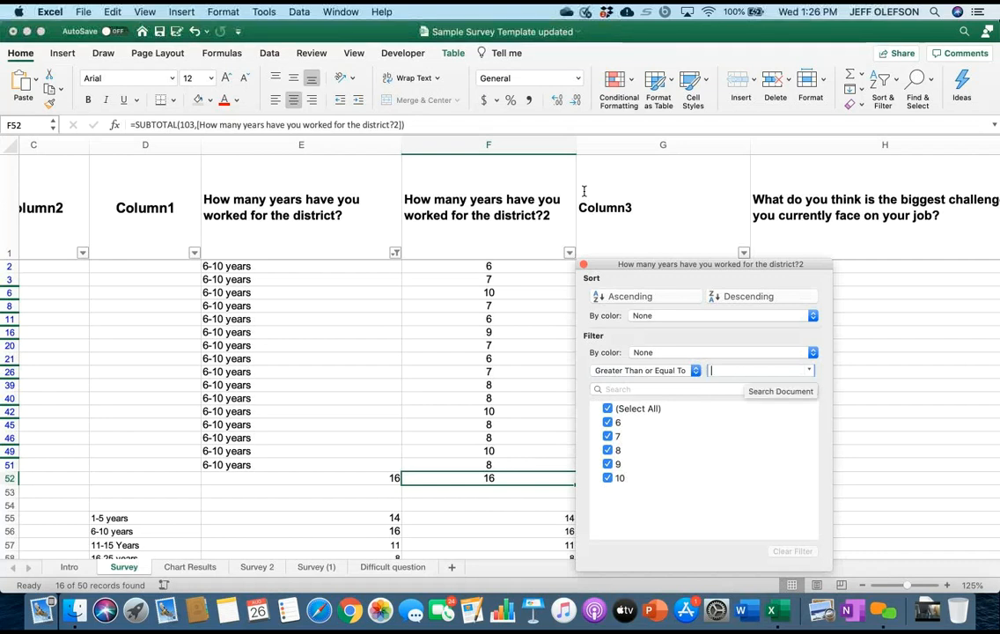
{"action": "type", "text": "1"}
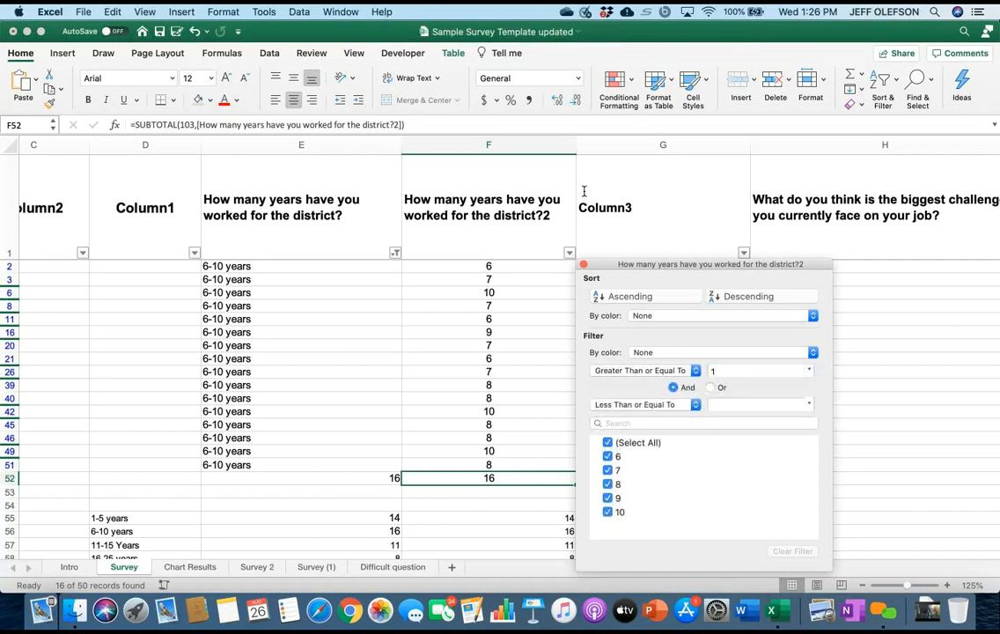
{"action": "key", "text": "Tab"}
{"action": "key", "text": "Return"}
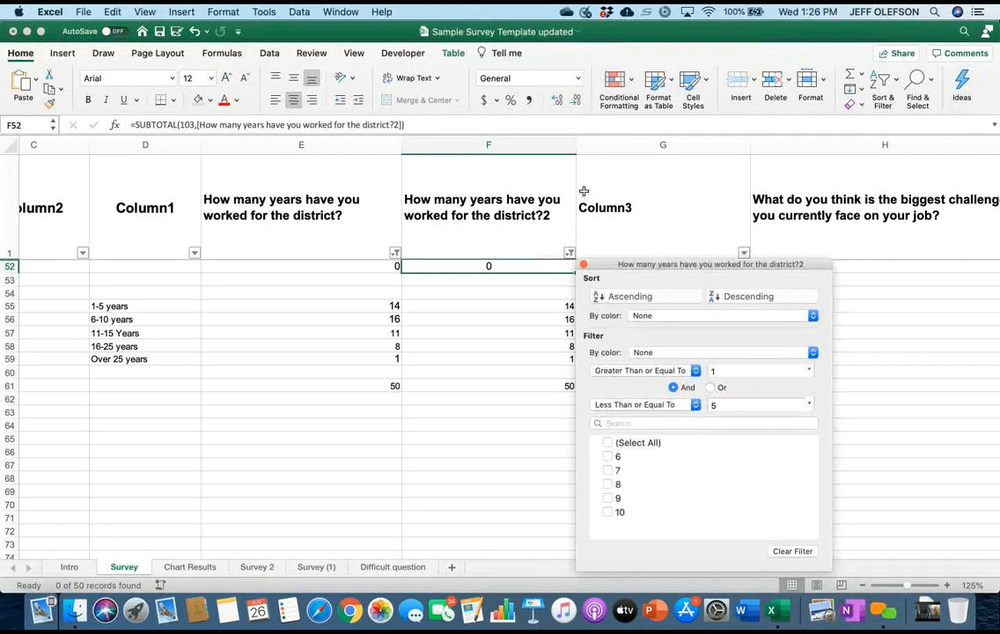
{"action": "left_click", "coordinate": [584, 193]}
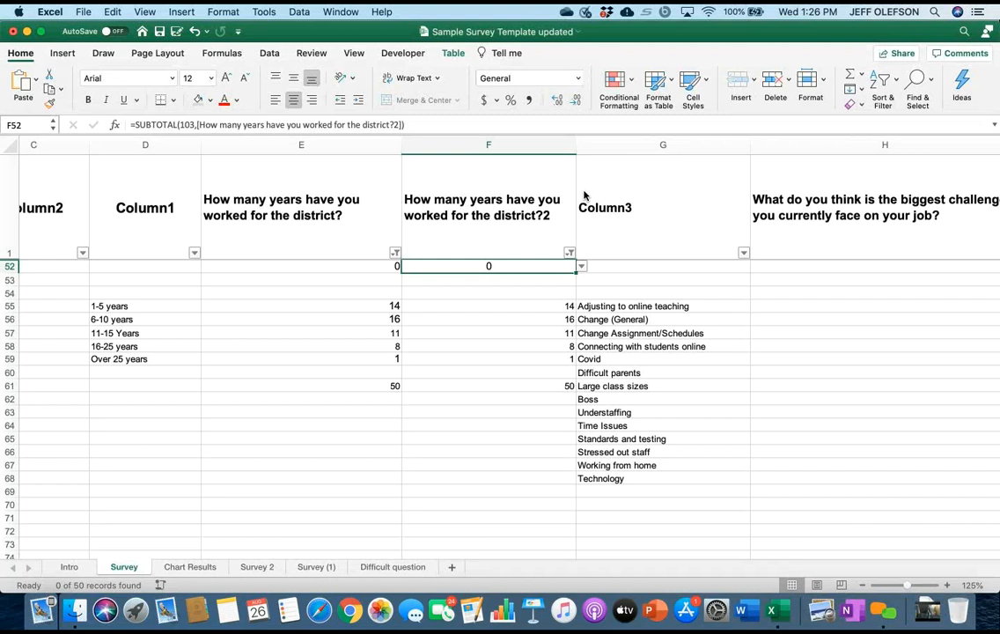
Remove the 1 to 5 range condition from the numeric years-worked column F.
{"action": "left_click", "coordinate": [570, 253]}
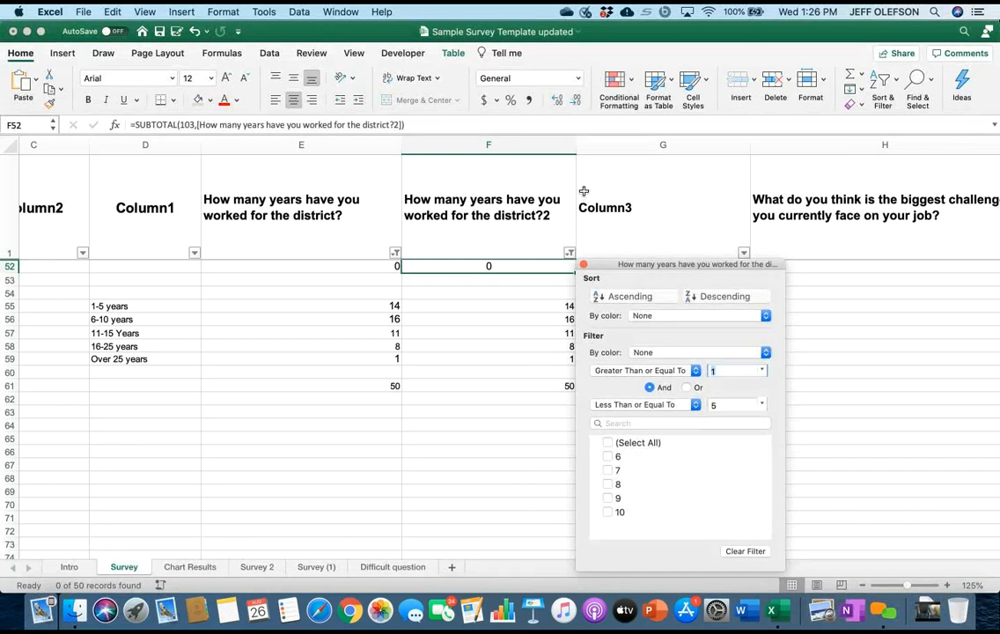
{"action": "left_click", "coordinate": [583, 193]}
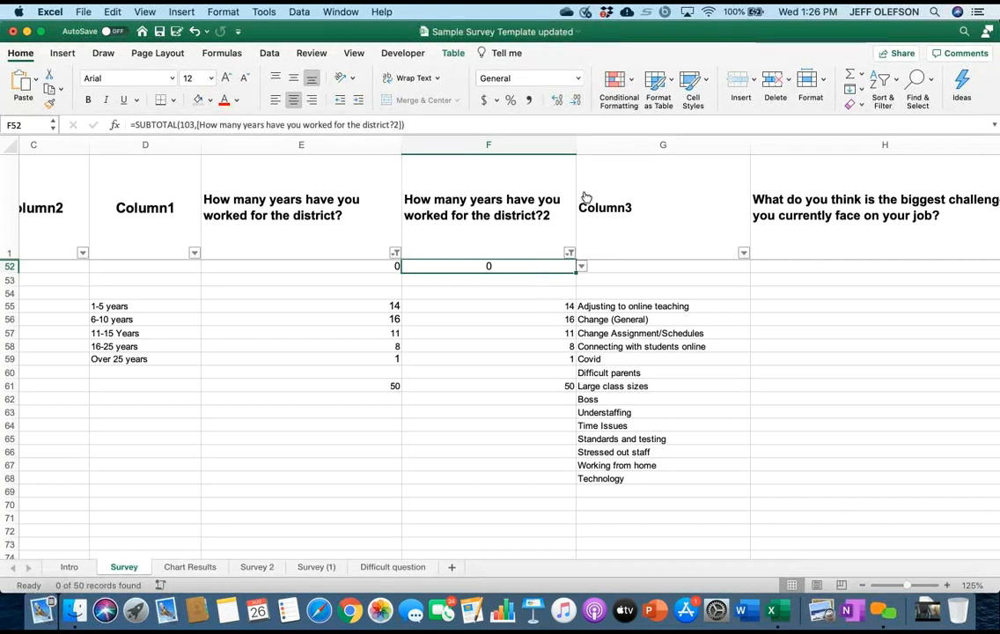
{"action": "left_click", "coordinate": [570, 252]}
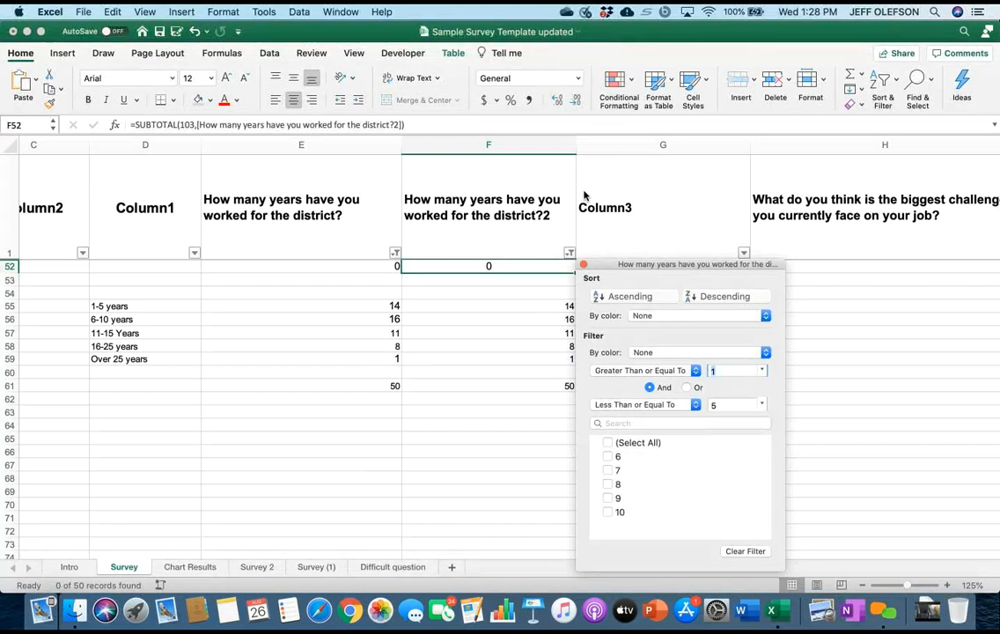
{"action": "left_click", "coordinate": [645, 371]}
{"action": "left_click", "coordinate": [619, 310]}
{"action": "left_click", "coordinate": [584, 264]}
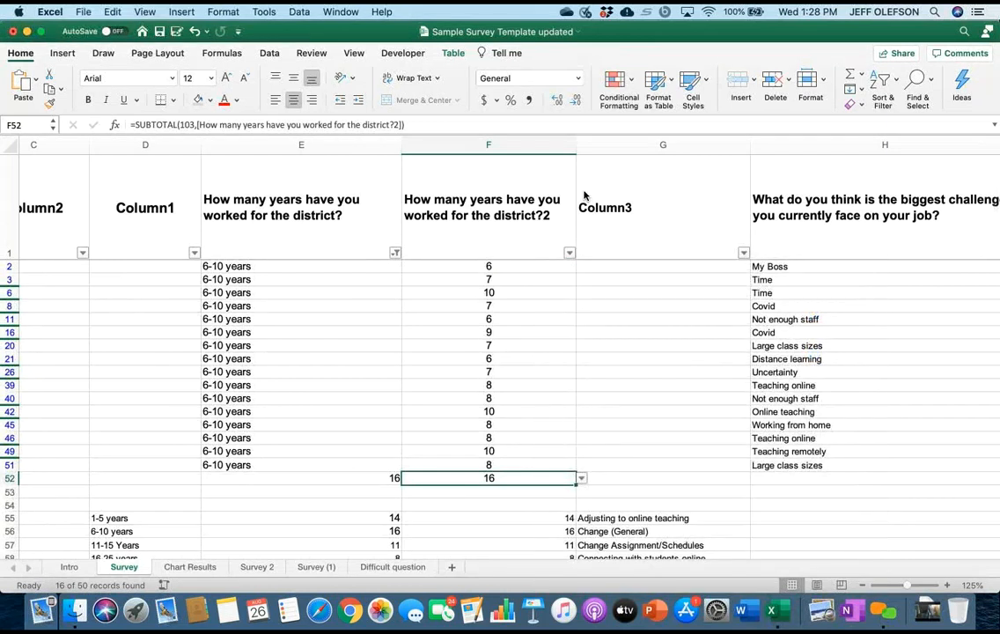
Clear the 6-10 years filter from column E by selecting all values, and check the rows and totals.
{"action": "left_click", "coordinate": [396, 253]}
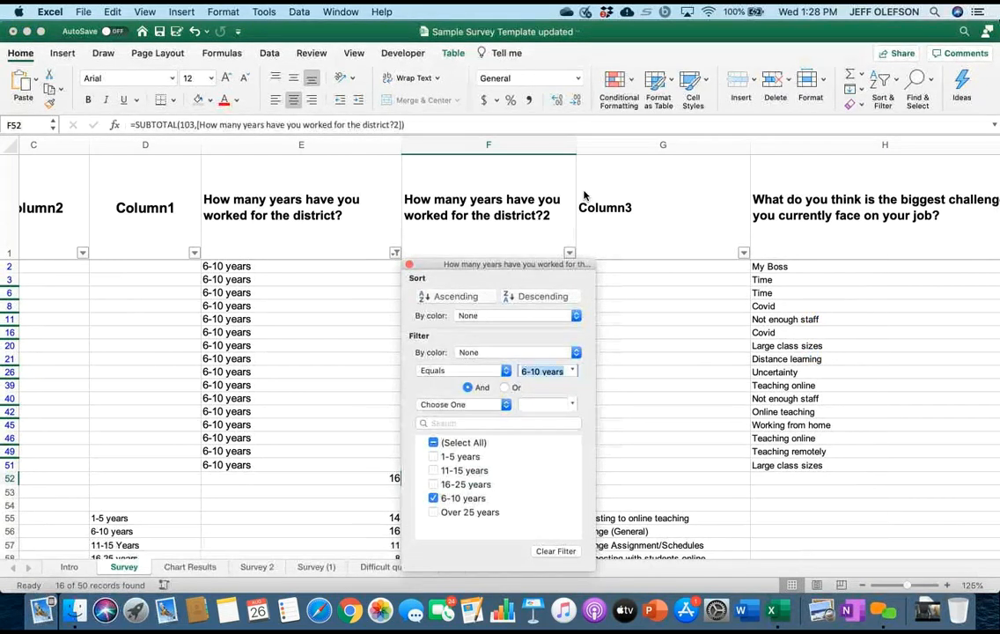
{"action": "left_click", "coordinate": [433, 443]}
{"action": "scroll", "coordinate": [583, 192], "scroll_direction": "left", "scroll_amount": 1}
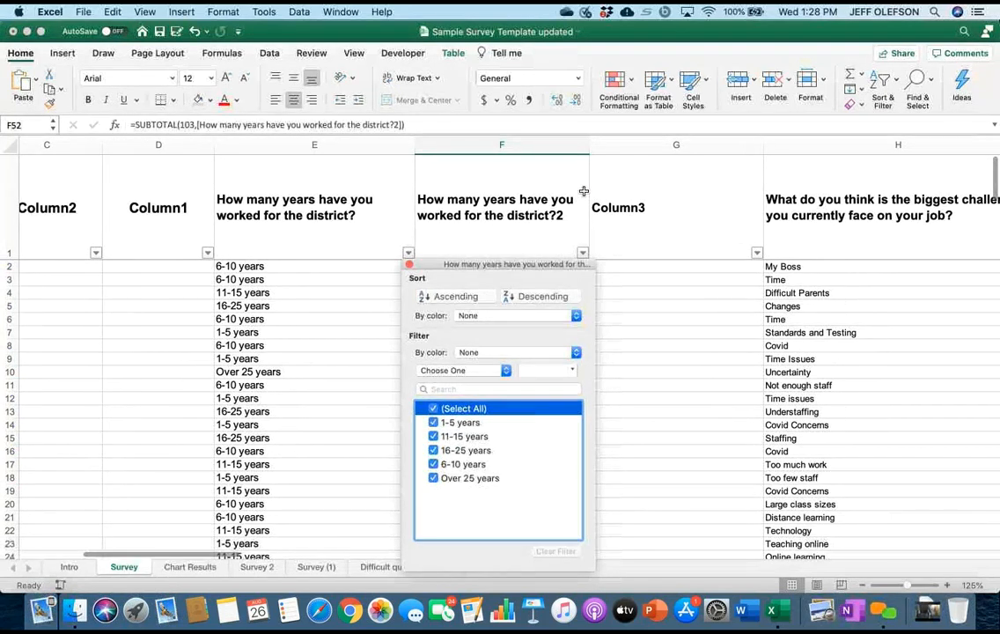
{"action": "scroll", "coordinate": [584, 192], "scroll_direction": "right", "scroll_amount": 1}
{"action": "scroll", "coordinate": [584, 194], "scroll_direction": "down", "scroll_amount": 12}
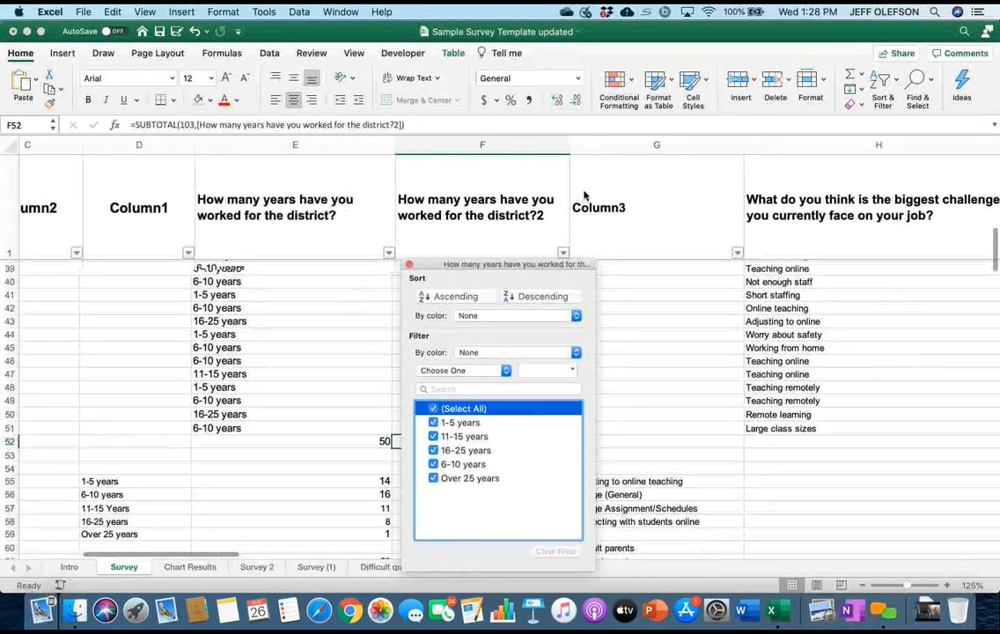
{"action": "scroll", "coordinate": [584, 194], "scroll_direction": "right", "scroll_amount": 1}
{"action": "scroll", "coordinate": [583, 193], "scroll_direction": "up", "scroll_amount": 1}
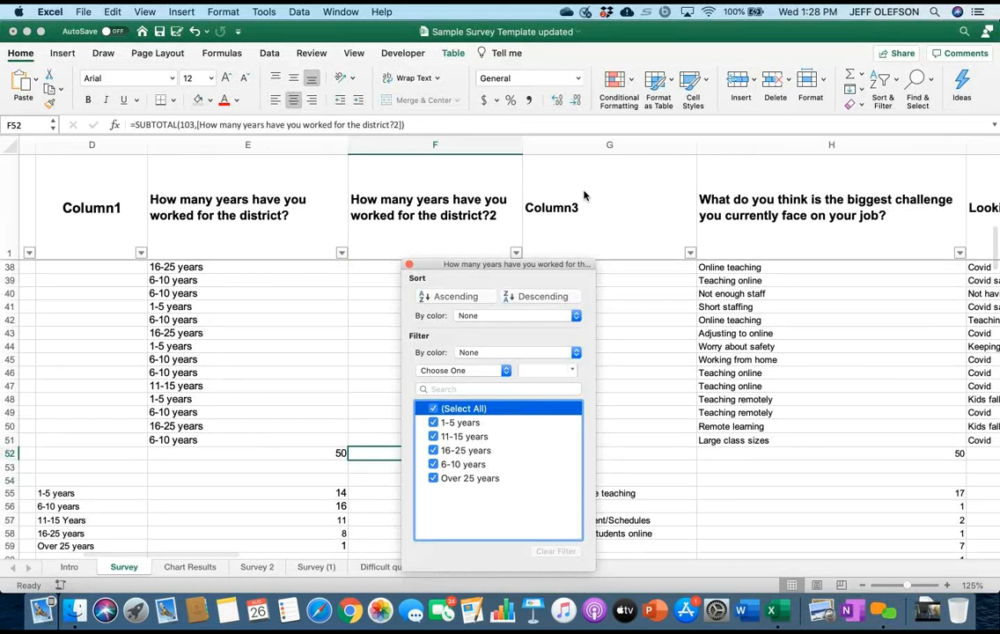
{"action": "scroll", "coordinate": [584, 196], "scroll_direction": "left", "scroll_amount": 1}
{"action": "scroll", "coordinate": [584, 196], "scroll_direction": "up", "scroll_amount": 12}
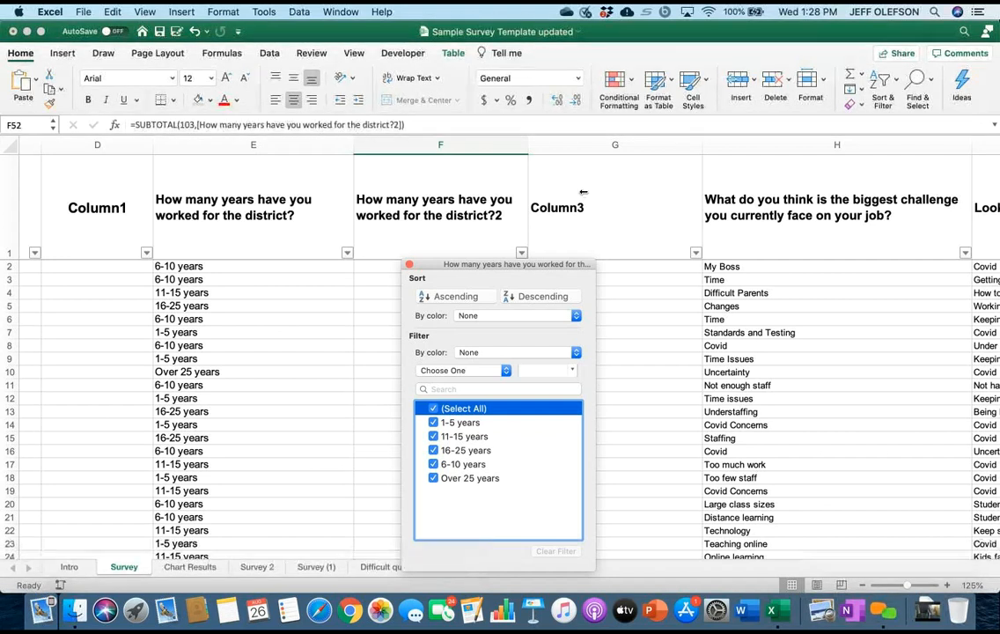
Filter the years-worked text column E to show only the 1-5 years responses.
{"action": "key", "text": "space"}
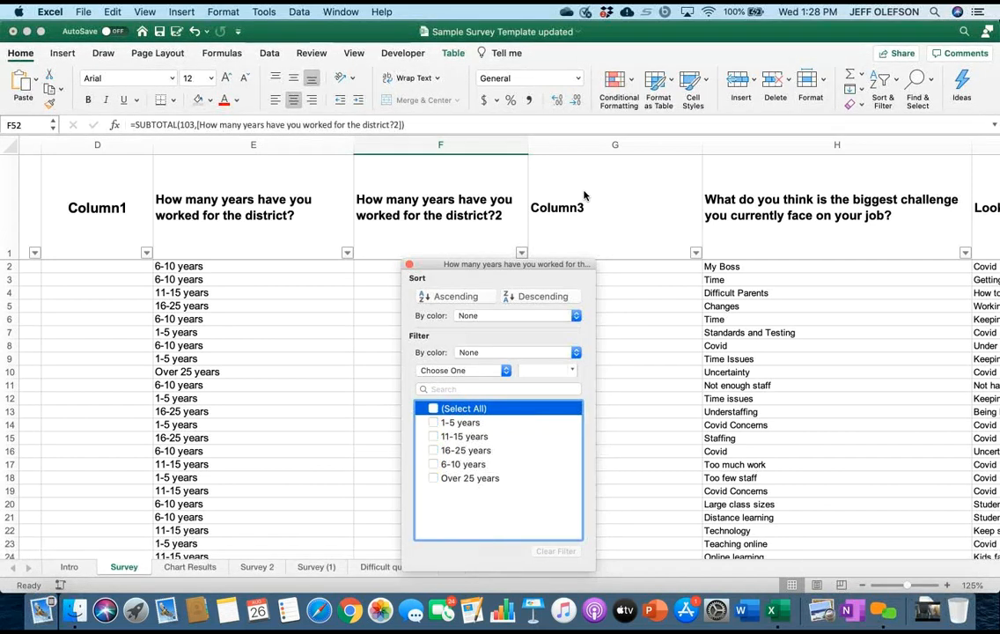
{"action": "key", "text": "Down"}
{"action": "key", "text": "space"}
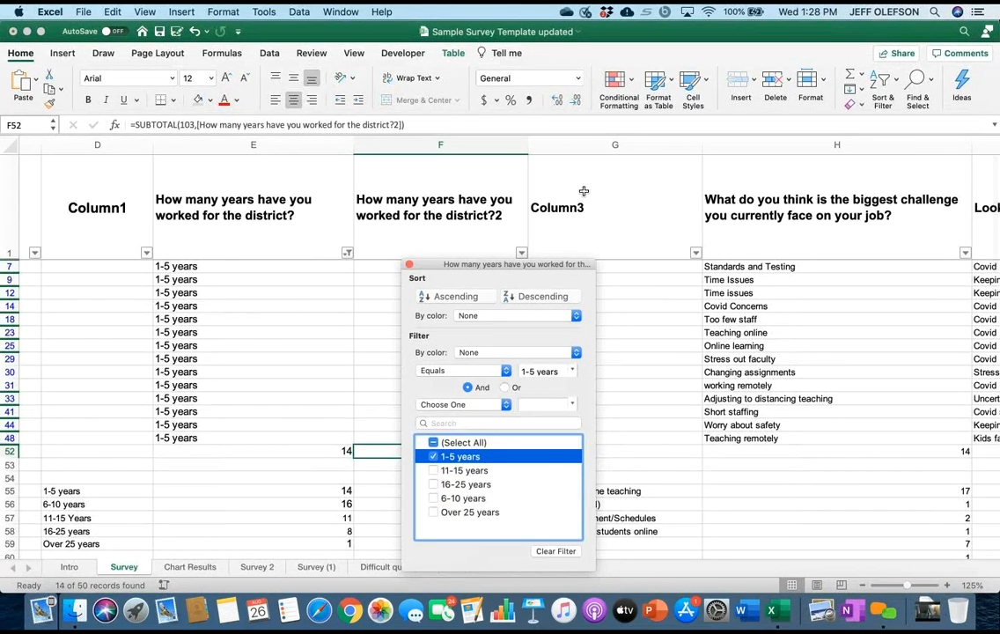
{"action": "scroll", "coordinate": [584, 191], "scroll_direction": "up", "scroll_amount": 5}
{"action": "scroll", "coordinate": [584, 191], "scroll_direction": "left", "scroll_amount": 3}
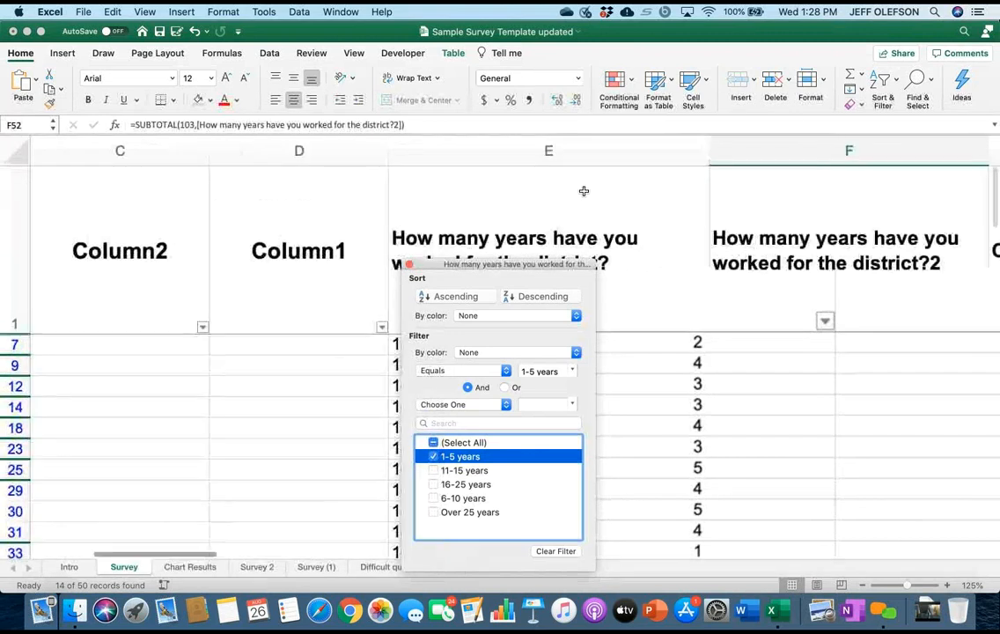
{"action": "left_click", "coordinate": [584, 191]}
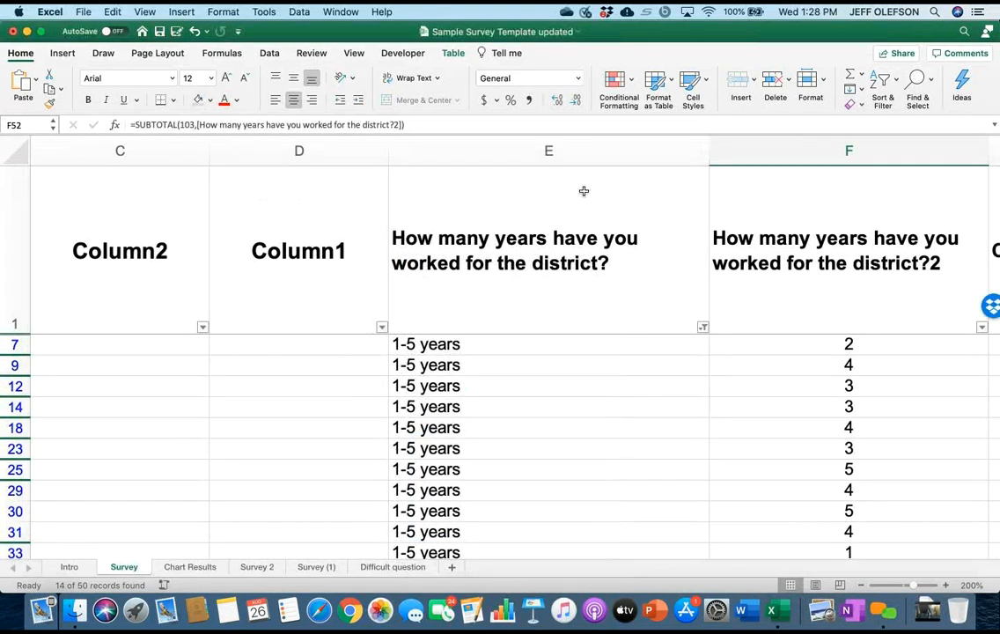
Reselect all values in column E's filter to show every years-worked response.
{"action": "scroll", "coordinate": [584, 191], "scroll_direction": "up", "scroll_amount": 5}
{"action": "scroll", "coordinate": [583, 191], "scroll_direction": "right", "scroll_amount": 8}
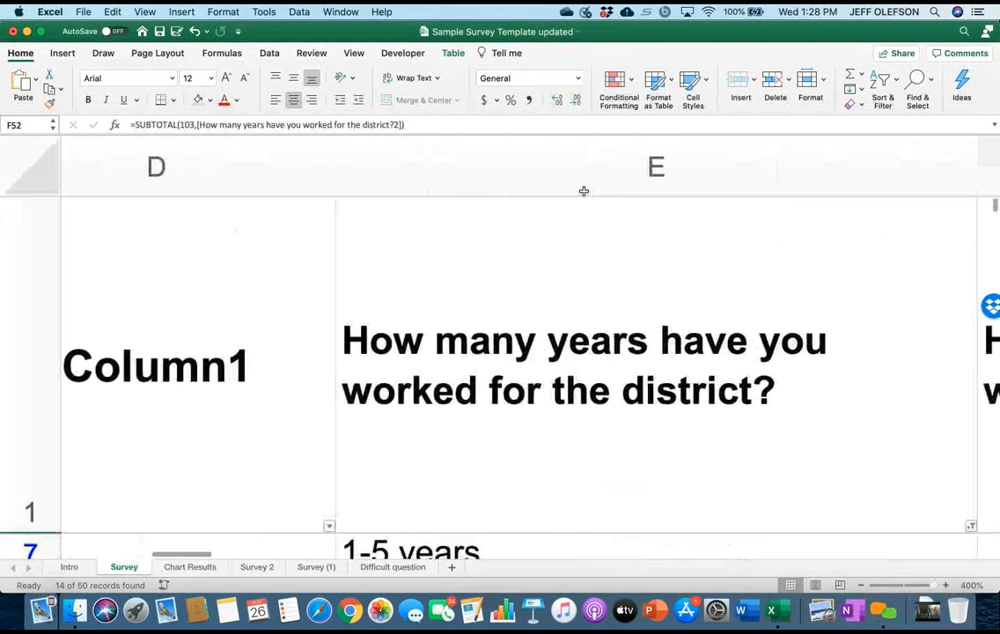
{"action": "scroll", "coordinate": [584, 191], "scroll_direction": "right", "scroll_amount": 2}
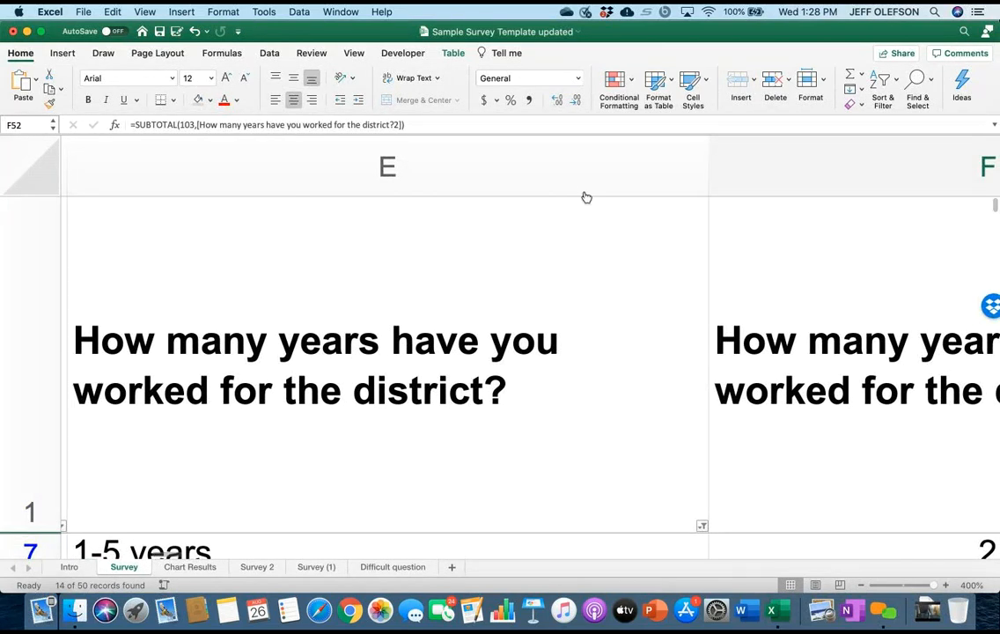
{"action": "left_click", "coordinate": [702, 525]}
{"action": "left_click", "coordinate": [740, 464]}
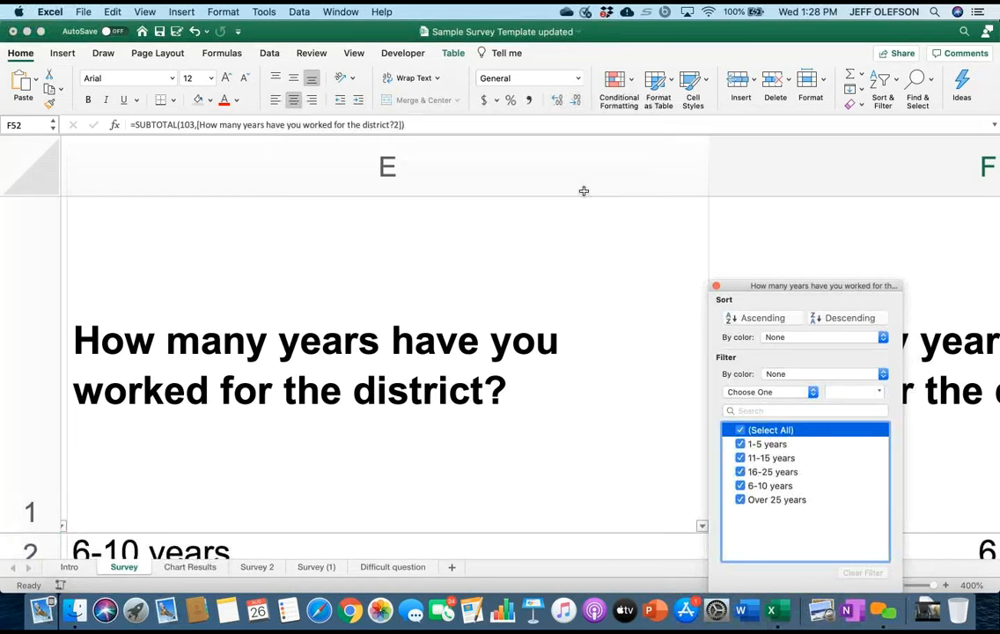
{"action": "left_click", "coordinate": [716, 286]}
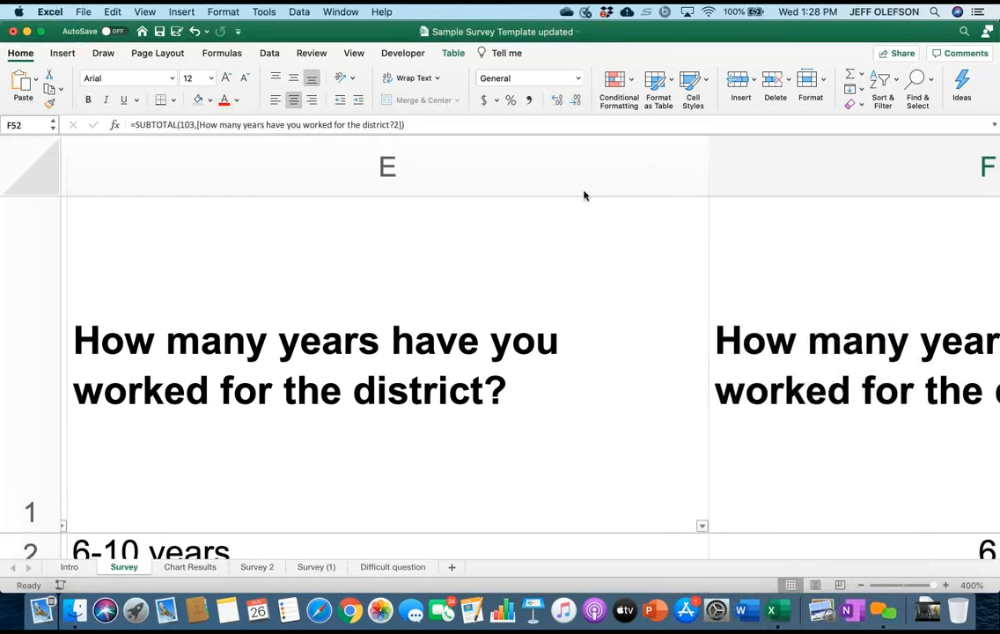
Look over the unfiltered survey table and its total row, setting the sheet zoom to 150%.
{"action": "scroll", "coordinate": [584, 196], "scroll_direction": "down", "scroll_amount": 10}
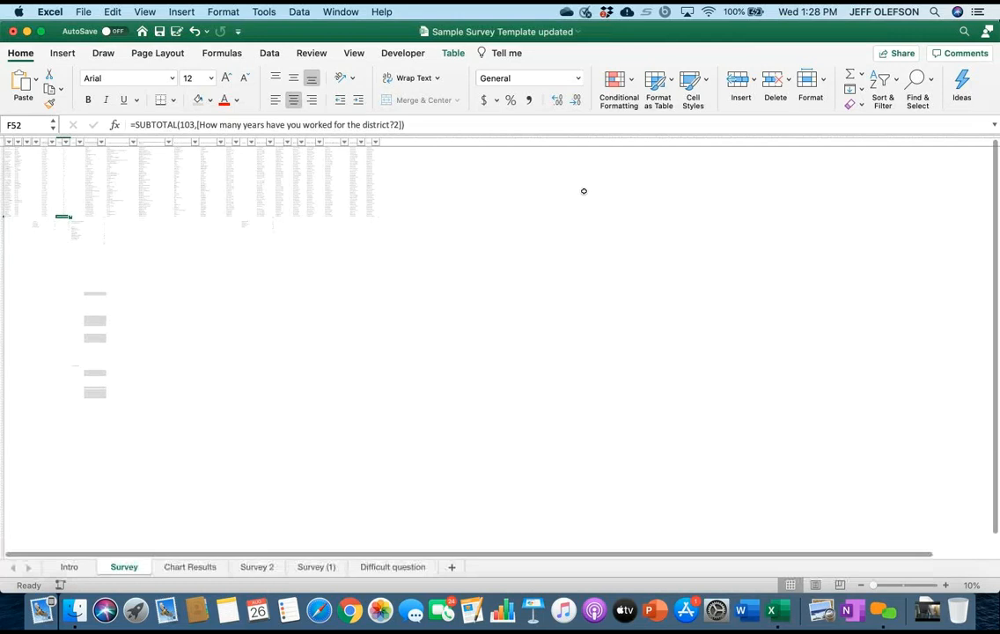
{"action": "scroll", "coordinate": [583, 191], "scroll_direction": "down", "scroll_amount": 1}
{"action": "scroll", "coordinate": [584, 191], "scroll_direction": "up", "scroll_amount": 5}
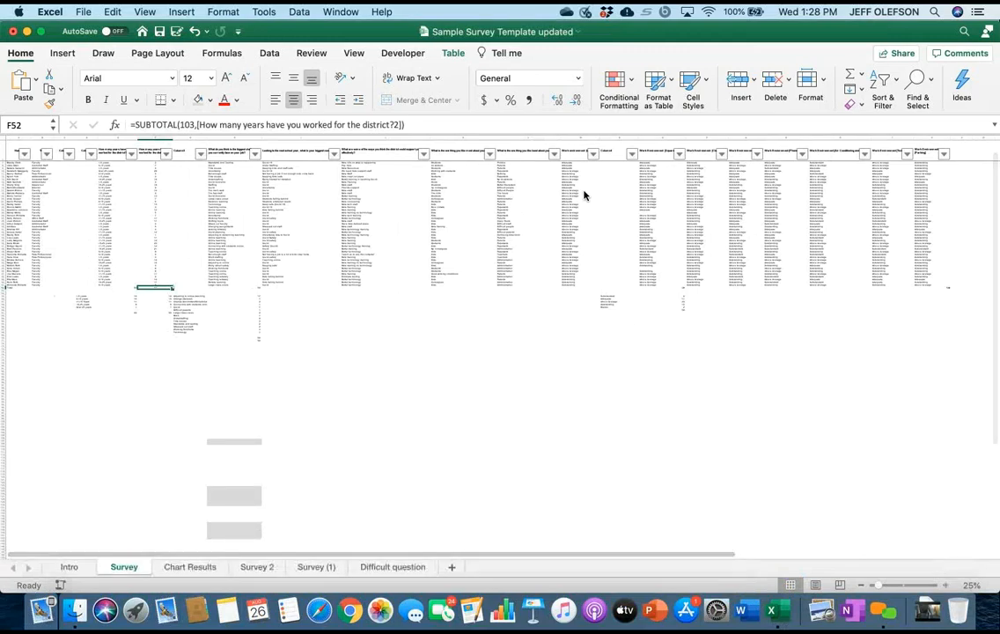
{"action": "scroll", "coordinate": [584, 191], "scroll_direction": "up", "scroll_amount": 6}
{"action": "scroll", "coordinate": [583, 191], "scroll_direction": "up", "scroll_amount": 4}
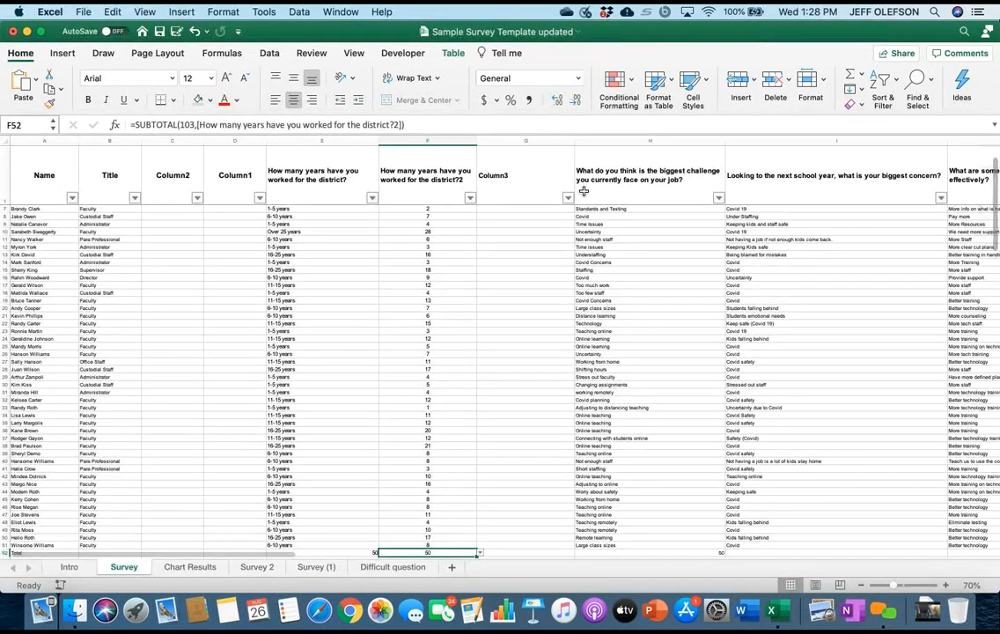
{"action": "scroll", "coordinate": [583, 191], "scroll_direction": "down", "scroll_amount": 6}
{"action": "scroll", "coordinate": [584, 191], "scroll_direction": "up", "scroll_amount": 8}
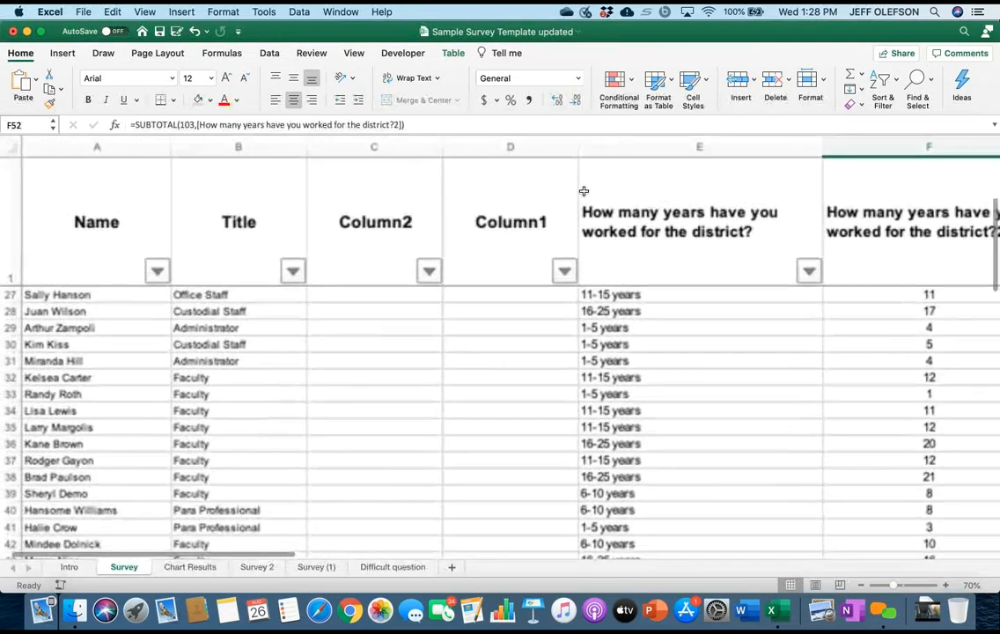
{"action": "scroll", "coordinate": [584, 191], "scroll_direction": "down", "scroll_amount": 5}
{"action": "scroll", "coordinate": [584, 191], "scroll_direction": "right", "scroll_amount": 2}
{"action": "scroll", "coordinate": [584, 191], "scroll_direction": "up", "scroll_amount": 2}
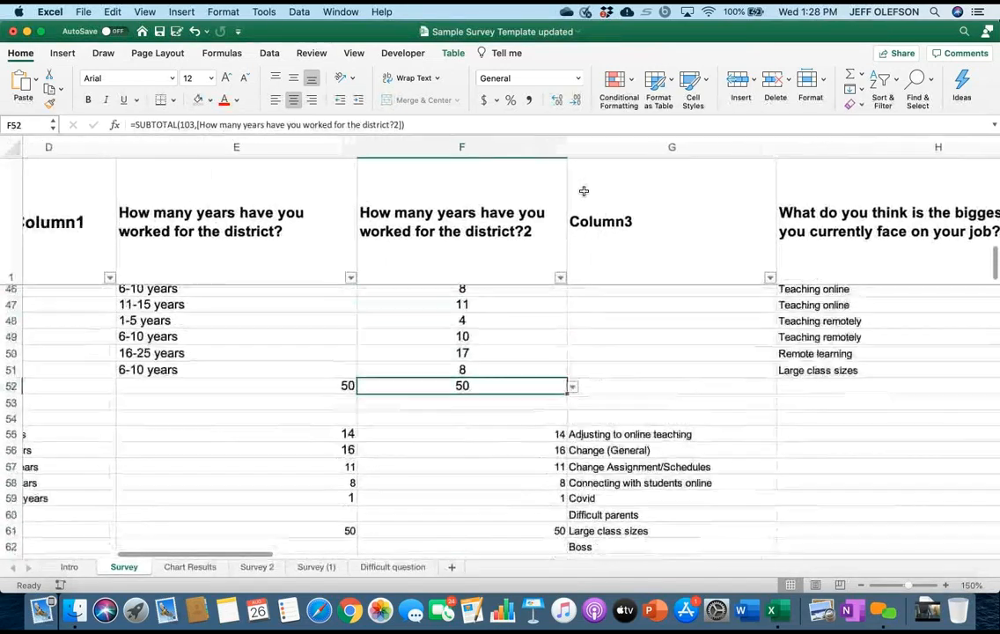
{"action": "scroll", "coordinate": [583, 191], "scroll_direction": "up", "scroll_amount": 3}
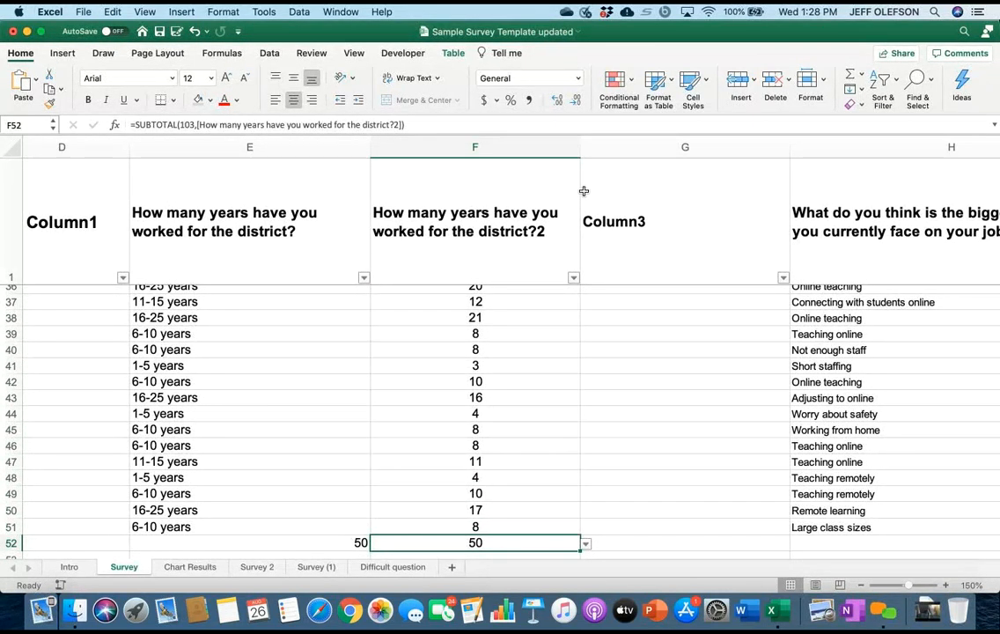
{"action": "scroll", "coordinate": [584, 191], "scroll_direction": "up", "scroll_amount": 10}
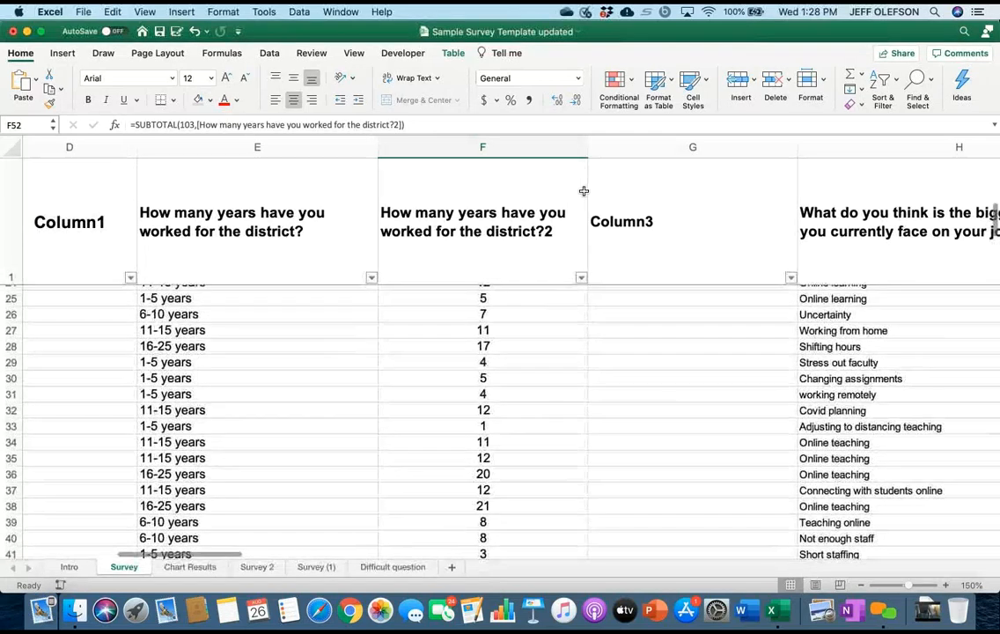
{"action": "scroll", "coordinate": [584, 191], "scroll_direction": "up", "scroll_amount": 3}
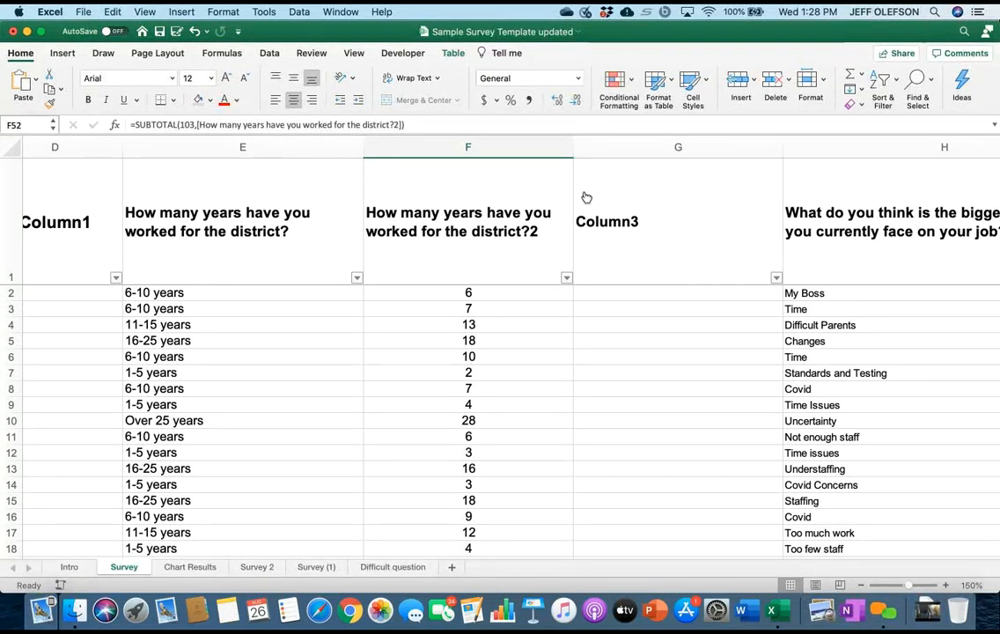
Apply a Bottom 10 items filter to the numeric years-worked column F.
{"action": "left_click", "coordinate": [566, 277]}
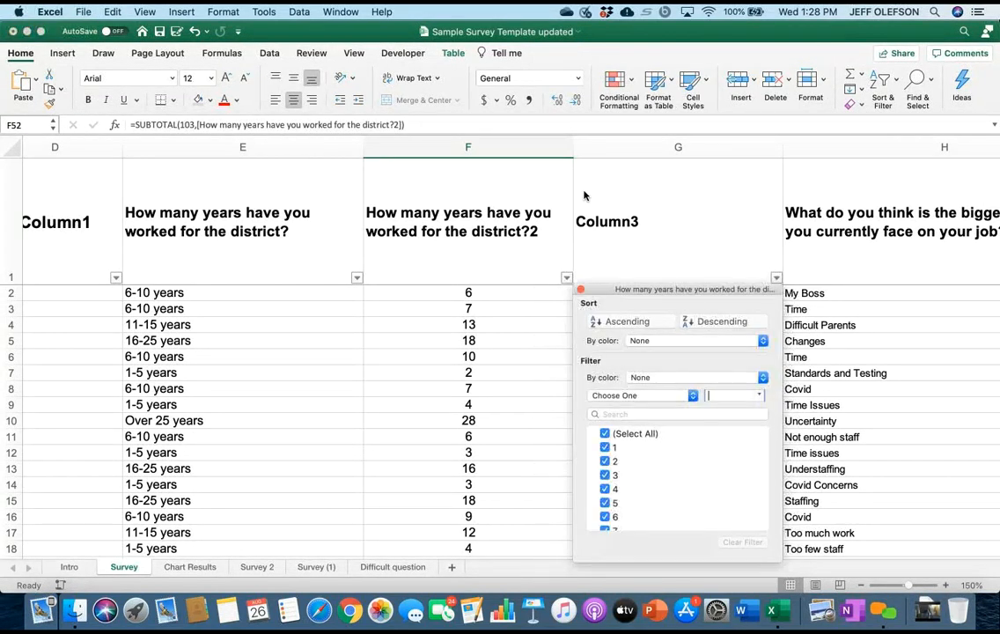
{"action": "left_click", "coordinate": [643, 396]}
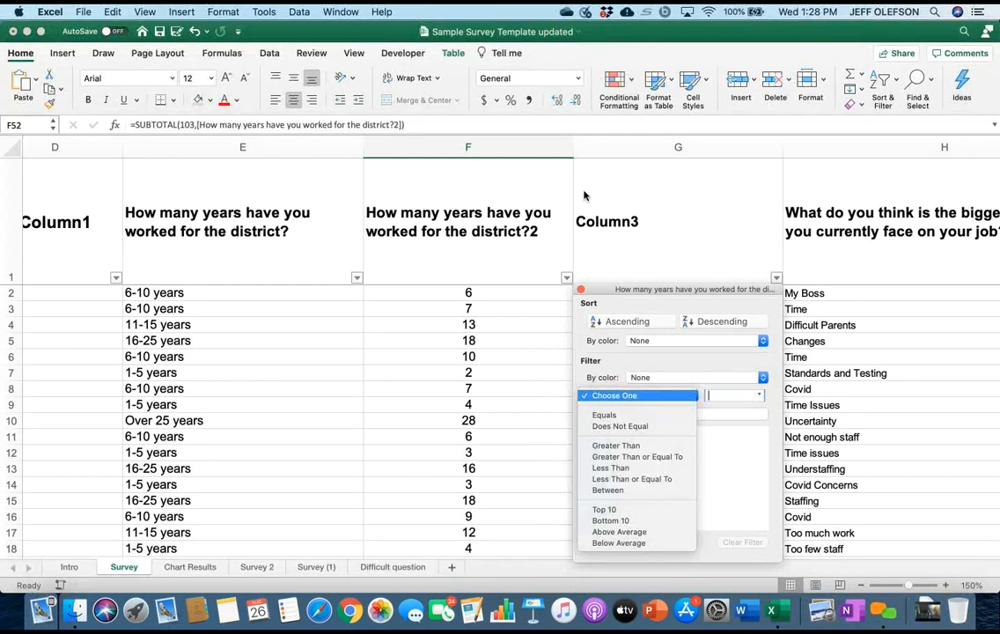
{"action": "left_click", "coordinate": [643, 396]}
{"action": "scroll", "coordinate": [678, 478], "scroll_direction": "down", "scroll_amount": 10}
{"action": "scroll", "coordinate": [678, 478], "scroll_direction": "up", "scroll_amount": 4}
{"action": "scroll", "coordinate": [678, 478], "scroll_direction": "up", "scroll_amount": 5}
{"action": "left_click", "coordinate": [642, 395]}
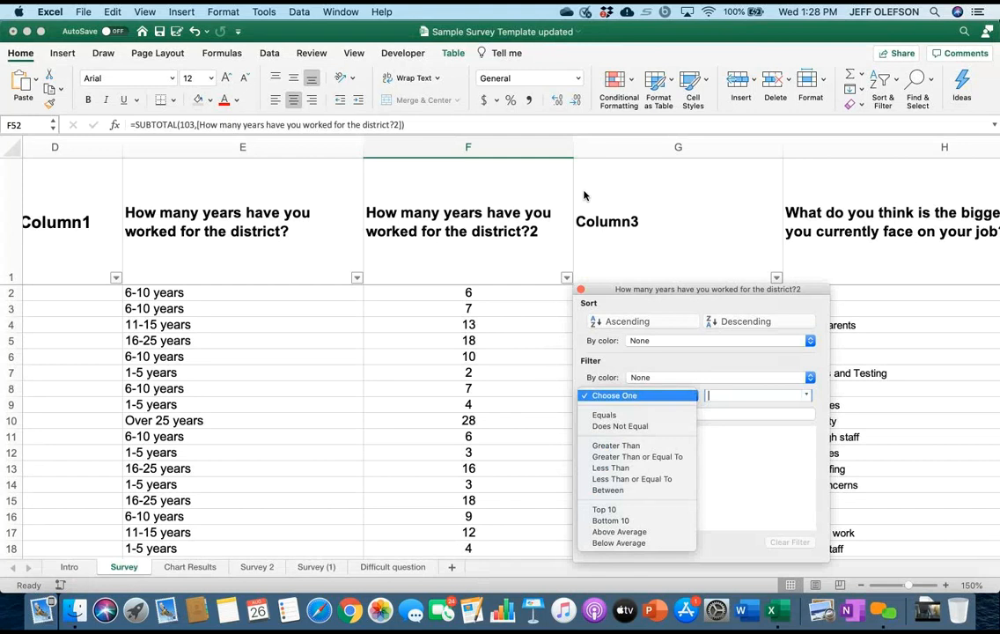
{"action": "left_click", "coordinate": [610, 520]}
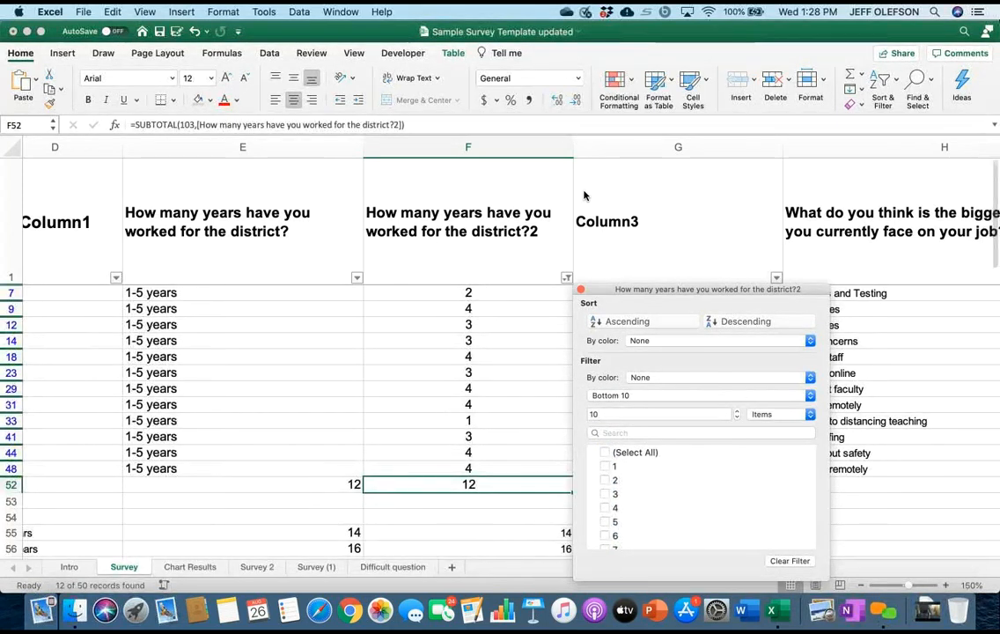
Filter the numeric years-worked column F to values from 1 to 5 inclusive, and check the total against the tally below the table.
{"action": "left_click", "coordinate": [642, 395]}
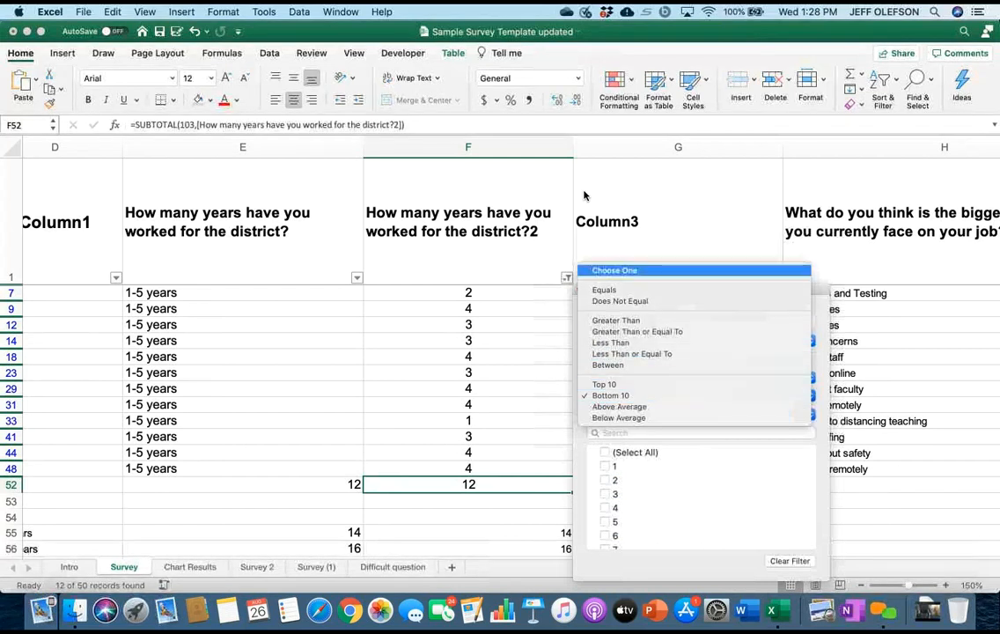
{"action": "key", "text": "Return"}
{"action": "type", "text": "1"}
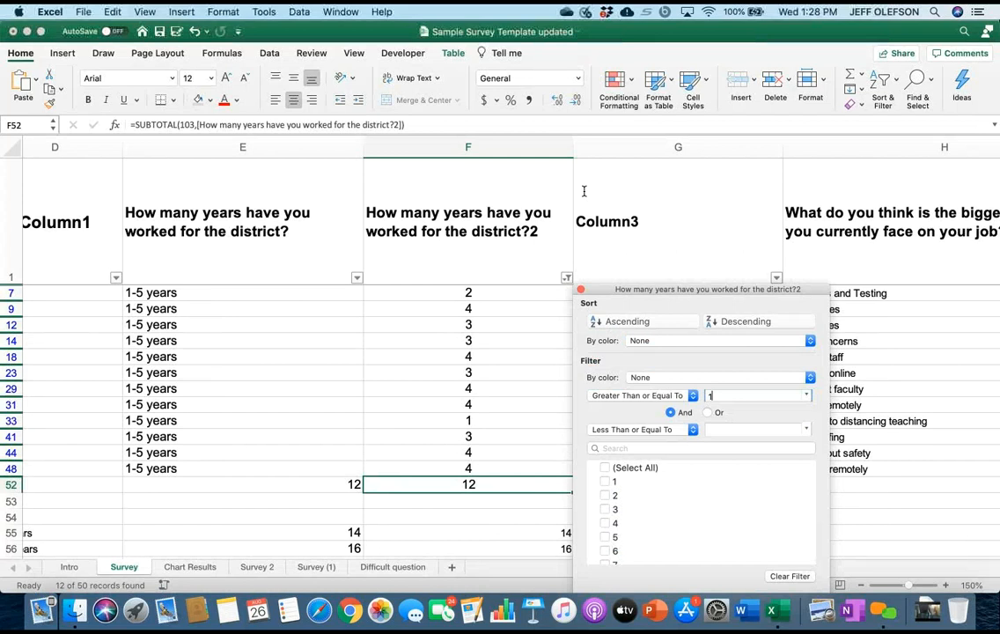
{"action": "key", "text": "Tab"}
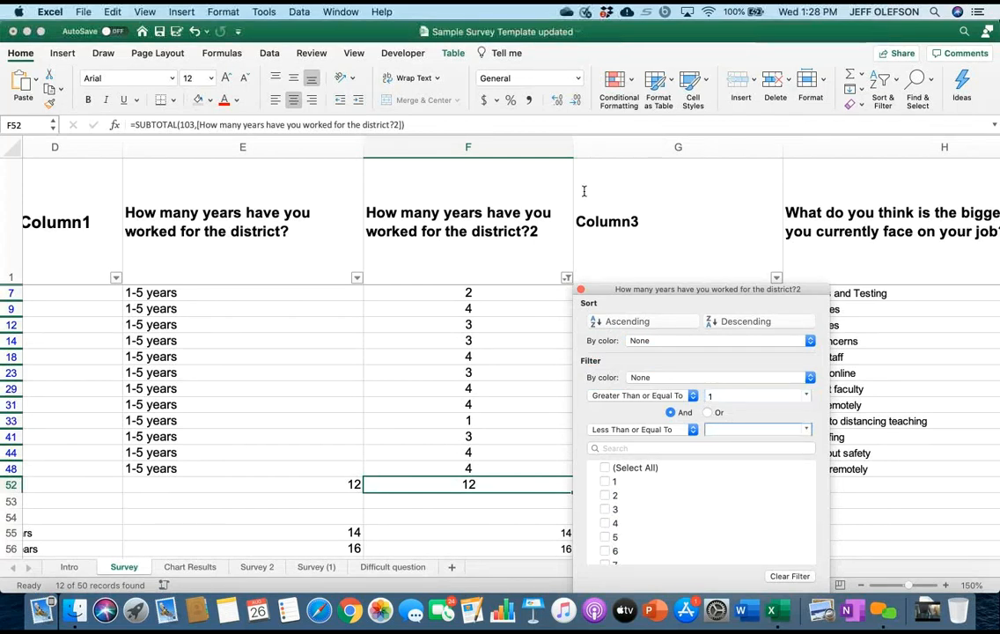
{"action": "type", "text": "5"}
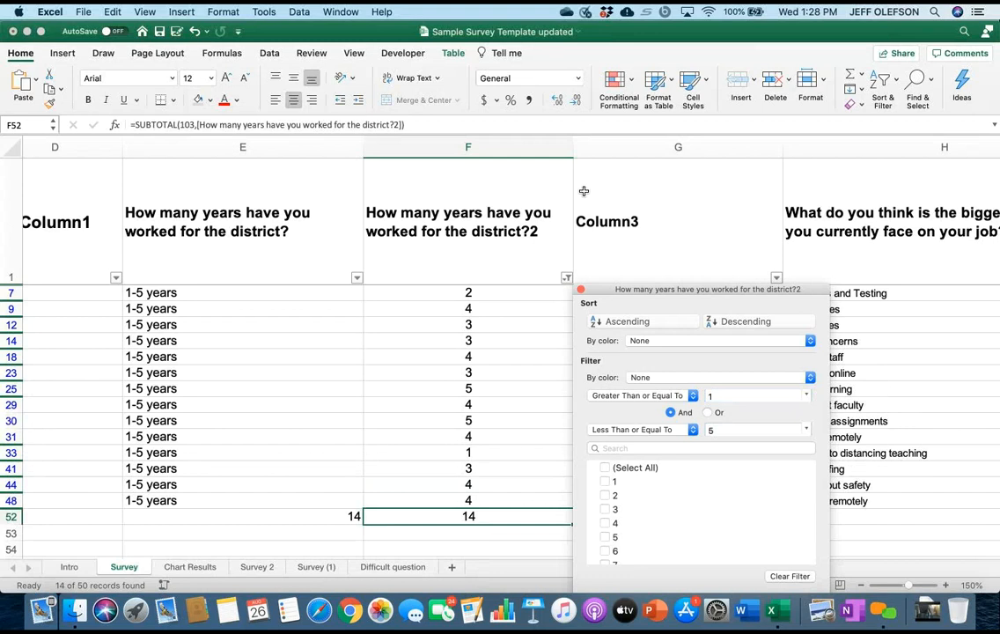
{"action": "scroll", "coordinate": [583, 194], "scroll_direction": "right", "scroll_amount": 2}
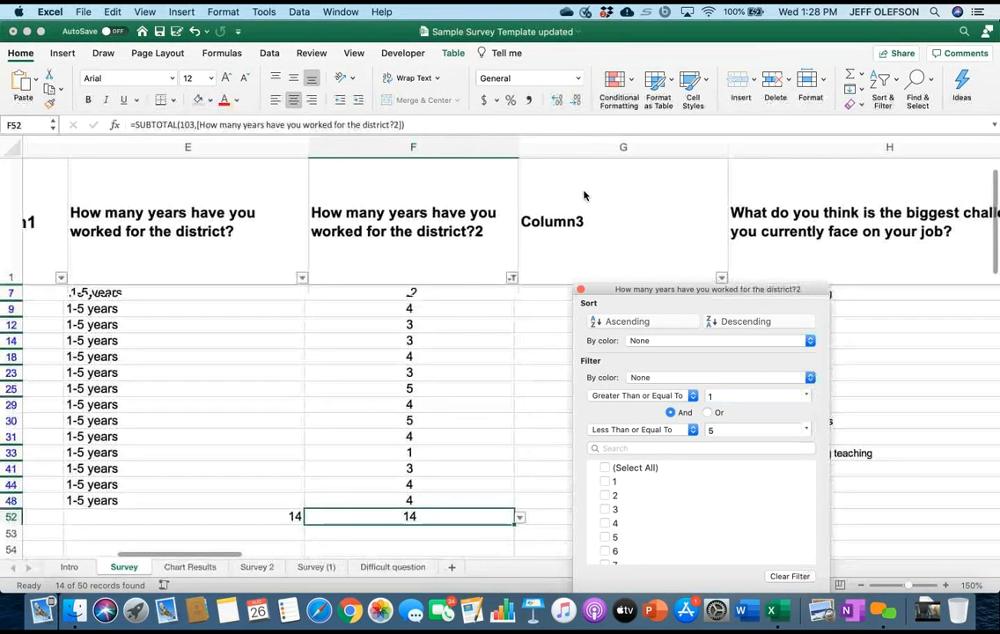
{"action": "scroll", "coordinate": [583, 194], "scroll_direction": "right", "scroll_amount": 1}
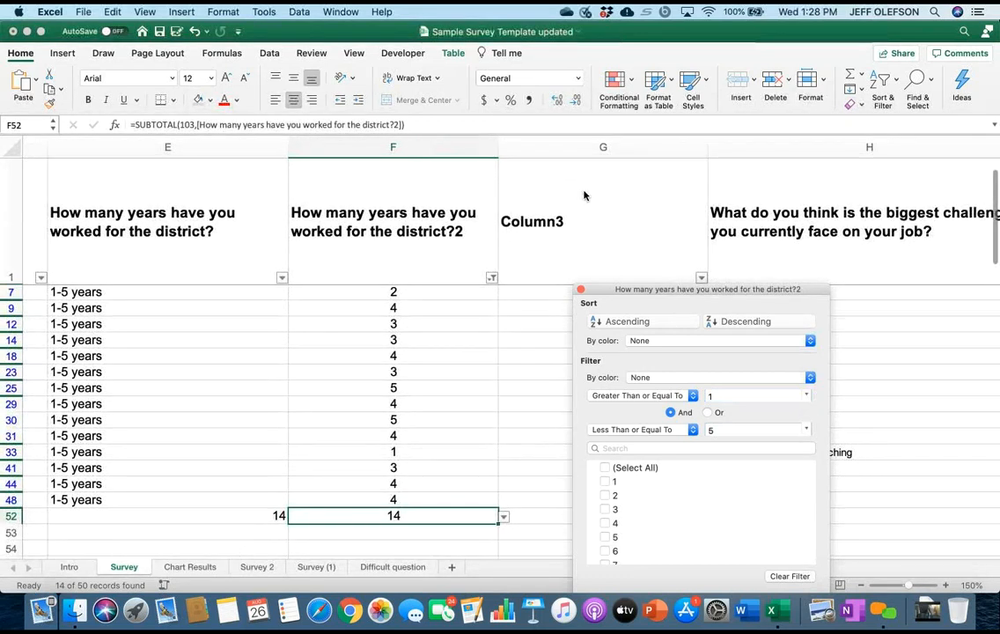
{"action": "scroll", "coordinate": [583, 193], "scroll_direction": "down", "scroll_amount": 5}
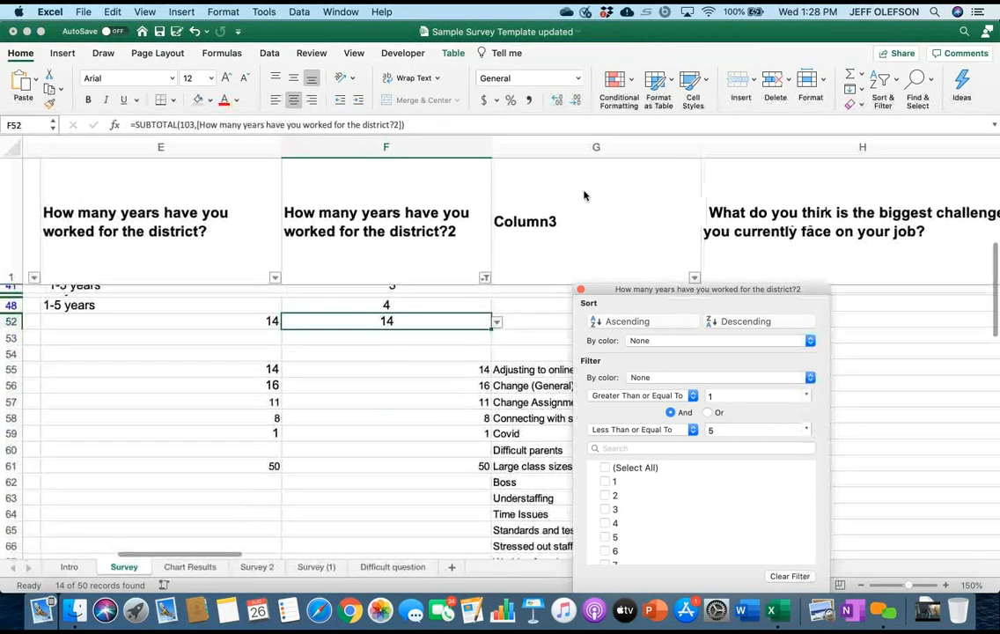
{"action": "scroll", "coordinate": [584, 194], "scroll_direction": "up", "scroll_amount": 1}
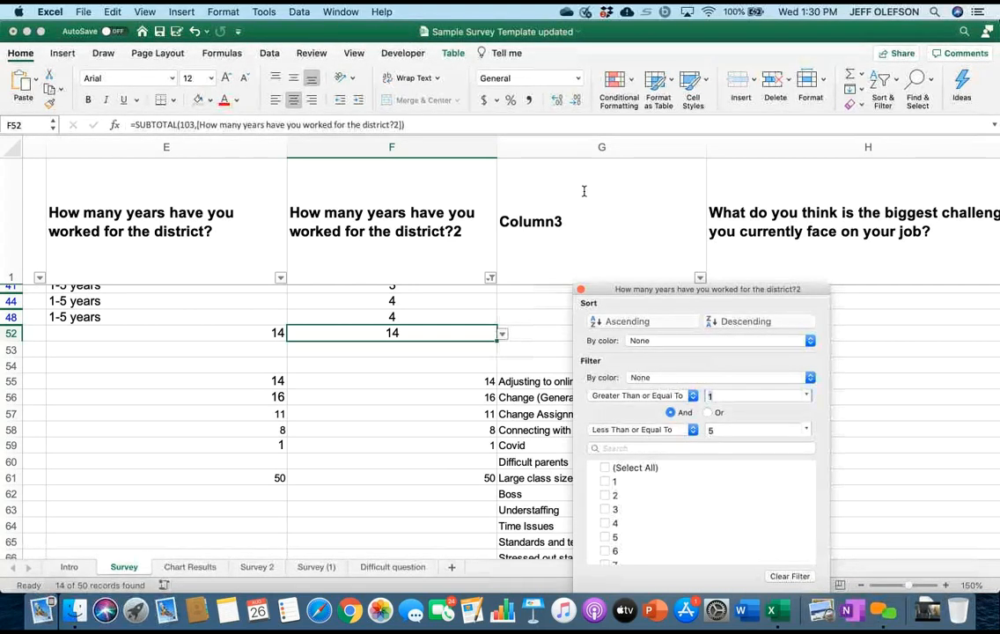
Change column F's filter range to values from 6 to 10 inclusive, check the rows and totals, and close the filter settings.
{"action": "key", "text": "BackSpace"}
{"action": "type", "text": "6"}
{"action": "key", "text": "Tab"}
{"action": "key", "text": "BackSpace"}
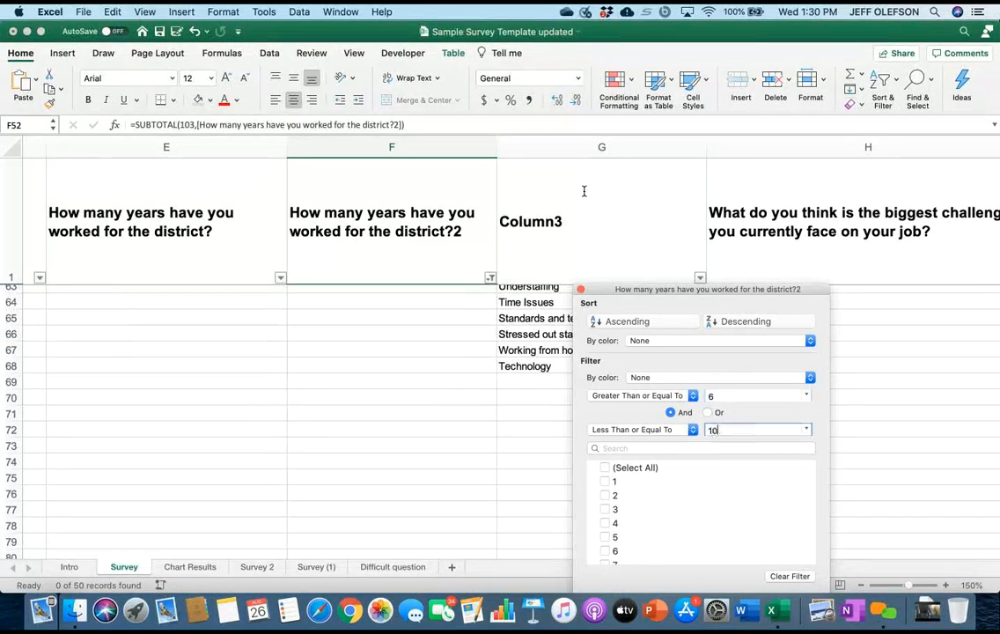
{"action": "type", "text": "10"}
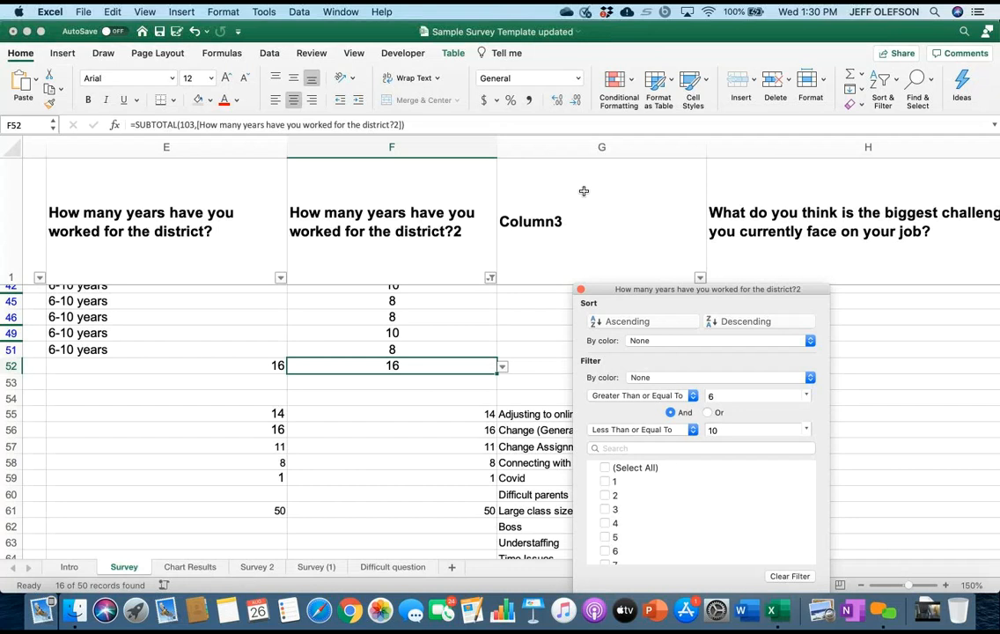
{"action": "scroll", "coordinate": [584, 191], "scroll_direction": "up", "scroll_amount": 5}
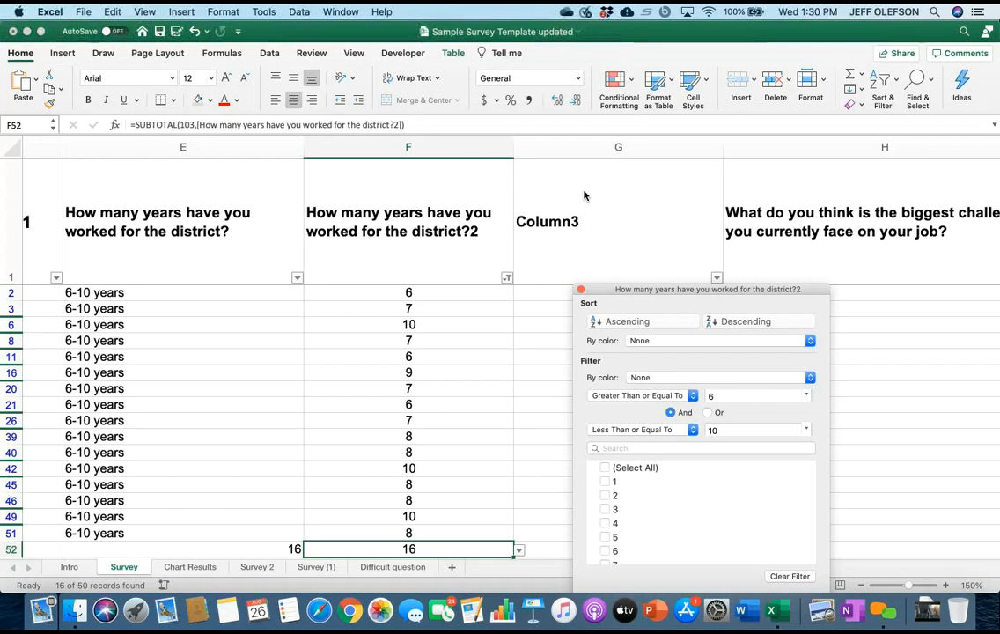
{"action": "scroll", "coordinate": [583, 195], "scroll_direction": "down", "scroll_amount": 5}
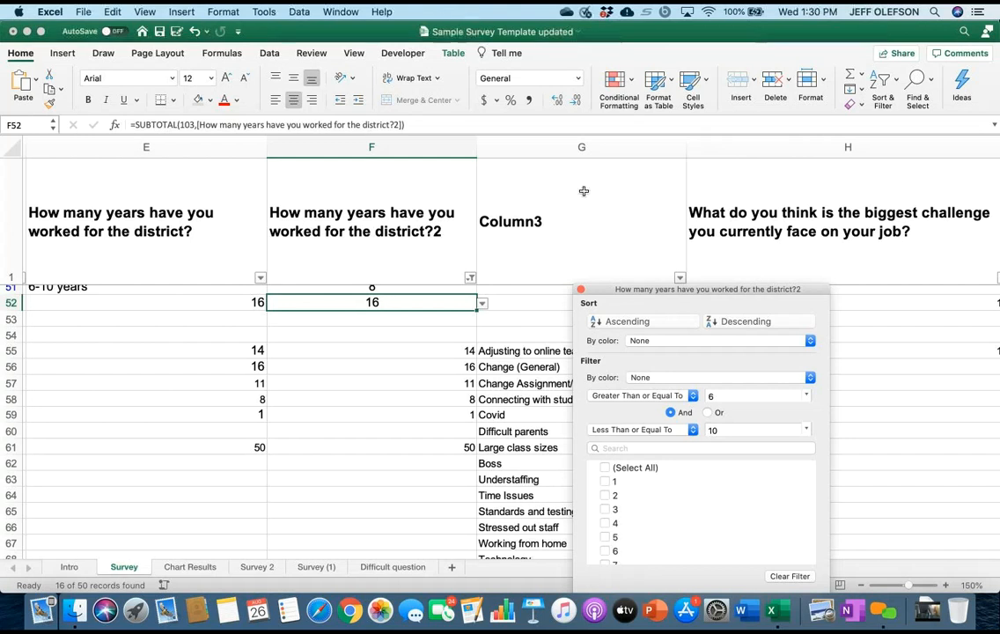
{"action": "scroll", "coordinate": [584, 193], "scroll_direction": "up", "scroll_amount": 5}
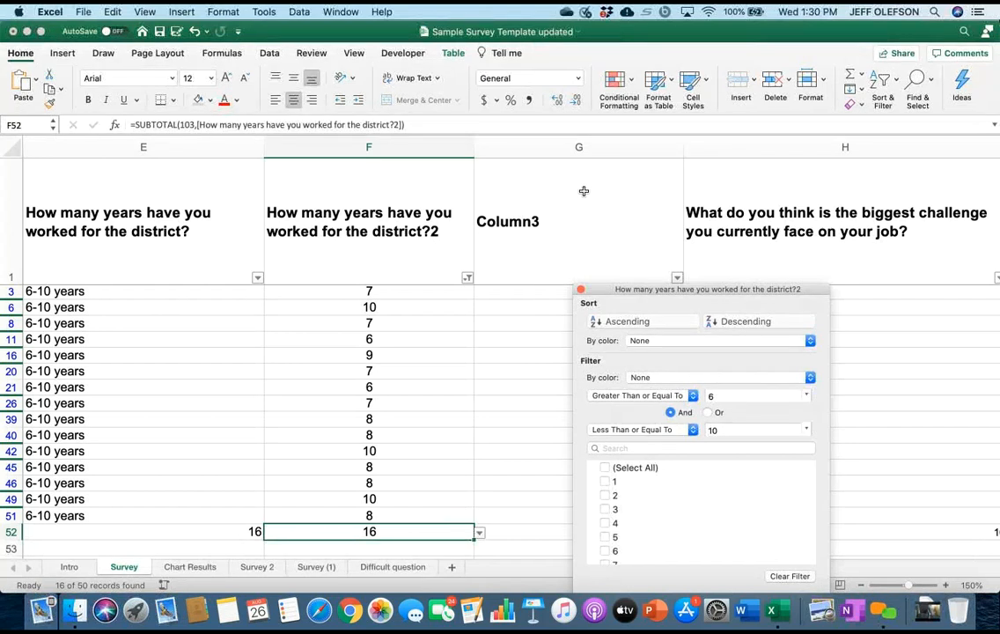
{"action": "scroll", "coordinate": [583, 191], "scroll_direction": "up", "scroll_amount": 1}
{"action": "scroll", "coordinate": [584, 194], "scroll_direction": "left", "scroll_amount": 1}
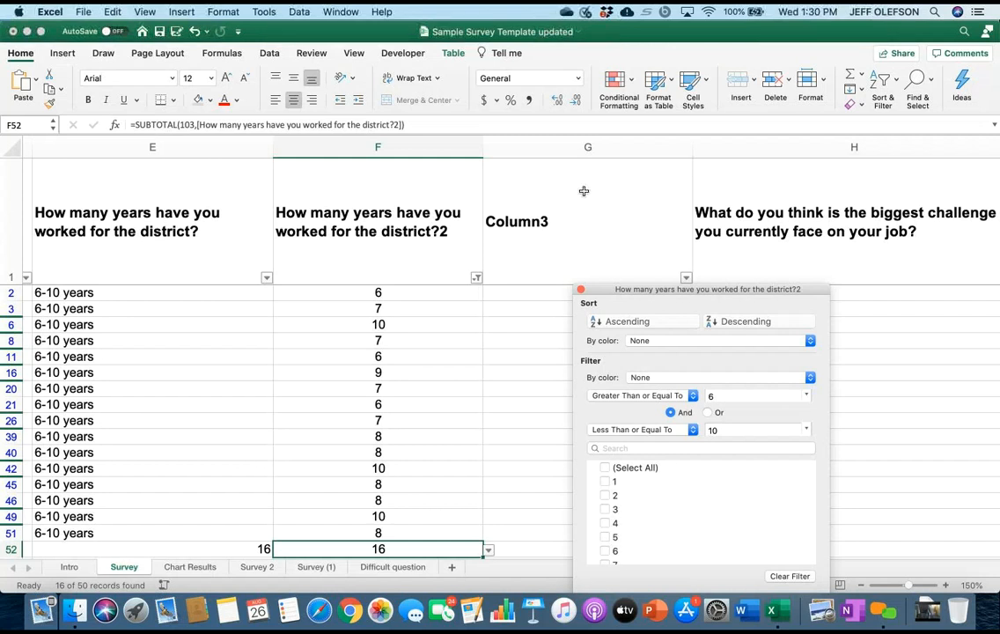
{"action": "left_click", "coordinate": [583, 196]}
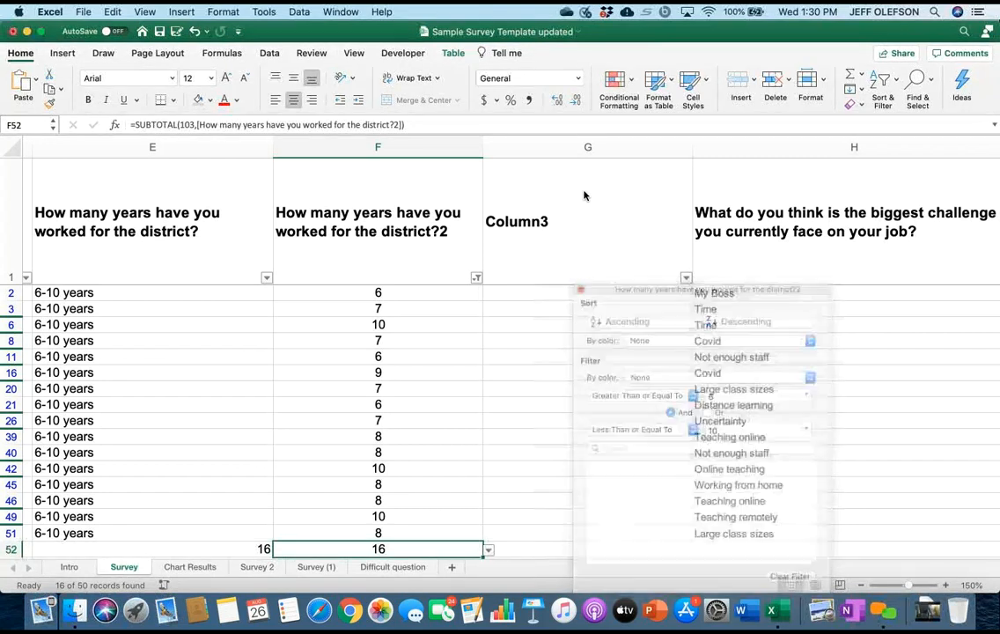
{"action": "scroll", "coordinate": [584, 196], "scroll_direction": "right", "scroll_amount": 10}
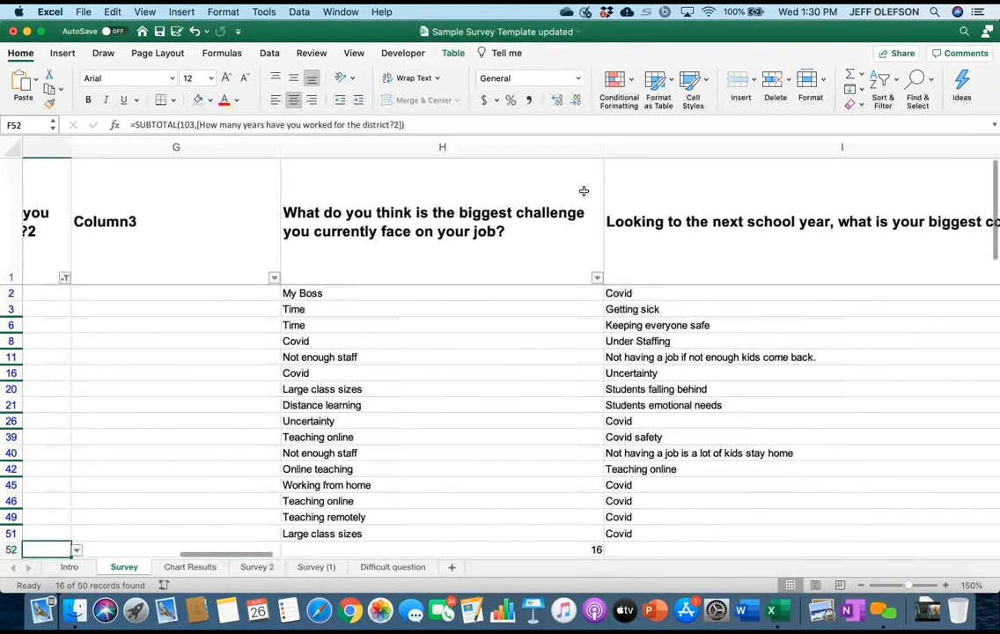
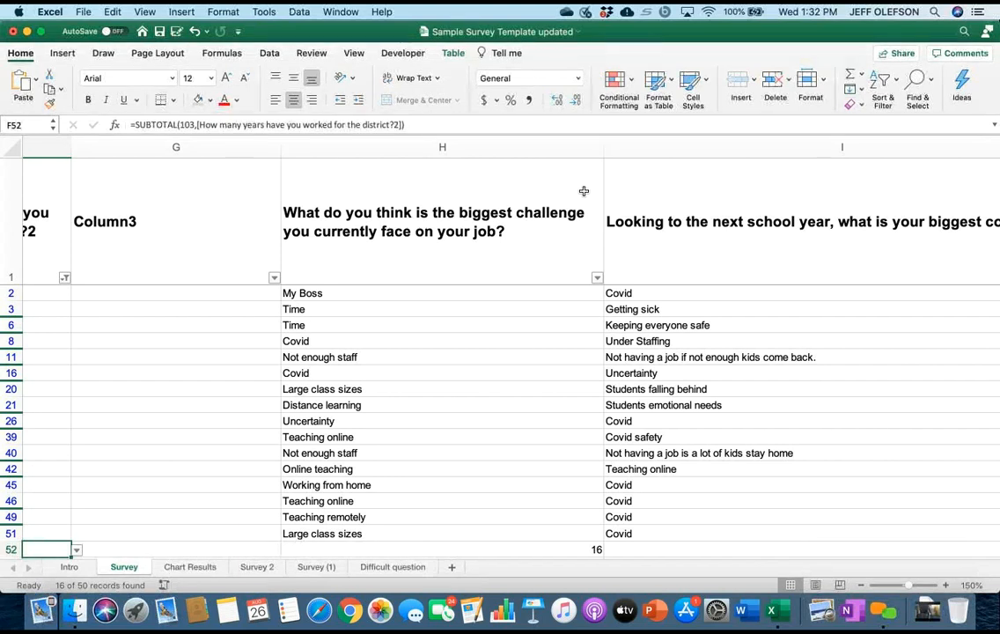
Remove the value-range condition from the numeric years-worked column F and close its filter settings.
{"action": "scroll", "coordinate": [584, 191], "scroll_direction": "right", "scroll_amount": 5}
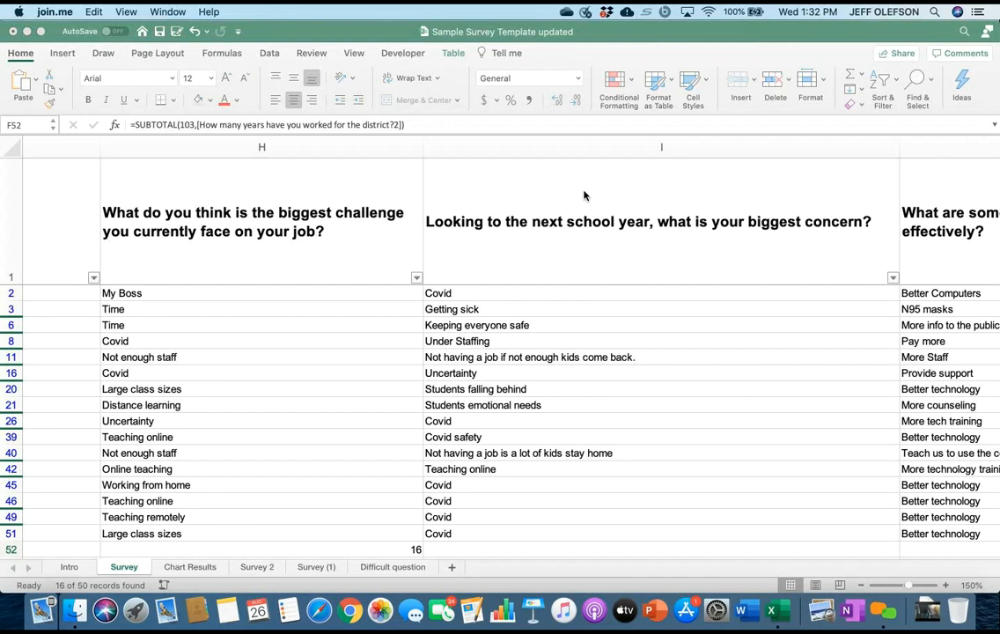
{"action": "scroll", "coordinate": [584, 195], "scroll_direction": "right", "scroll_amount": 3}
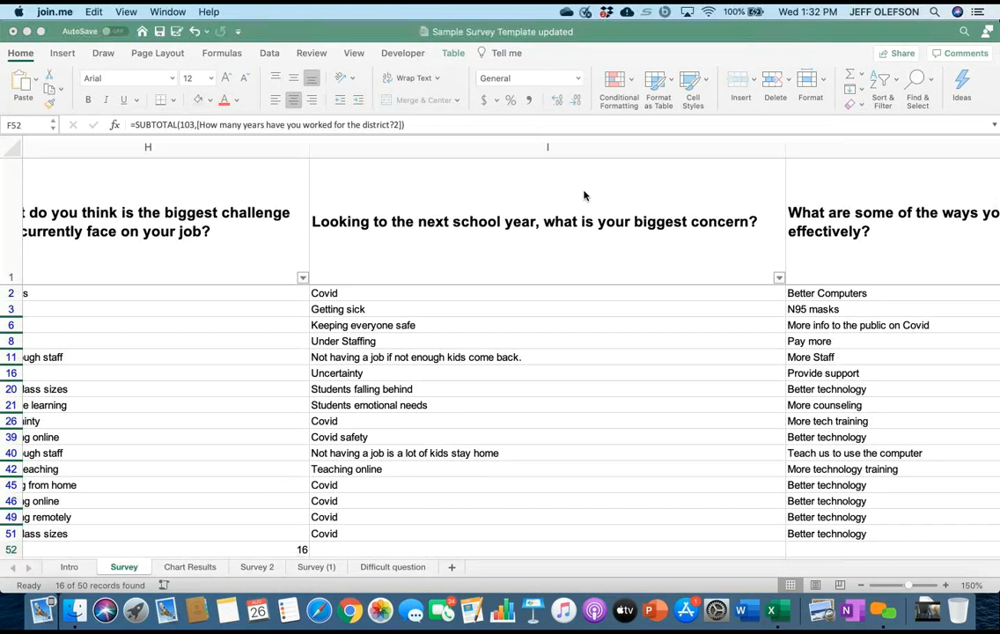
{"action": "scroll", "coordinate": [584, 196], "scroll_direction": "left", "scroll_amount": 1}
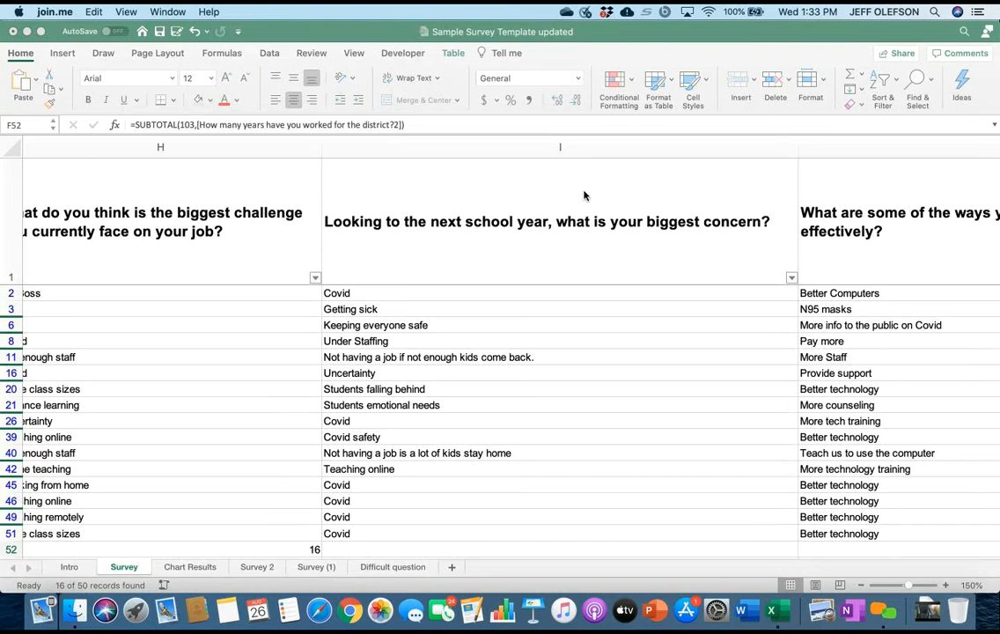
{"action": "scroll", "coordinate": [584, 195], "scroll_direction": "left", "scroll_amount": 10}
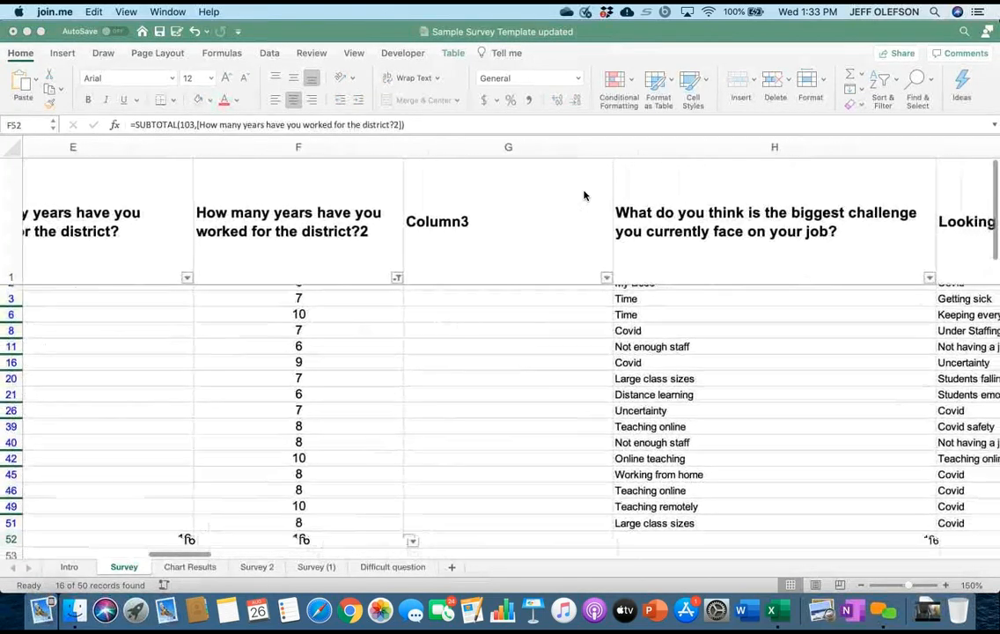
{"action": "left_click", "coordinate": [583, 195]}
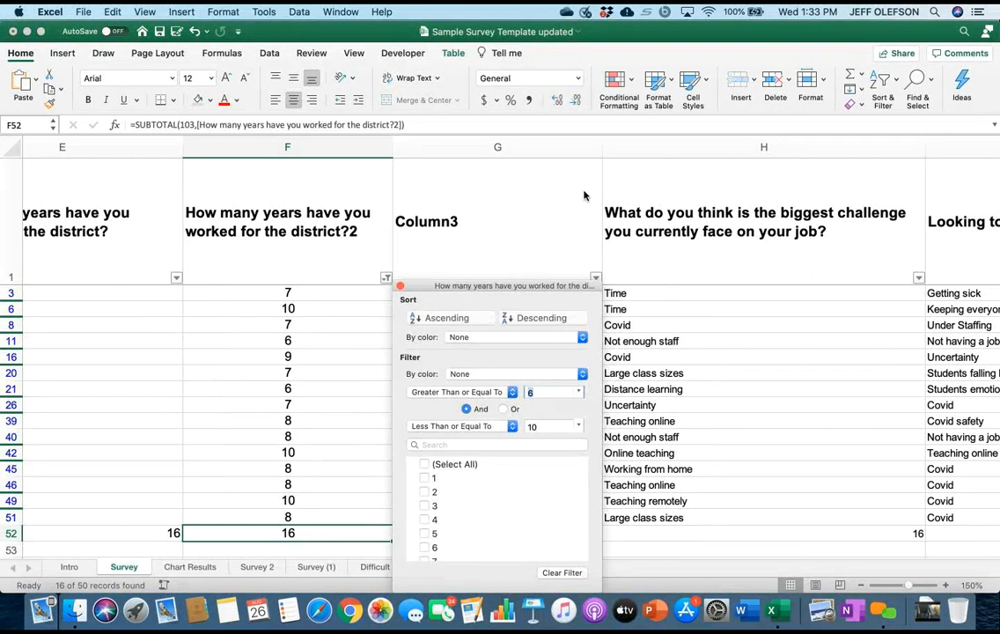
{"action": "left_click", "coordinate": [462, 393]}
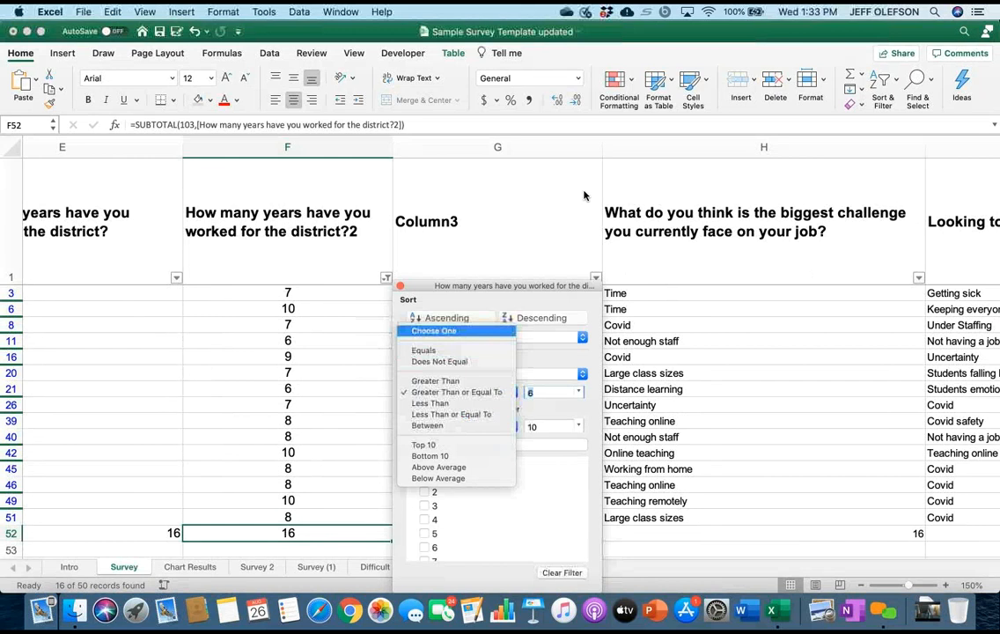
{"action": "left_click", "coordinate": [441, 331]}
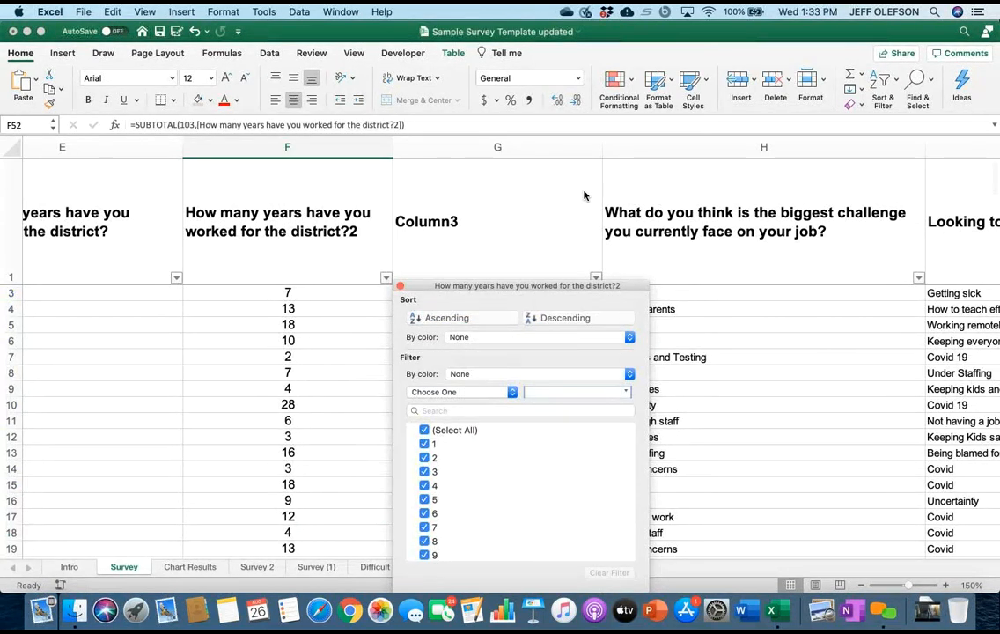
{"action": "left_click", "coordinate": [400, 286]}
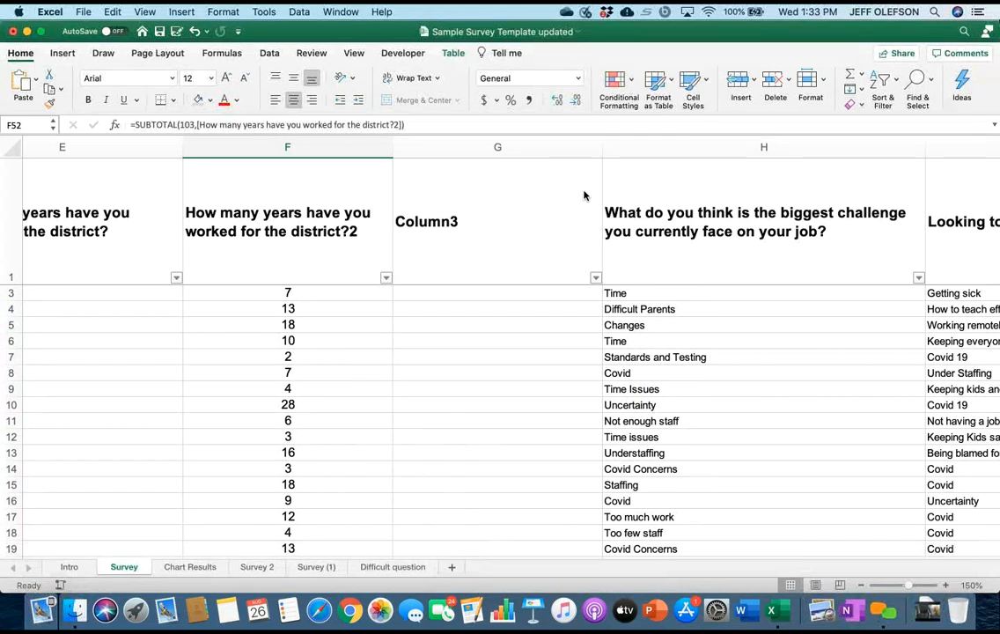
Read through the unfiltered open-ended answers on biggest challenge, biggest concern and district support in columns H to J.
{"action": "scroll", "coordinate": [584, 195], "scroll_direction": "right", "scroll_amount": 4}
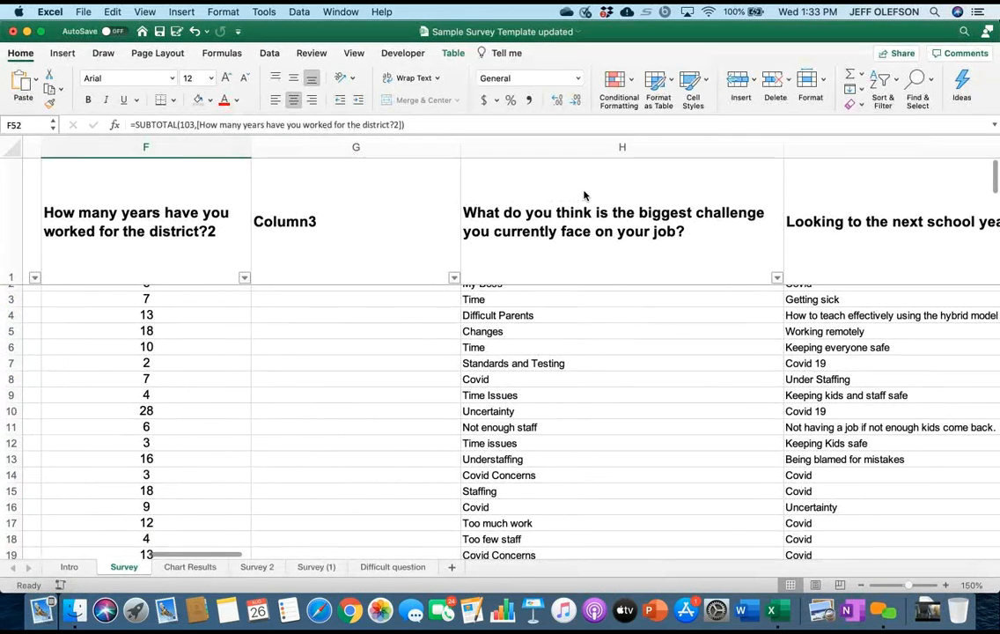
{"action": "scroll", "coordinate": [584, 196], "scroll_direction": "right", "scroll_amount": 6}
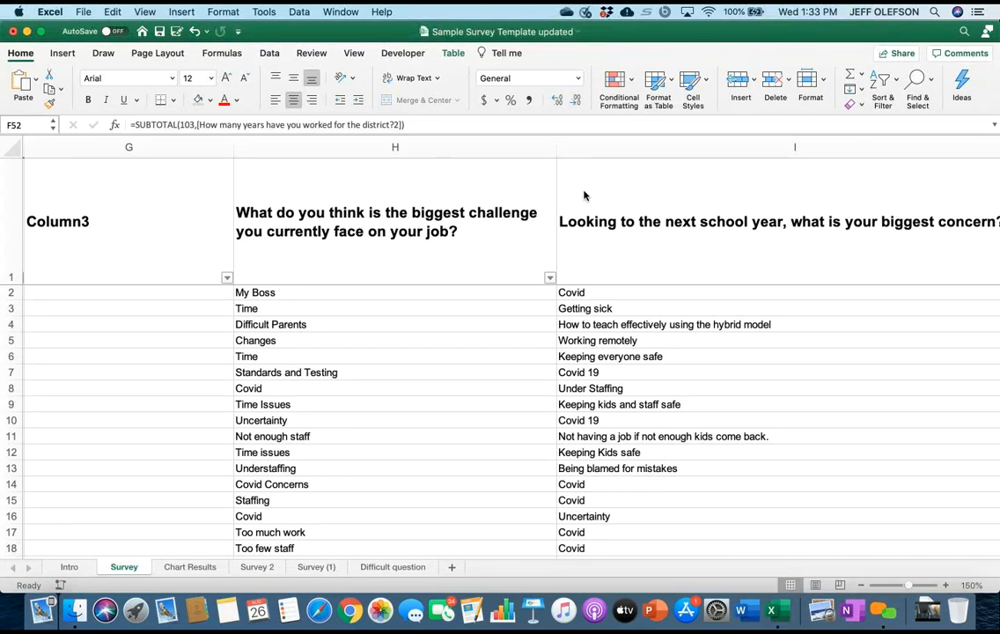
{"action": "scroll", "coordinate": [583, 193], "scroll_direction": "right", "scroll_amount": 5}
{"action": "scroll", "coordinate": [584, 193], "scroll_direction": "down", "scroll_amount": 1}
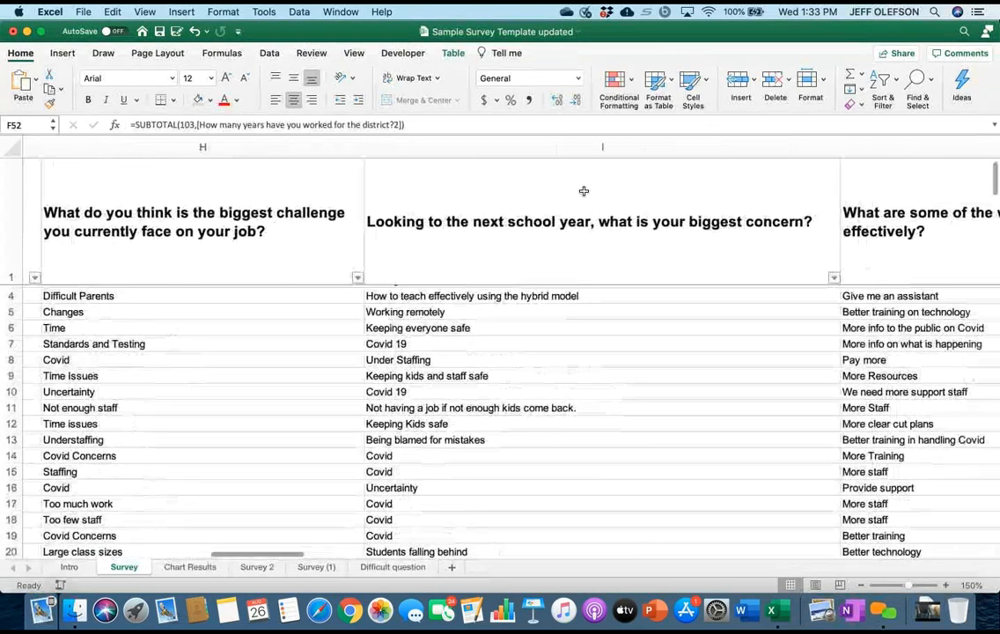
{"action": "scroll", "coordinate": [584, 191], "scroll_direction": "right", "scroll_amount": 2}
{"action": "scroll", "coordinate": [584, 191], "scroll_direction": "up", "scroll_amount": 1}
{"action": "scroll", "coordinate": [584, 191], "scroll_direction": "left", "scroll_amount": 3}
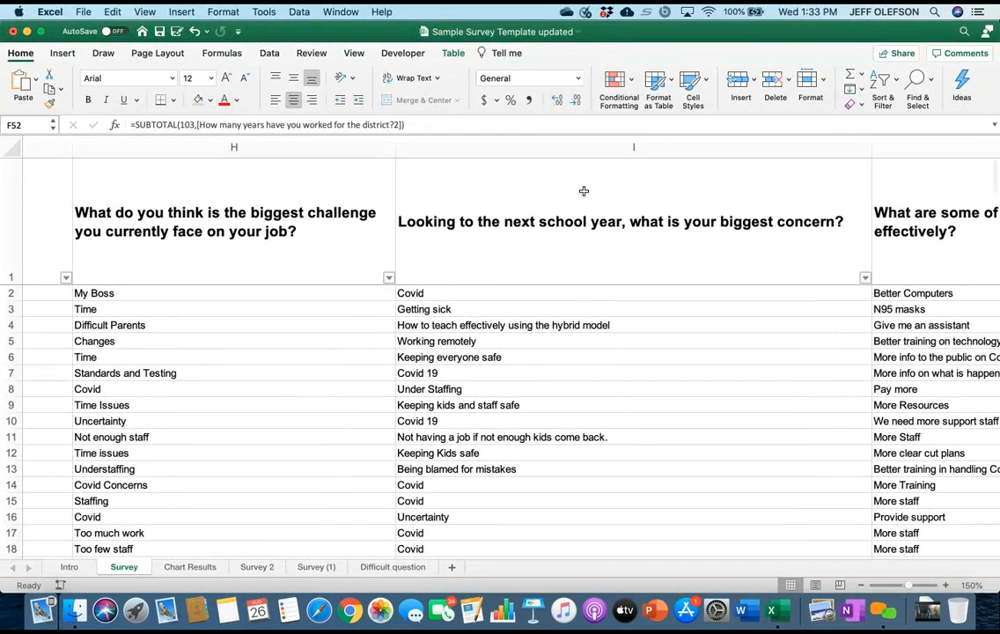
{"action": "scroll", "coordinate": [583, 191], "scroll_direction": "right", "scroll_amount": 3}
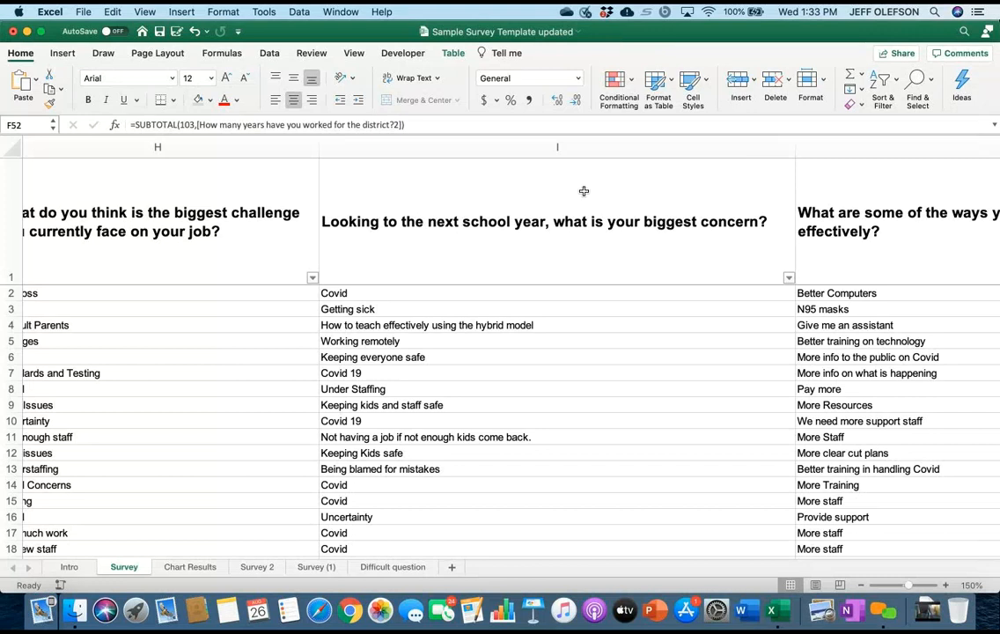
{"action": "scroll", "coordinate": [584, 191], "scroll_direction": "down", "scroll_amount": 2}
{"action": "scroll", "coordinate": [584, 191], "scroll_direction": "up", "scroll_amount": 2}
{"action": "scroll", "coordinate": [584, 191], "scroll_direction": "left", "scroll_amount": 1}
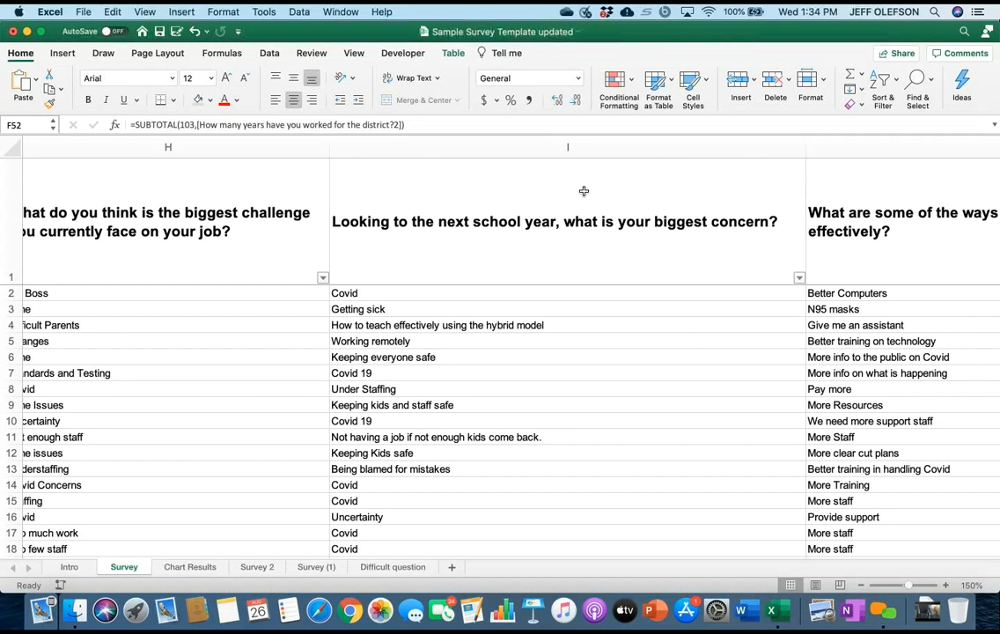
{"action": "scroll", "coordinate": [583, 191], "scroll_direction": "right", "scroll_amount": 3}
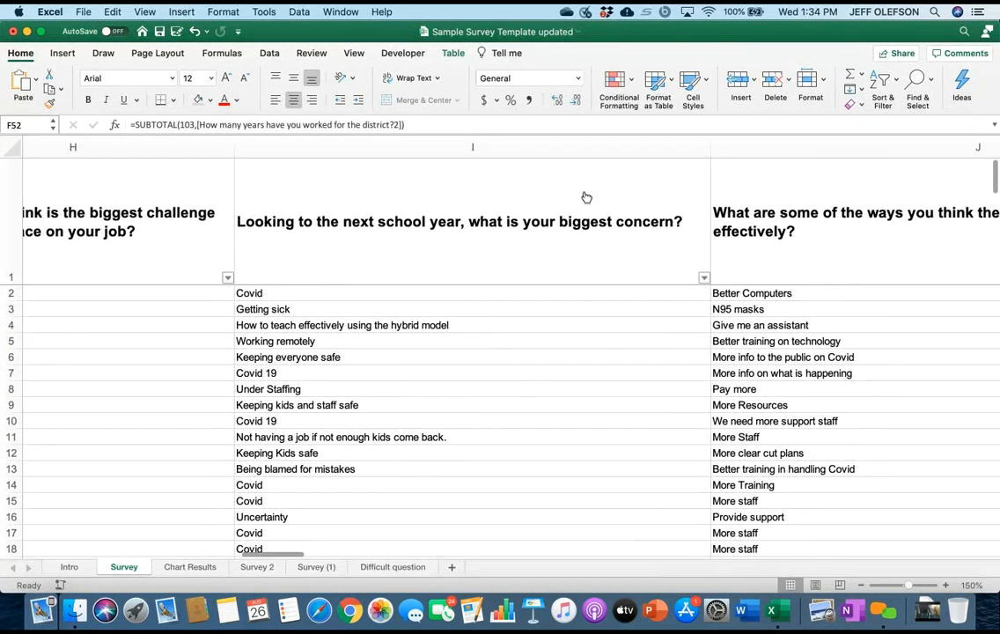
Review the distinct answers in the filter list of biggest-concern column I alongside its rows, and close the list without filtering.
{"action": "left_click", "coordinate": [704, 277]}
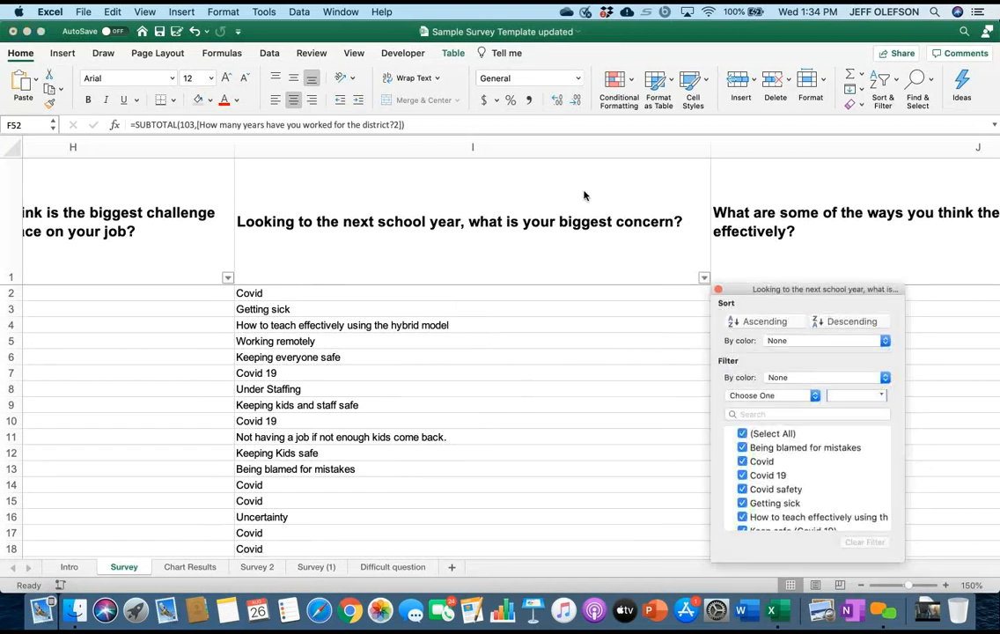
{"action": "scroll", "coordinate": [805, 480], "scroll_direction": "down", "scroll_amount": 5}
{"action": "scroll", "coordinate": [805, 480], "scroll_direction": "up", "scroll_amount": 5}
{"action": "scroll", "coordinate": [583, 191], "scroll_direction": "down", "scroll_amount": 5}
{"action": "scroll", "coordinate": [584, 191], "scroll_direction": "left", "scroll_amount": 1}
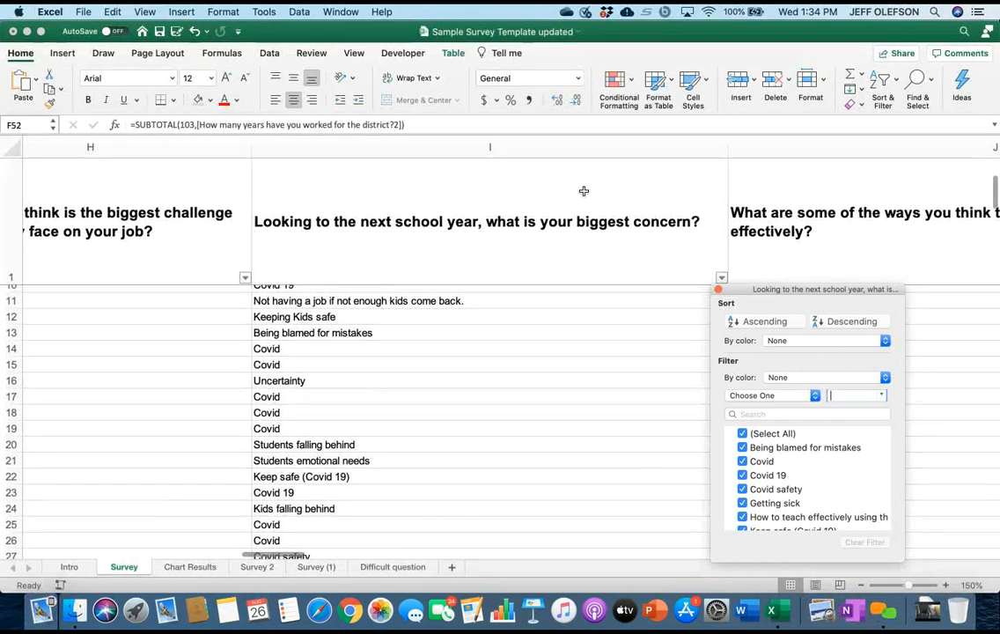
{"action": "scroll", "coordinate": [584, 191], "scroll_direction": "left", "scroll_amount": 1}
{"action": "scroll", "coordinate": [583, 191], "scroll_direction": "down", "scroll_amount": 10}
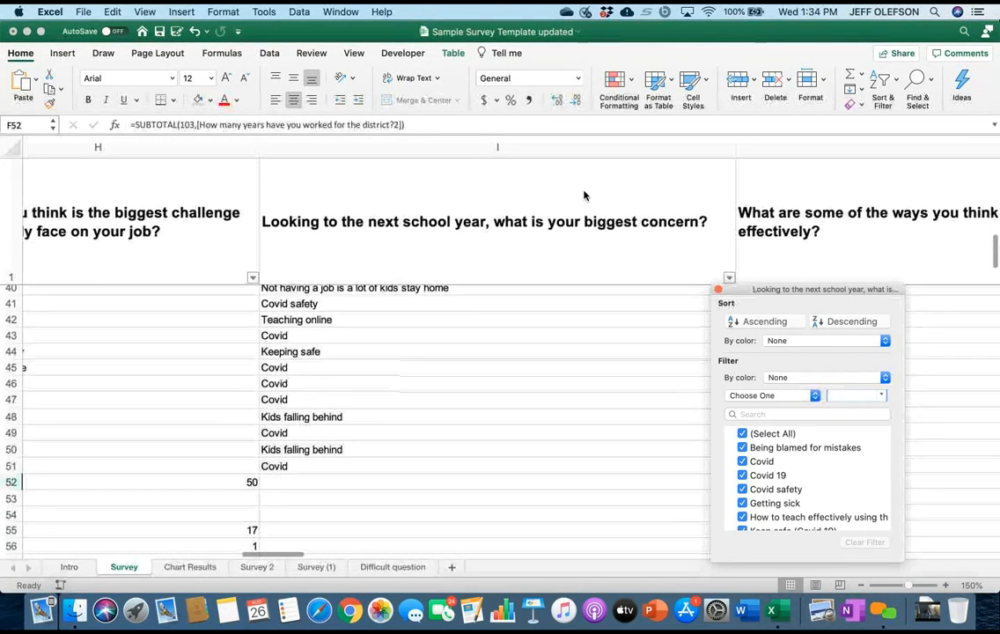
{"action": "scroll", "coordinate": [584, 194], "scroll_direction": "up", "scroll_amount": 6}
{"action": "scroll", "coordinate": [584, 195], "scroll_direction": "up", "scroll_amount": 7}
{"action": "scroll", "coordinate": [584, 194], "scroll_direction": "right", "scroll_amount": 1}
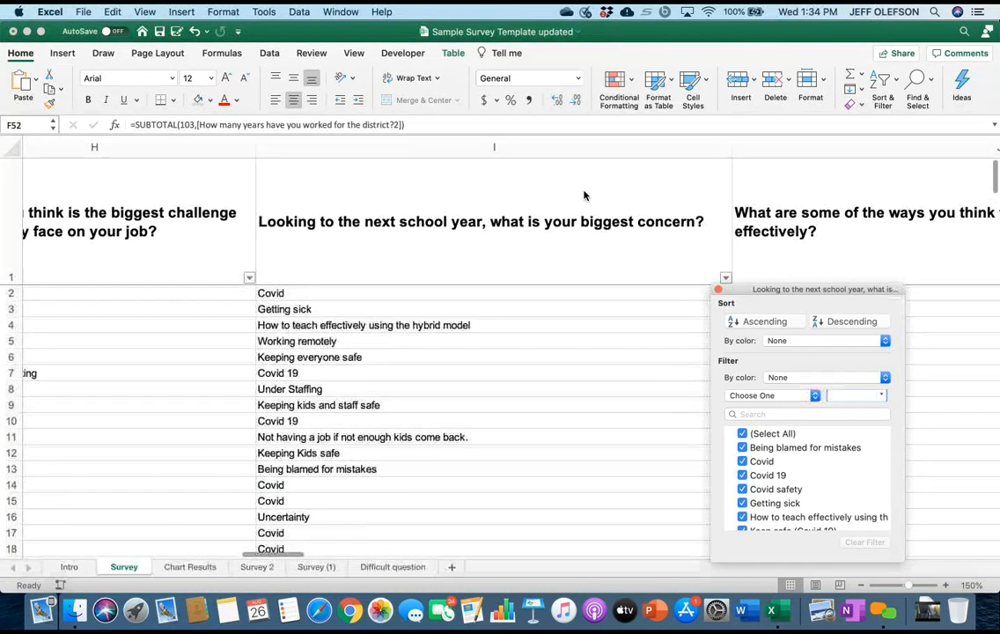
{"action": "scroll", "coordinate": [583, 191], "scroll_direction": "down", "scroll_amount": 10}
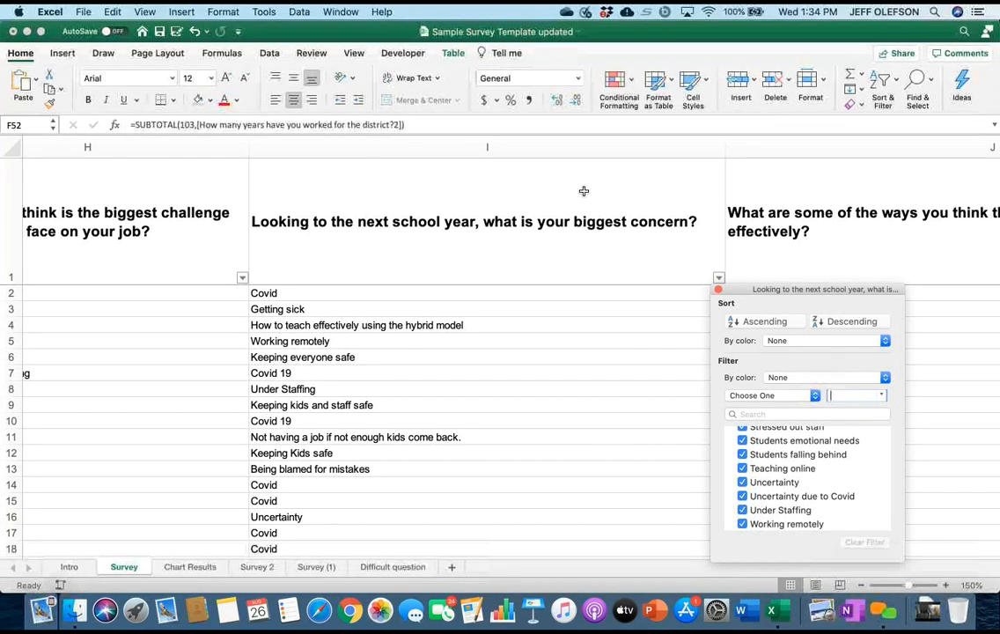
{"action": "scroll", "coordinate": [583, 191], "scroll_direction": "down", "scroll_amount": 3}
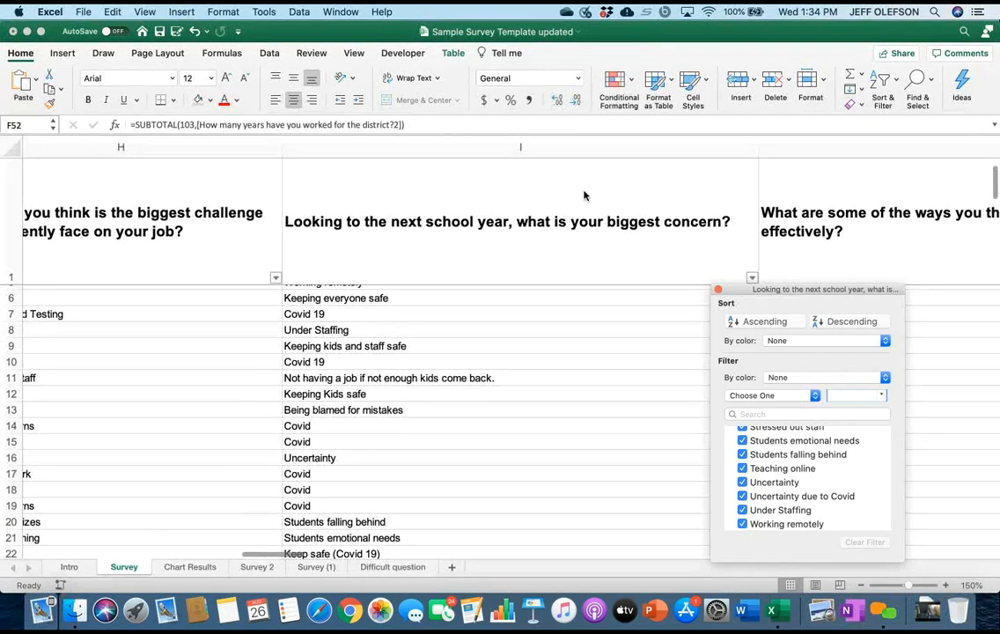
{"action": "scroll", "coordinate": [586, 195], "scroll_direction": "up", "scroll_amount": 3}
{"action": "scroll", "coordinate": [583, 195], "scroll_direction": "right", "scroll_amount": 2}
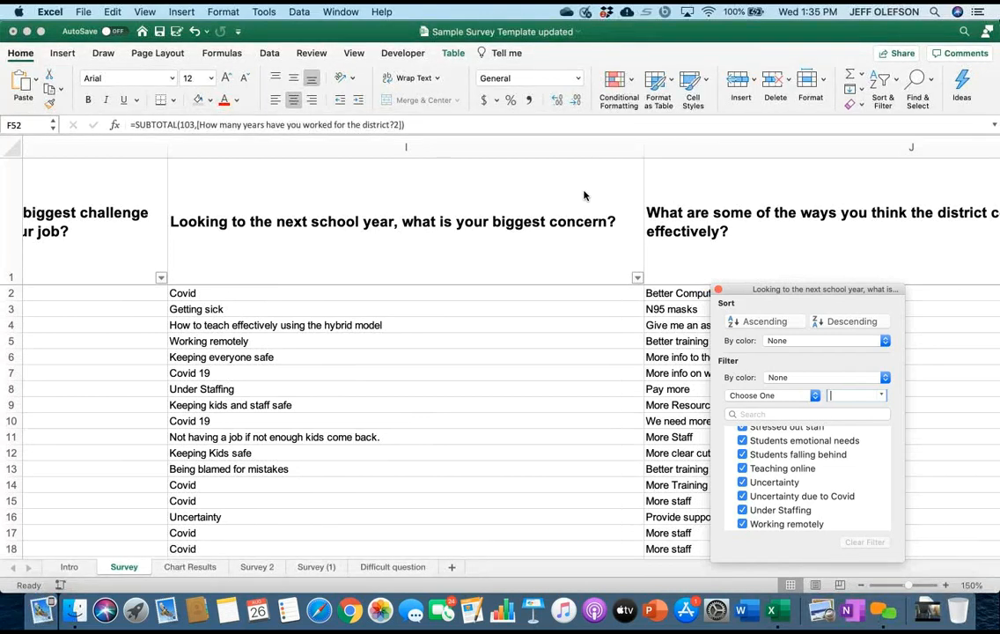
{"action": "key", "text": "Escape"}
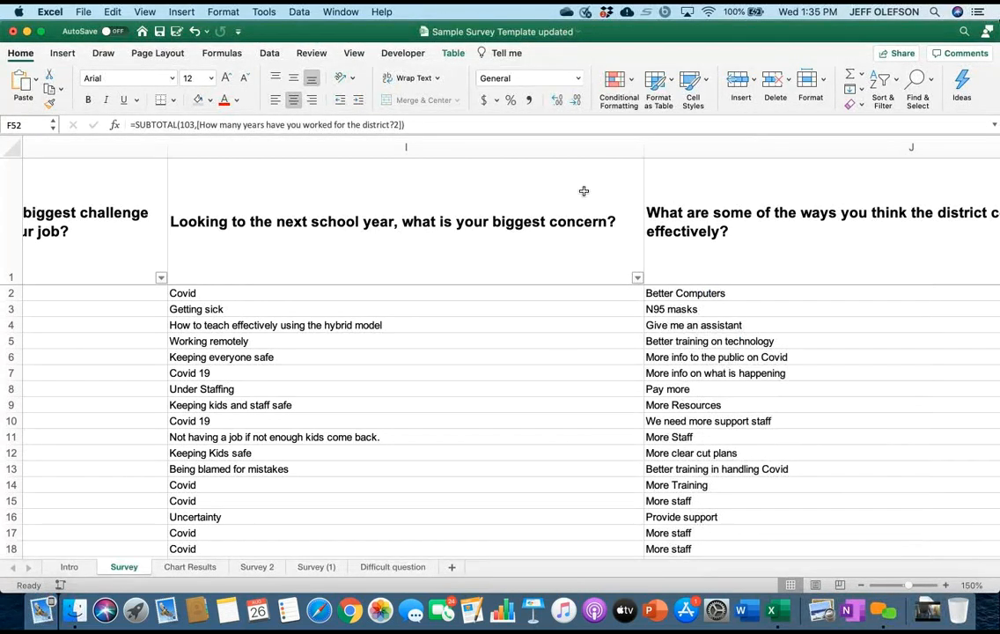
Sort the survey table in ascending order by the biggest-concern answers in column I.
{"action": "left_click", "coordinate": [585, 196]}
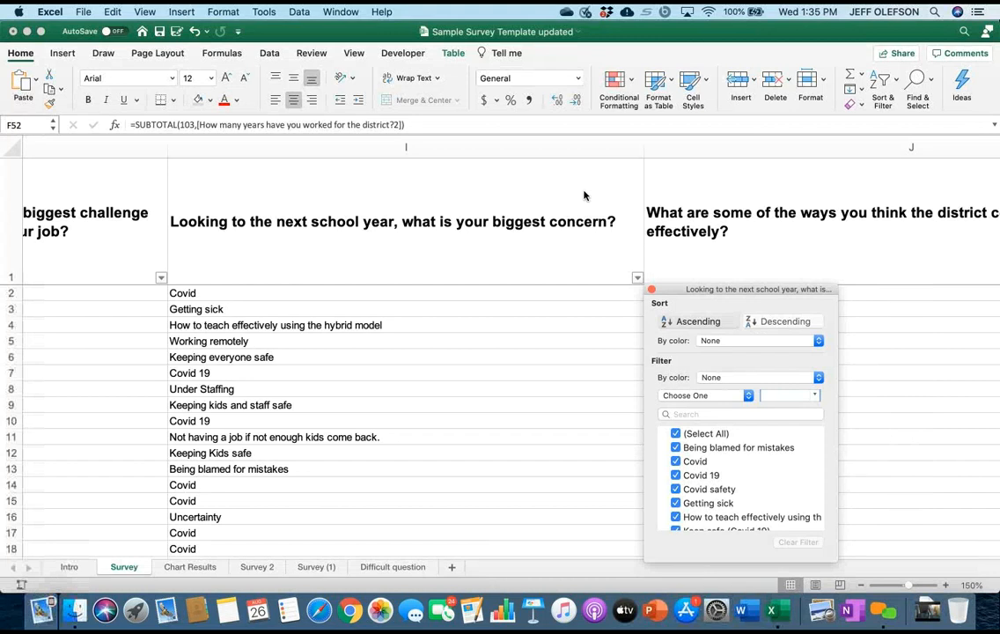
{"action": "left_click", "coordinate": [698, 321]}
{"action": "scroll", "coordinate": [585, 196], "scroll_direction": "left", "scroll_amount": 1}
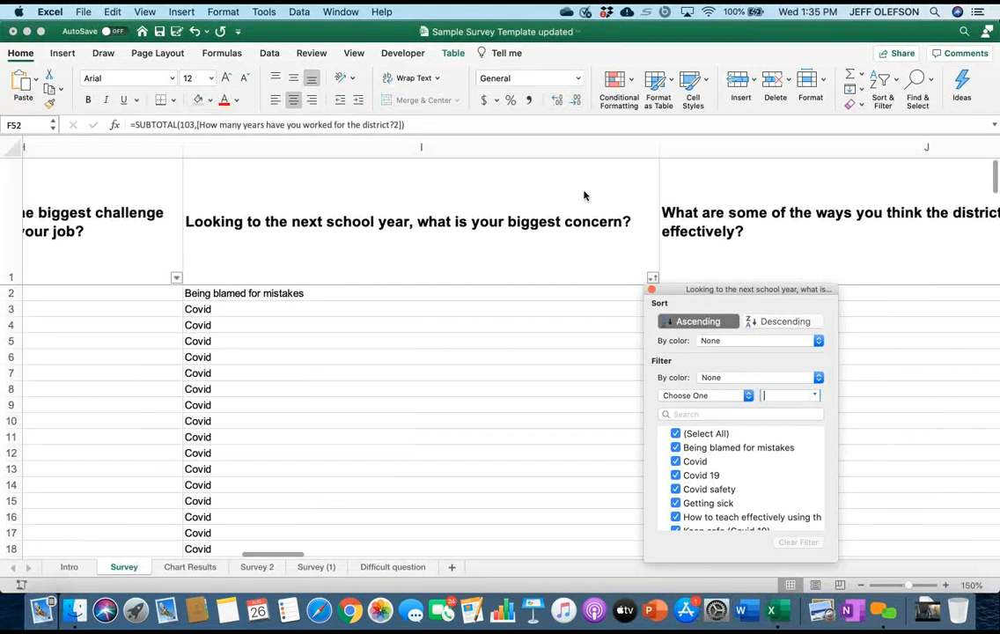
Examine the grouped biggest-concern answers in column I and compare with column H's category tally below the table.
{"action": "scroll", "coordinate": [583, 195], "scroll_direction": "down", "scroll_amount": 5}
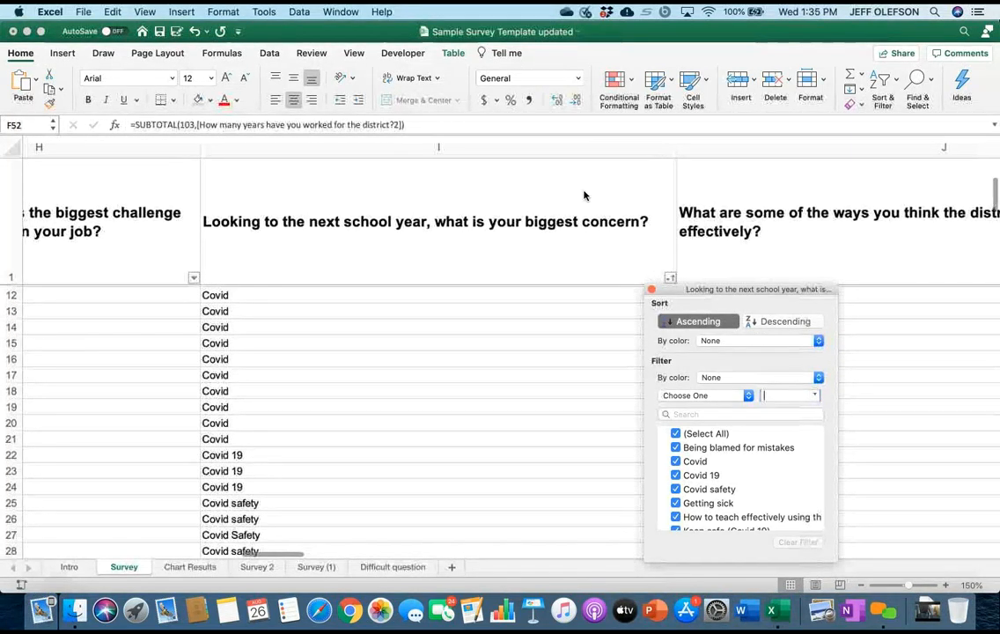
{"action": "scroll", "coordinate": [583, 195], "scroll_direction": "down", "scroll_amount": 5}
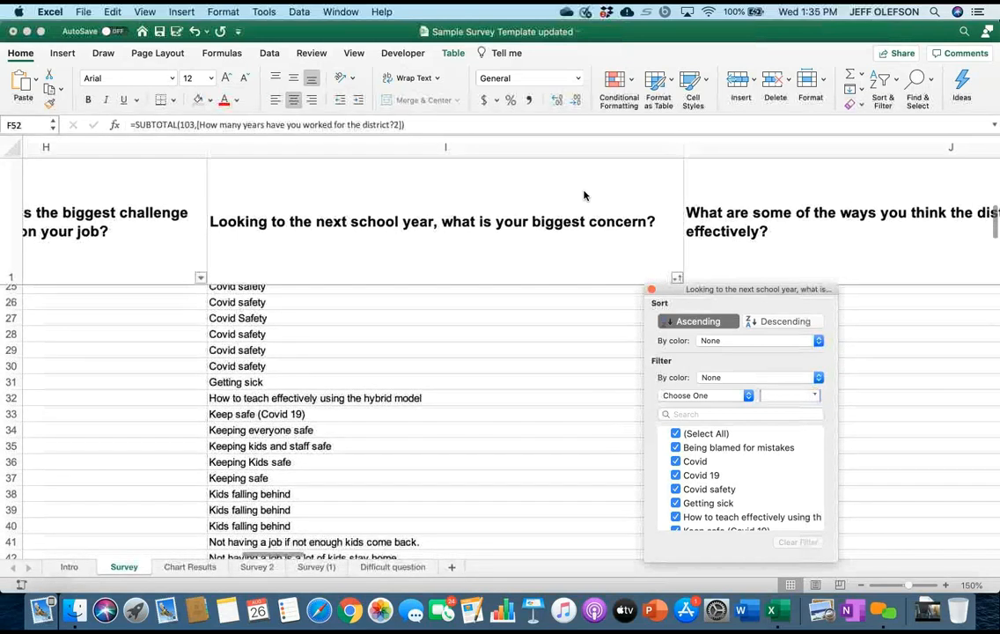
{"action": "scroll", "coordinate": [583, 196], "scroll_direction": "down", "scroll_amount": 3}
{"action": "scroll", "coordinate": [584, 195], "scroll_direction": "down", "scroll_amount": 5}
{"action": "scroll", "coordinate": [584, 195], "scroll_direction": "up", "scroll_amount": 3}
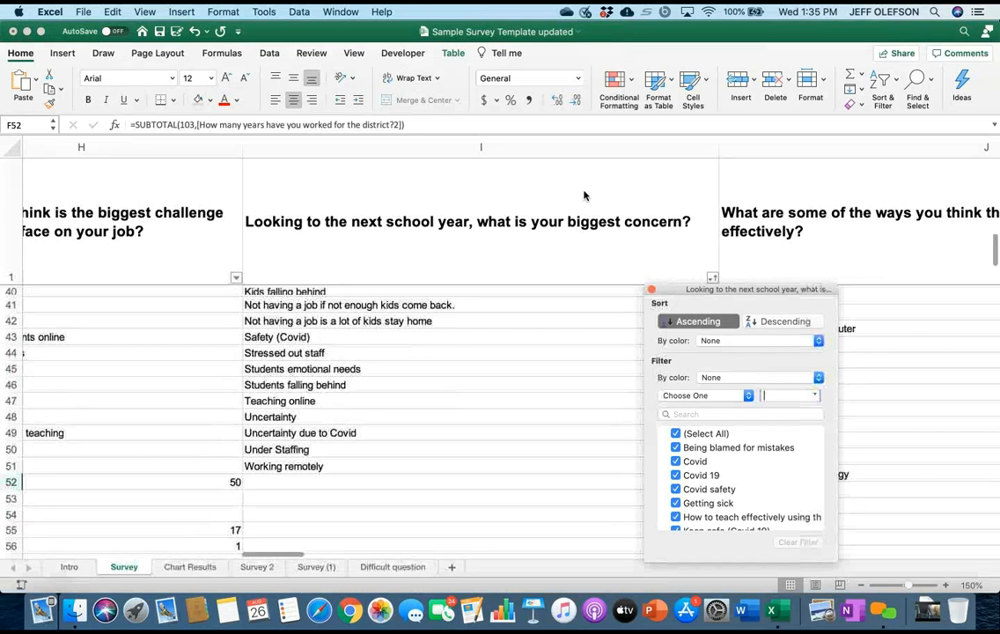
{"action": "scroll", "coordinate": [584, 195], "scroll_direction": "down", "scroll_amount": 5}
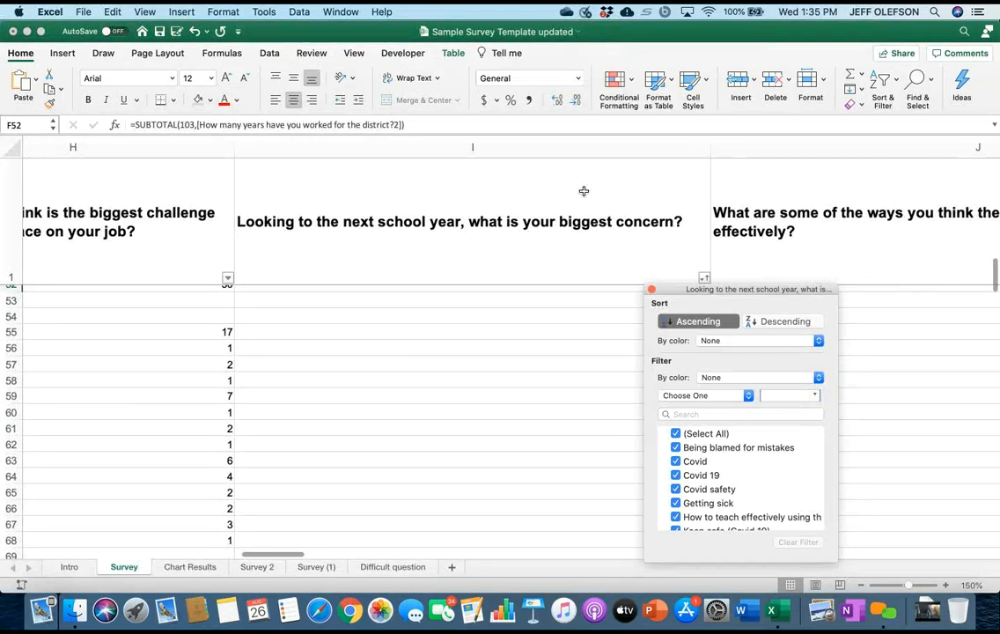
{"action": "scroll", "coordinate": [584, 191], "scroll_direction": "up", "scroll_amount": 15}
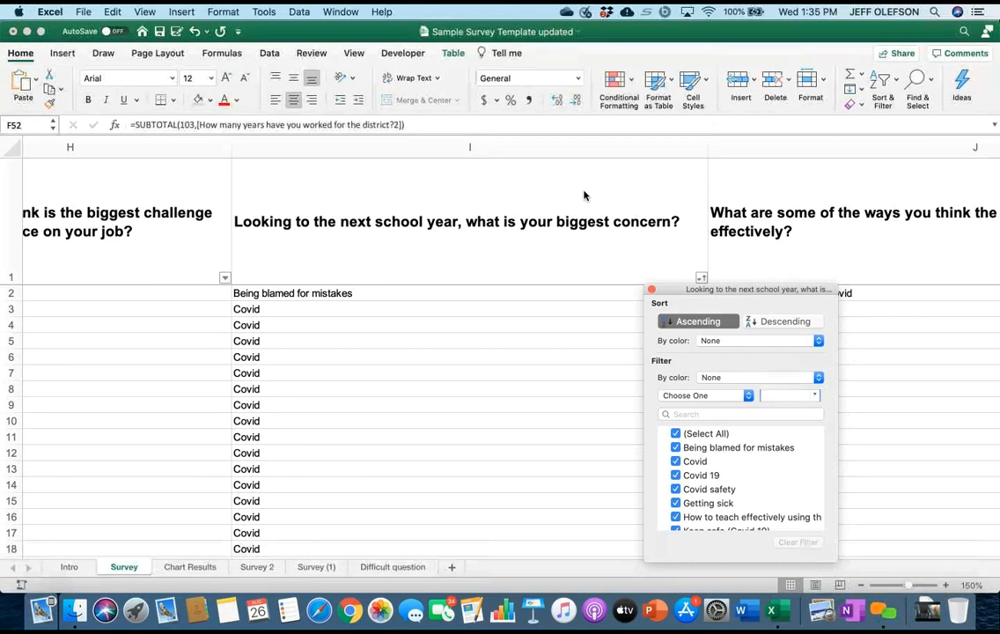
{"action": "scroll", "coordinate": [585, 195], "scroll_direction": "down", "scroll_amount": 9}
{"action": "scroll", "coordinate": [585, 195], "scroll_direction": "up", "scroll_amount": 9}
{"action": "scroll", "coordinate": [584, 195], "scroll_direction": "down", "scroll_amount": 15}
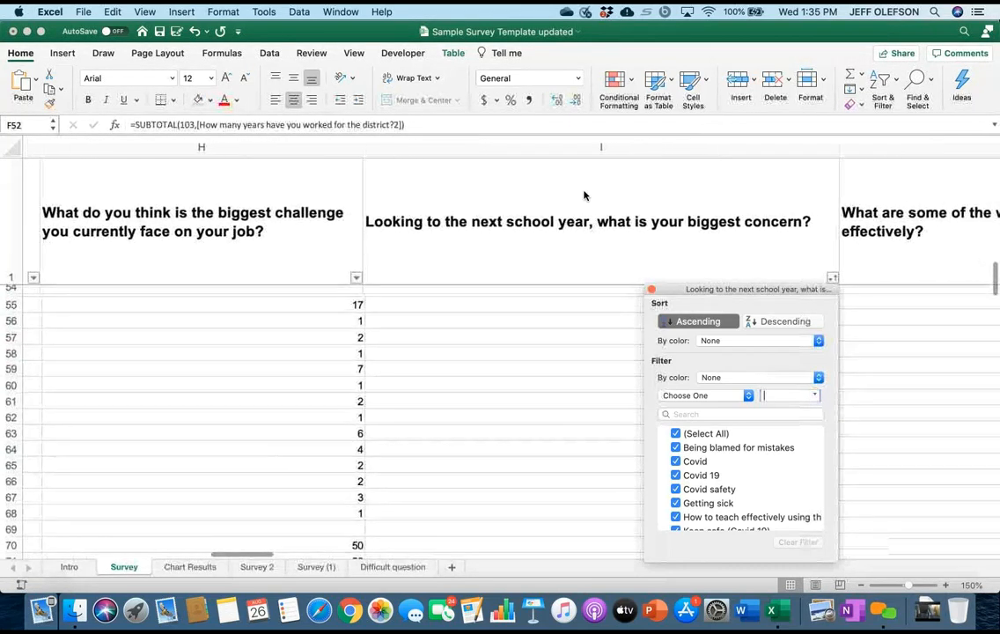
{"action": "scroll", "coordinate": [584, 195], "scroll_direction": "up", "scroll_amount": 3}
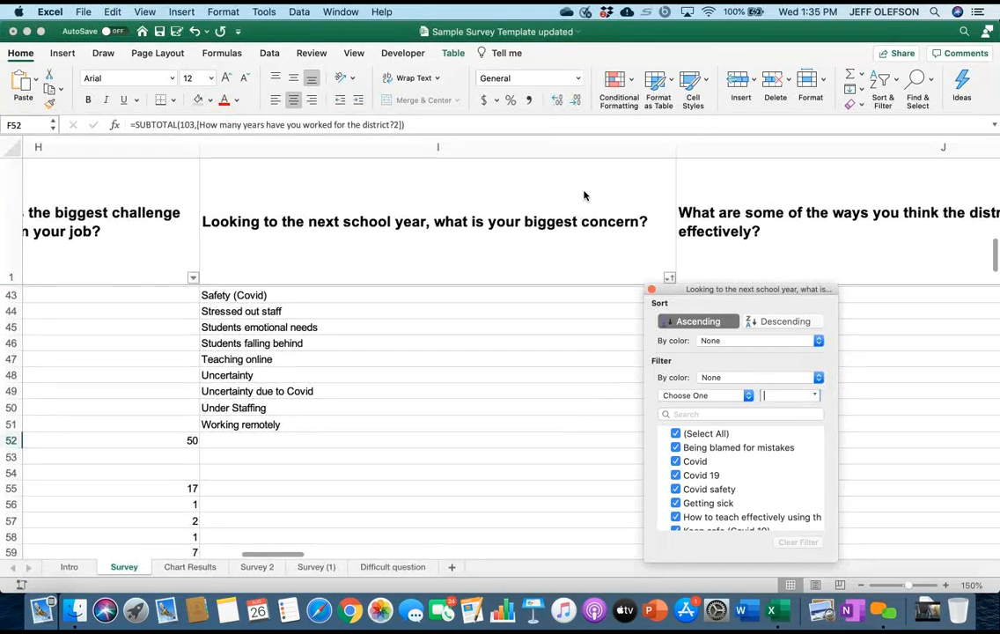
Close column I's filter settings and set the sheet zoom to 25% to view the whole survey table.
{"action": "scroll", "coordinate": [583, 191], "scroll_direction": "down", "scroll_amount": 10}
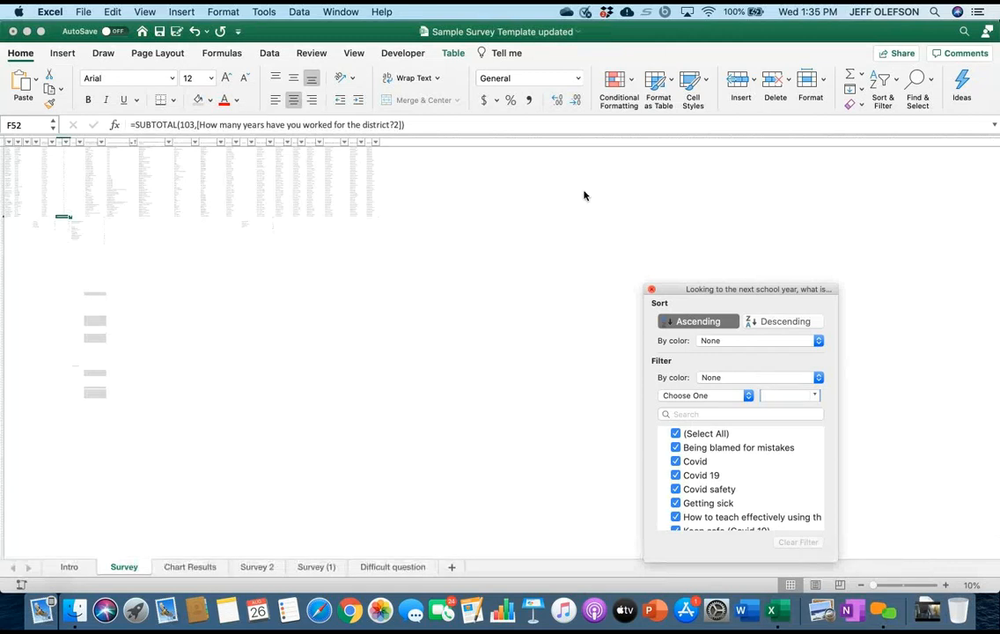
{"action": "left_click", "coordinate": [584, 194]}
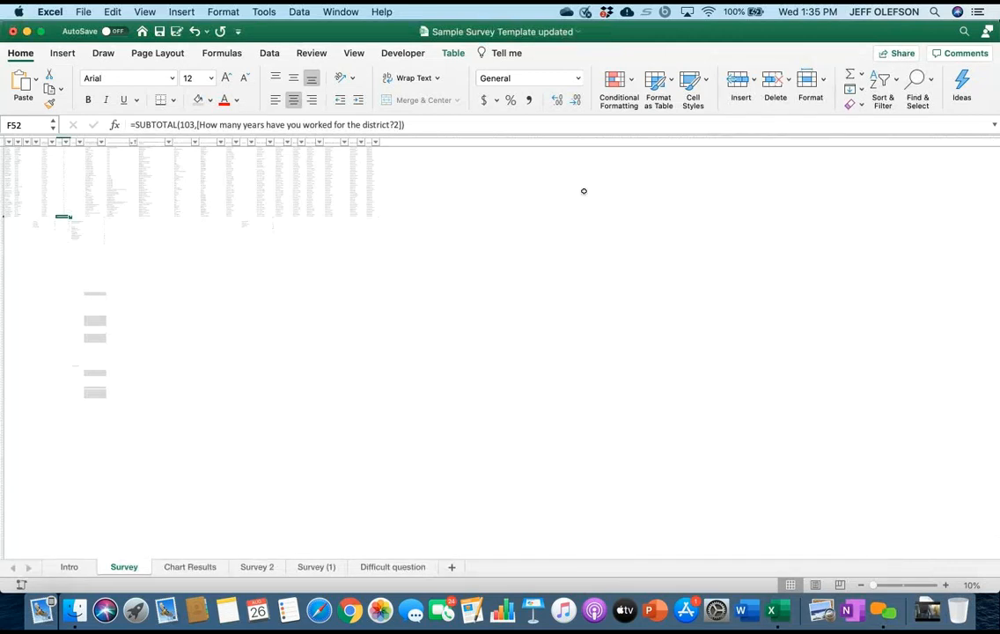
{"action": "scroll", "coordinate": [583, 191], "scroll_direction": "up", "scroll_amount": 3}
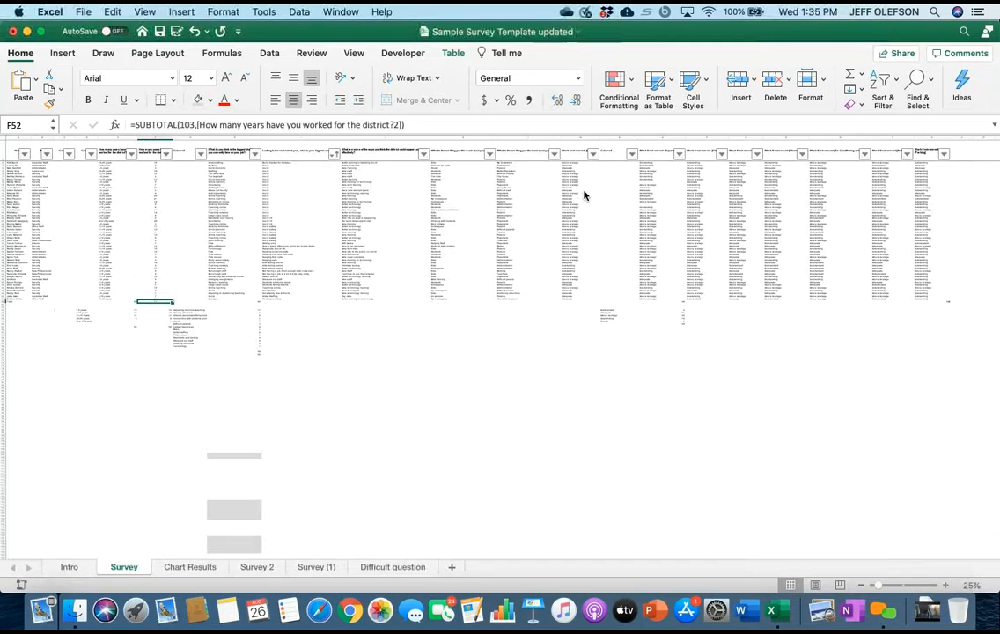
Examine the biggest-challenge category tally below column H alongside the years-worked counts and the full survey table.
{"action": "scroll", "coordinate": [583, 194], "scroll_direction": "up", "scroll_amount": 3}
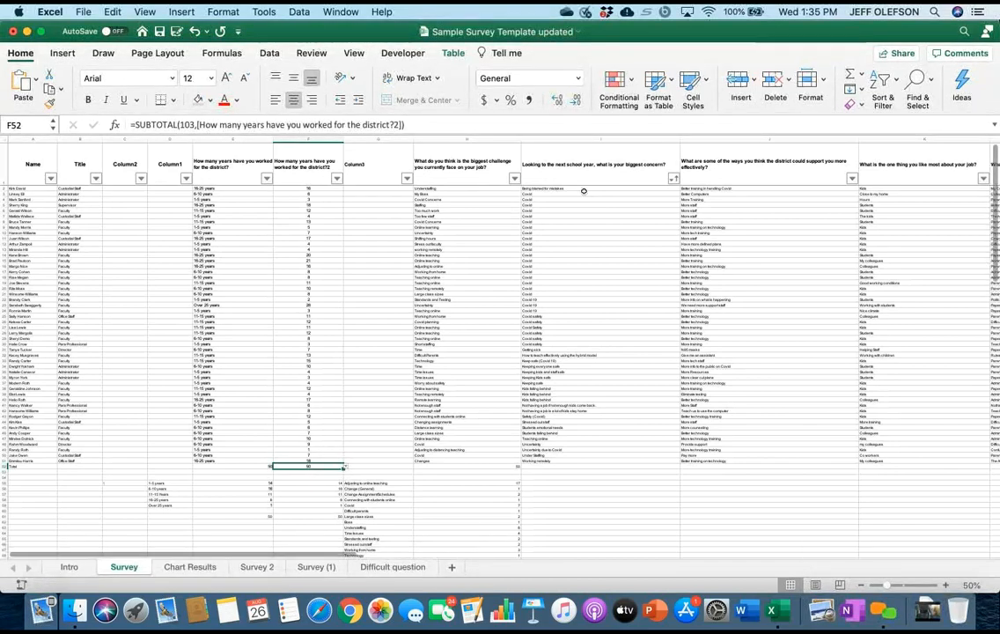
{"action": "scroll", "coordinate": [583, 191], "scroll_direction": "up", "scroll_amount": 5}
{"action": "scroll", "coordinate": [584, 193], "scroll_direction": "down", "scroll_amount": 4}
{"action": "scroll", "coordinate": [583, 191], "scroll_direction": "down", "scroll_amount": 10}
{"action": "scroll", "coordinate": [583, 191], "scroll_direction": "right", "scroll_amount": 5}
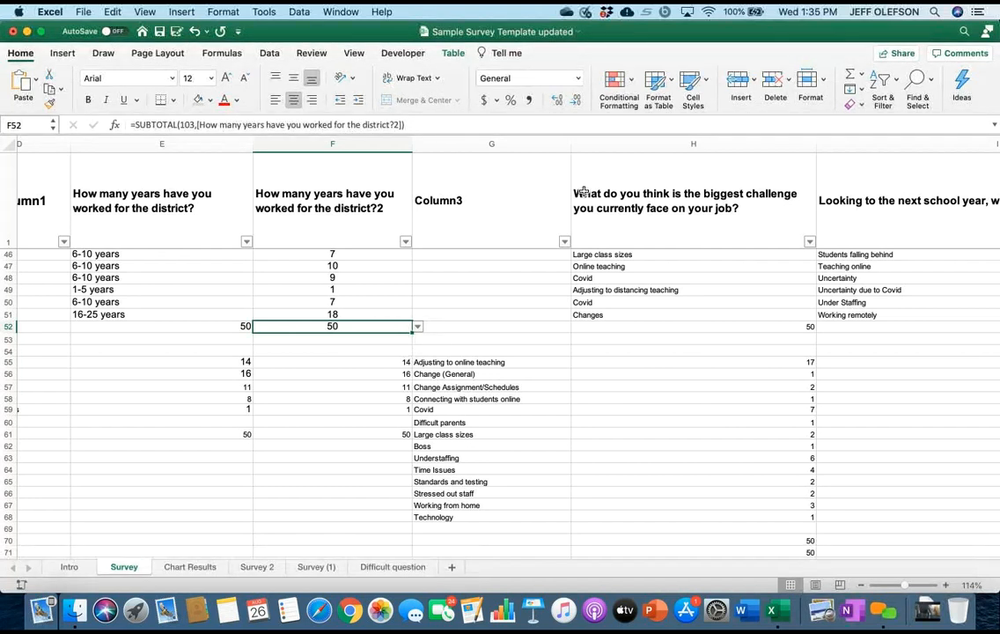
{"action": "scroll", "coordinate": [584, 191], "scroll_direction": "up", "scroll_amount": 5}
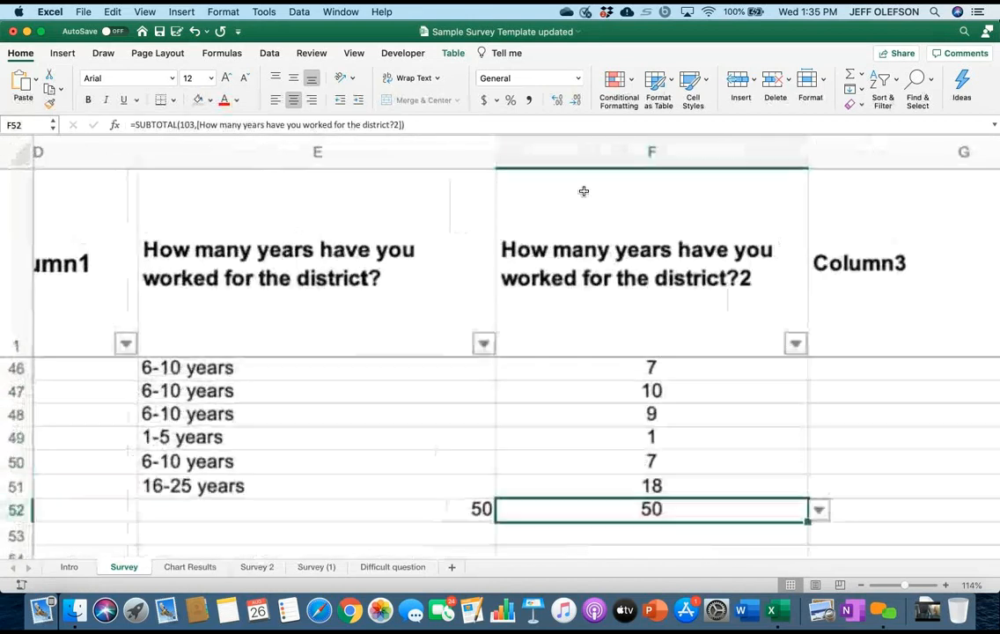
{"action": "scroll", "coordinate": [583, 191], "scroll_direction": "down", "scroll_amount": 4}
{"action": "scroll", "coordinate": [583, 191], "scroll_direction": "right", "scroll_amount": 4}
{"action": "scroll", "coordinate": [583, 191], "scroll_direction": "right", "scroll_amount": 4}
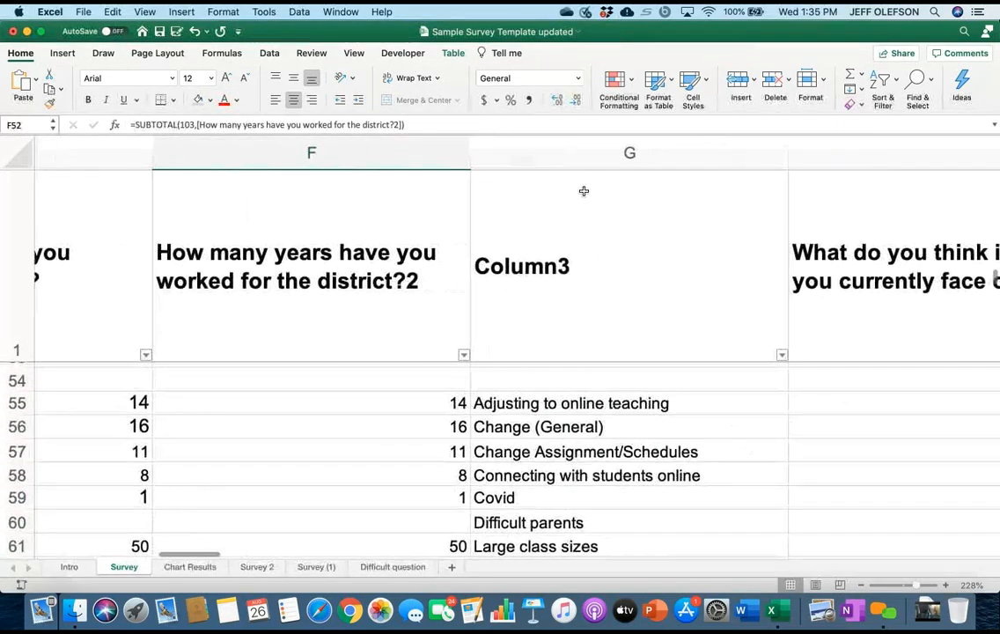
{"action": "scroll", "coordinate": [584, 191], "scroll_direction": "up", "scroll_amount": 1}
{"action": "scroll", "coordinate": [584, 191], "scroll_direction": "right", "scroll_amount": 2}
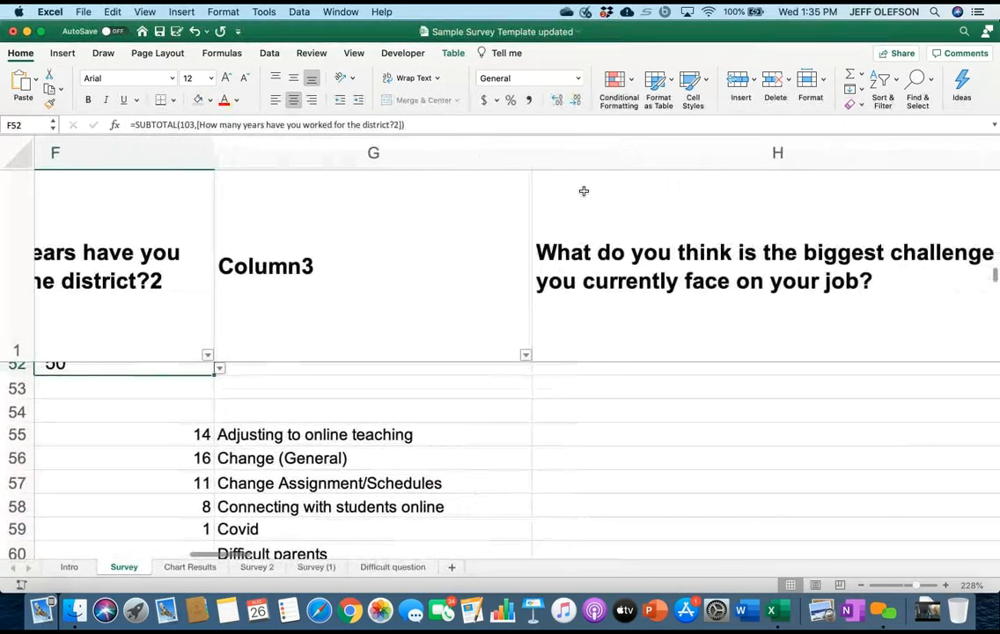
{"action": "scroll", "coordinate": [584, 191], "scroll_direction": "up", "scroll_amount": 1}
{"action": "scroll", "coordinate": [584, 191], "scroll_direction": "down", "scroll_amount": 3}
{"action": "scroll", "coordinate": [583, 191], "scroll_direction": "down", "scroll_amount": 5}
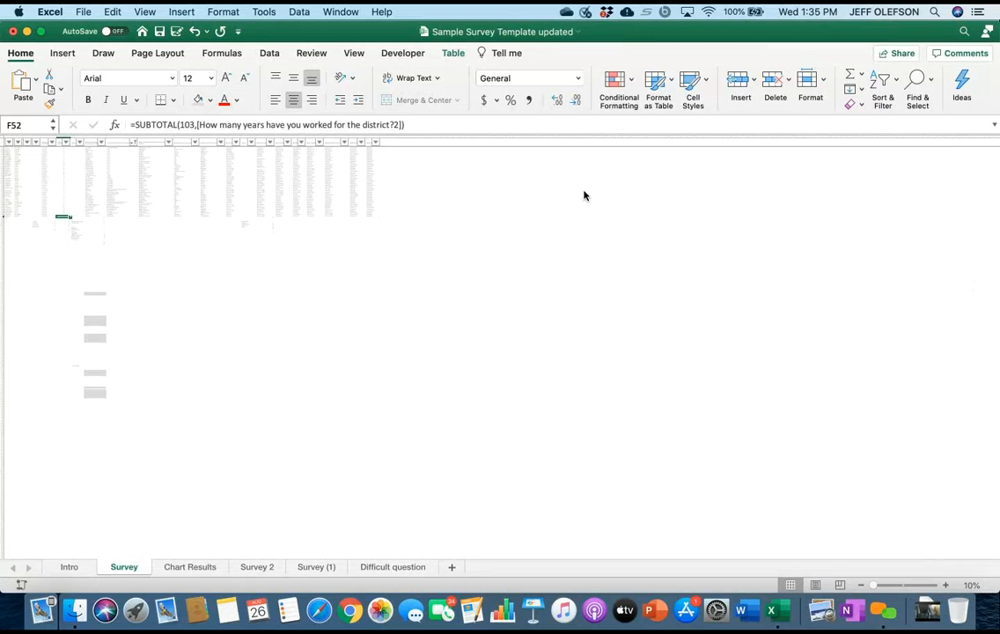
{"action": "scroll", "coordinate": [583, 195], "scroll_direction": "up", "scroll_amount": 2}
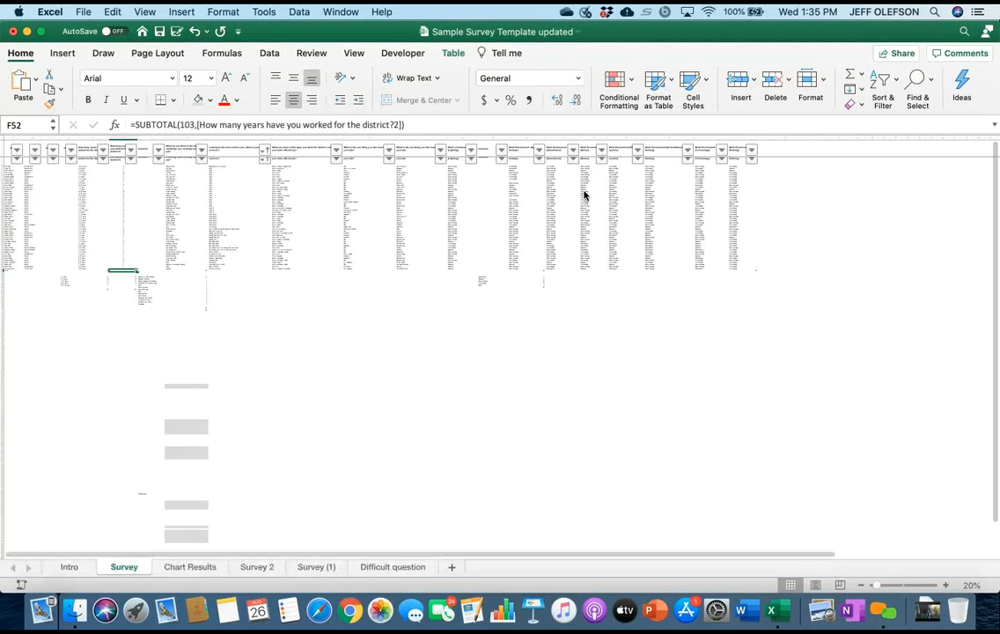
{"action": "scroll", "coordinate": [584, 194], "scroll_direction": "up", "scroll_amount": 2}
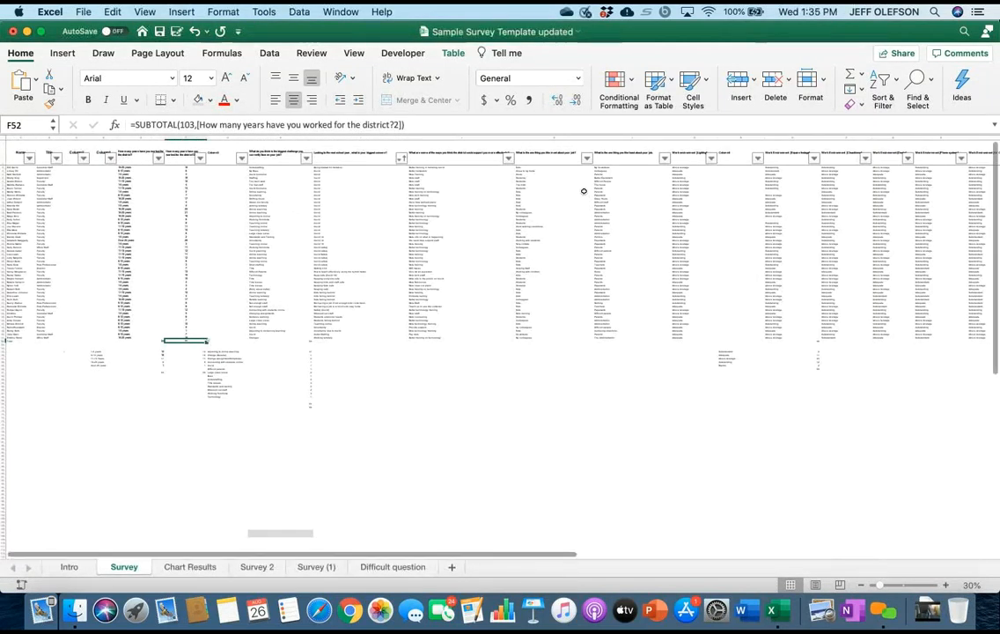
{"action": "scroll", "coordinate": [583, 191], "scroll_direction": "up", "scroll_amount": 3}
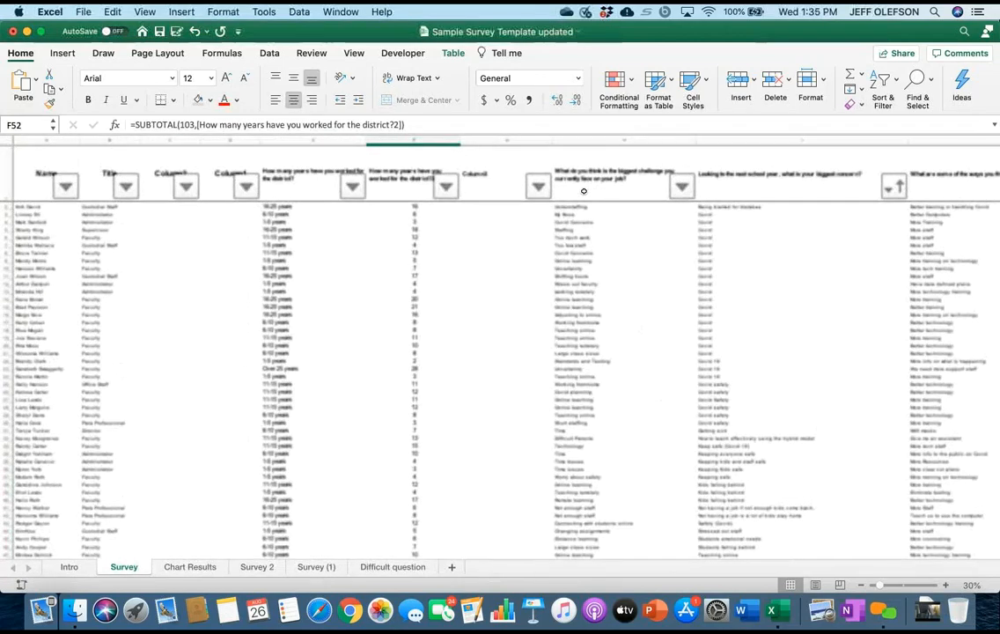
{"action": "scroll", "coordinate": [583, 191], "scroll_direction": "up", "scroll_amount": 4}
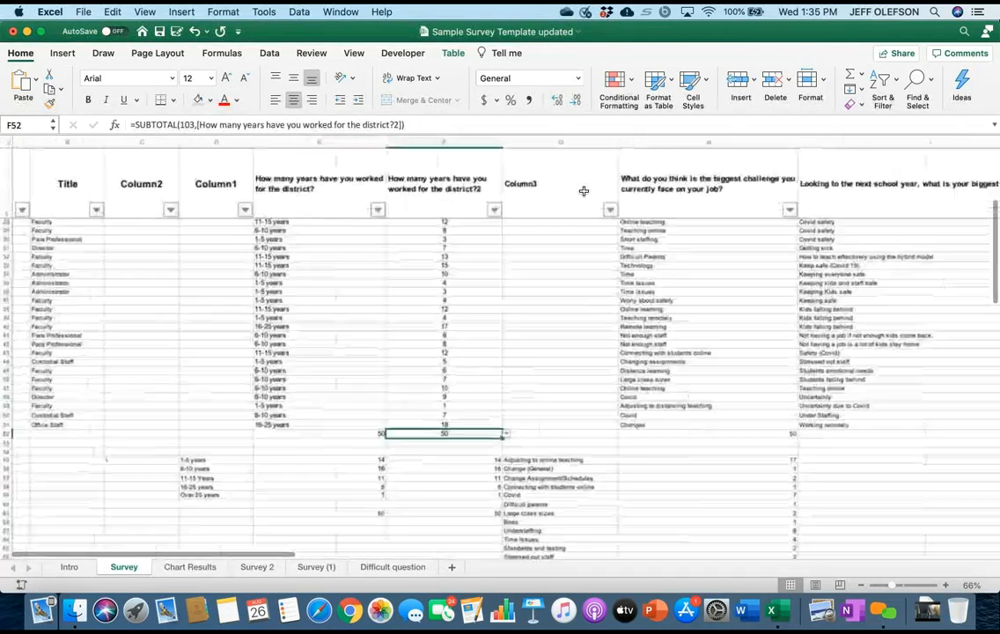
{"action": "scroll", "coordinate": [584, 191], "scroll_direction": "up", "scroll_amount": 2}
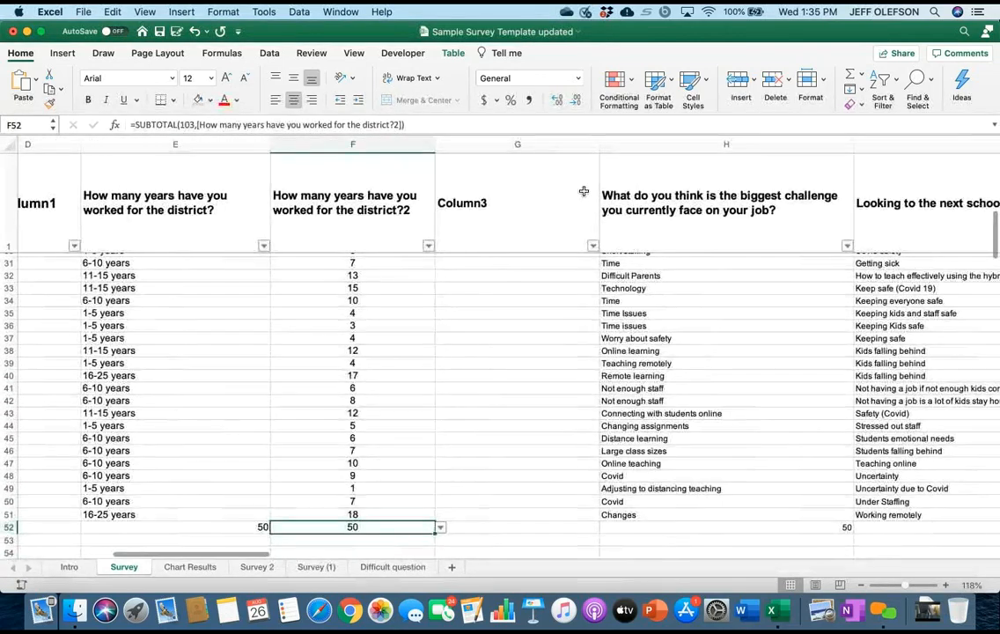
{"action": "scroll", "coordinate": [584, 191], "scroll_direction": "up", "scroll_amount": 4}
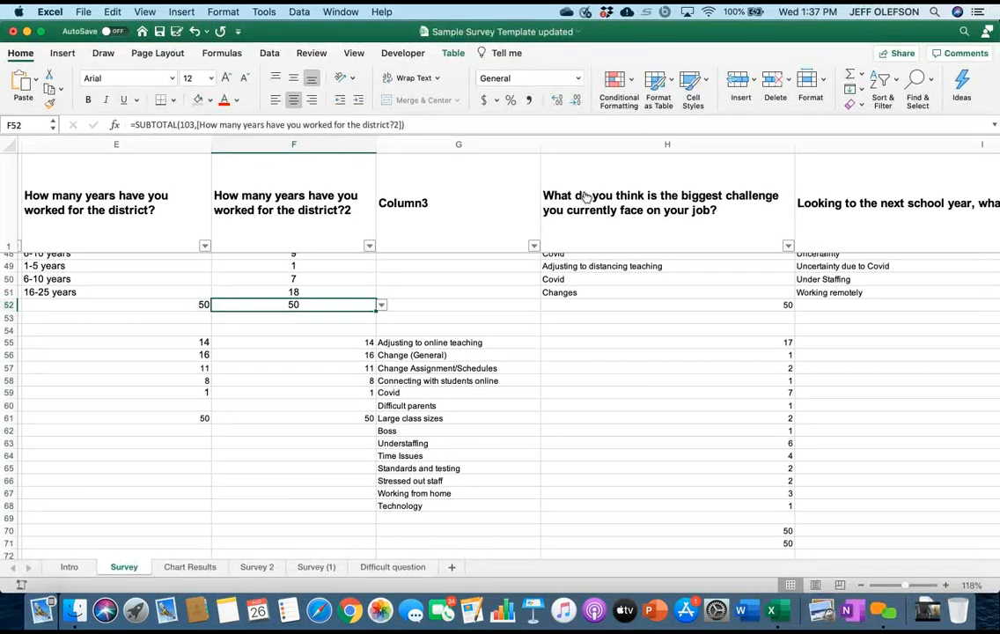
Filter biggest-challenge column H to only the answers "Adjusting to distancing teaching" and "Adjusting to online", deselecting all others.
{"action": "left_click", "coordinate": [787, 246]}
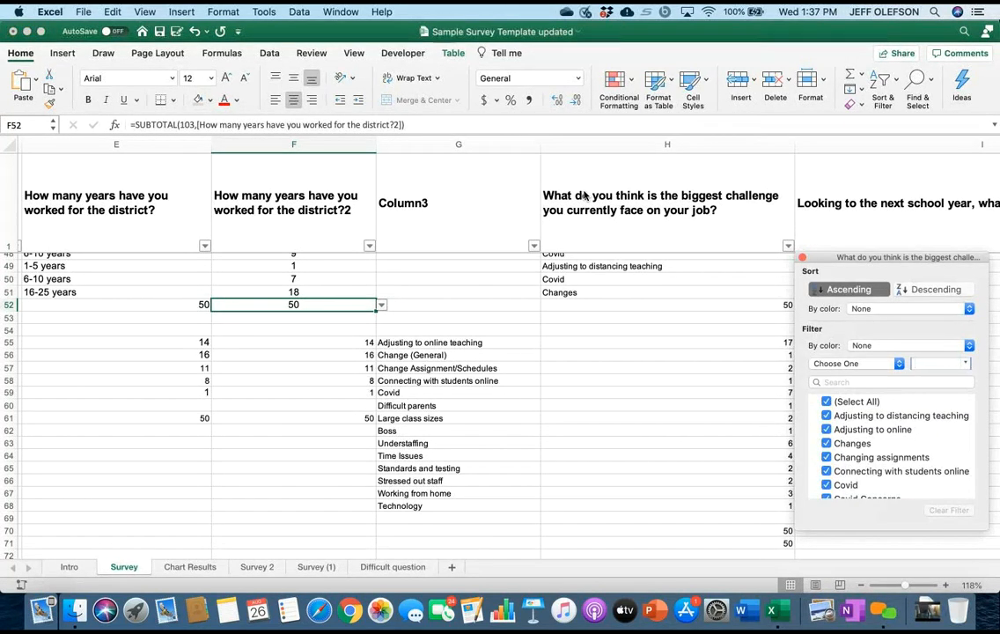
{"action": "left_click", "coordinate": [827, 402]}
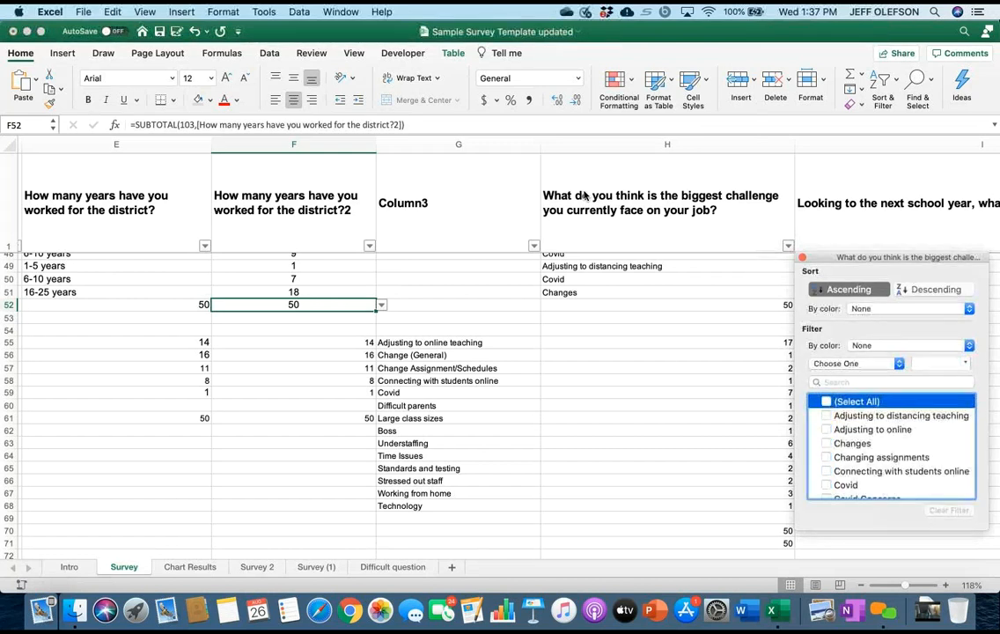
{"action": "scroll", "coordinate": [891, 446], "scroll_direction": "down", "scroll_amount": 2}
{"action": "scroll", "coordinate": [891, 447], "scroll_direction": "up", "scroll_amount": 2}
{"action": "key", "text": "Down"}
{"action": "key", "text": "space"}
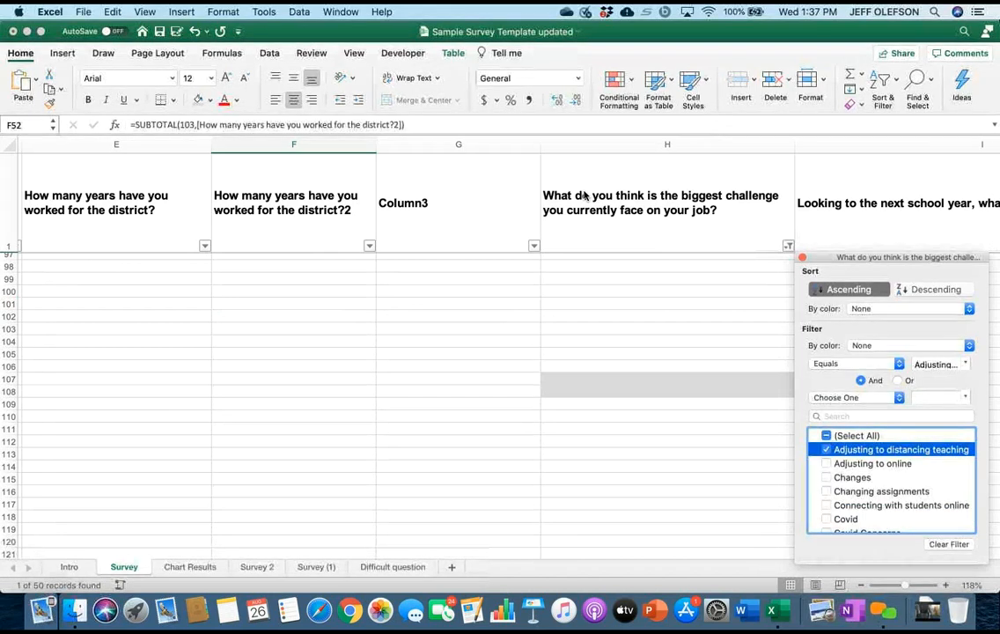
{"action": "key", "text": "Down"}
{"action": "key", "text": "space"}
Add the answers "Distance learning" and "Online learning" to column H's filter.
{"action": "scroll", "coordinate": [892, 480], "scroll_direction": "down", "scroll_amount": 3}
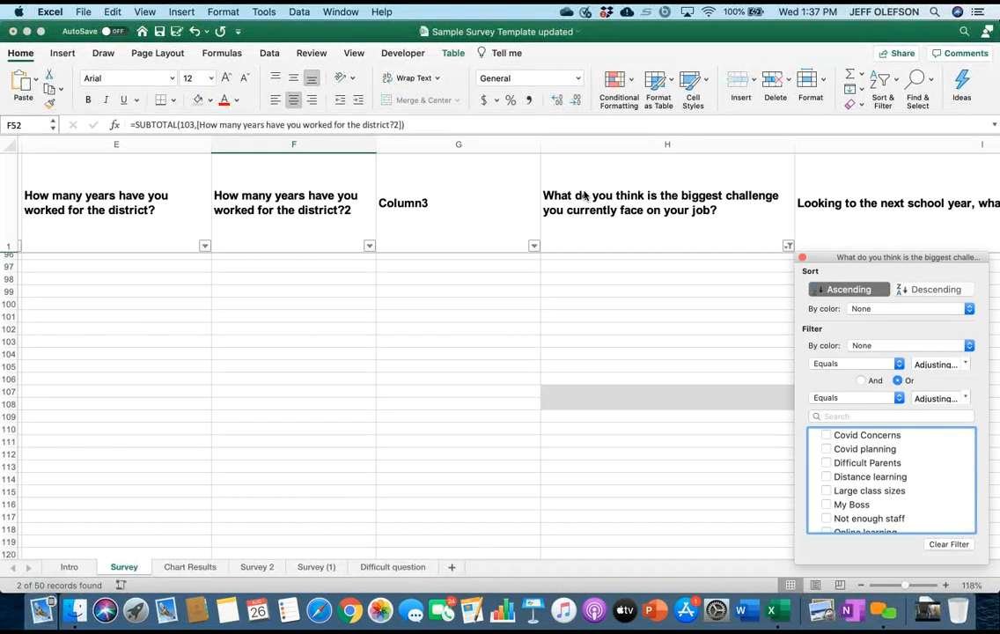
{"action": "key", "text": "Down"}
{"action": "key", "text": "Down"}
{"action": "key", "text": "Down"}
{"action": "key", "text": "Down"}
{"action": "key", "text": "space"}
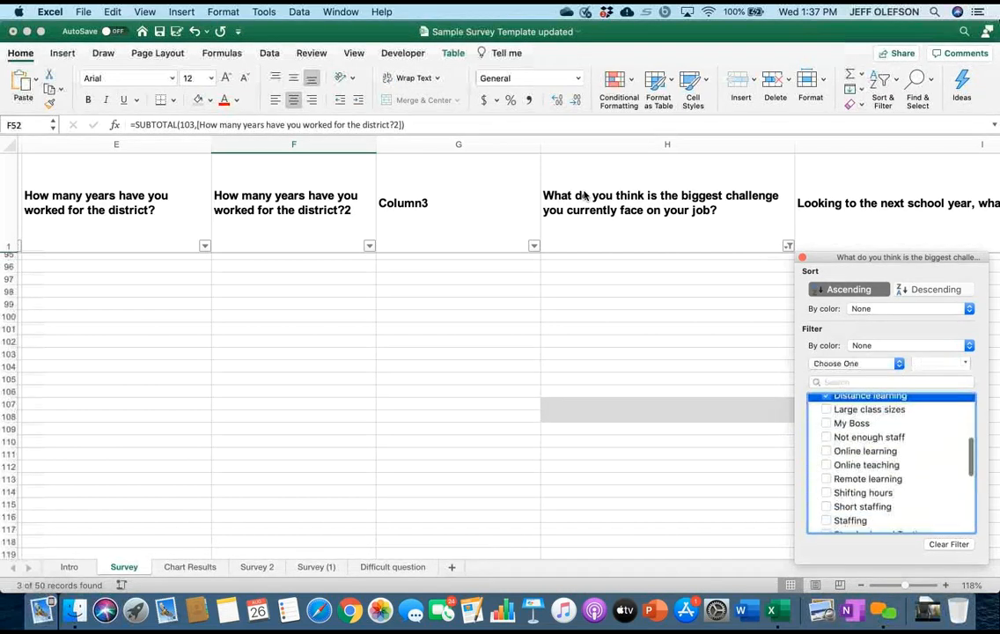
{"action": "key", "text": "Down"}
{"action": "key", "text": "Down"}
{"action": "key", "text": "Down"}
{"action": "key", "text": "Down"}
{"action": "key", "text": "space"}
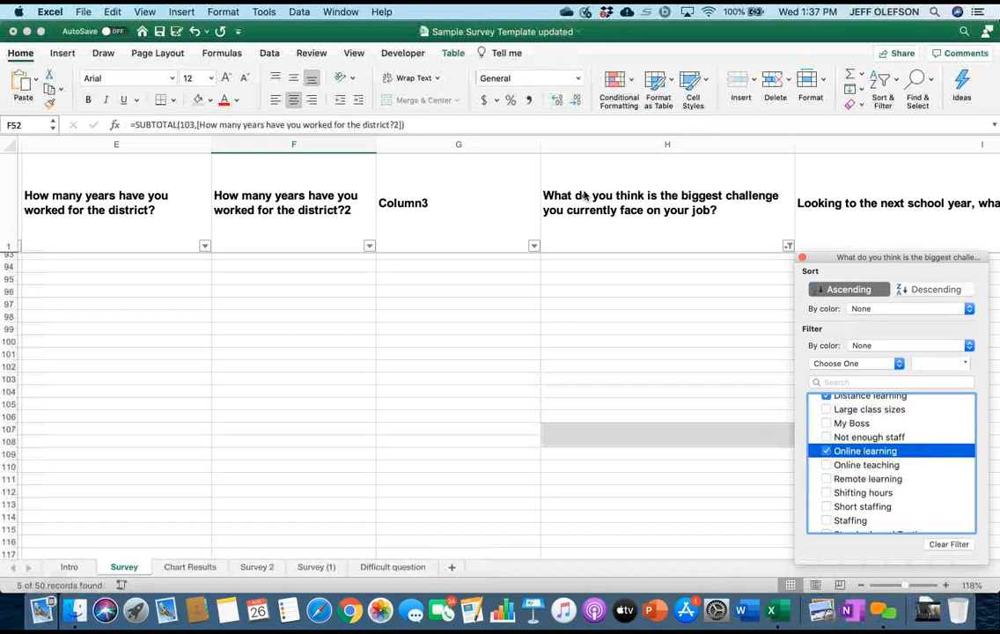
Include "Online teaching", "Remote learning", "Teaching online" and "Teaching remotely" in column H's filter as well.
{"action": "key", "text": "Down"}
{"action": "key", "text": "space"}
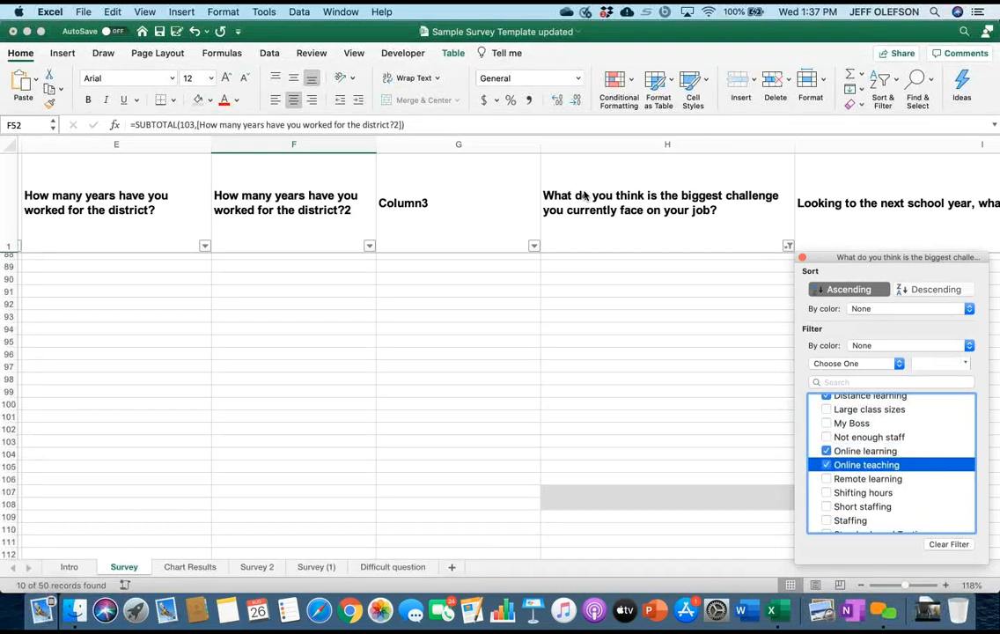
{"action": "key", "text": "Down"}
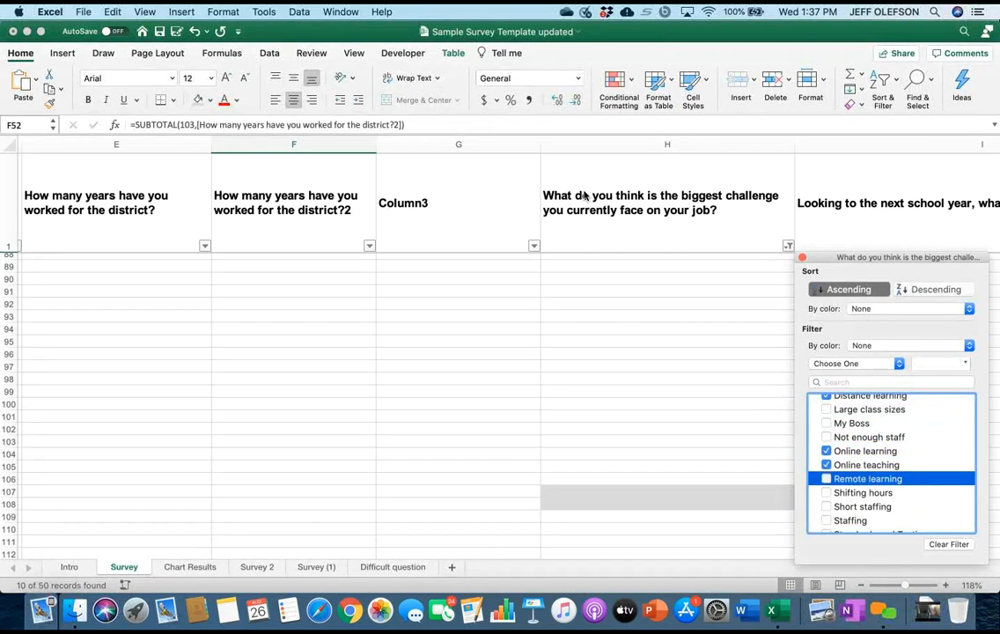
{"action": "key", "text": "space"}
{"action": "scroll", "coordinate": [890, 464], "scroll_direction": "down", "scroll_amount": 3}
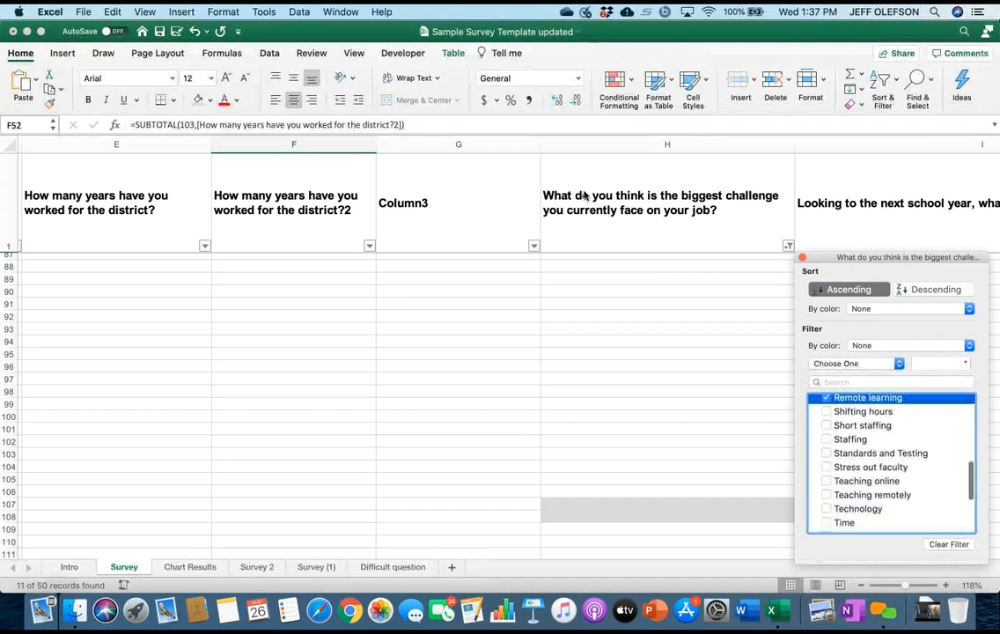
{"action": "key", "text": "Down"}
{"action": "key", "text": "Down"}
{"action": "key", "text": "Down"}
{"action": "key", "text": "Down"}
{"action": "key", "text": "Down"}
{"action": "key", "text": "Down"}
{"action": "key", "text": "space"}
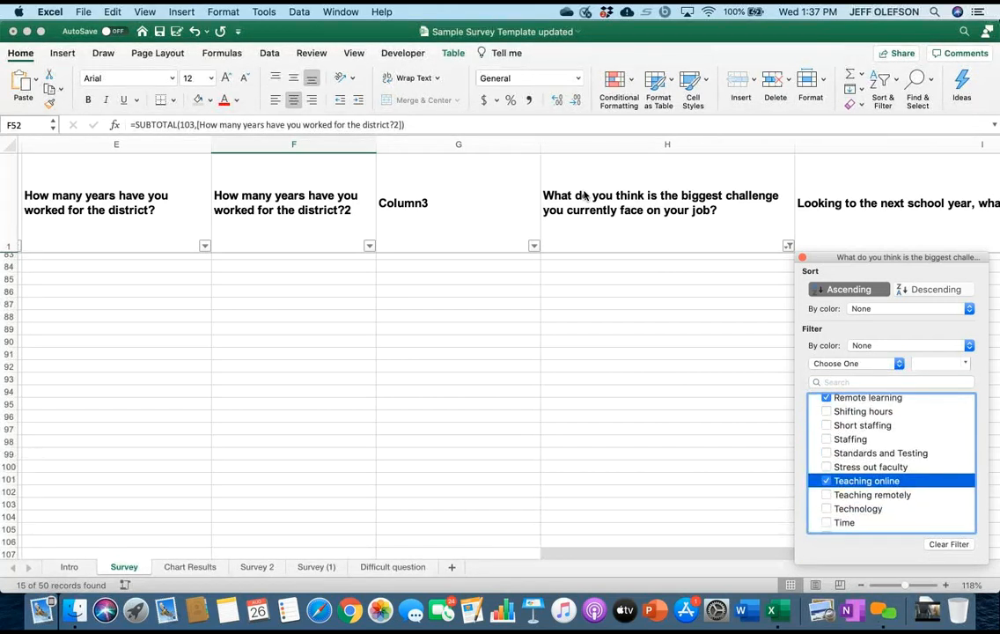
{"action": "key", "text": "Down"}
{"action": "key", "text": "space"}
Review the selected and remaining answers in column H's filter list, and compare the matching record count with the category tally in rows 55–68.
{"action": "scroll", "coordinate": [890, 463], "scroll_direction": "down", "scroll_amount": 3}
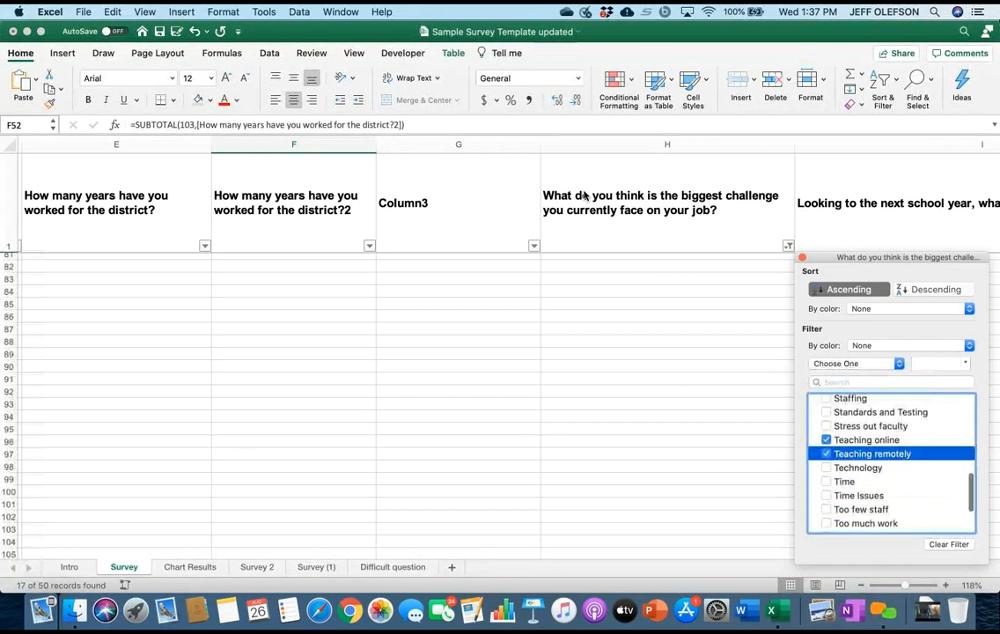
{"action": "scroll", "coordinate": [890, 464], "scroll_direction": "down", "scroll_amount": 2}
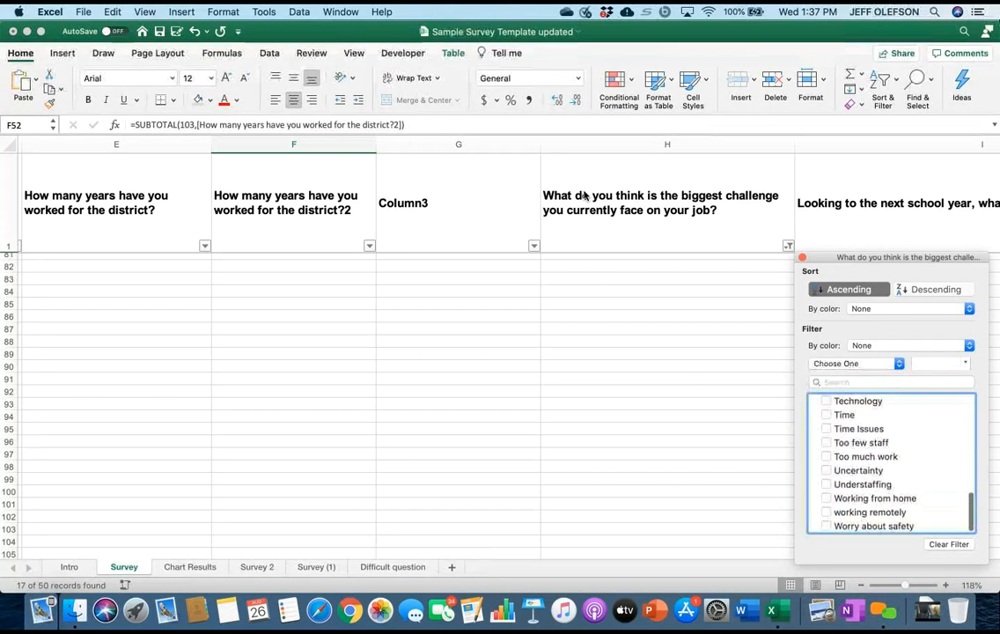
{"action": "scroll", "coordinate": [890, 464], "scroll_direction": "up", "scroll_amount": 5}
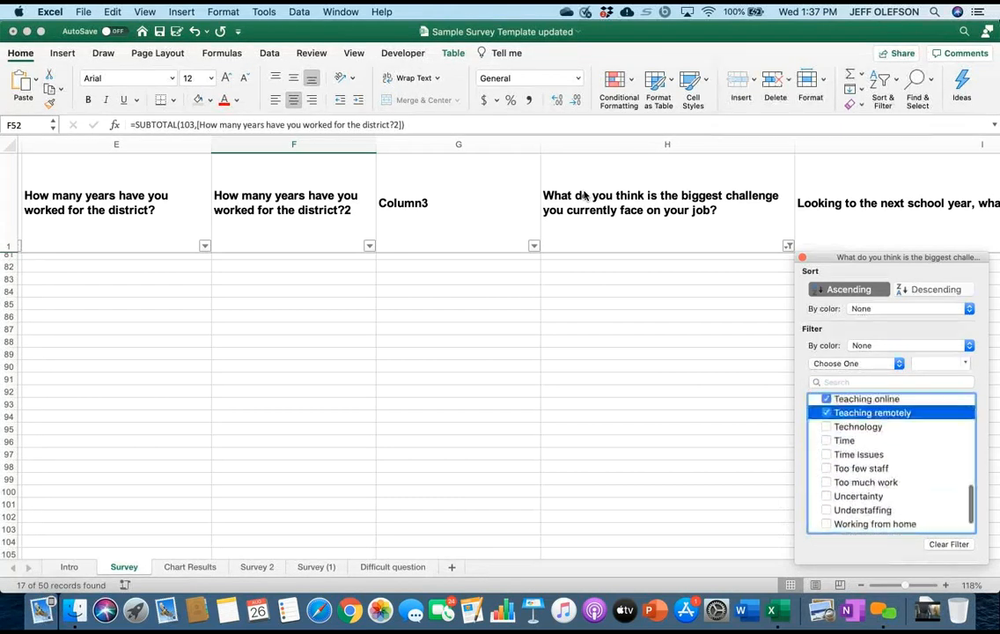
{"action": "scroll", "coordinate": [890, 464], "scroll_direction": "up", "scroll_amount": 3}
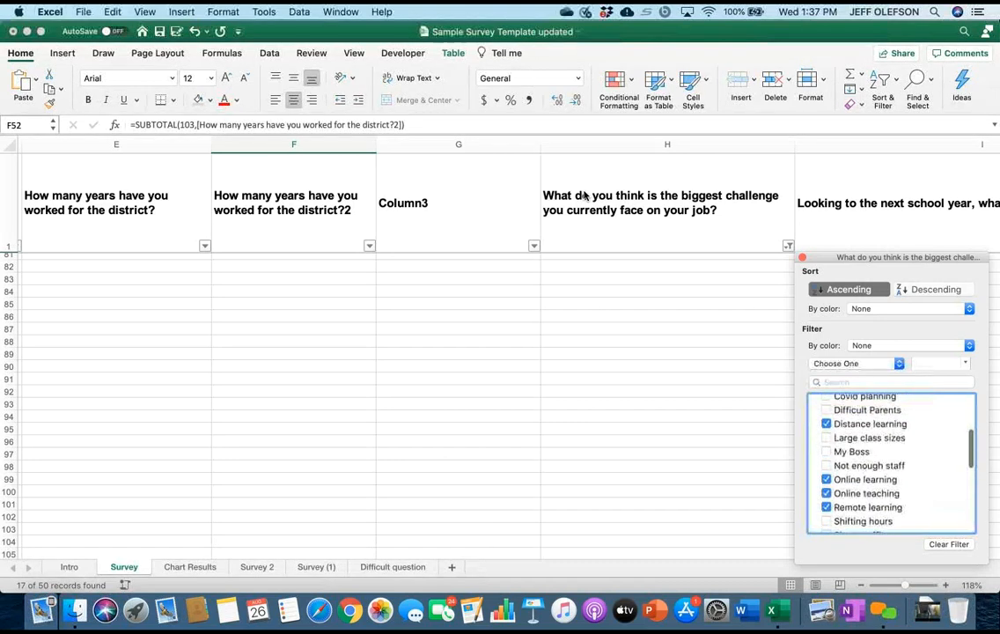
{"action": "scroll", "coordinate": [890, 464], "scroll_direction": "up", "scroll_amount": 3}
{"action": "scroll", "coordinate": [890, 464], "scroll_direction": "up", "scroll_amount": 2}
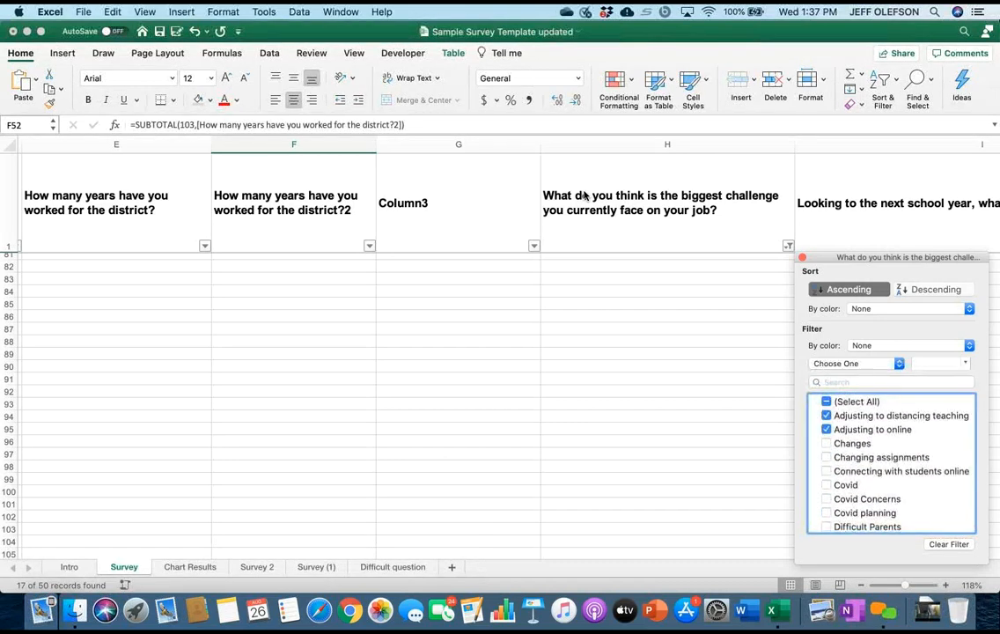
{"action": "scroll", "coordinate": [891, 464], "scroll_direction": "down", "scroll_amount": 1}
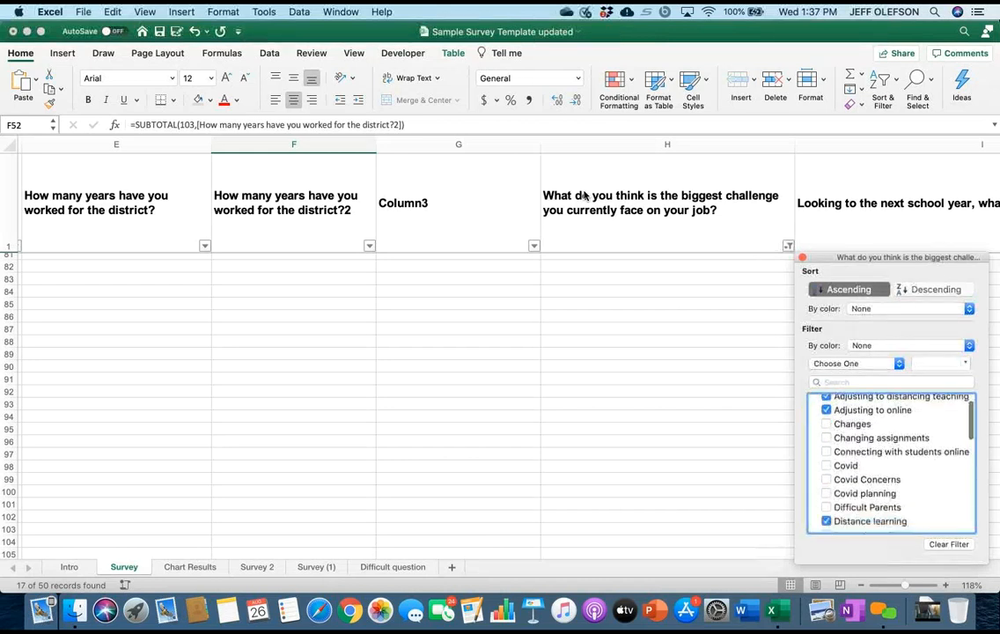
{"action": "scroll", "coordinate": [583, 195], "scroll_direction": "right", "scroll_amount": 3}
{"action": "scroll", "coordinate": [583, 195], "scroll_direction": "up", "scroll_amount": 10}
{"action": "scroll", "coordinate": [584, 195], "scroll_direction": "down", "scroll_amount": 5}
{"action": "scroll", "coordinate": [584, 194], "scroll_direction": "up", "scroll_amount": 1}
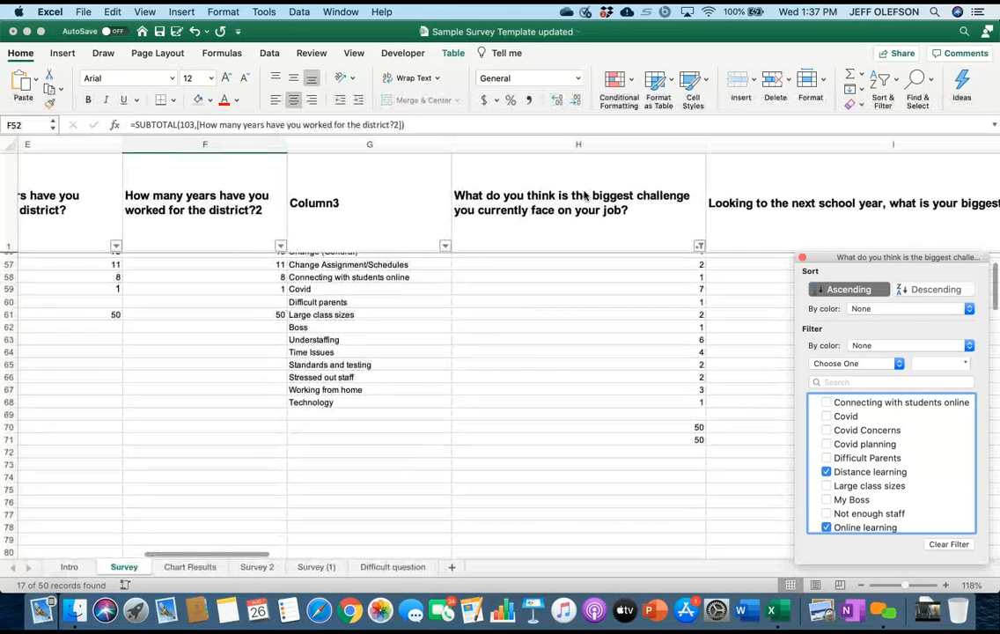
{"action": "scroll", "coordinate": [583, 194], "scroll_direction": "up", "scroll_amount": 2}
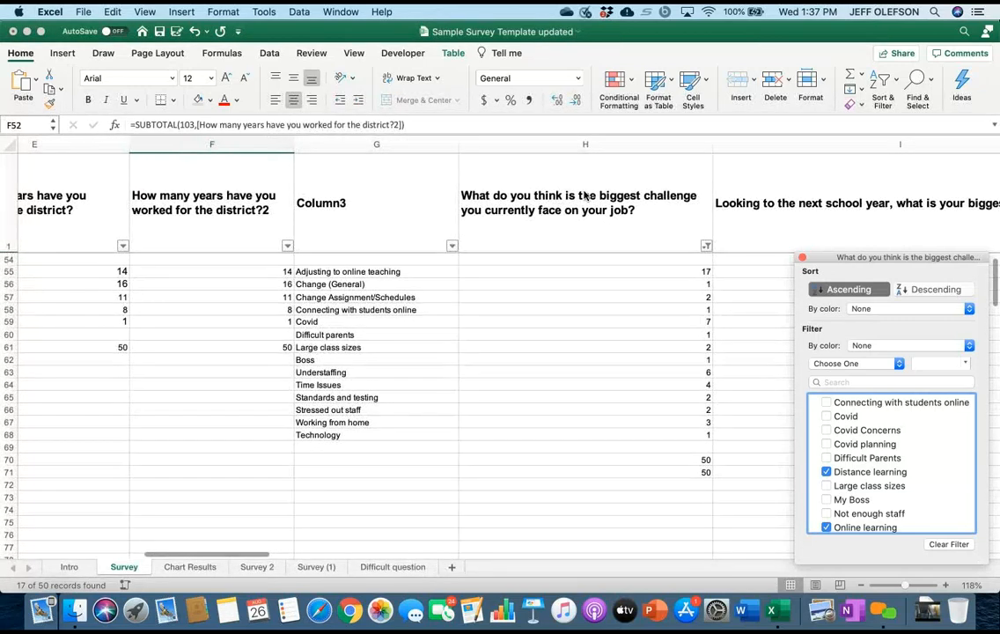
{"action": "scroll", "coordinate": [583, 195], "scroll_direction": "left", "scroll_amount": 2}
{"action": "scroll", "coordinate": [586, 195], "scroll_direction": "right", "scroll_amount": 1}
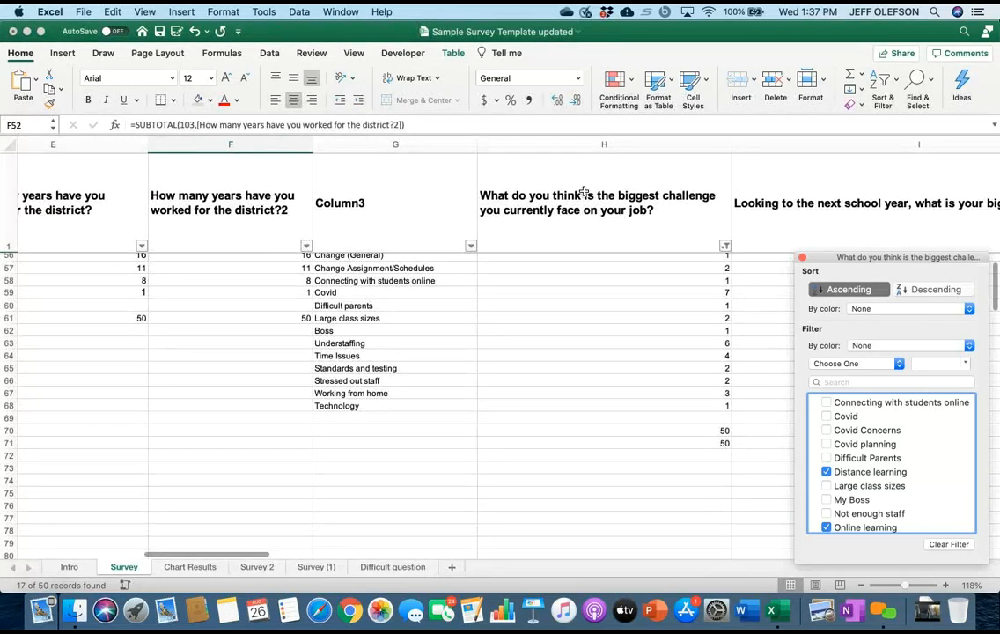
Inspect the tally's sum formula in H70, and recheck column H's filter settings before closing them.
{"action": "left_click", "coordinate": [586, 195]}
{"action": "left_click", "coordinate": [586, 195]}
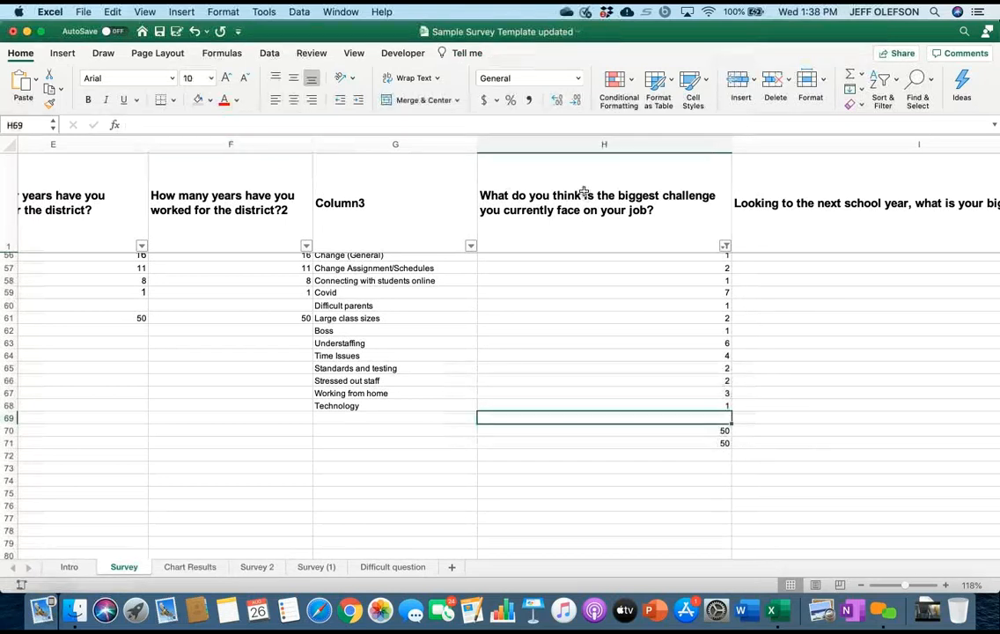
{"action": "key", "text": "Down"}
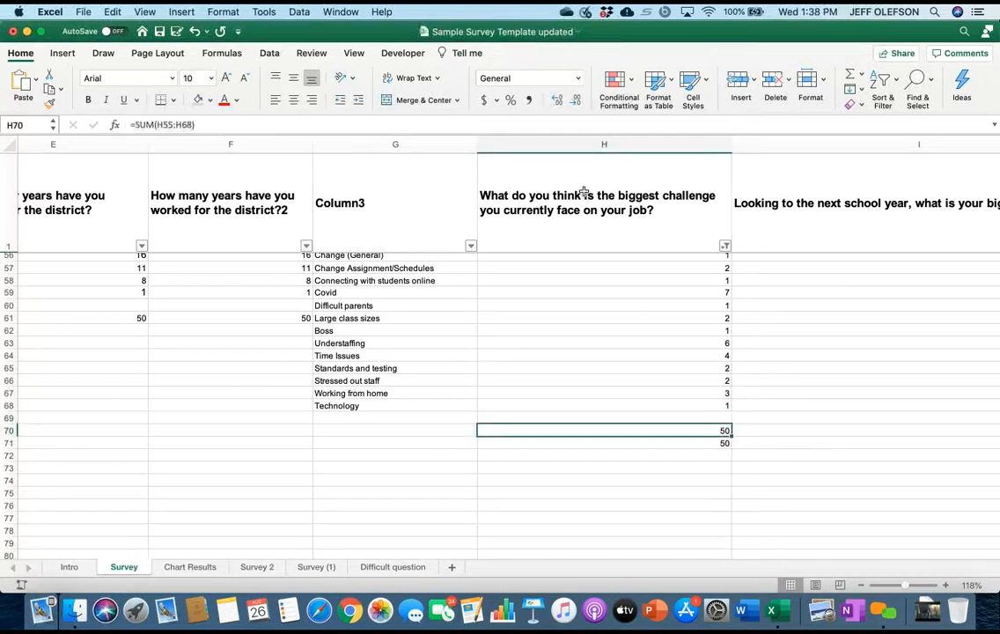
{"action": "left_click", "coordinate": [725, 246]}
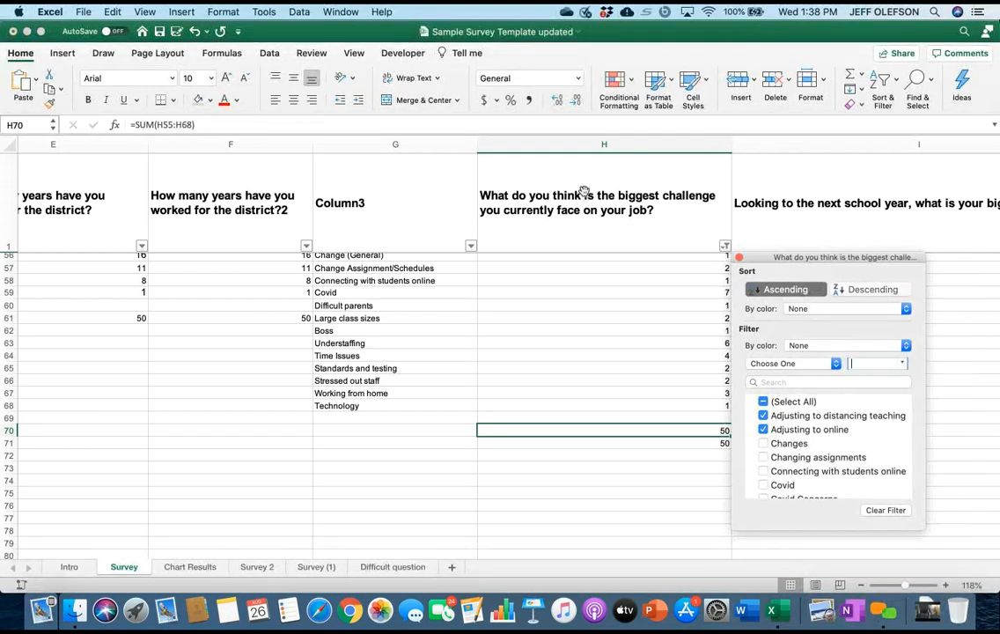
{"action": "key", "text": "Escape"}
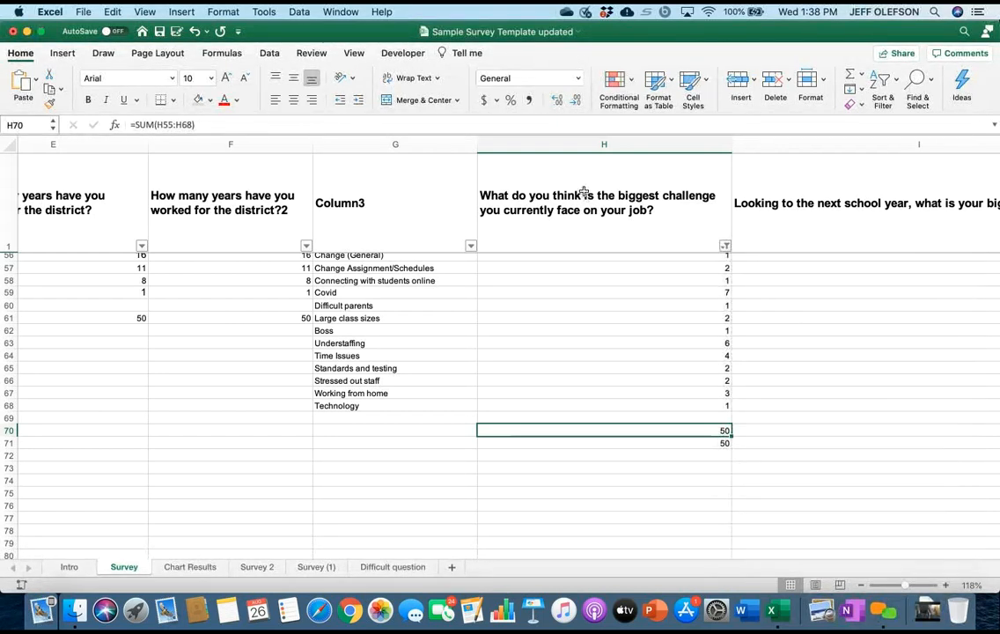
Copy the filtered response count in H52, the total row of the biggest-challenge column.
{"action": "key", "text": "Up"}
{"action": "key", "text": "Down"}
{"action": "scroll", "coordinate": [584, 192], "scroll_direction": "up", "scroll_amount": 5}
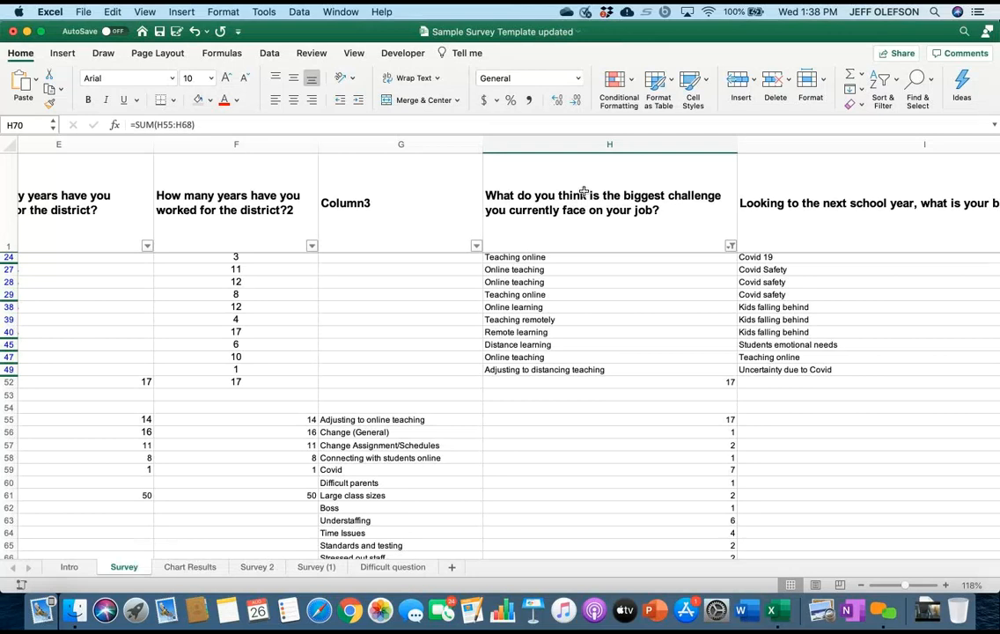
{"action": "scroll", "coordinate": [584, 191], "scroll_direction": "up", "scroll_amount": 5}
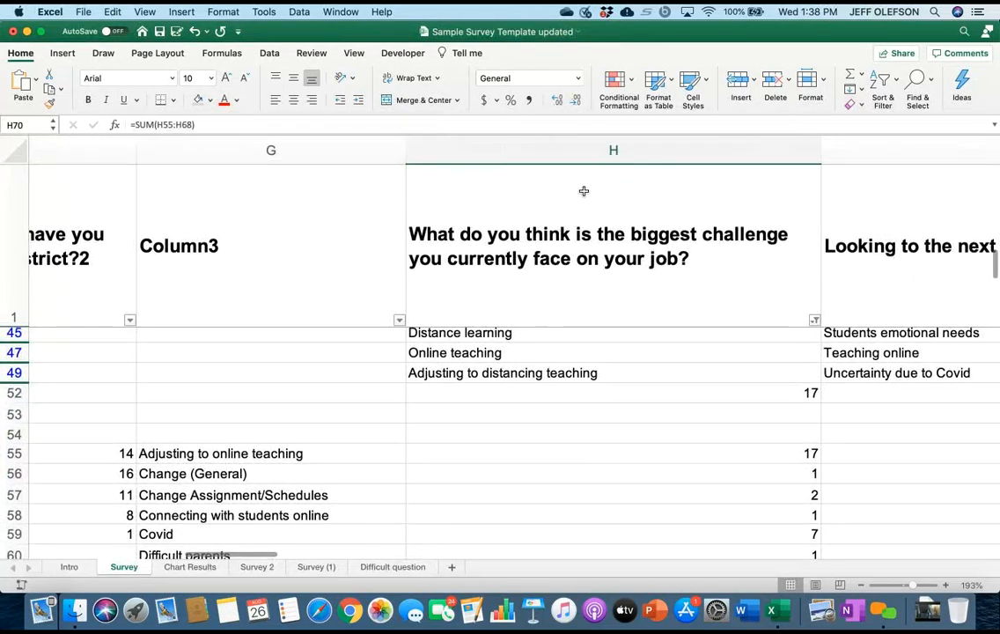
{"action": "key", "text": "super+Up"}
{"action": "key", "text": "super+Up"}
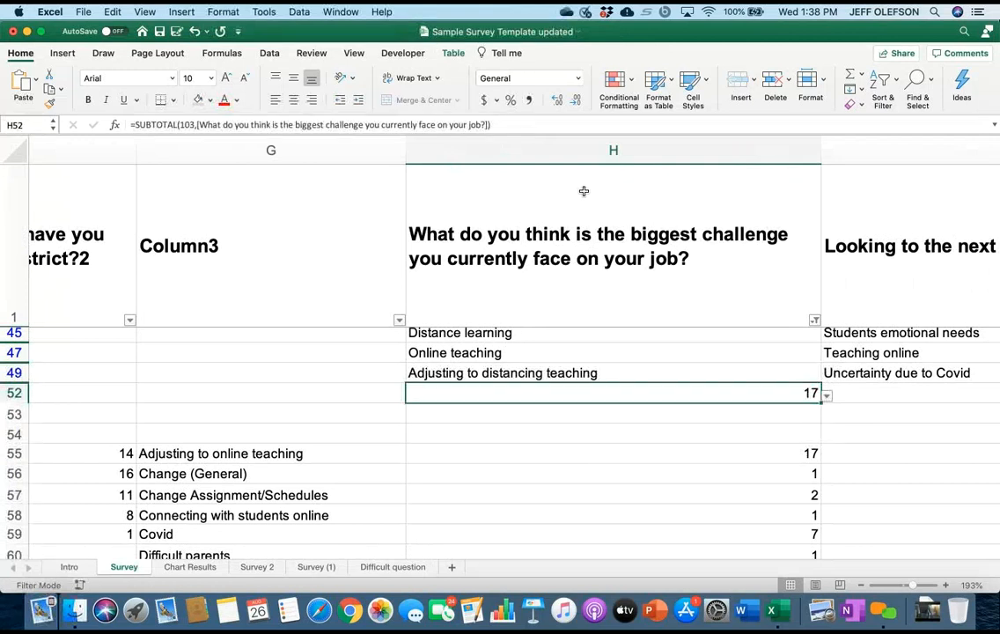
{"action": "right_click", "coordinate": [722, 394]}
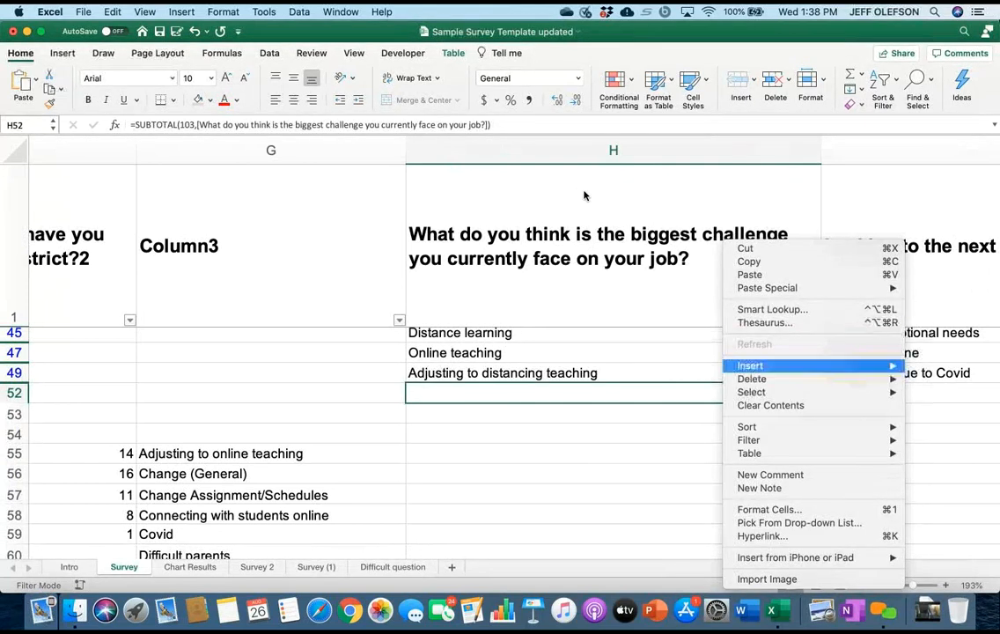
{"action": "key", "text": "Return"}
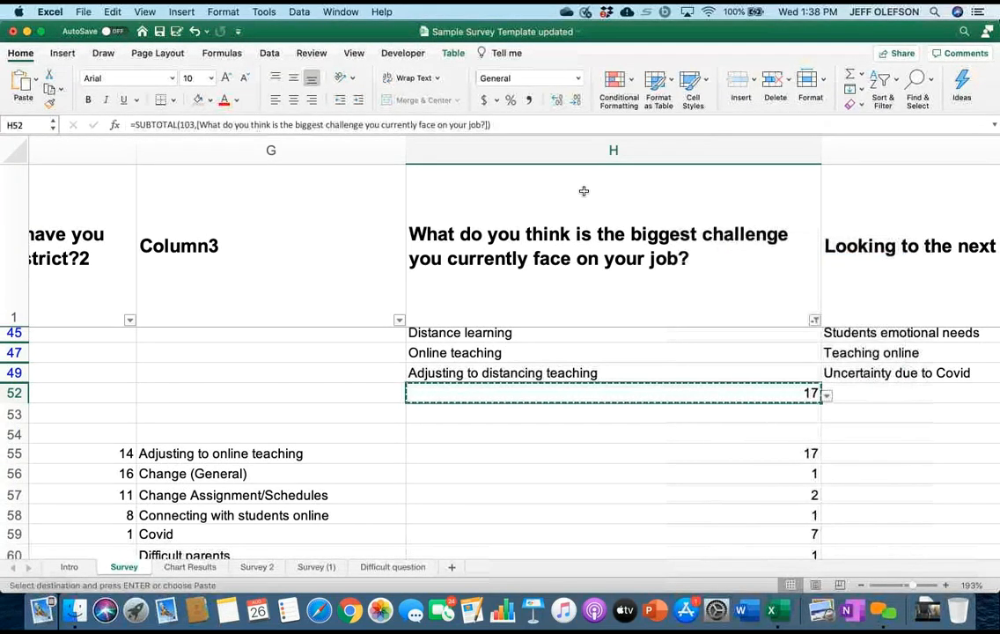
Paste the copied count as a value only into H55, beside "Adjusting to online teaching".
{"action": "key", "text": "Down"}
{"action": "key", "text": "Down"}
{"action": "key", "text": "Down"}
{"action": "right_click", "coordinate": [747, 453]}
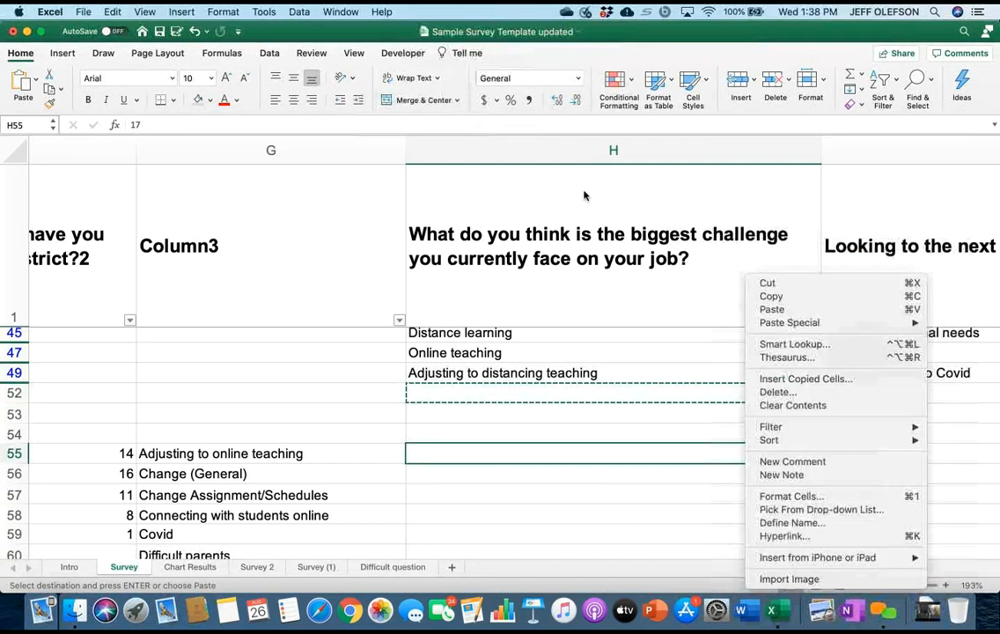
{"action": "mouse_move", "coordinate": [790, 324]}
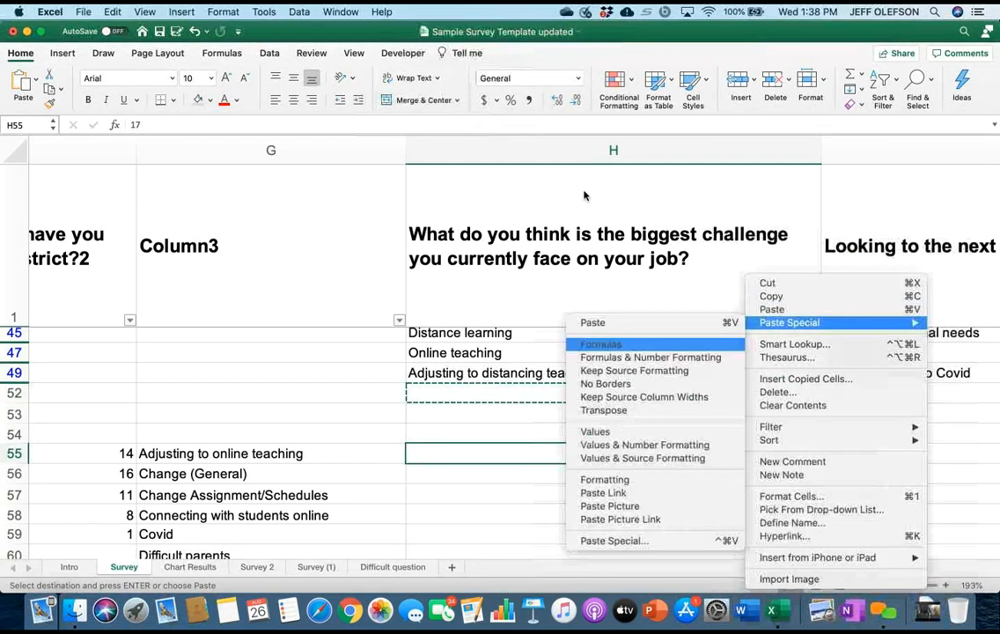
{"action": "key", "text": "Return"}
{"action": "key", "text": "Down"}
{"action": "key", "text": "Down"}
{"action": "key", "text": "Down"}
{"action": "key", "text": "Down"}
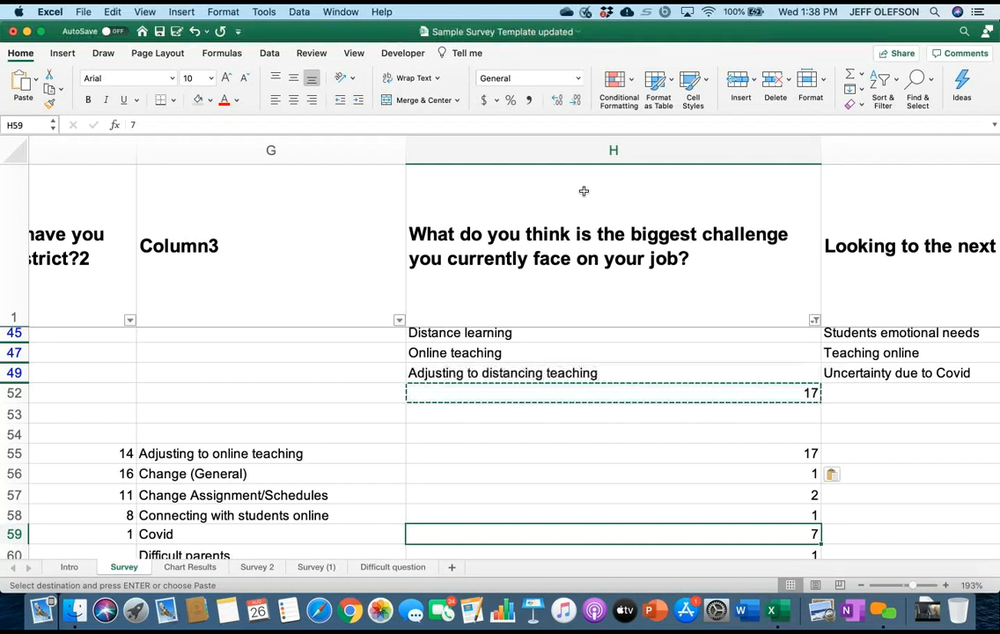
Review the challenge category tally in rows 55–68 and its totals against the filtered answers above it.
{"action": "scroll", "coordinate": [584, 191], "scroll_direction": "down", "scroll_amount": 5}
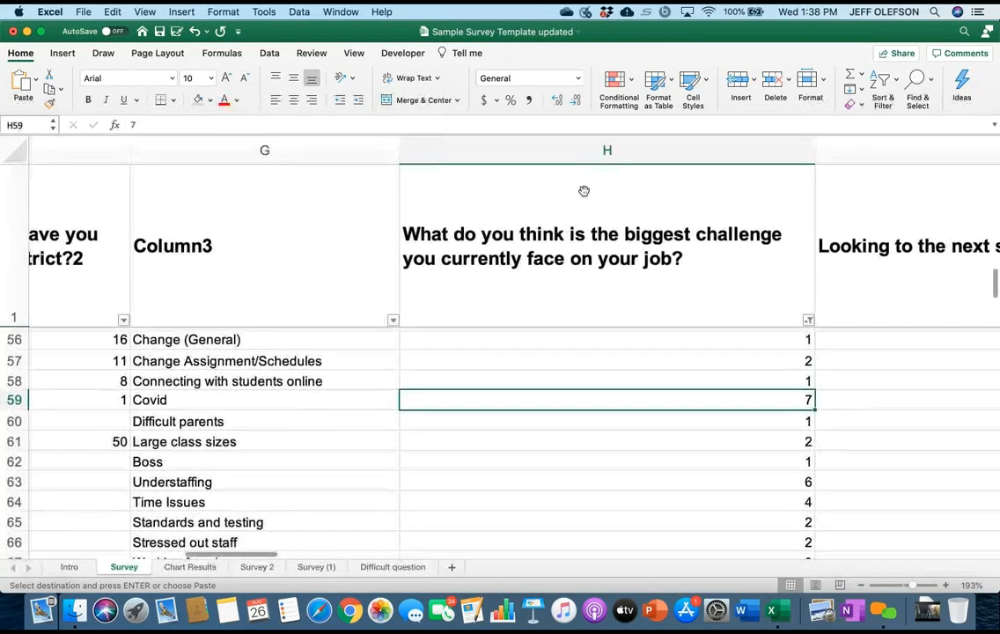
{"action": "scroll", "coordinate": [583, 191], "scroll_direction": "down", "scroll_amount": 2}
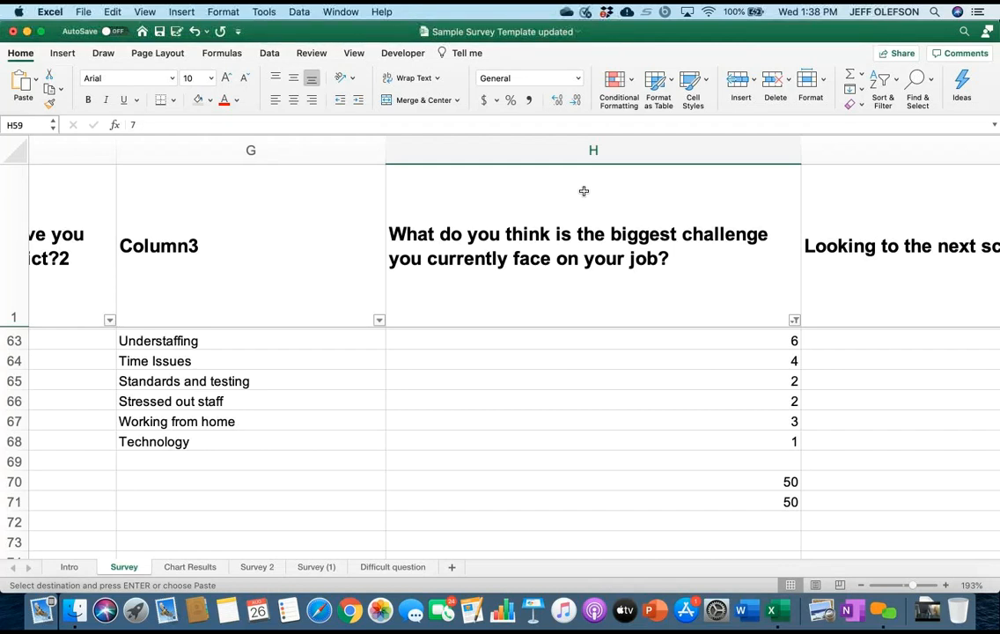
{"action": "scroll", "coordinate": [583, 191], "scroll_direction": "up", "scroll_amount": 8}
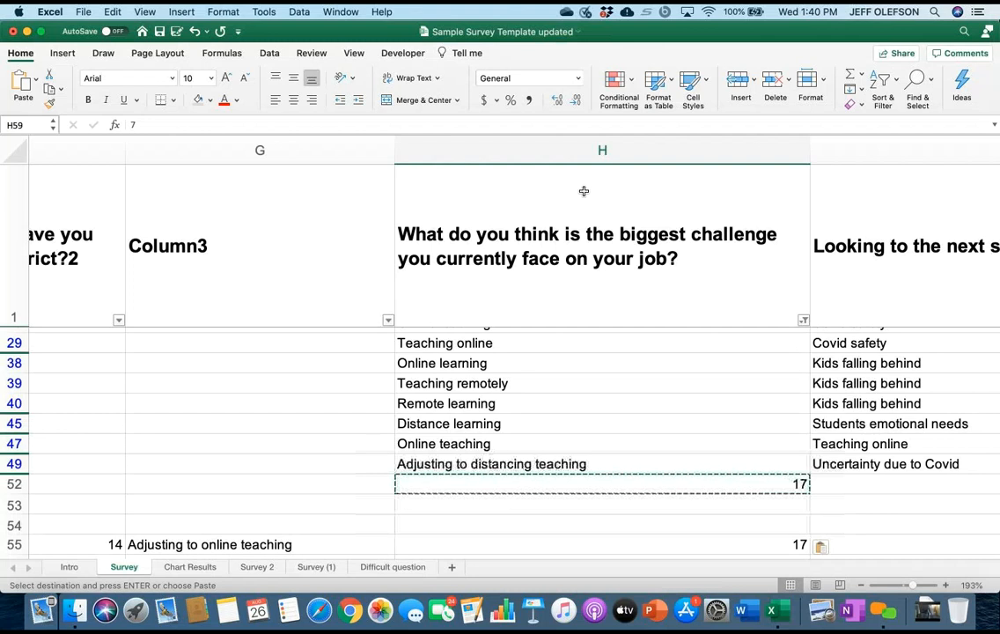
{"action": "scroll", "coordinate": [510, 396], "scroll_direction": "left", "scroll_amount": 10}
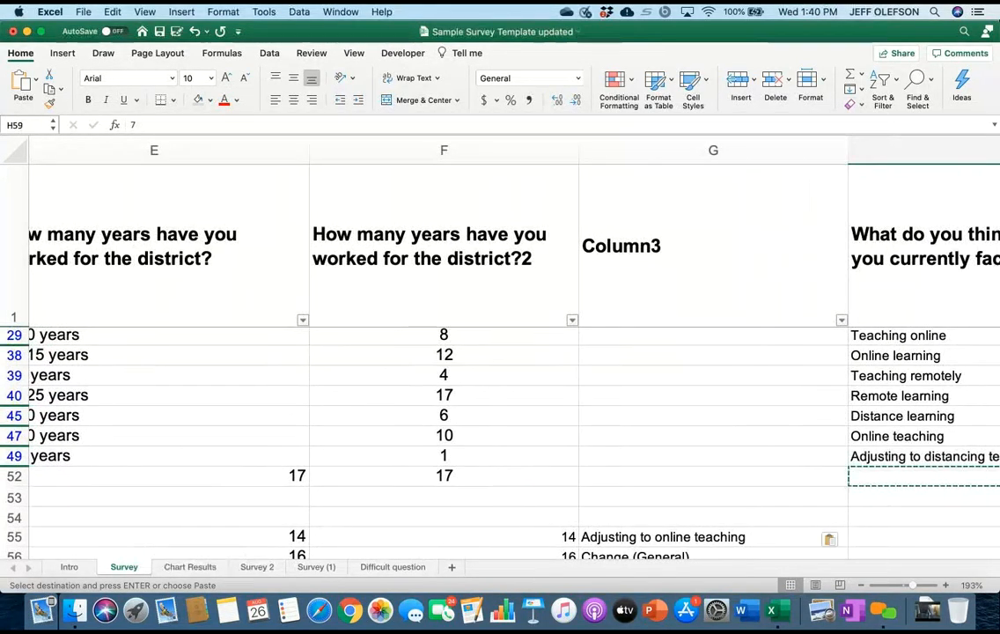
{"action": "scroll", "coordinate": [511, 396], "scroll_direction": "right", "scroll_amount": 2}
{"action": "scroll", "coordinate": [510, 396], "scroll_direction": "right", "scroll_amount": 5}
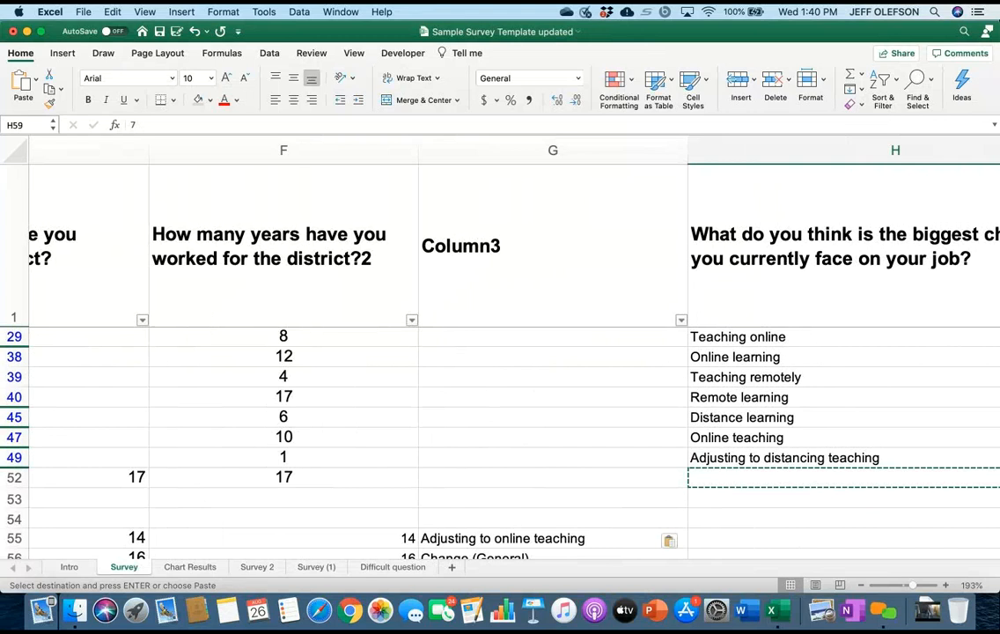
{"action": "scroll", "coordinate": [500, 396], "scroll_direction": "right", "scroll_amount": 2}
{"action": "scroll", "coordinate": [500, 396], "scroll_direction": "down", "scroll_amount": 1}
{"action": "scroll", "coordinate": [500, 396], "scroll_direction": "right", "scroll_amount": 3}
{"action": "scroll", "coordinate": [500, 396], "scroll_direction": "down", "scroll_amount": 2}
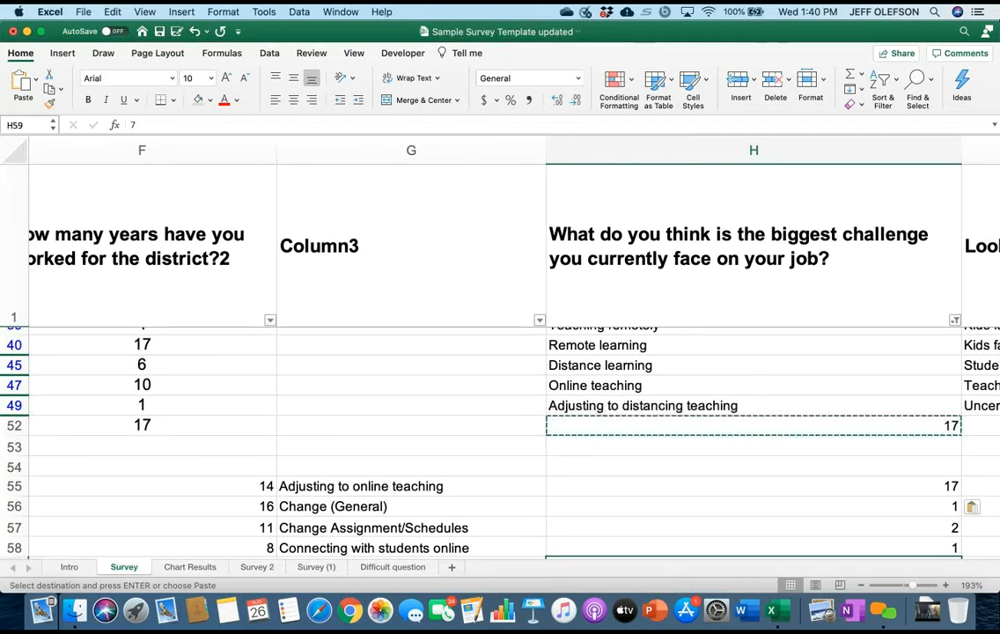
{"action": "scroll", "coordinate": [500, 440], "scroll_direction": "down", "scroll_amount": 5}
{"action": "scroll", "coordinate": [500, 440], "scroll_direction": "right", "scroll_amount": 2}
{"action": "left_click", "coordinate": [624, 528]}
{"action": "scroll", "coordinate": [624, 529], "scroll_direction": "down", "scroll_amount": 1}
{"action": "scroll", "coordinate": [624, 528], "scroll_direction": "left", "scroll_amount": 1}
{"action": "scroll", "coordinate": [624, 528], "scroll_direction": "up", "scroll_amount": 1}
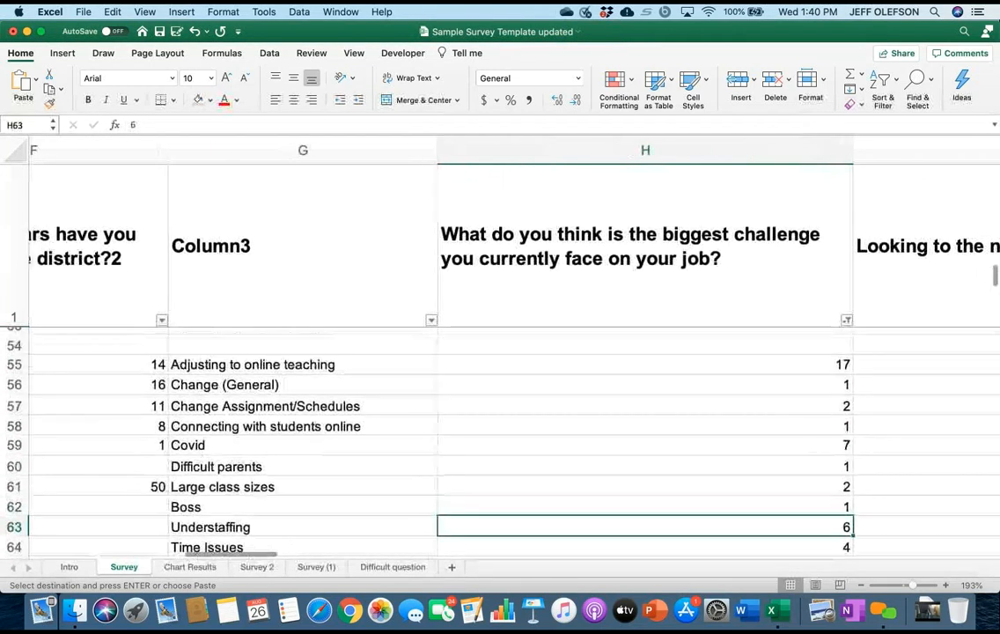
{"action": "scroll", "coordinate": [624, 440], "scroll_direction": "down", "scroll_amount": 2}
{"action": "scroll", "coordinate": [625, 440], "scroll_direction": "right", "scroll_amount": 2}
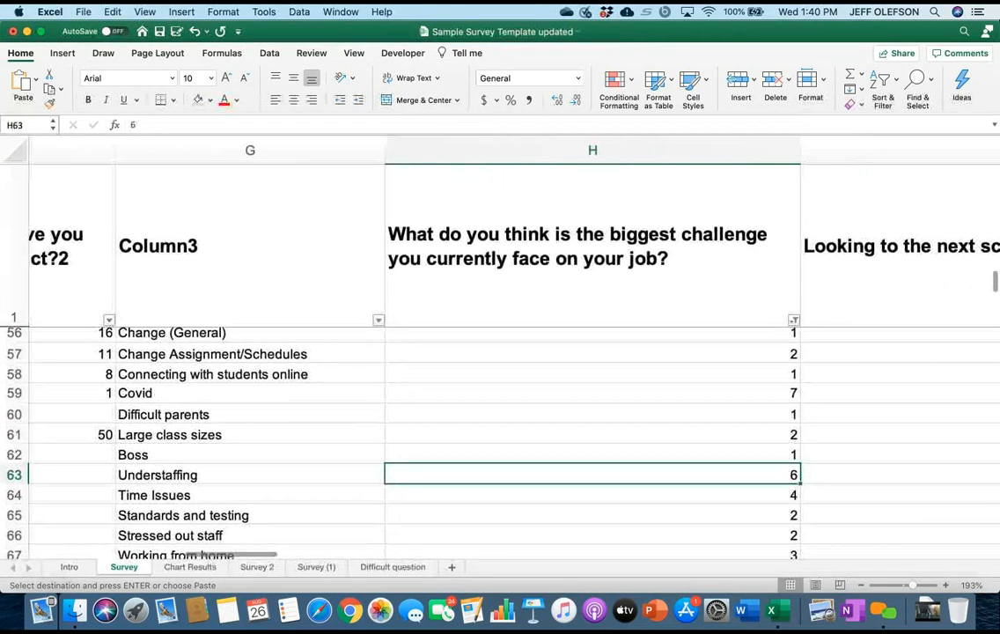
Look over the whole Survey sheet's layout, from the filtered responses to the category tally in columns G and H.
{"action": "scroll", "coordinate": [500, 352], "scroll_direction": "down", "scroll_amount": 10}
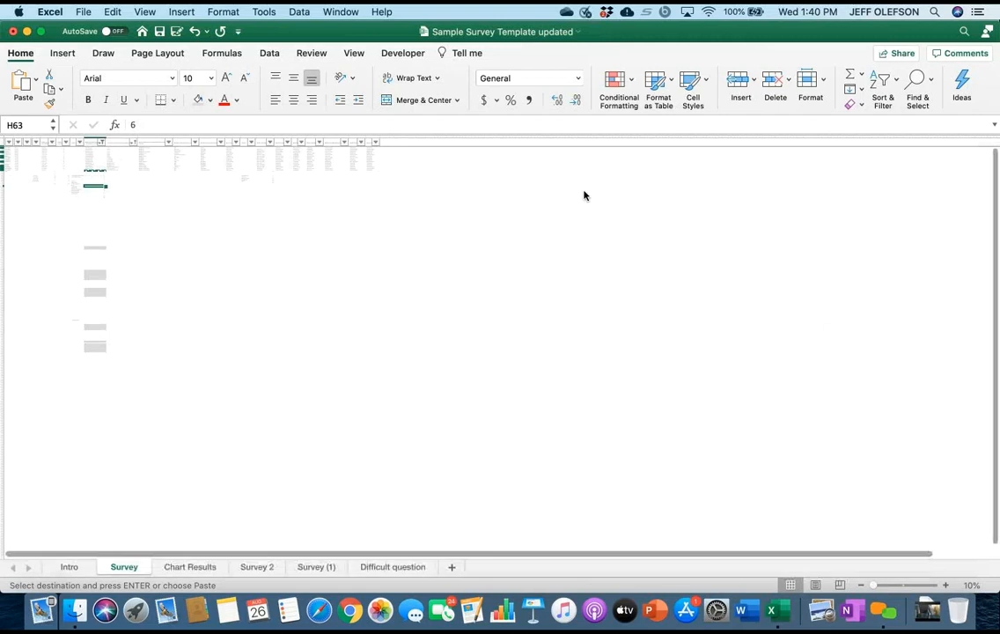
{"action": "scroll", "coordinate": [584, 195], "scroll_direction": "up", "scroll_amount": 3}
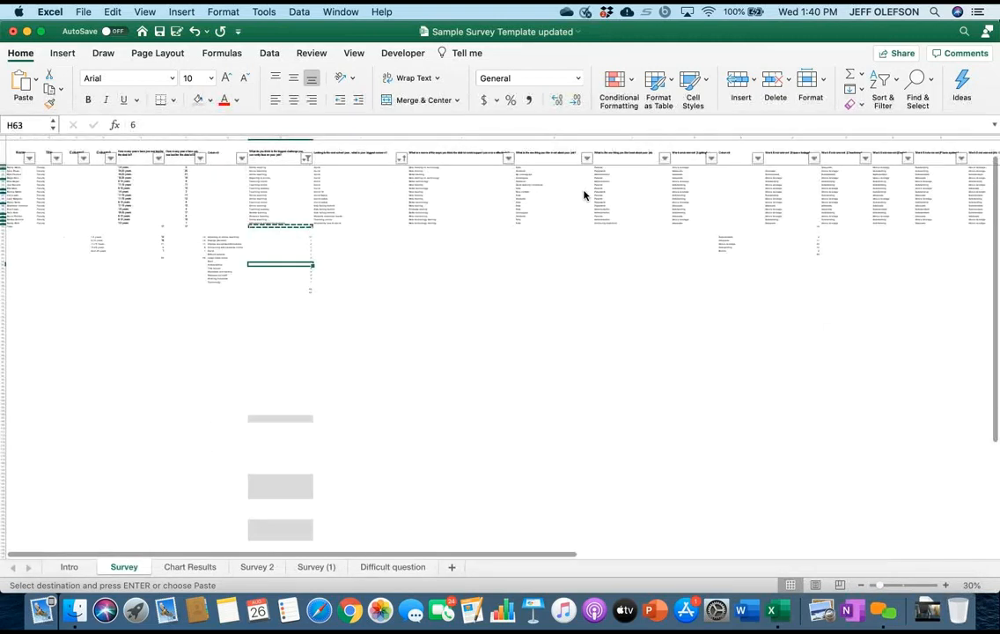
{"action": "scroll", "coordinate": [584, 195], "scroll_direction": "up", "scroll_amount": 2}
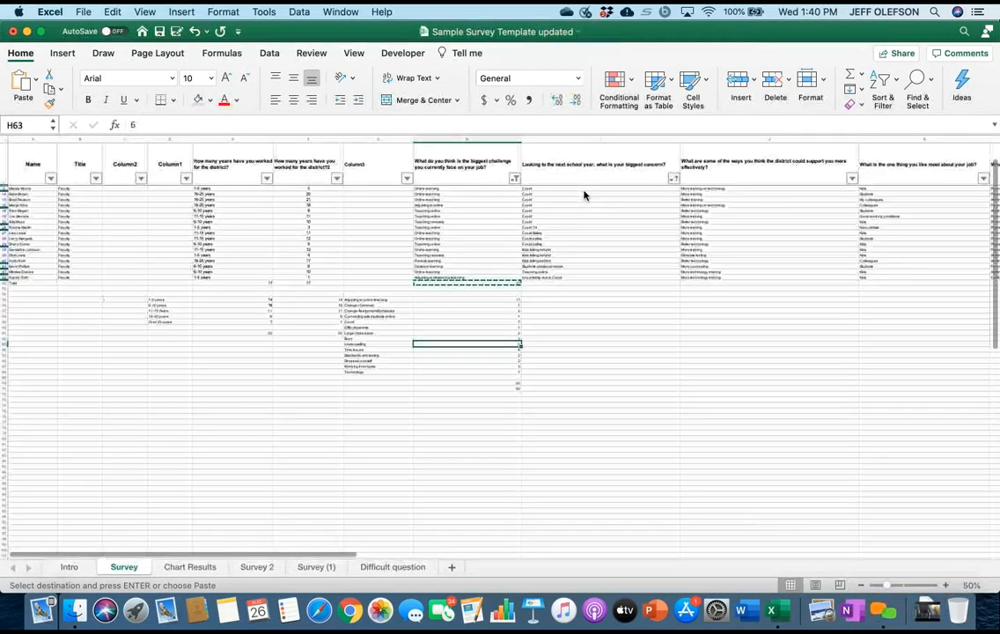
{"action": "scroll", "coordinate": [583, 196], "scroll_direction": "up", "scroll_amount": 1}
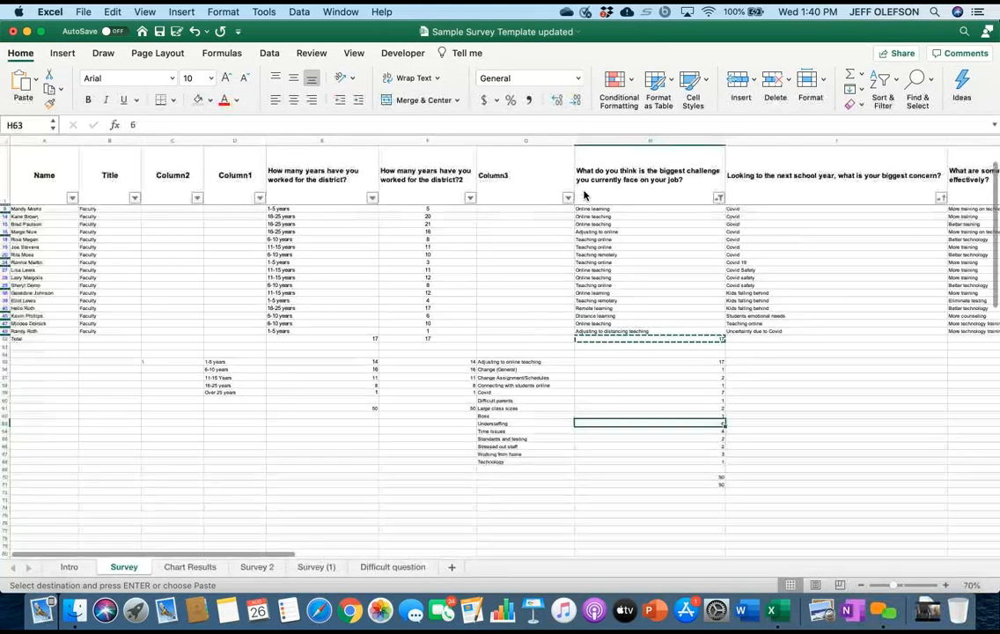
{"action": "scroll", "coordinate": [584, 195], "scroll_direction": "up", "scroll_amount": 1}
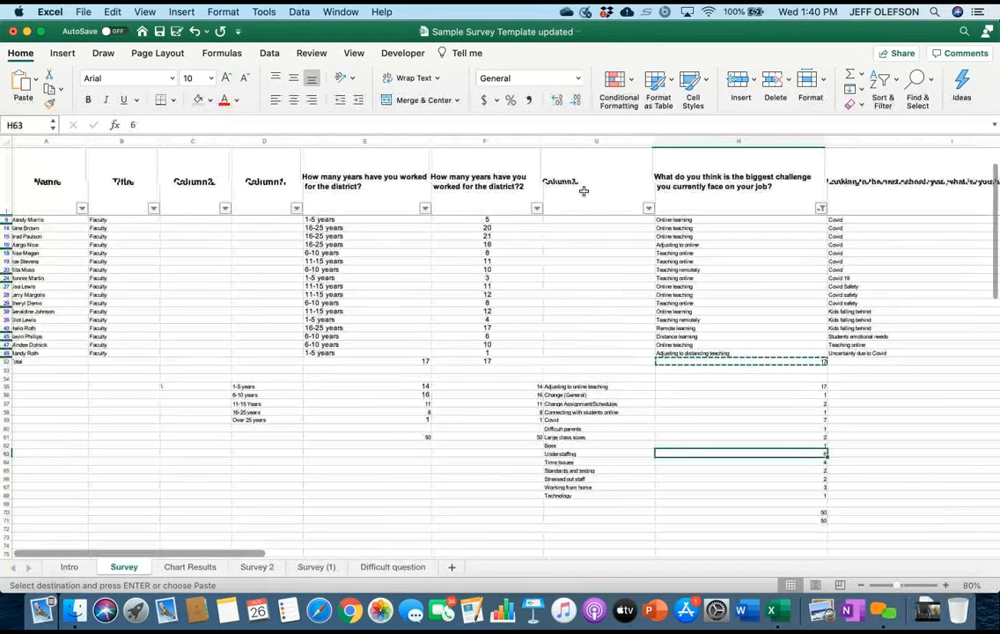
{"action": "scroll", "coordinate": [583, 191], "scroll_direction": "up", "scroll_amount": 5}
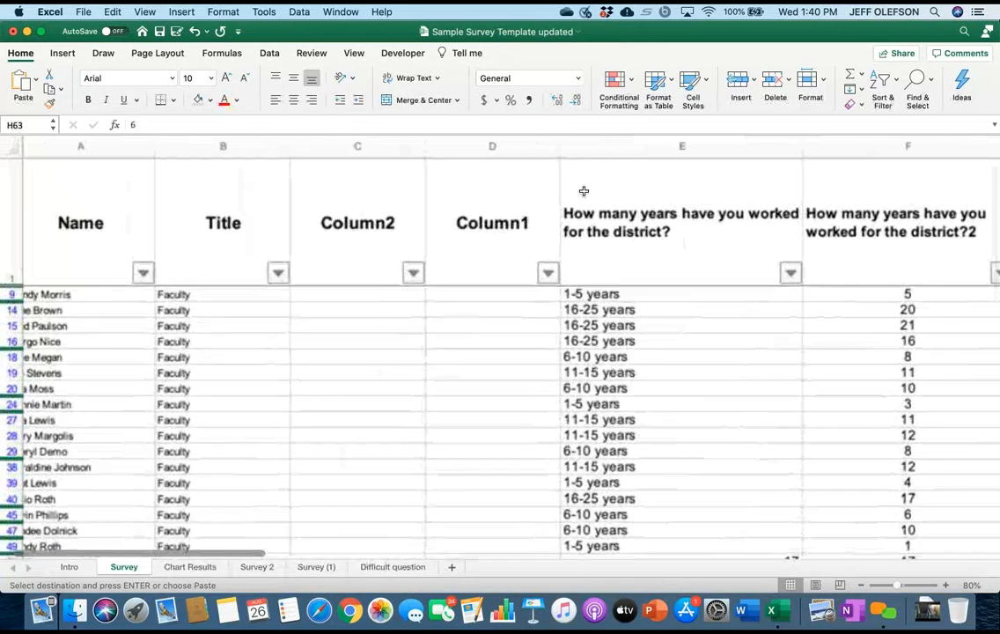
{"action": "scroll", "coordinate": [583, 191], "scroll_direction": "right", "scroll_amount": 10}
{"action": "scroll", "coordinate": [584, 191], "scroll_direction": "down", "scroll_amount": 4}
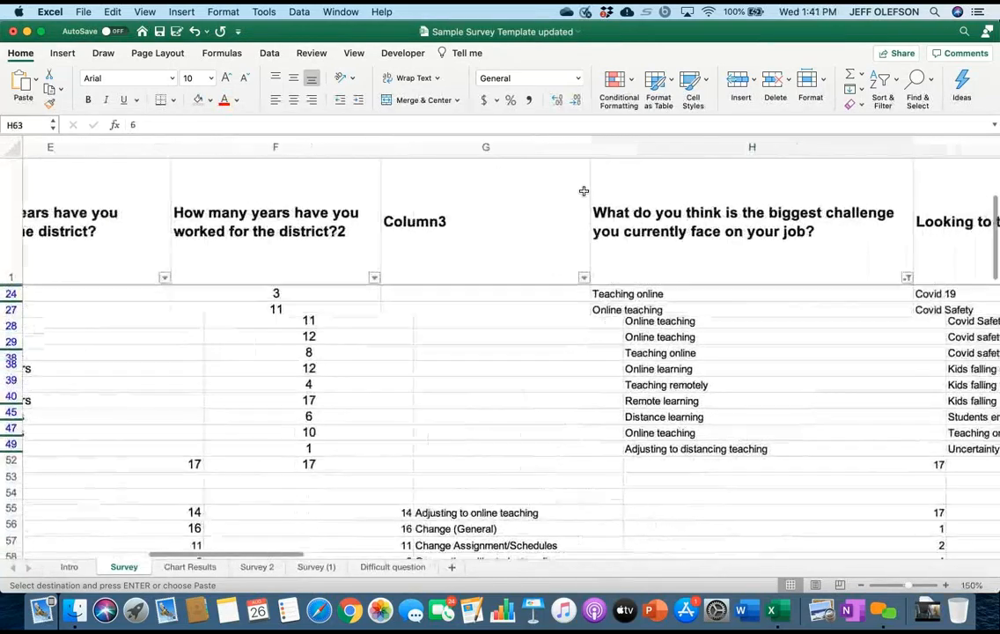
{"action": "scroll", "coordinate": [584, 191], "scroll_direction": "down", "scroll_amount": 5}
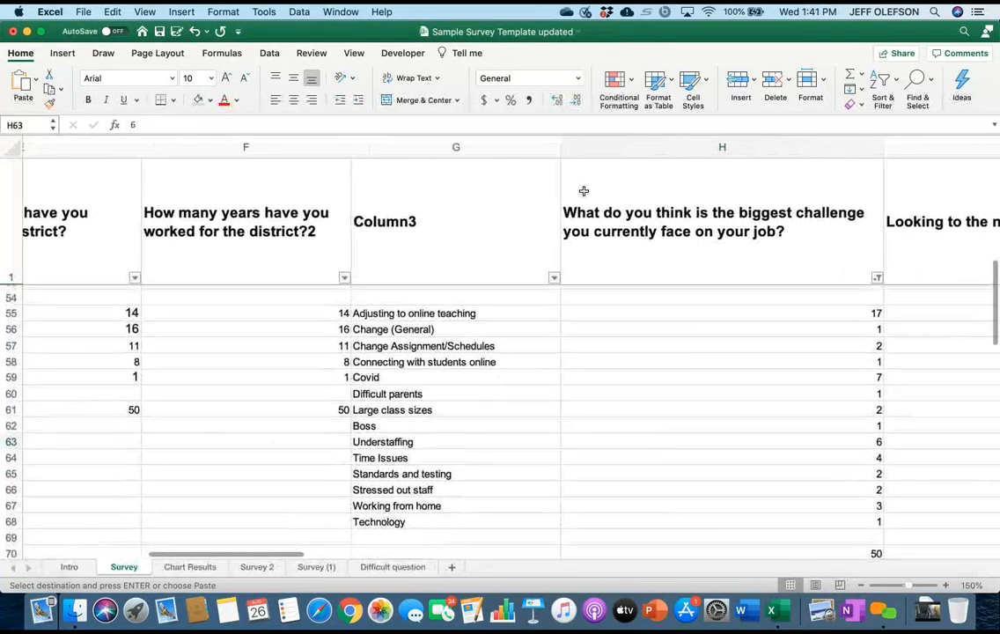
{"action": "scroll", "coordinate": [584, 191], "scroll_direction": "down", "scroll_amount": 1}
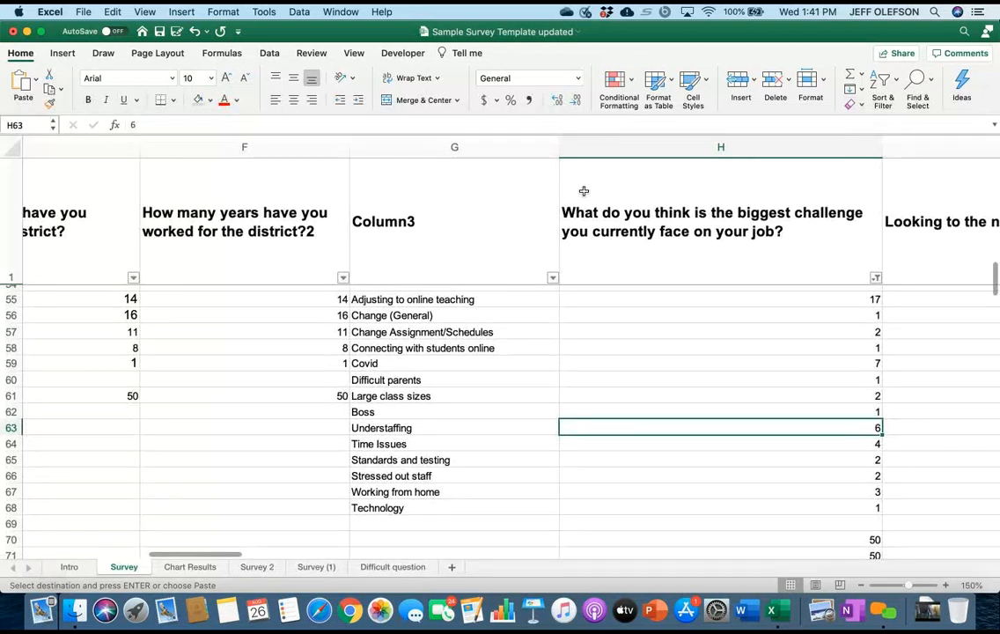
Copy the category counts in H55:H68, from "Adjusting to online teaching" through "Technology".
{"action": "key", "text": "Up"}
{"action": "key", "text": "Up"}
{"action": "key", "text": "Up"}
{"action": "key", "text": "Up"}
{"action": "key", "text": "Up"}
{"action": "key", "text": "Up"}
{"action": "key", "text": "Up"}
{"action": "key", "text": "Up"}
{"action": "key", "text": "shift+Down"}
{"action": "key", "text": "shift+Down"}
{"action": "key", "text": "shift+Down"}
{"action": "key", "text": "shift+Down"}
{"action": "key", "text": "shift+Down"}
{"action": "key", "text": "shift+Down"}
{"action": "key", "text": "shift+Down"}
{"action": "key", "text": "shift+Down"}
{"action": "key", "text": "shift+Down"}
{"action": "key", "text": "shift+Down"}
{"action": "key", "text": "shift+Down"}
{"action": "key", "text": "shift+Down"}
{"action": "key", "text": "shift+Down"}
{"action": "key", "text": "shift+Down"}
{"action": "key", "text": "shift+Down"}
{"action": "key", "text": "shift+Down"}
{"action": "key", "text": "shift+Down"}
{"action": "key", "text": "shift+Down"}
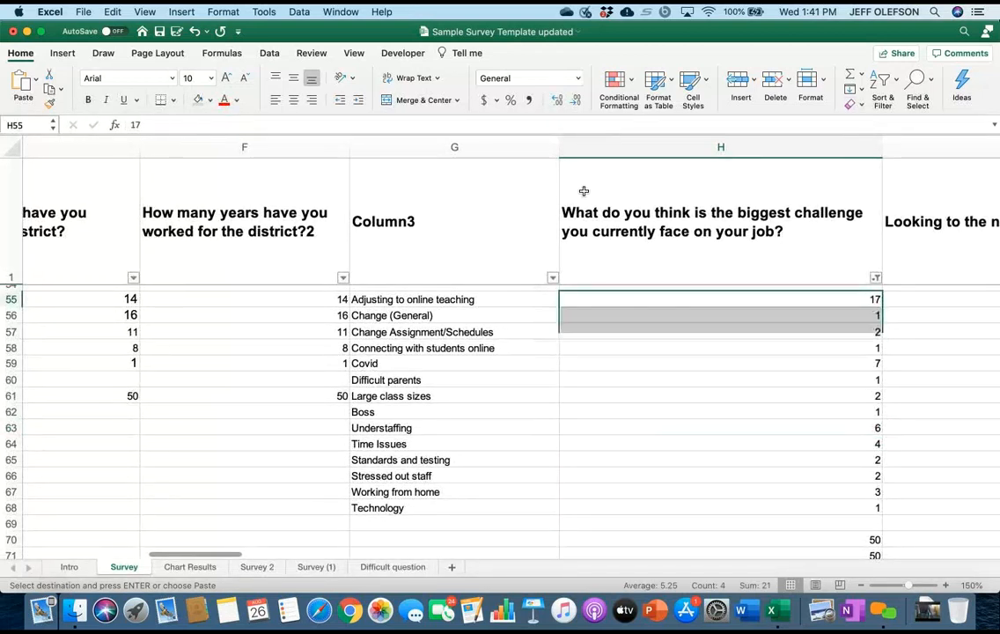
{"action": "key", "text": "shift+Up"}
{"action": "key", "text": "shift+Up"}
{"action": "key", "text": "shift+Up"}
{"action": "key", "text": "shift+Up"}
{"action": "key", "text": "shift+Up"}
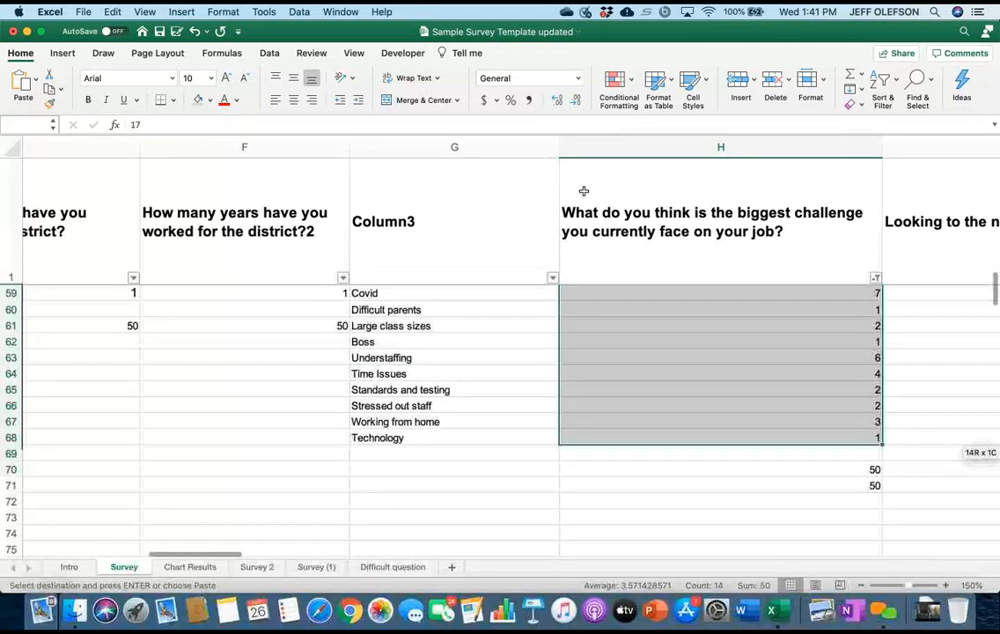
{"action": "right_click", "coordinate": [766, 365]}
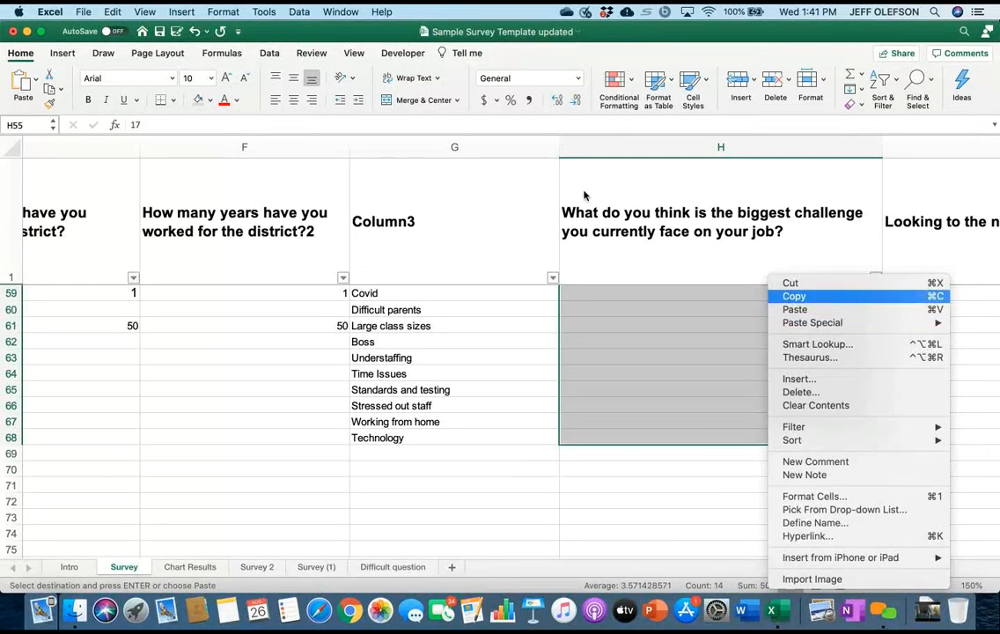
{"action": "left_click", "coordinate": [794, 296]}
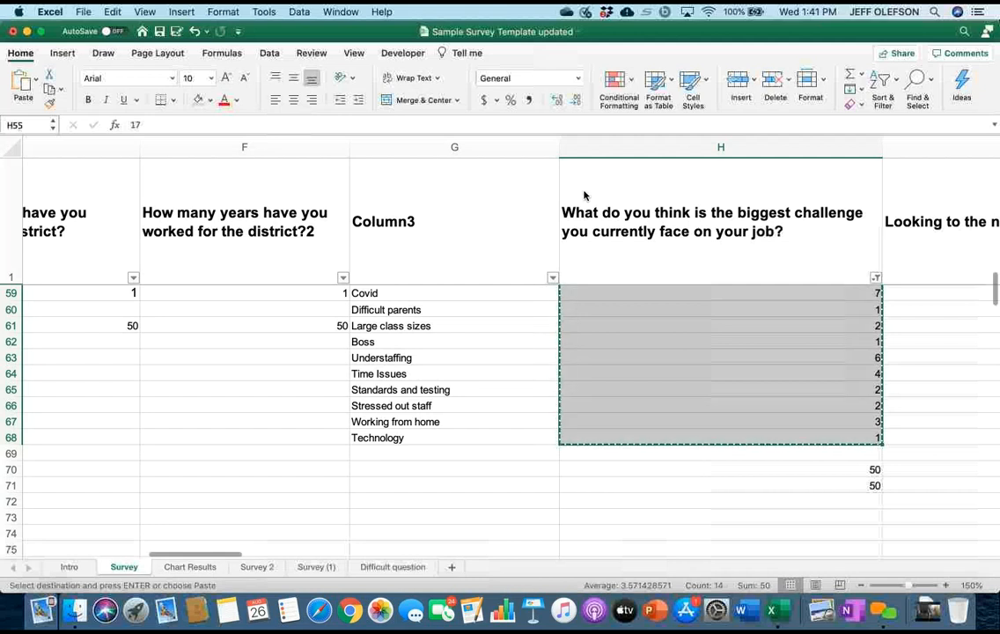
Paste the copied counts as values only on the Chart Results sheet, starting in E98 below the years-worked chart.
{"action": "left_click", "coordinate": [189, 567]}
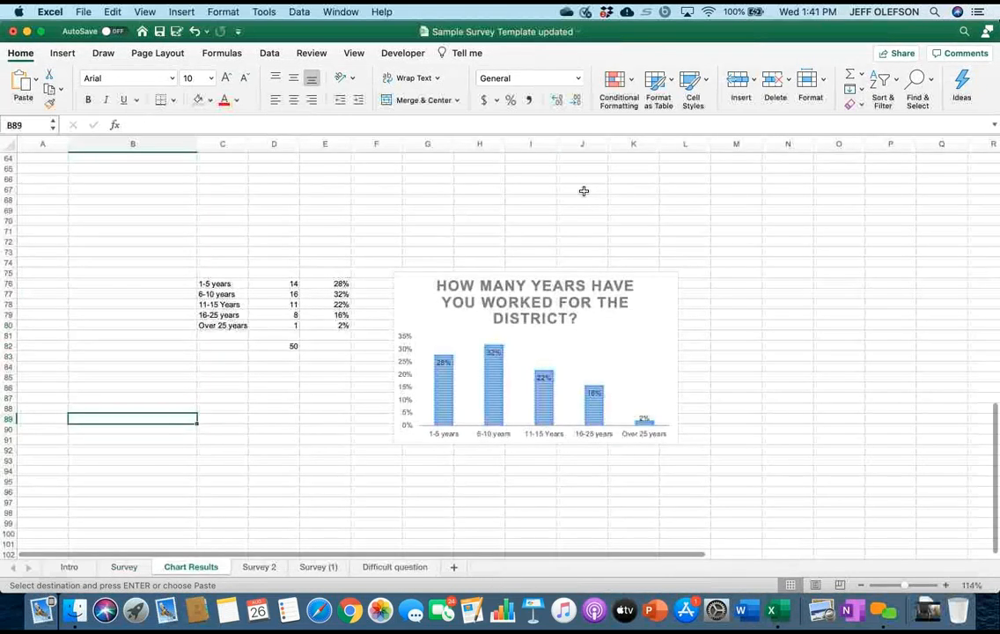
{"action": "scroll", "coordinate": [584, 191], "scroll_direction": "down", "scroll_amount": 4}
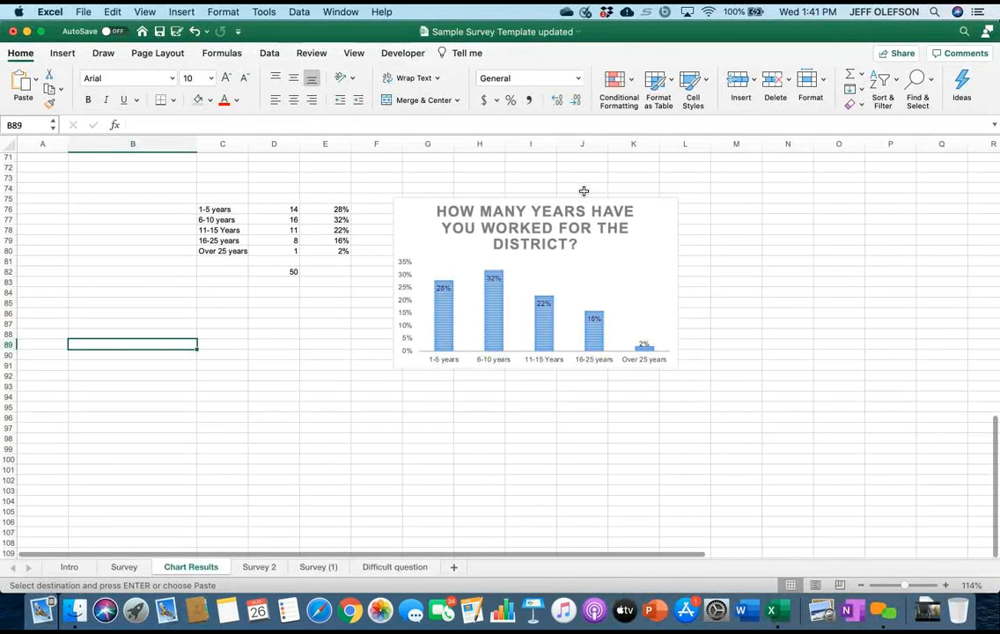
{"action": "right_click", "coordinate": [328, 438]}
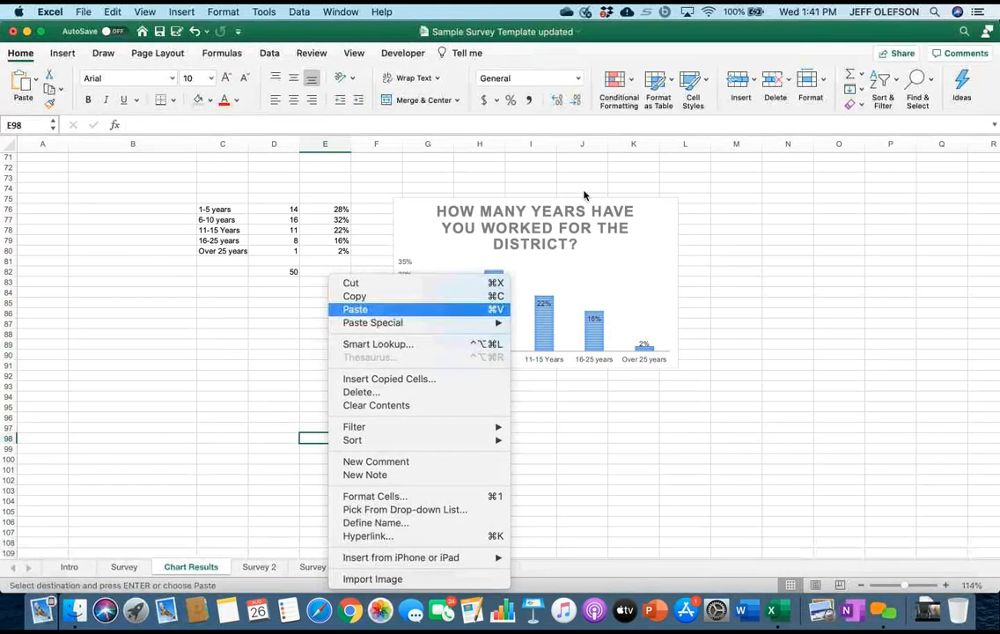
{"action": "mouse_move", "coordinate": [378, 322]}
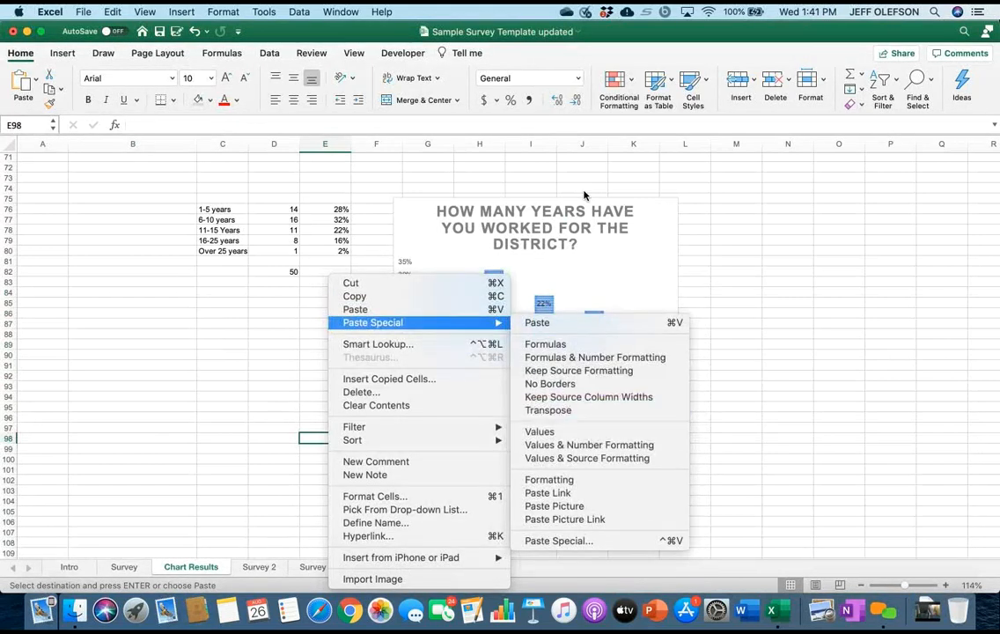
{"action": "left_click", "coordinate": [539, 431]}
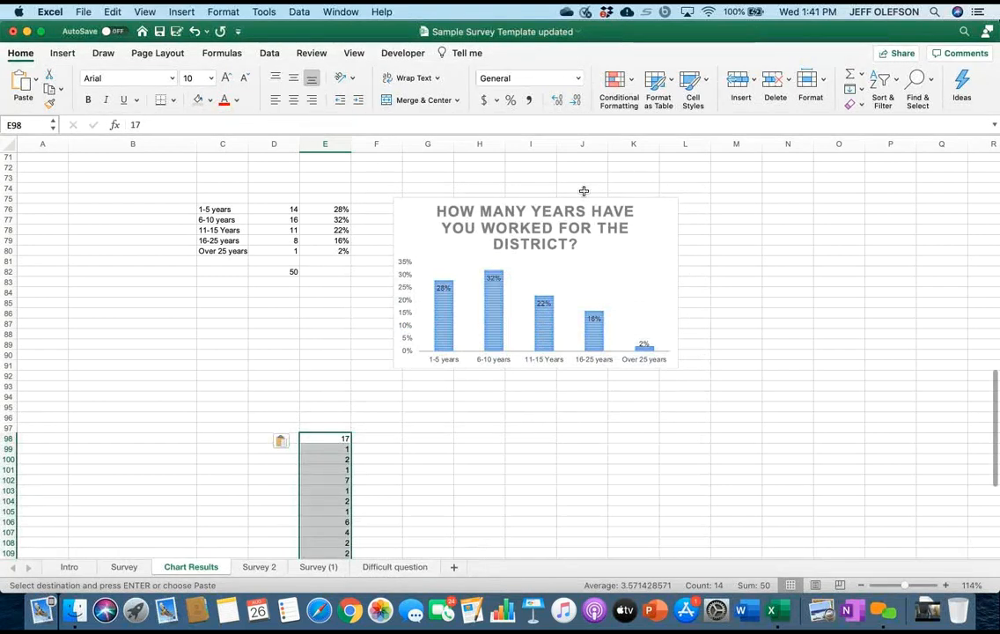
{"action": "key", "text": "Right"}
{"action": "key", "text": "Down"}
{"action": "key", "text": "Down"}
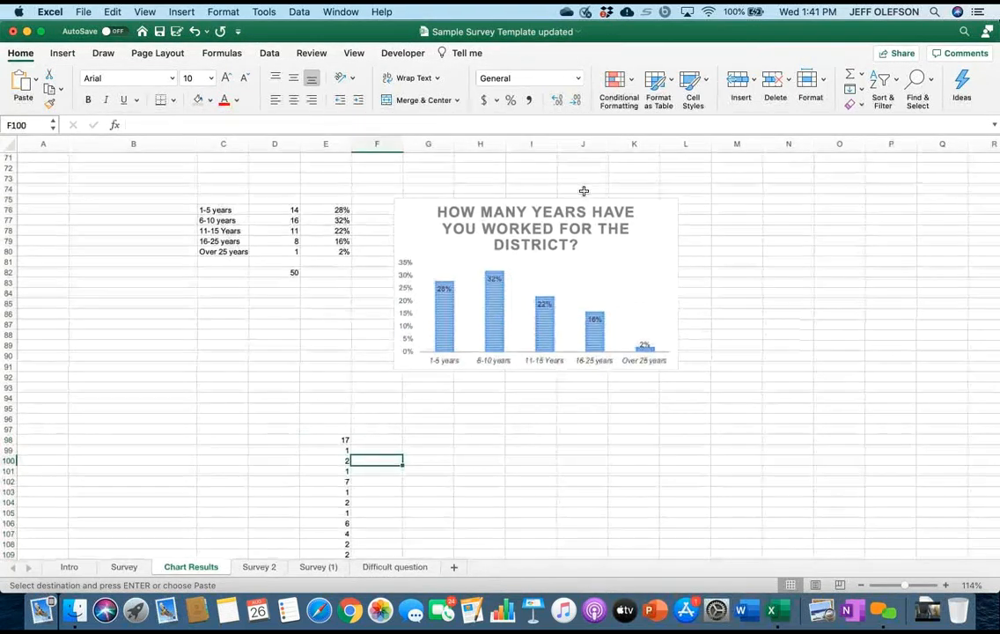
Copy the category labels in G55:G68 of the Survey sheet, from "Adjusting to online teaching" through "Technology".
{"action": "key", "text": "Left"}
{"action": "key", "text": "Left"}
{"action": "key", "text": "Left"}
{"action": "key", "text": "Up"}
{"action": "key", "text": "Up"}
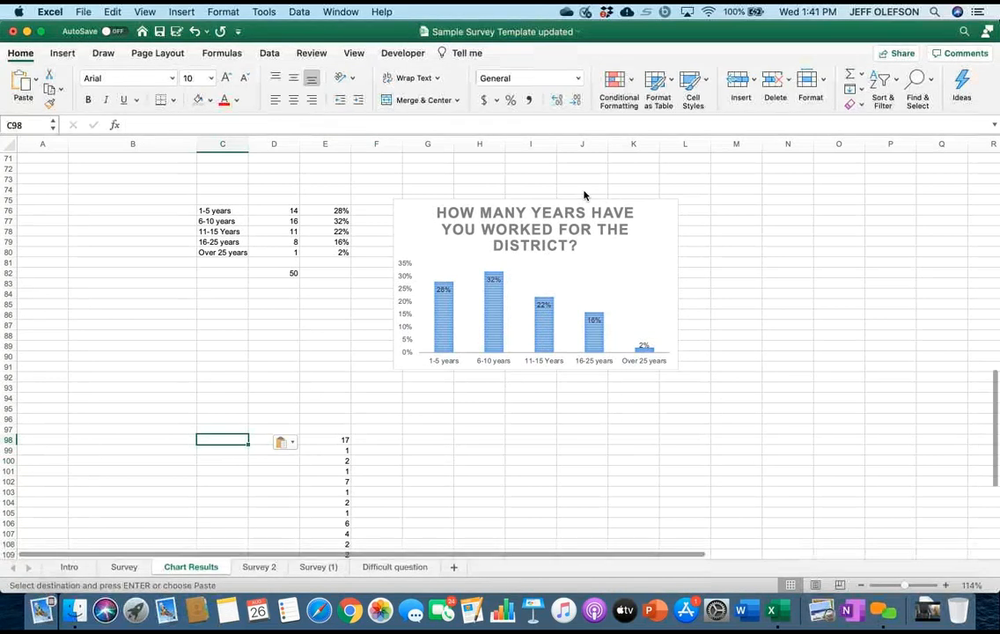
{"action": "key", "text": "ctrl+Page_Up"}
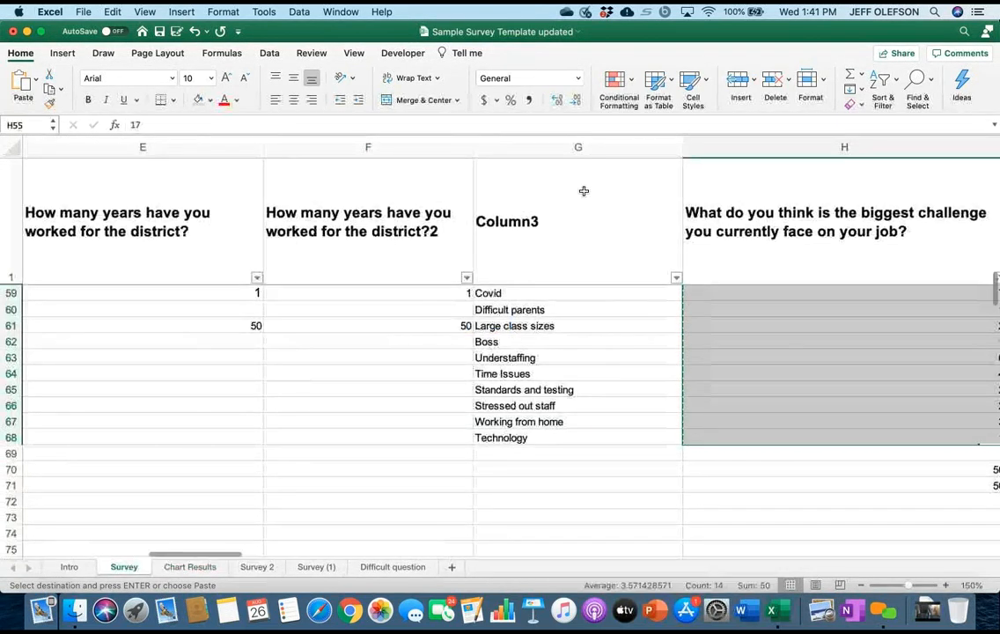
{"action": "scroll", "coordinate": [584, 191], "scroll_direction": "up", "scroll_amount": 3}
{"action": "scroll", "coordinate": [584, 191], "scroll_direction": "up", "scroll_amount": 2}
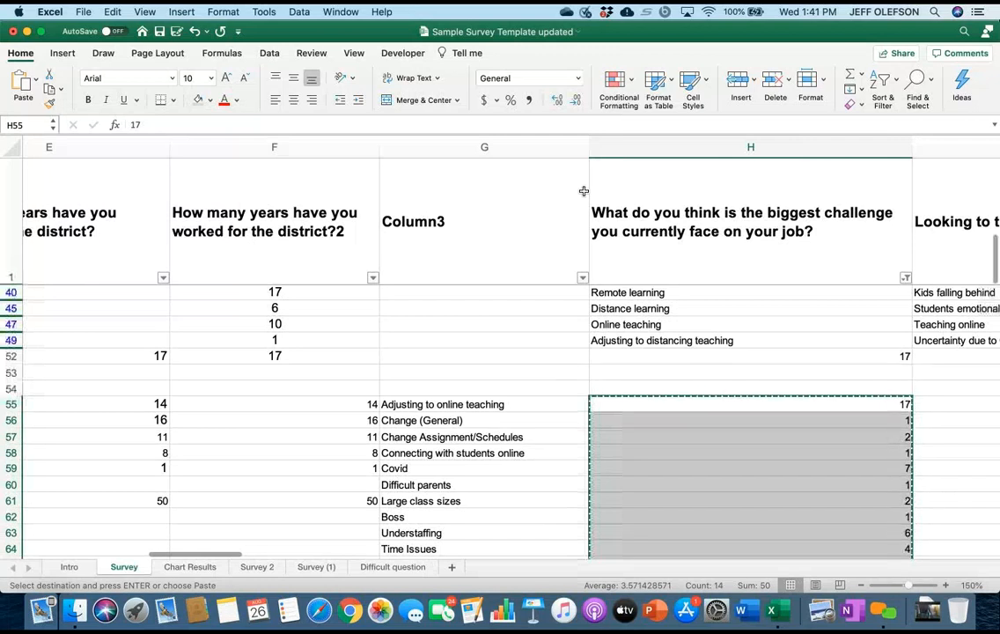
{"action": "key", "text": "Left"}
{"action": "scroll", "coordinate": [583, 191], "scroll_direction": "down", "scroll_amount": 3}
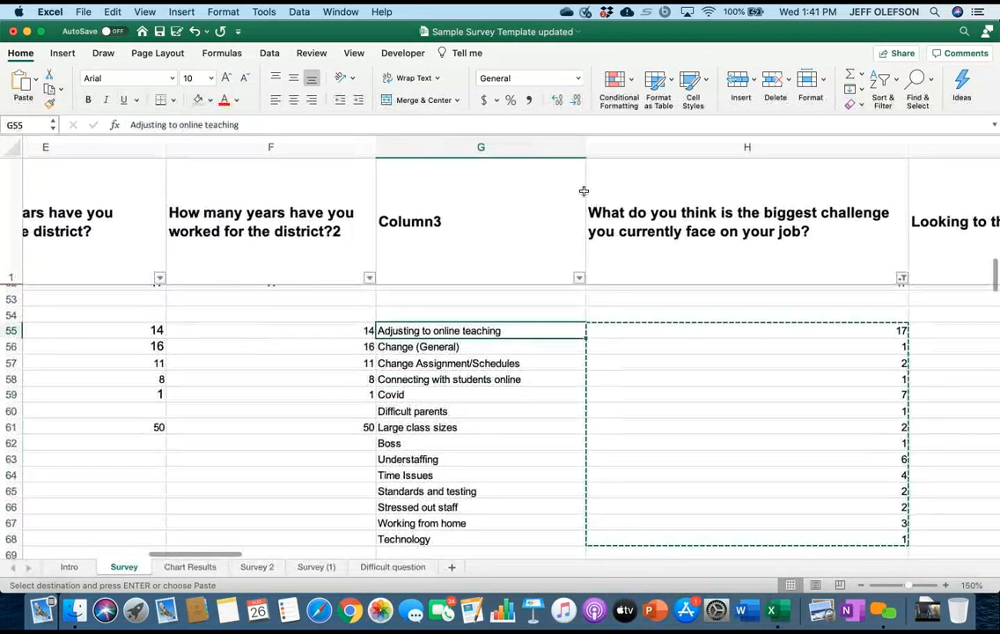
{"action": "key", "text": "shift+Down"}
{"action": "key", "text": "shift+Down"}
{"action": "key", "text": "shift+Down"}
{"action": "key", "text": "shift+Down"}
{"action": "key", "text": "shift+Down"}
{"action": "key", "text": "shift+Down"}
{"action": "key", "text": "shift+Down"}
{"action": "key", "text": "shift+Down"}
{"action": "key", "text": "shift+Down"}
{"action": "key", "text": "shift+Down"}
{"action": "key", "text": "shift+Down"}
{"action": "key", "text": "shift+Down"}
{"action": "key", "text": "shift+Down"}
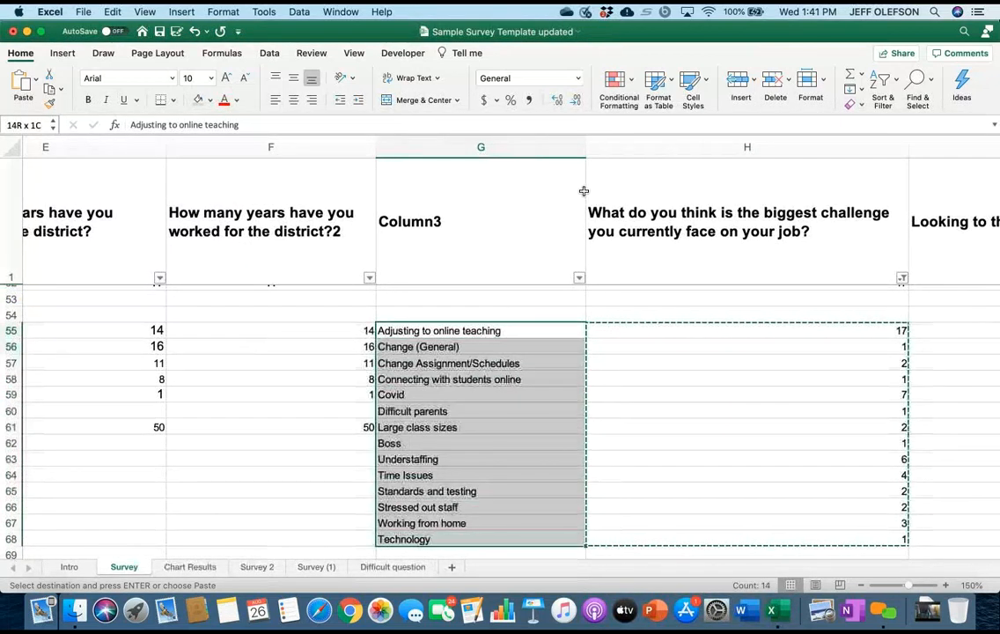
{"action": "right_click", "coordinate": [515, 382]}
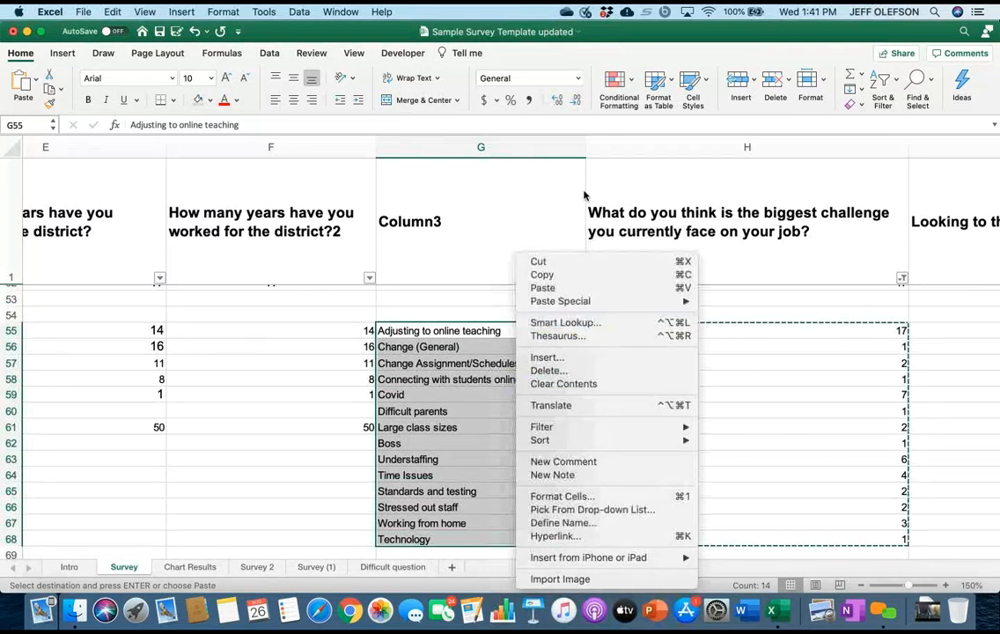
{"action": "key", "text": "Return"}
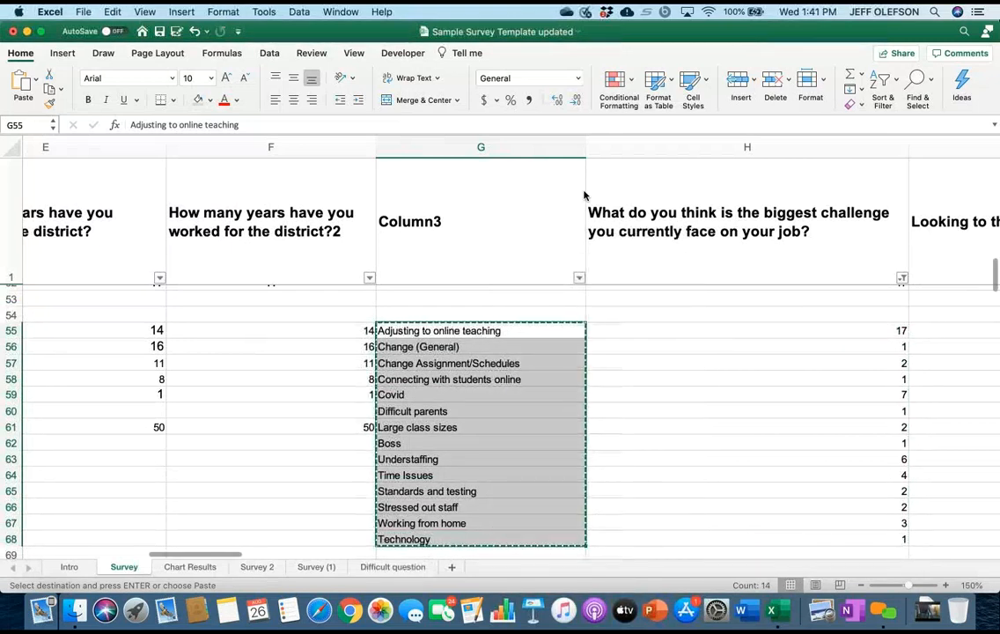
Paste the category labels on Chart Results starting in D98, beside the counts, and widen column D to fit them.
{"action": "key", "text": "ctrl+Page_Down"}
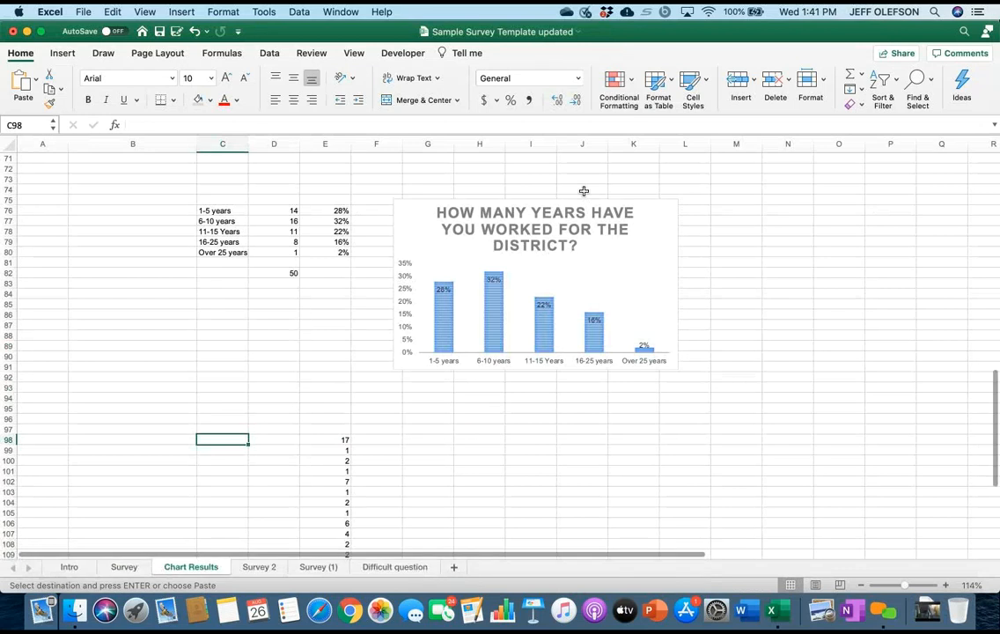
{"action": "right_click", "coordinate": [267, 439]}
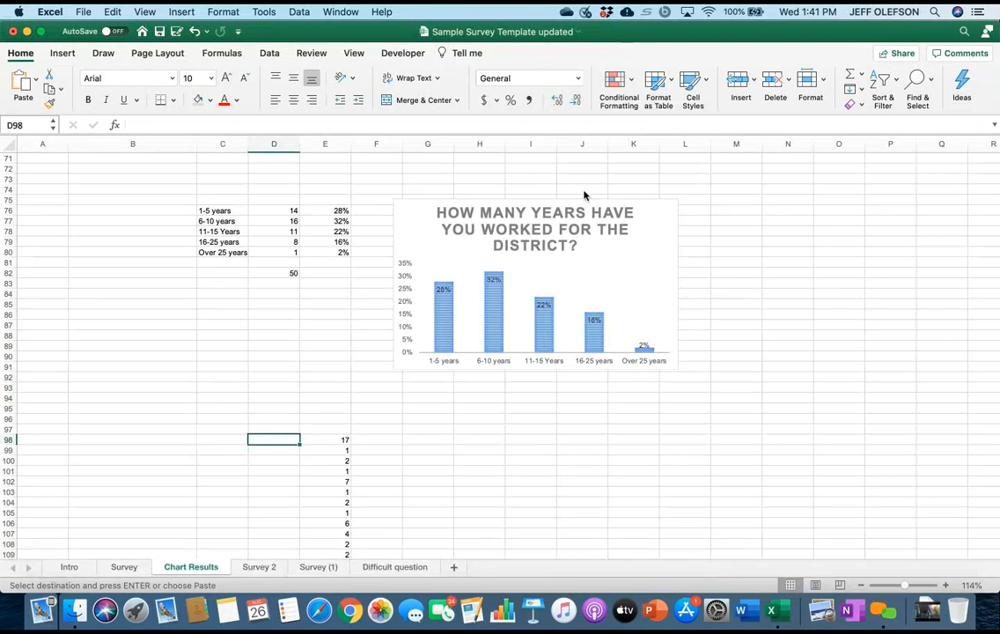
{"action": "key", "text": "Down"}
{"action": "key", "text": "Down"}
{"action": "key", "text": "Down"}
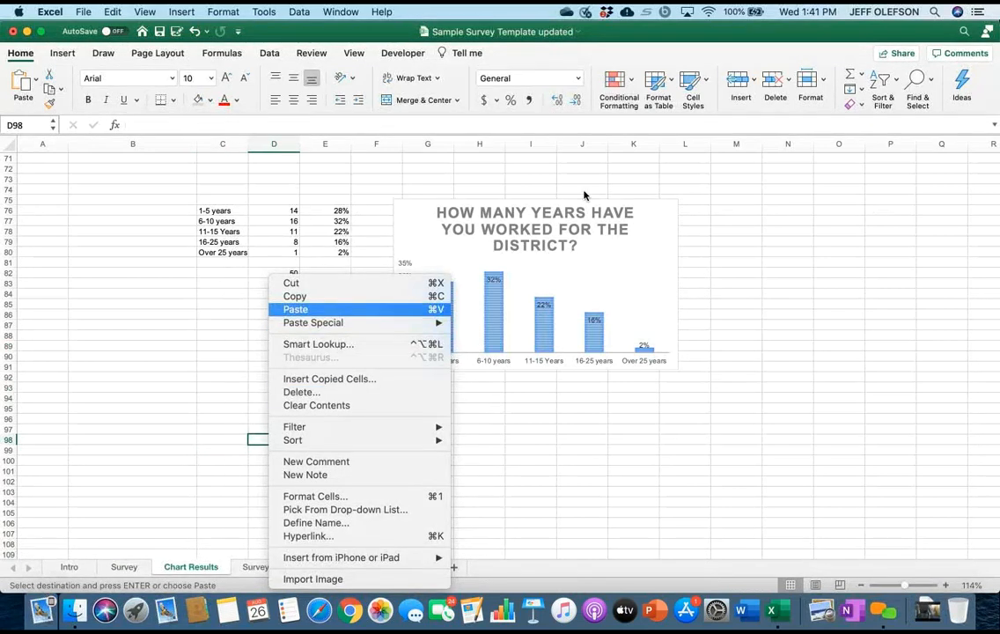
{"action": "key", "text": "Return"}
{"action": "scroll", "coordinate": [583, 193], "scroll_direction": "down", "scroll_amount": 3}
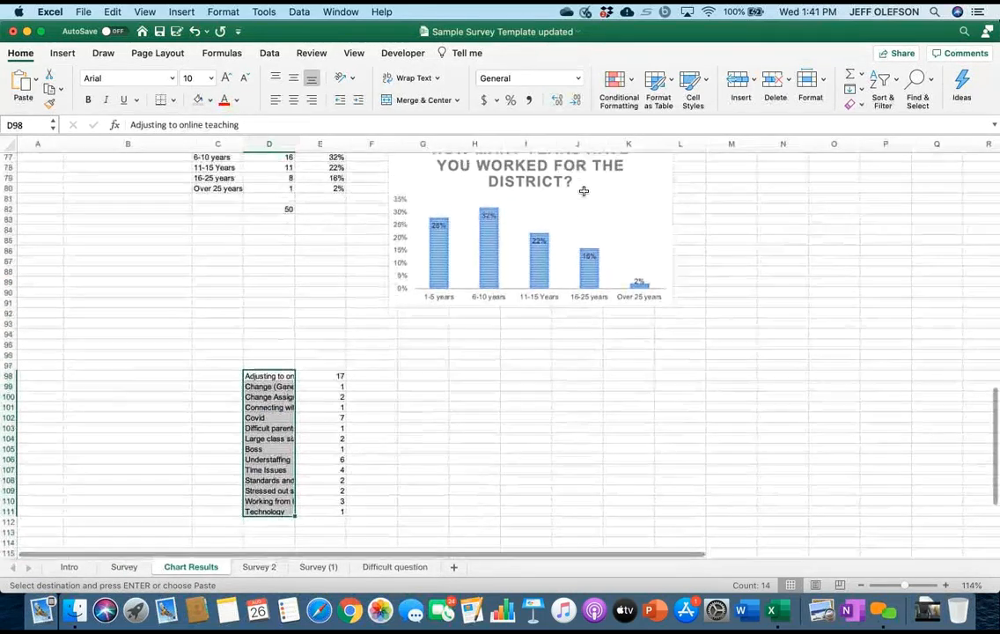
{"action": "left_click_drag", "start_coordinate": [295, 144], "coordinate": [356, 144]}
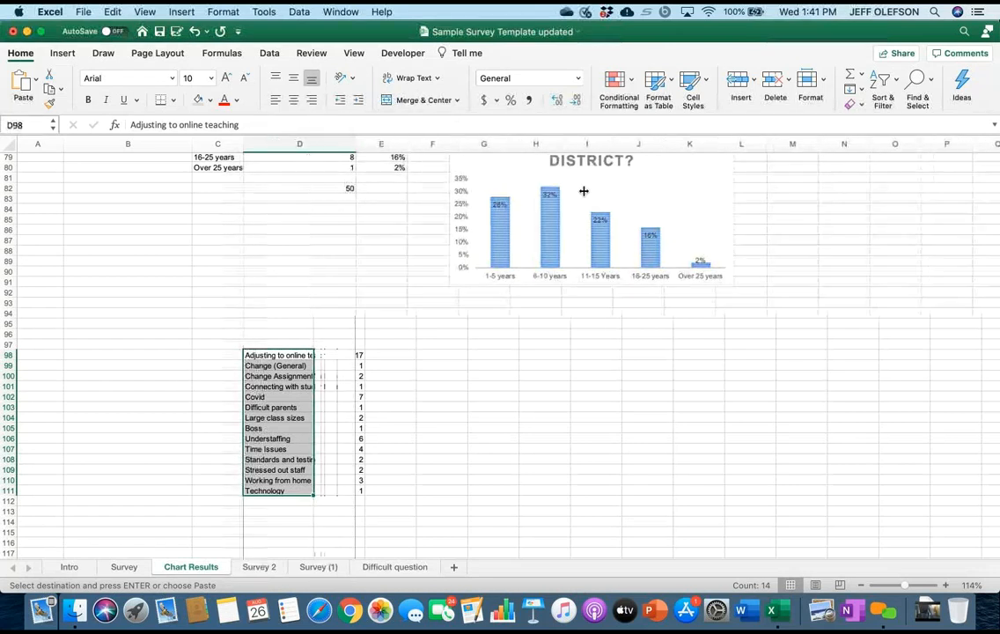
{"action": "left_click", "coordinate": [432, 355]}
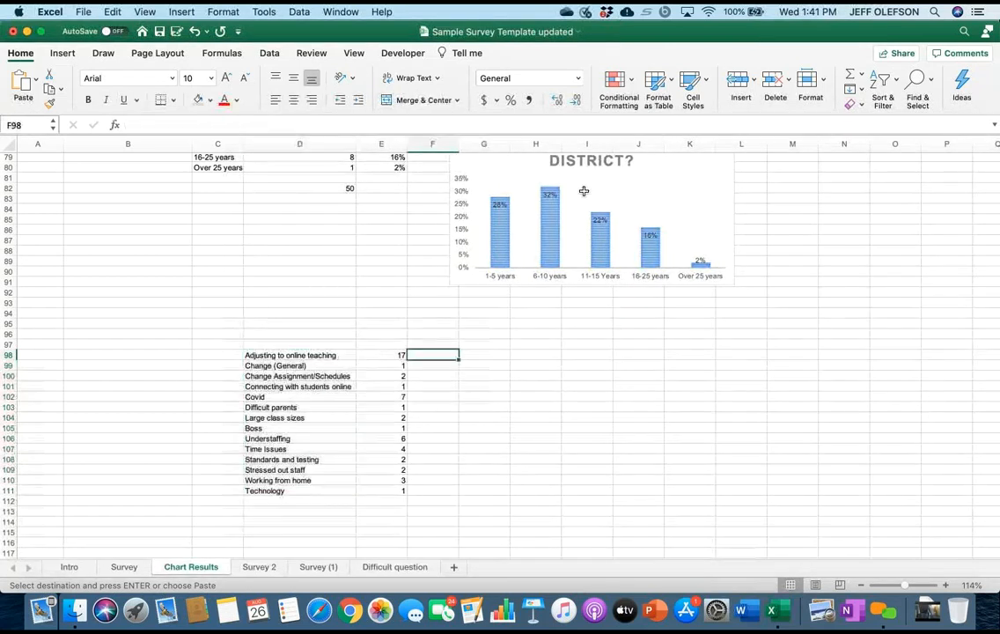
Try to total the category counts in E113 with =sum(E99:E111), and clear that cell.
{"action": "left_click", "coordinate": [381, 510]}
{"action": "type", "text": "="}
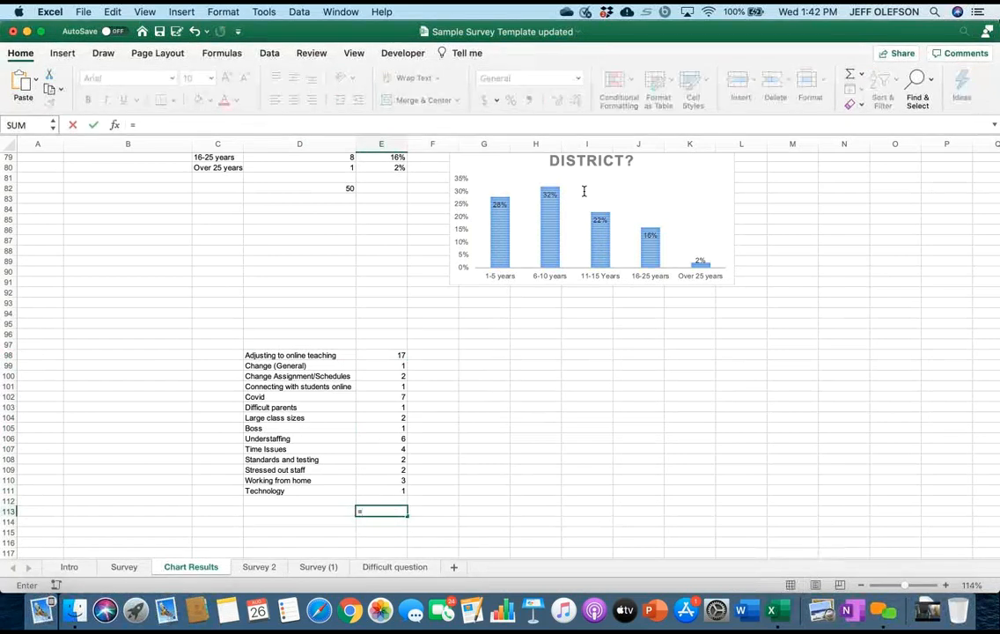
{"action": "type", "text": "sum("}
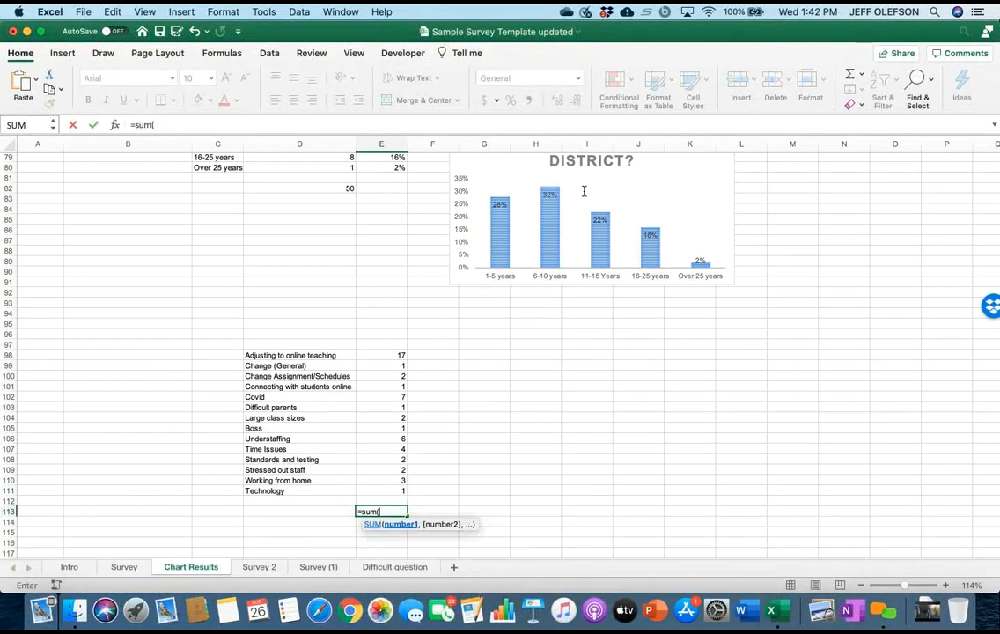
{"action": "left_click_drag", "start_coordinate": [392, 490], "coordinate": [391, 362]}
{"action": "type", "text": ")"}
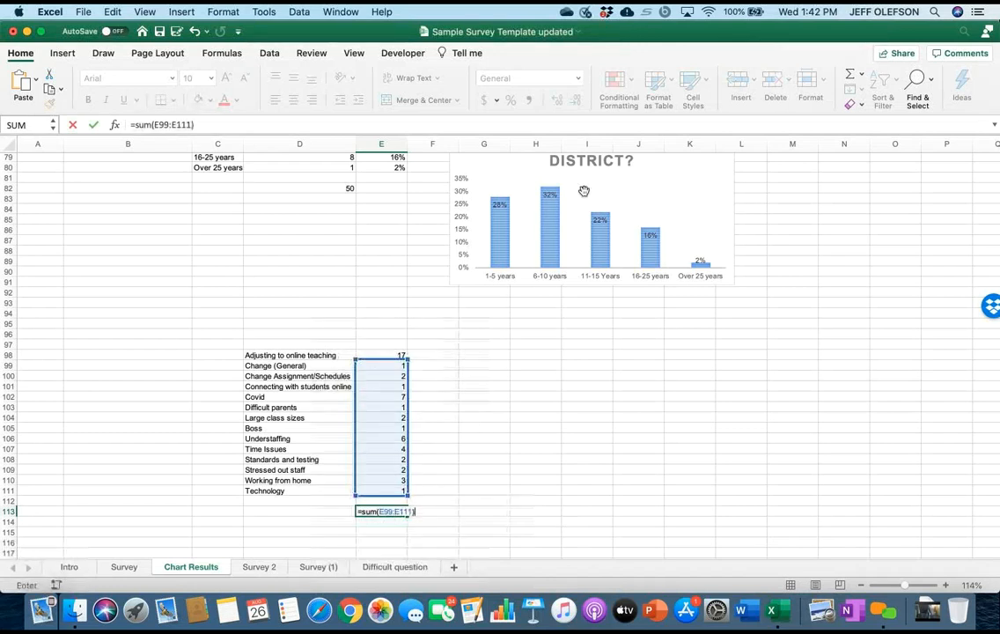
{"action": "key", "text": "Return"}
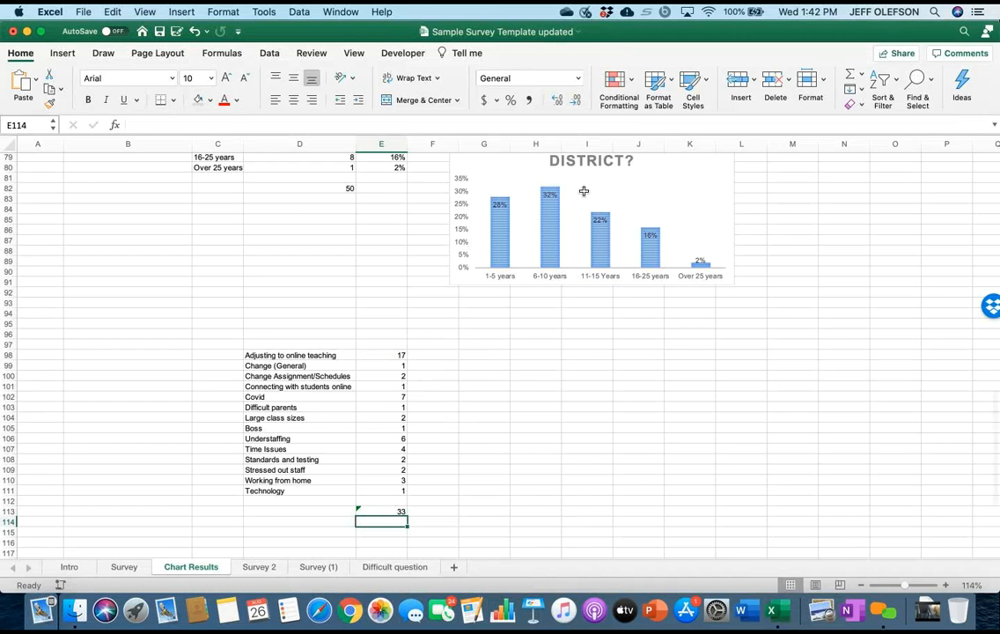
{"action": "key", "text": "Up"}
{"action": "key", "text": "Delete"}
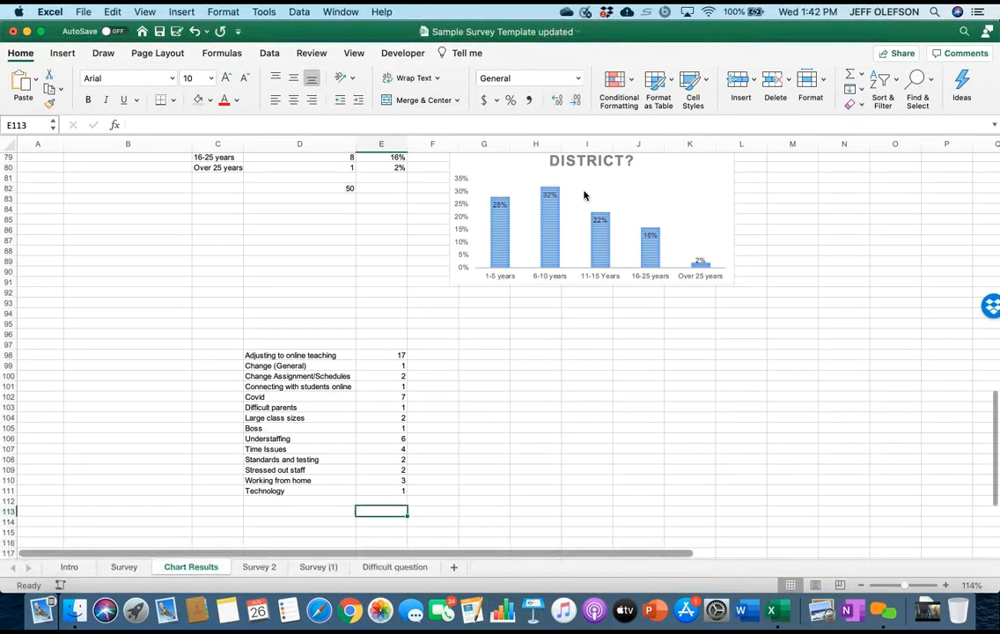
Check the category tally on the Survey sheet, rows 55–68, and its totals in H70 and H71.
{"action": "key", "text": "ctrl+Page_Up"}
{"action": "scroll", "coordinate": [583, 191], "scroll_direction": "down", "scroll_amount": 7}
{"action": "scroll", "coordinate": [583, 191], "scroll_direction": "right", "scroll_amount": 2}
{"action": "scroll", "coordinate": [583, 191], "scroll_direction": "up", "scroll_amount": 5}
{"action": "scroll", "coordinate": [583, 191], "scroll_direction": "up", "scroll_amount": 8}
{"action": "scroll", "coordinate": [584, 191], "scroll_direction": "right", "scroll_amount": 1}
{"action": "scroll", "coordinate": [584, 191], "scroll_direction": "down", "scroll_amount": 7}
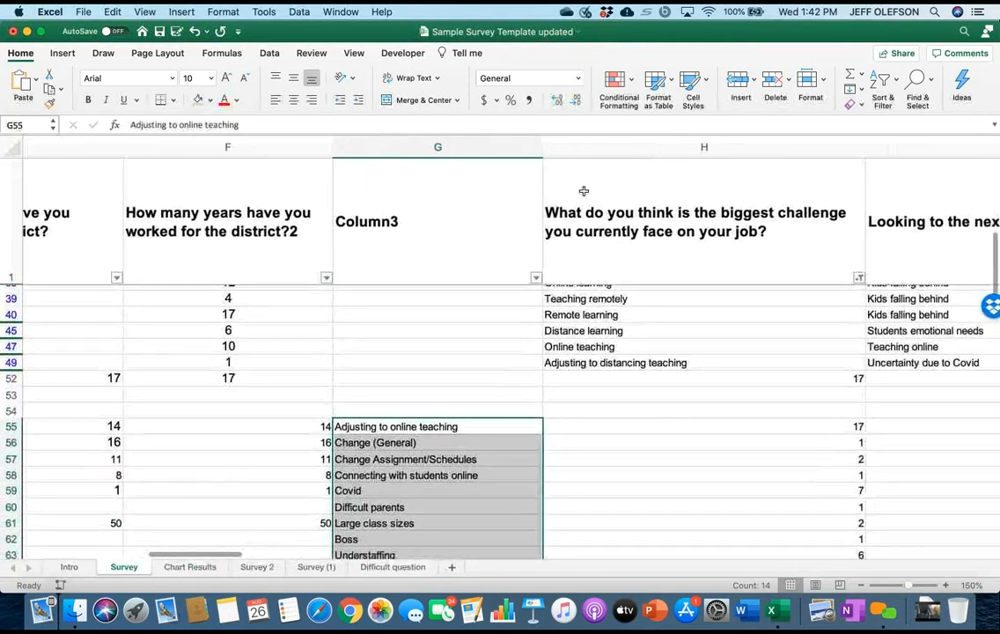
{"action": "scroll", "coordinate": [583, 191], "scroll_direction": "left", "scroll_amount": 2}
{"action": "scroll", "coordinate": [583, 191], "scroll_direction": "left", "scroll_amount": 2}
{"action": "scroll", "coordinate": [584, 191], "scroll_direction": "up", "scroll_amount": 2}
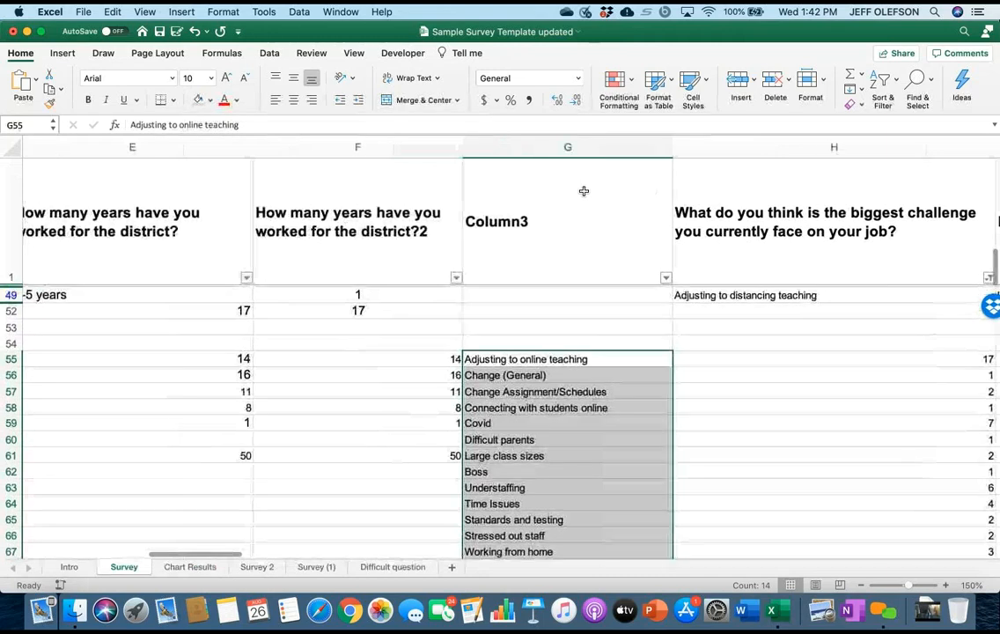
{"action": "scroll", "coordinate": [584, 191], "scroll_direction": "right", "scroll_amount": 3}
{"action": "scroll", "coordinate": [583, 191], "scroll_direction": "up", "scroll_amount": 1}
{"action": "scroll", "coordinate": [584, 191], "scroll_direction": "down", "scroll_amount": 5}
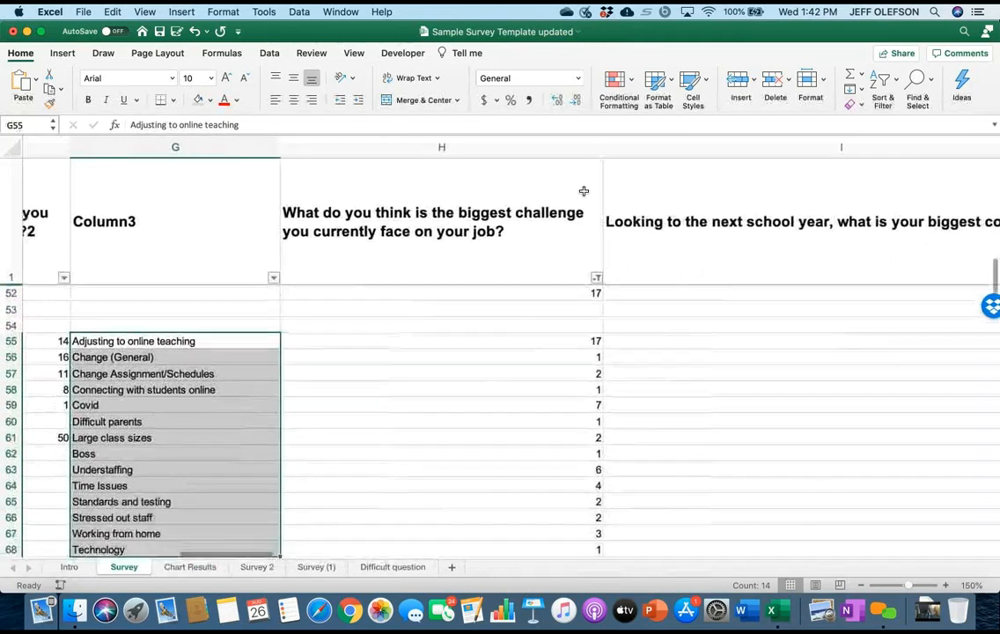
{"action": "left_click", "coordinate": [442, 472]}
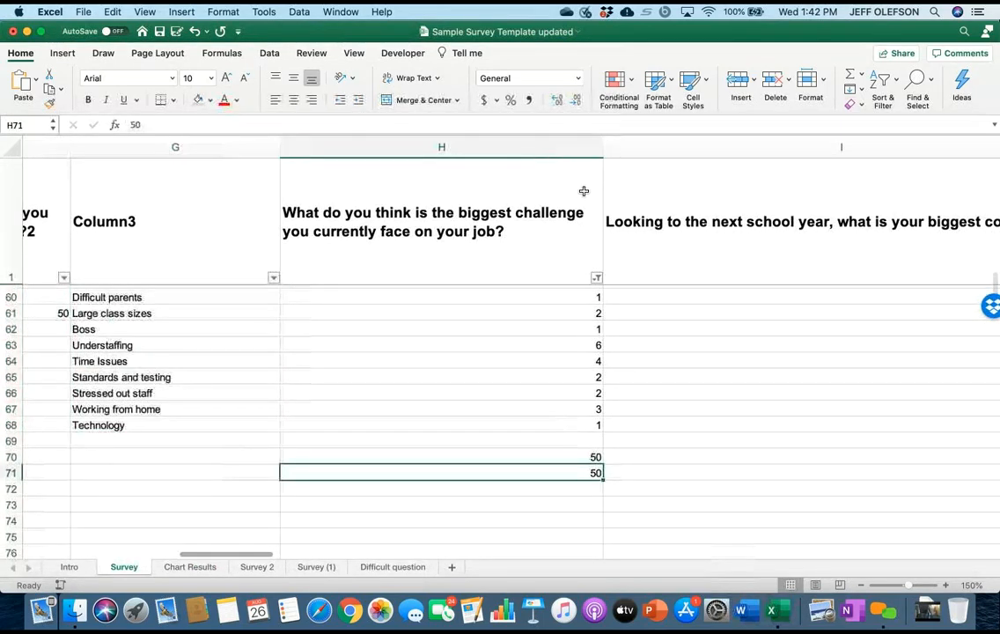
{"action": "scroll", "coordinate": [583, 191], "scroll_direction": "up", "scroll_amount": 2}
{"action": "scroll", "coordinate": [584, 191], "scroll_direction": "up", "scroll_amount": 3}
{"action": "scroll", "coordinate": [583, 191], "scroll_direction": "right", "scroll_amount": 1}
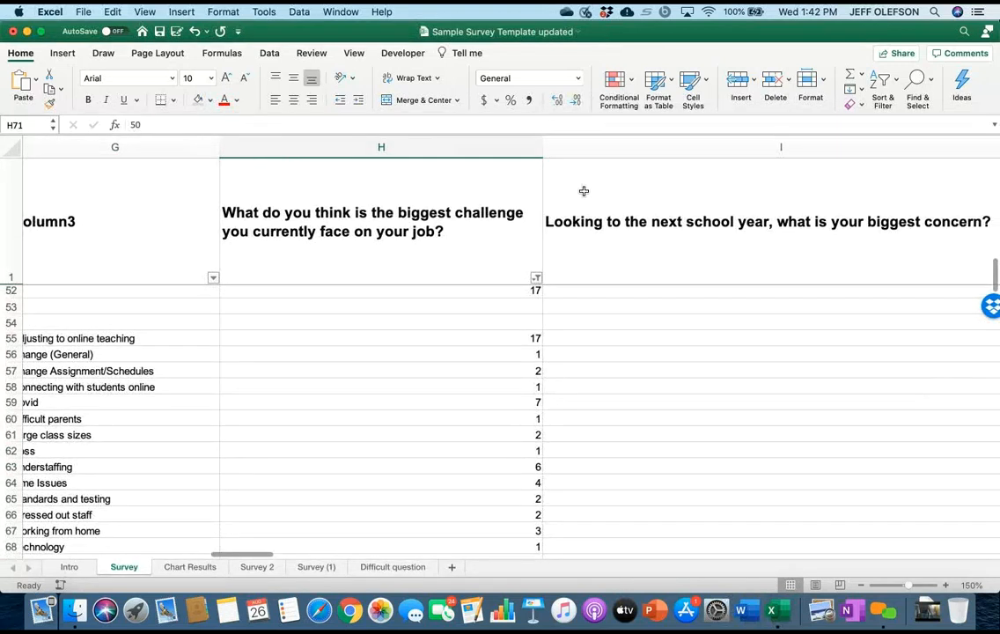
Copy the Survey counts in H55:H68 again and paste them as values only on Chart Results, starting in E98.
{"action": "scroll", "coordinate": [584, 191], "scroll_direction": "down", "scroll_amount": 3}
{"action": "scroll", "coordinate": [584, 191], "scroll_direction": "up", "scroll_amount": 3}
{"action": "scroll", "coordinate": [583, 191], "scroll_direction": "right", "scroll_amount": 1}
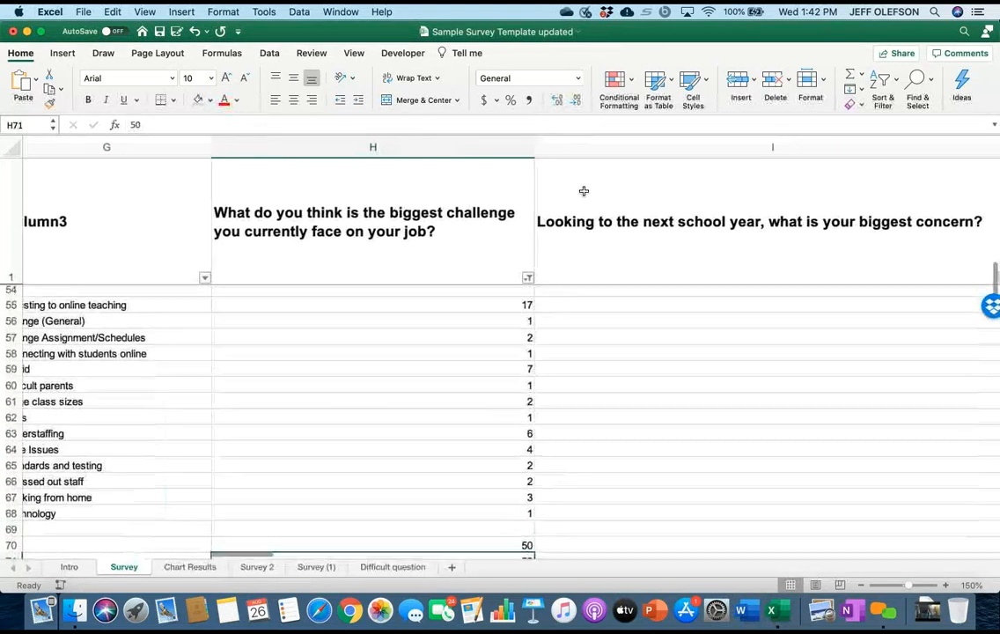
{"action": "left_click_drag", "start_coordinate": [366, 329], "coordinate": [366, 538]}
{"action": "right_click", "coordinate": [507, 423]}
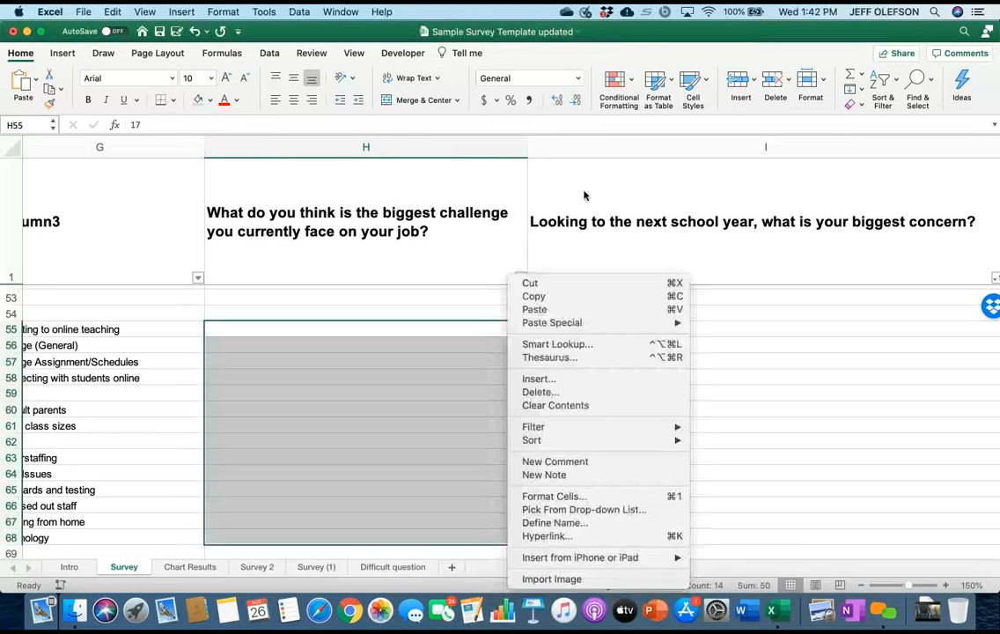
{"action": "key", "text": "Return"}
{"action": "key", "text": "ctrl+Page_Down"}
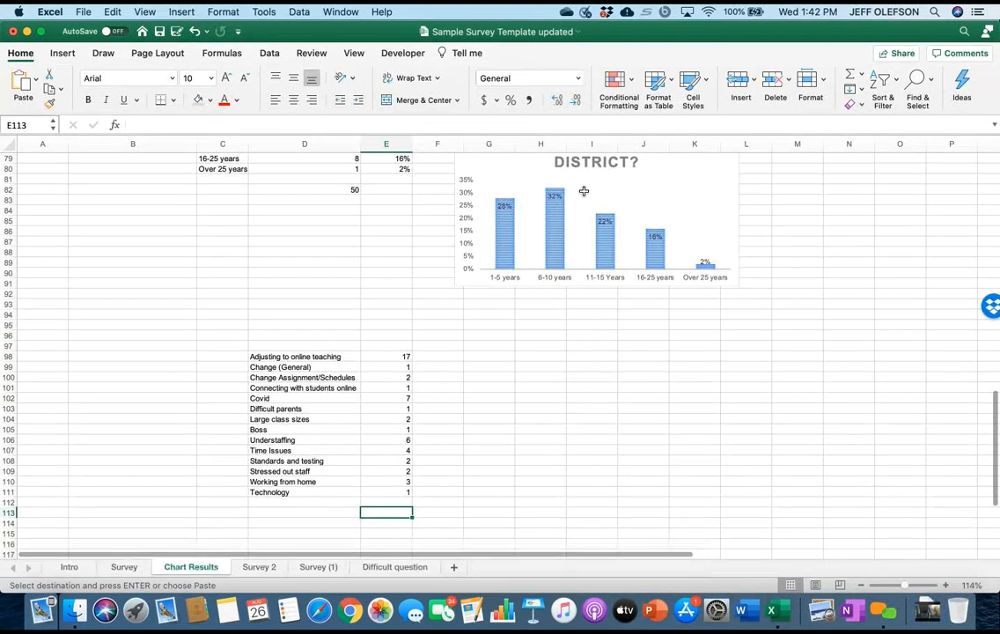
{"action": "right_click", "coordinate": [390, 357]}
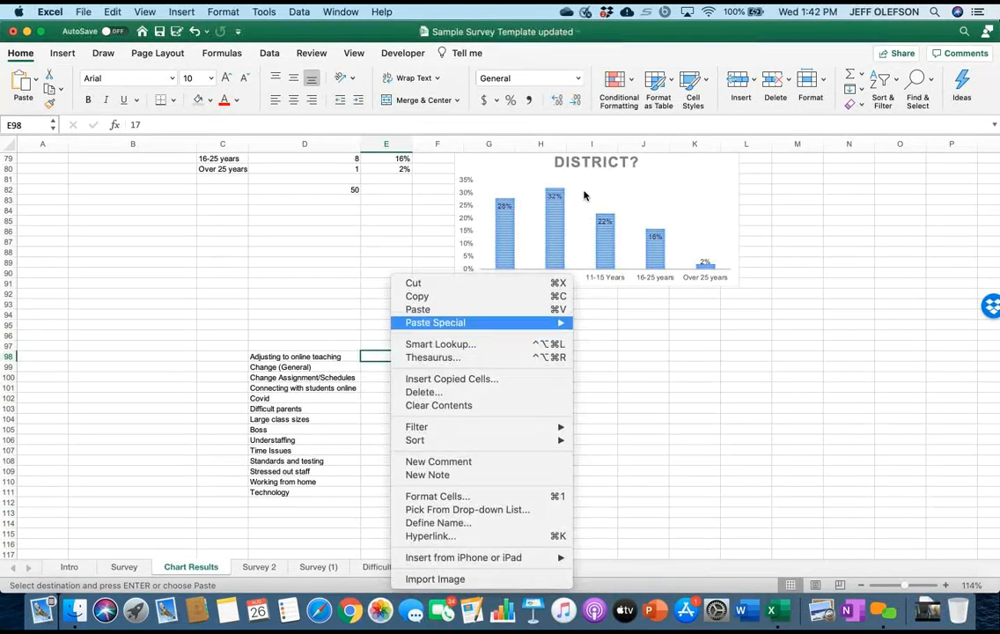
{"action": "mouse_move", "coordinate": [445, 323]}
{"action": "left_click", "coordinate": [602, 431]}
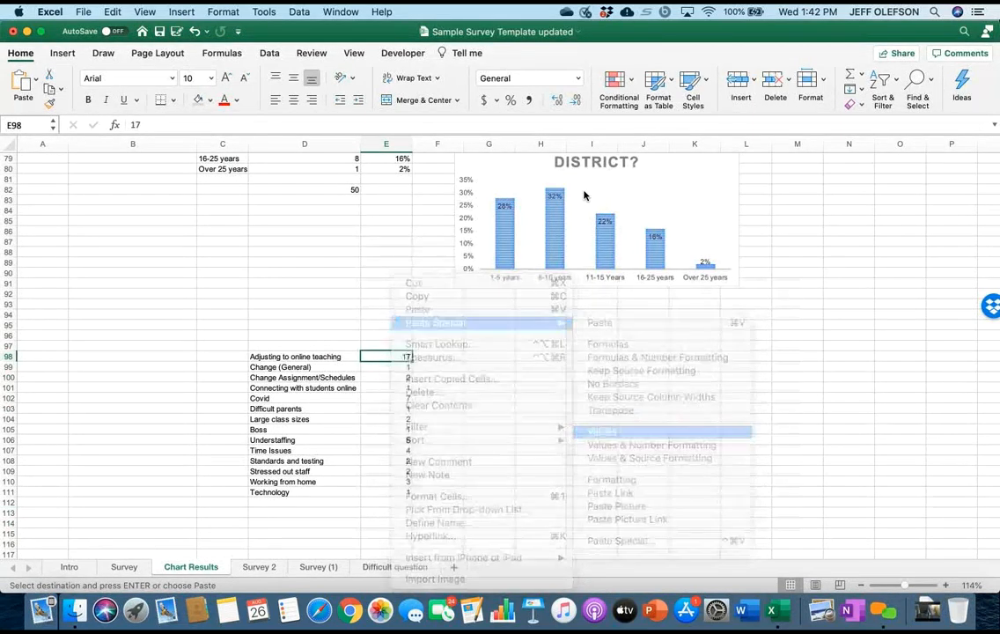
Total the category counts in E114 of Chart Results with =sum(E98:E111).
{"action": "left_click", "coordinate": [386, 533]}
{"action": "left_click", "coordinate": [387, 523]}
{"action": "type", "text": "=s"}
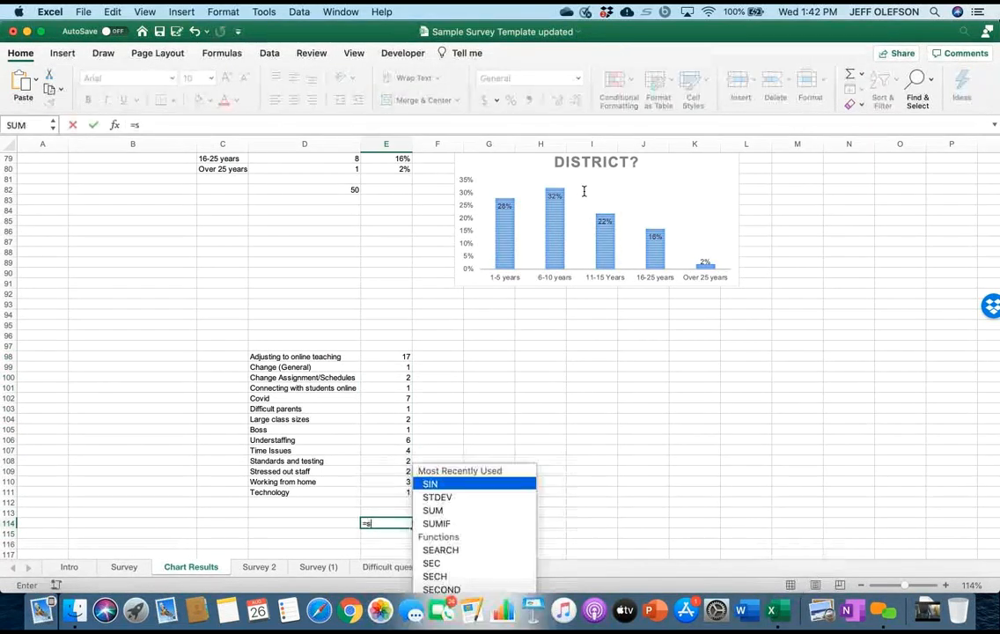
{"action": "type", "text": "um("}
{"action": "key", "text": "Up"}
{"action": "key", "text": "Up"}
{"action": "key", "text": "Up"}
{"action": "key", "text": "shift+Up"}
{"action": "key", "text": "shift+Up"}
{"action": "key", "text": "shift+Up"}
{"action": "key", "text": "shift+Up"}
{"action": "key", "text": "shift+Up"}
{"action": "key", "text": "shift+Up"}
{"action": "key", "text": "shift+Up"}
{"action": "key", "text": "shift+Up"}
{"action": "key", "text": "shift+Up"}
{"action": "key", "text": "shift+Up"}
{"action": "key", "text": "shift+Up"}
{"action": "key", "text": "shift+Up"}
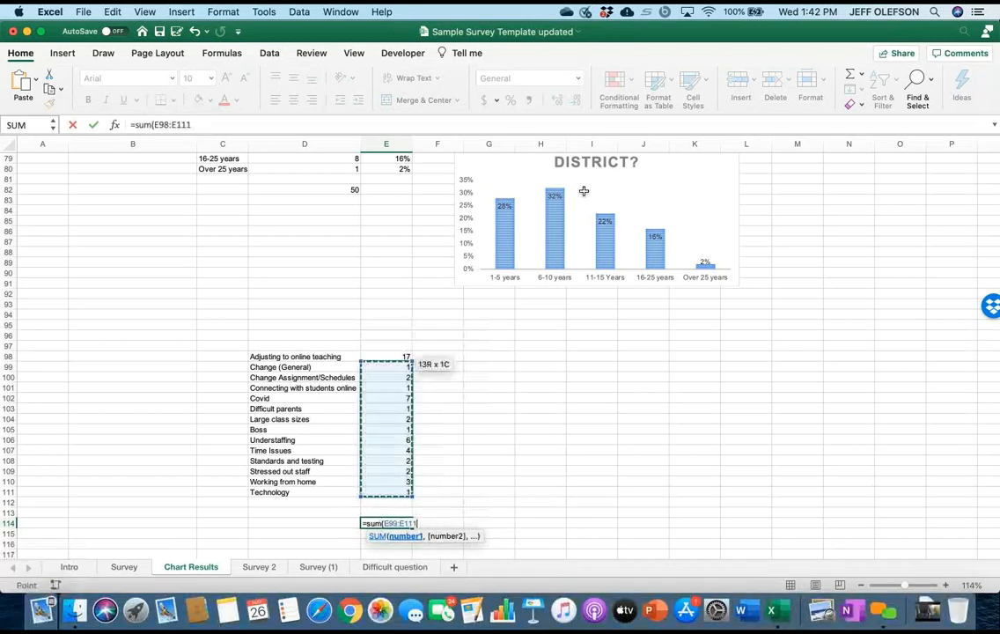
{"action": "key", "text": "shift+Down"}
{"action": "key", "text": "shift+Down"}
{"action": "key", "text": "shift+Down"}
{"action": "key", "text": "shift+Down"}
{"action": "key", "text": "shift+Down"}
{"action": "key", "text": "shift+Down"}
{"action": "key", "text": "shift+Down"}
{"action": "key", "text": "shift+Down"}
{"action": "key", "text": "shift+Down"}
{"action": "key", "text": "shift+Down"}
{"action": "key", "text": "shift+Down"}
{"action": "key", "text": "shift+Down"}
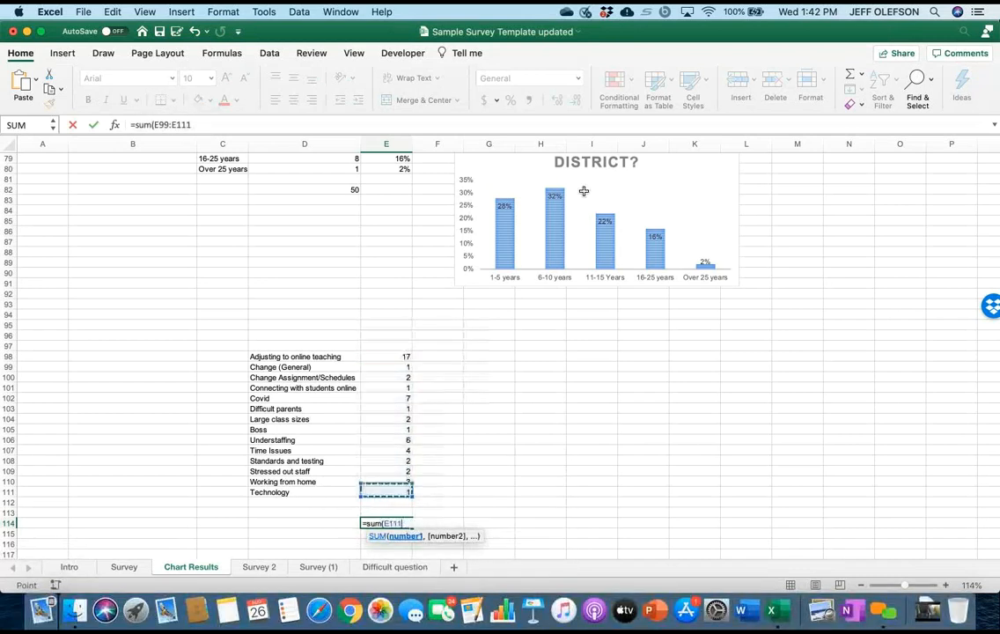
{"action": "key", "text": "shift+Up"}
{"action": "key", "text": "shift+Up"}
{"action": "key", "text": "shift+Up"}
{"action": "key", "text": "shift+Up"}
{"action": "key", "text": "shift+Up"}
{"action": "key", "text": "shift+Up"}
{"action": "key", "text": "shift+Up"}
{"action": "key", "text": "shift+Up"}
{"action": "key", "text": "shift+Up"}
{"action": "key", "text": "shift+Up"}
{"action": "key", "text": "shift+Up"}
{"action": "key", "text": "shift+Up"}
{"action": "key", "text": "shift+Up"}
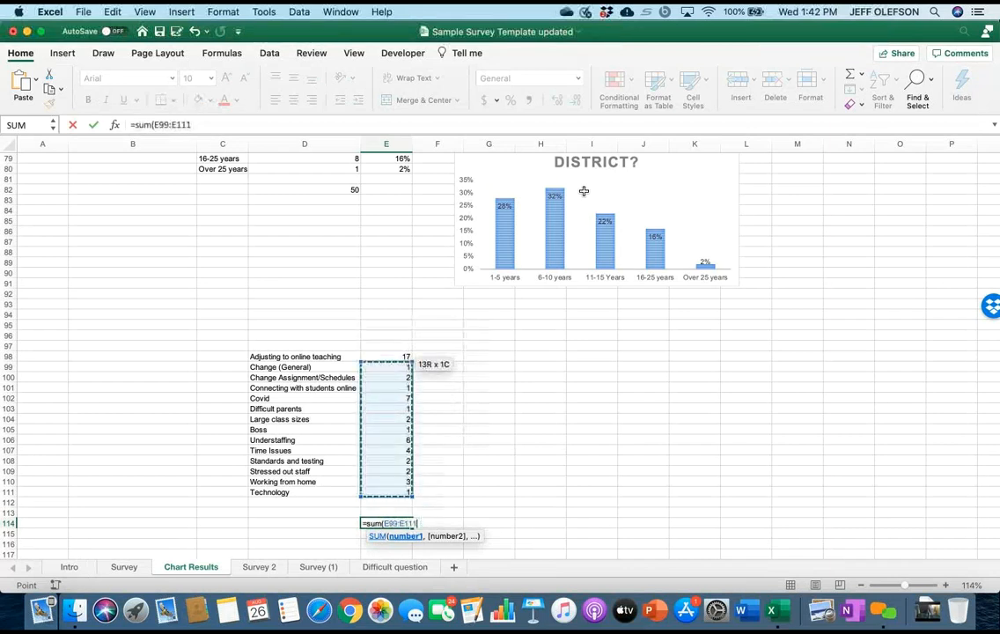
{"action": "type", "text": ")"}
{"action": "key", "text": "Return"}
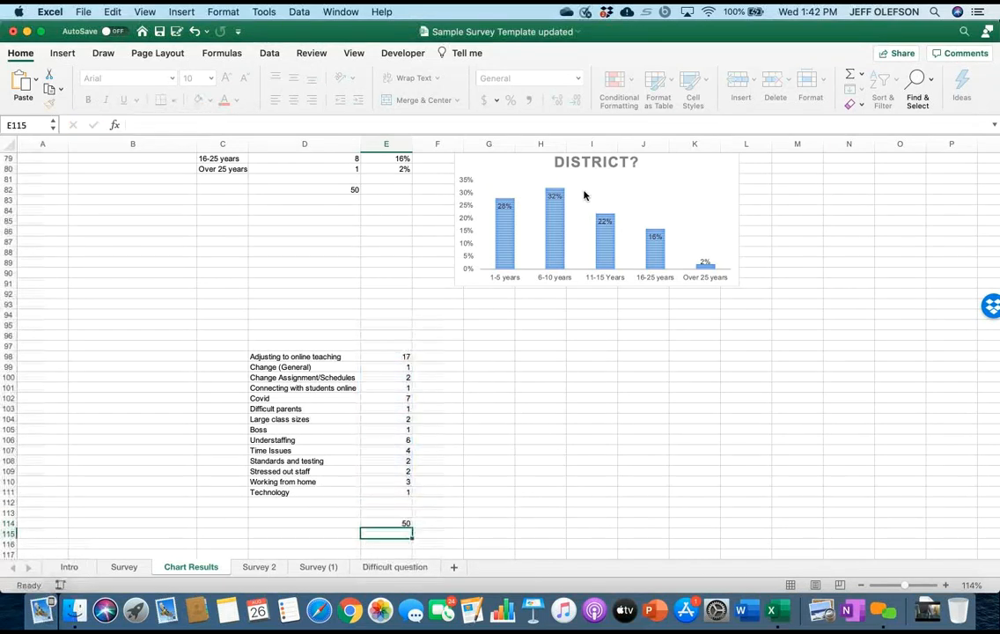
{"action": "scroll", "coordinate": [584, 191], "scroll_direction": "up", "scroll_amount": 5}
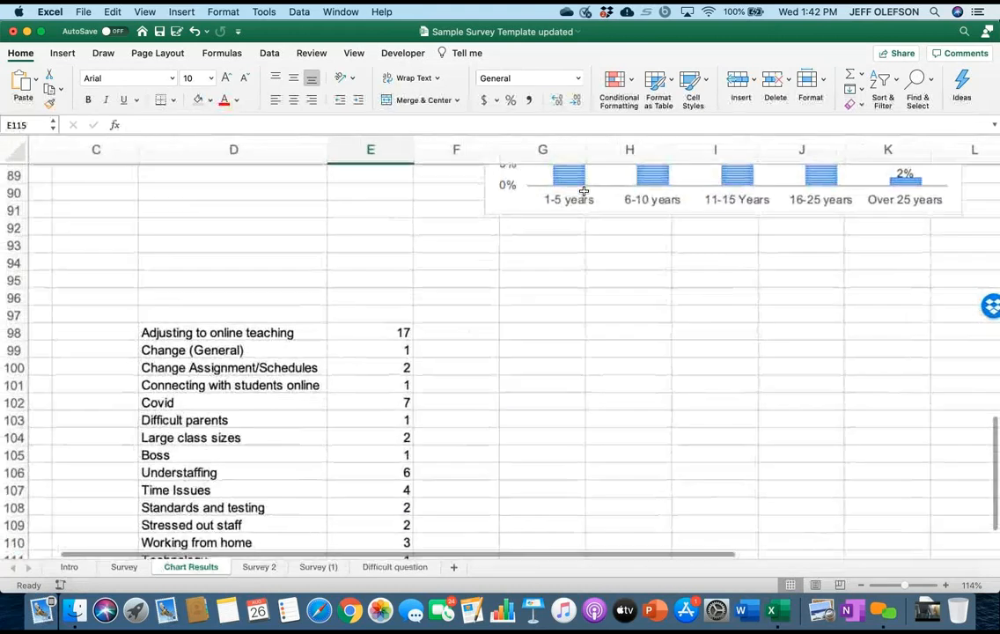
{"action": "scroll", "coordinate": [583, 191], "scroll_direction": "down", "scroll_amount": 4}
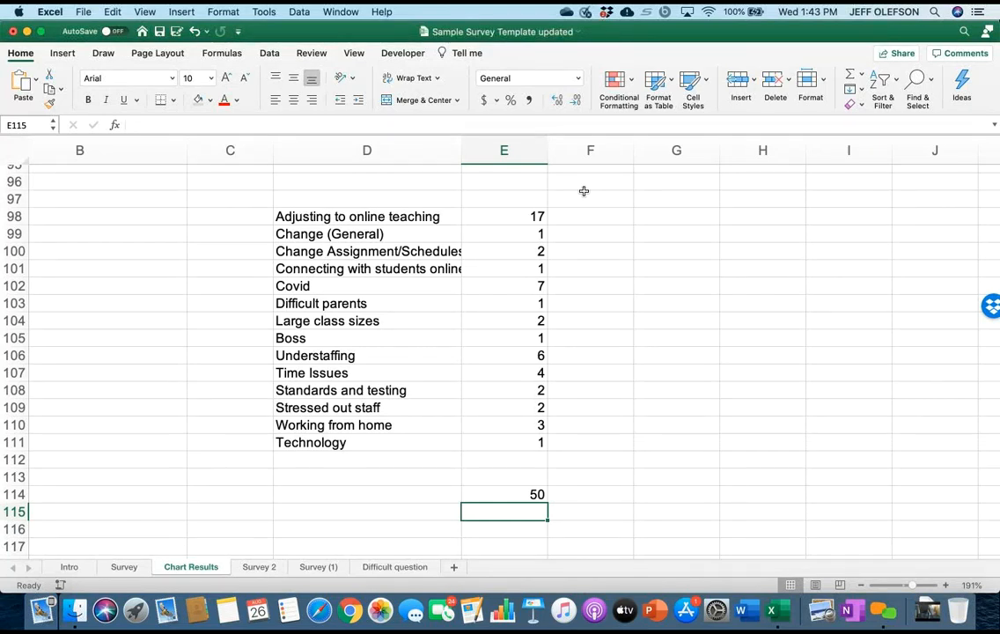
Widen column D to fit the category labels and calculate the first category's share in F98 with =E98/E114.
{"action": "key", "text": "Up"}
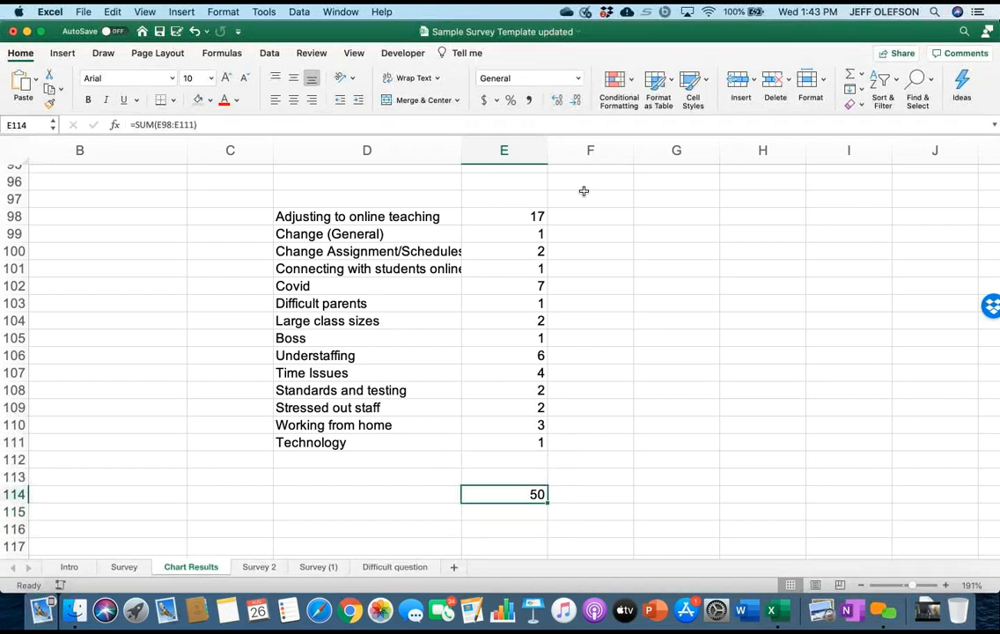
{"action": "left_click_drag", "start_coordinate": [461, 151], "coordinate": [488, 150]}
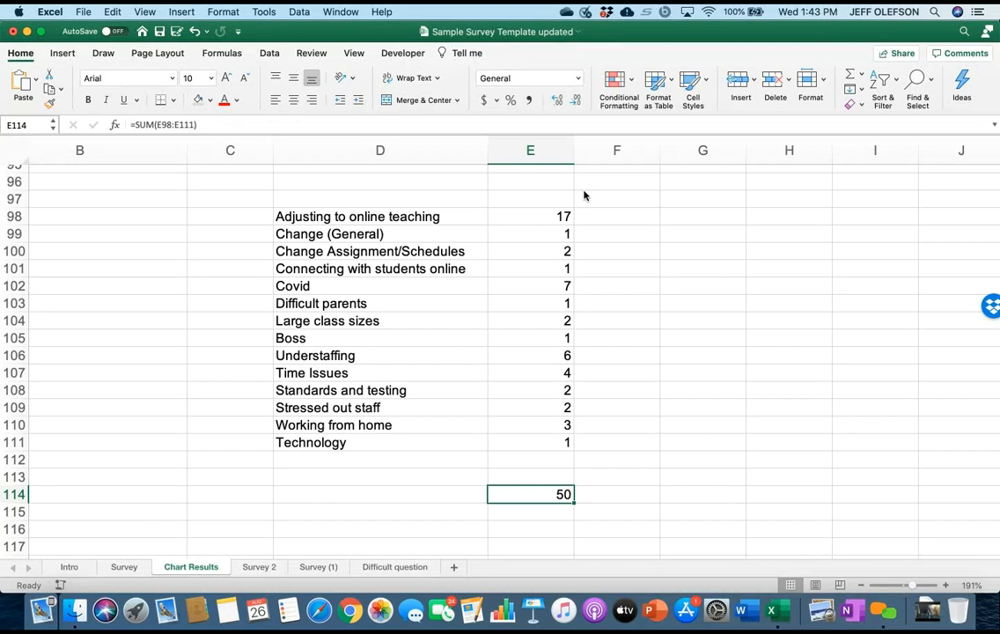
{"action": "left_click", "coordinate": [595, 215]}
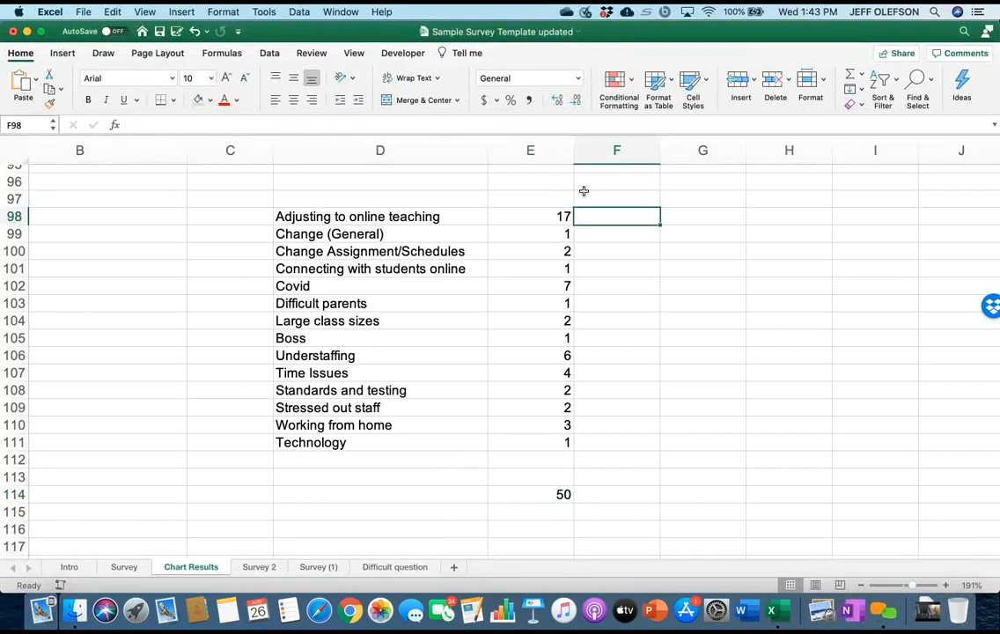
{"action": "type", "text": "="}
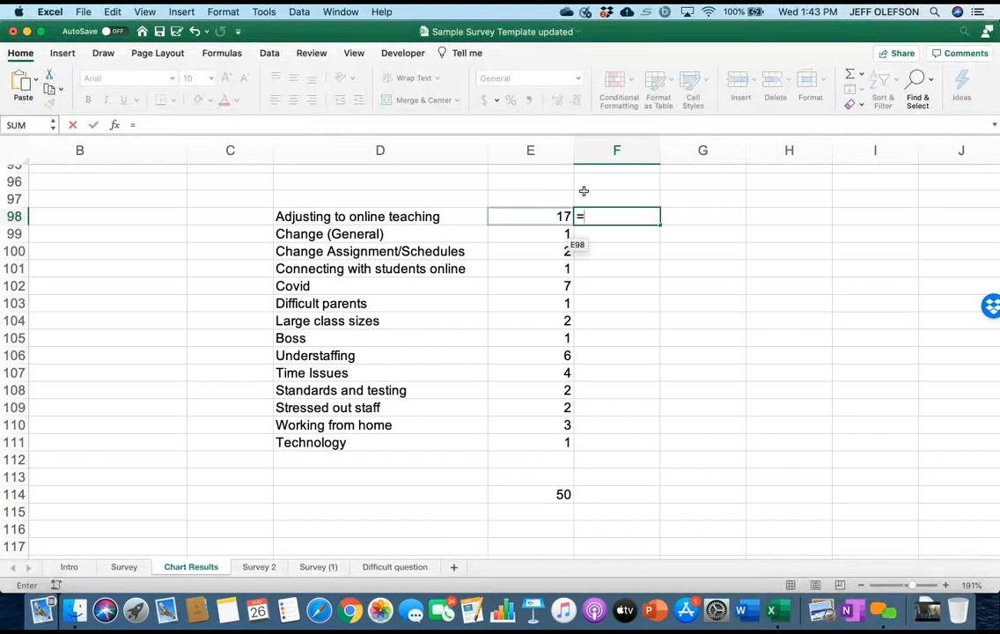
{"action": "key", "text": "Left"}
{"action": "type", "text": "/"}
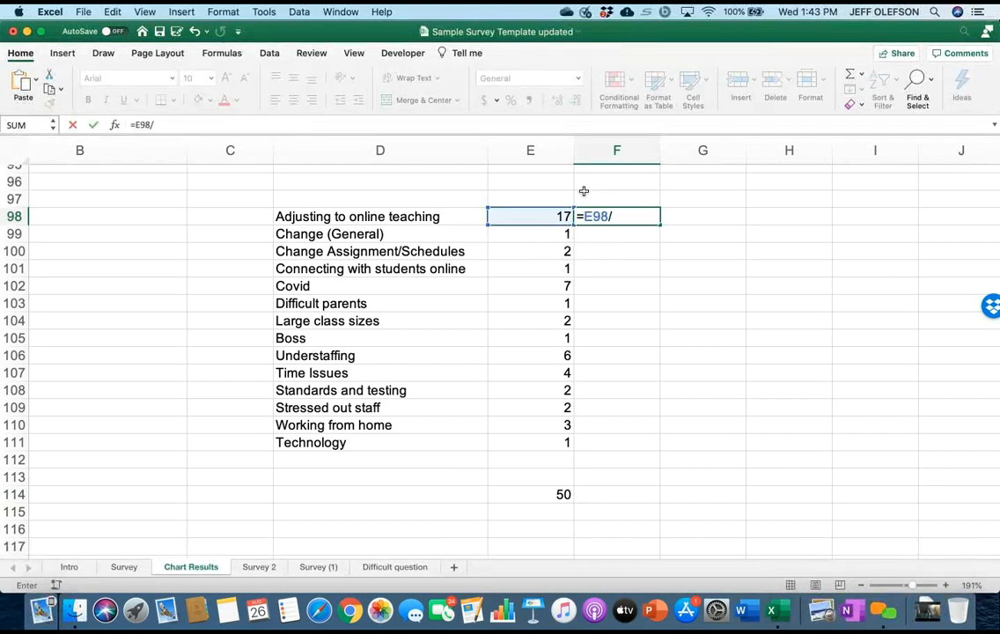
{"action": "key", "text": "Left"}
{"action": "key", "text": "ctrl+Down"}
{"action": "key", "text": "ctrl+Down"}
{"action": "key", "text": "Return"}
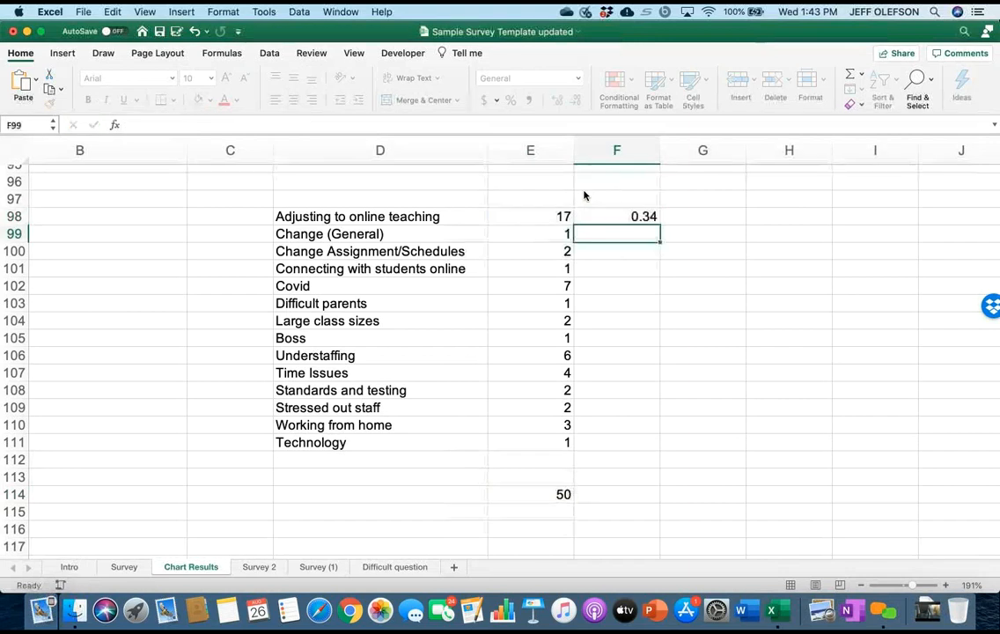
Make the total reference absolute in F98 (=E98/$E$114) and fill the formula down to F111.
{"action": "key", "text": "Up"}
{"action": "key", "text": "ctrl+u"}
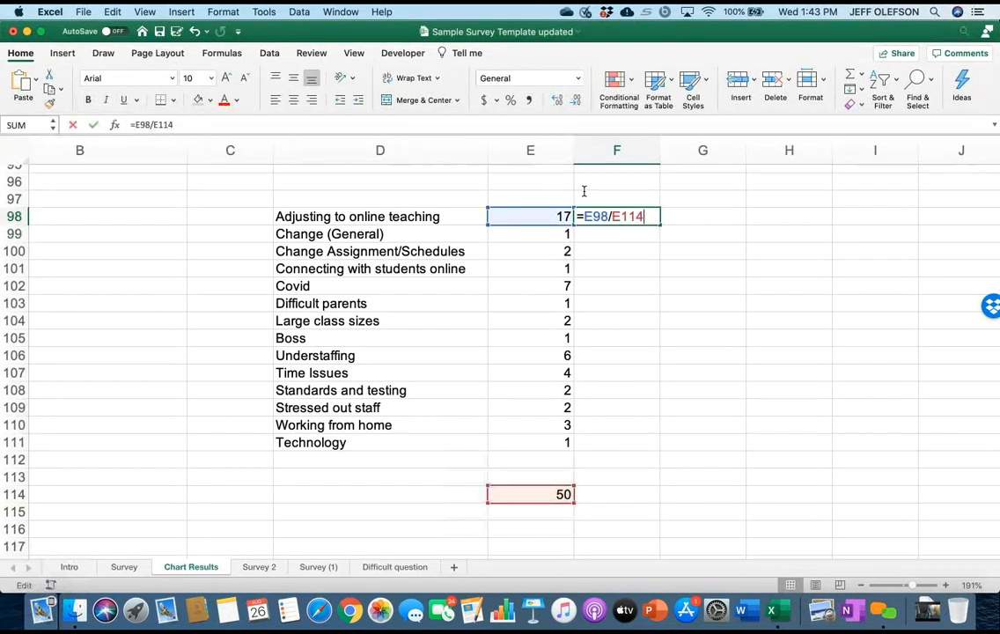
{"action": "type", "text": "$E$"}
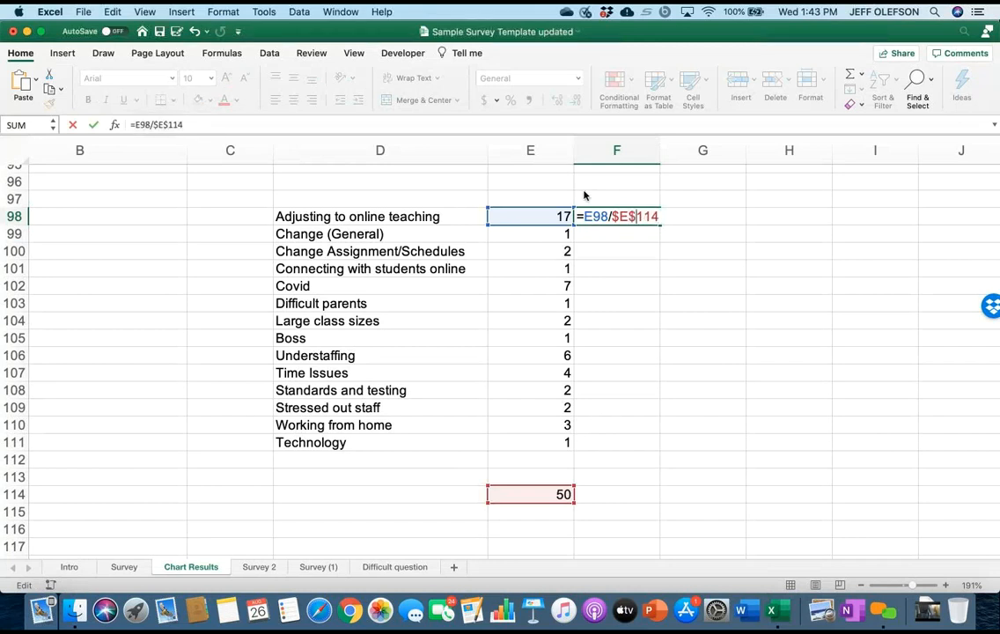
{"action": "key", "text": "Return"}
{"action": "key", "text": "Up"}
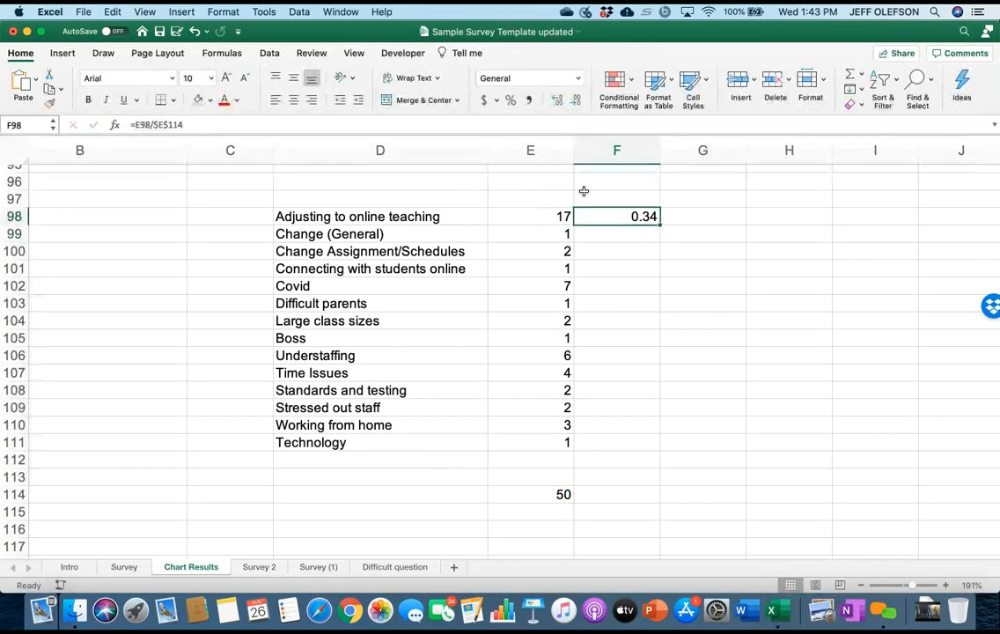
{"action": "left_click_drag", "start_coordinate": [661, 226], "coordinate": [660, 445]}
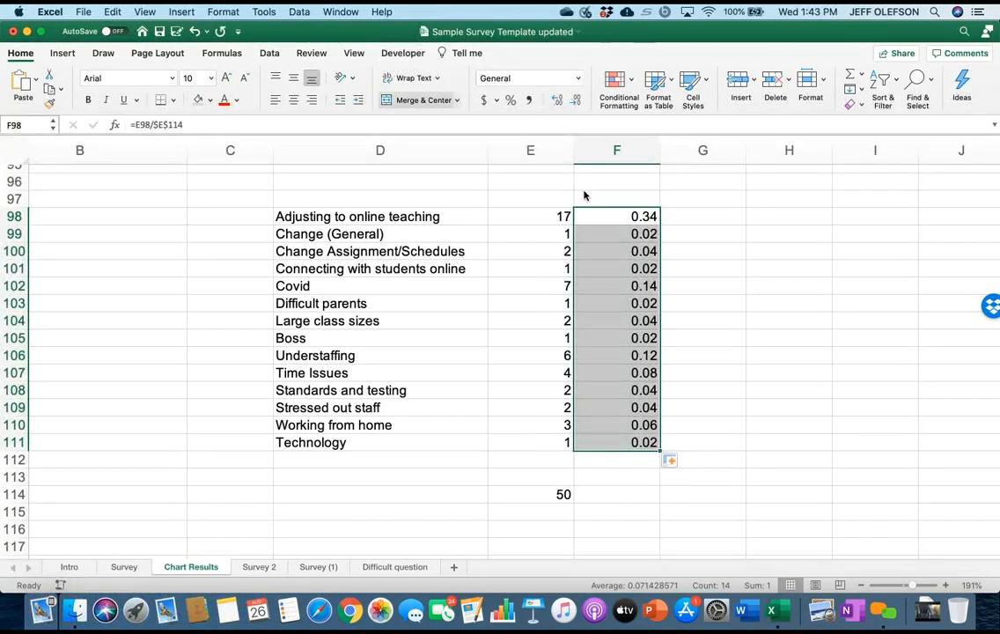
Format the shares in F98:F111 as Percentage with no decimal places.
{"action": "left_click", "coordinate": [579, 79]}
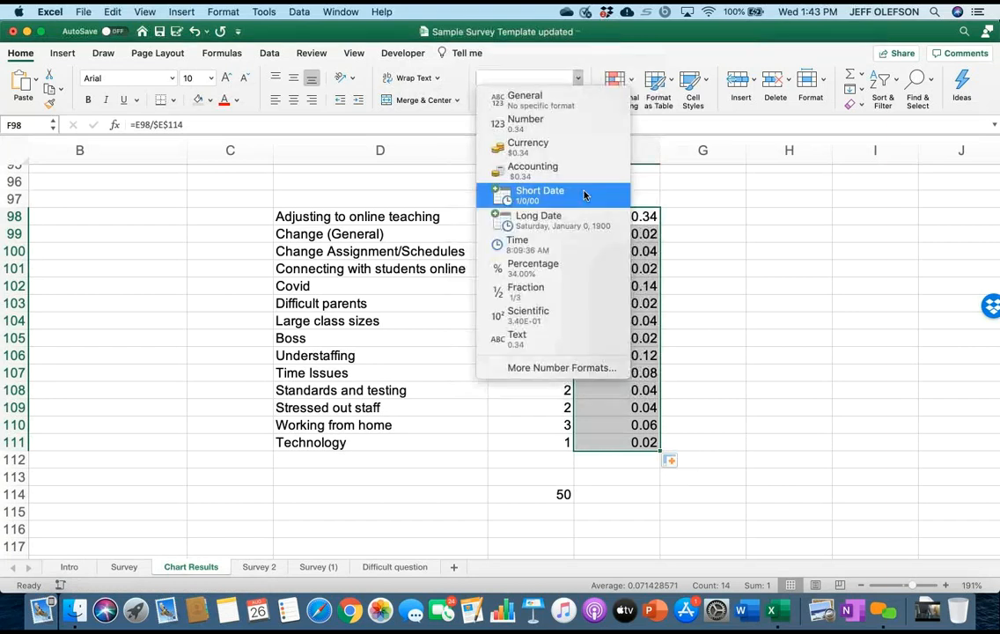
{"action": "key", "text": "Down"}
{"action": "key", "text": "Down"}
{"action": "key", "text": "Down"}
{"action": "key", "text": "Return"}
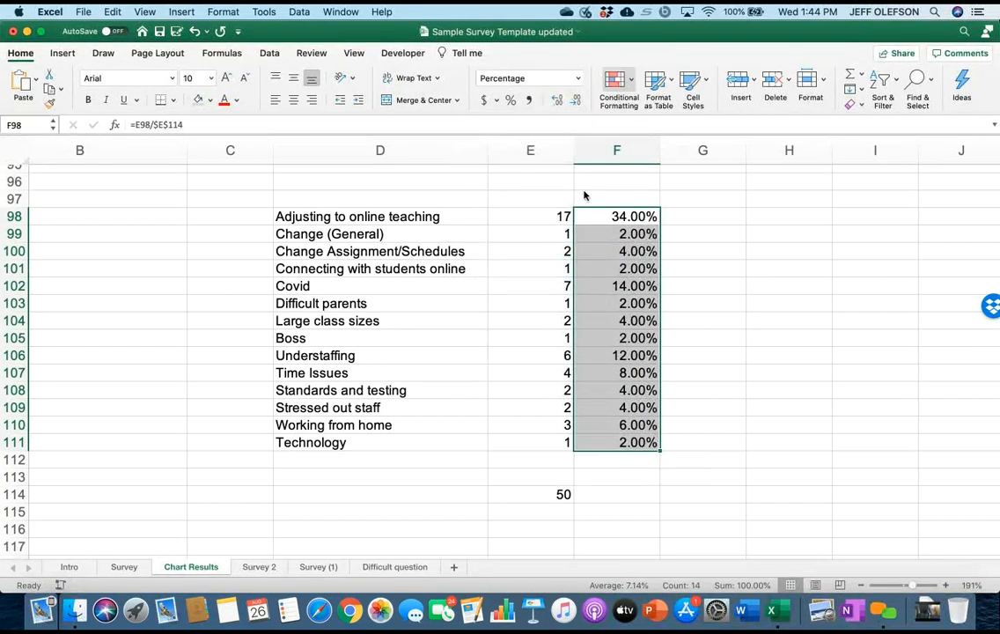
{"action": "left_click", "coordinate": [575, 99]}
{"action": "left_click", "coordinate": [575, 100]}
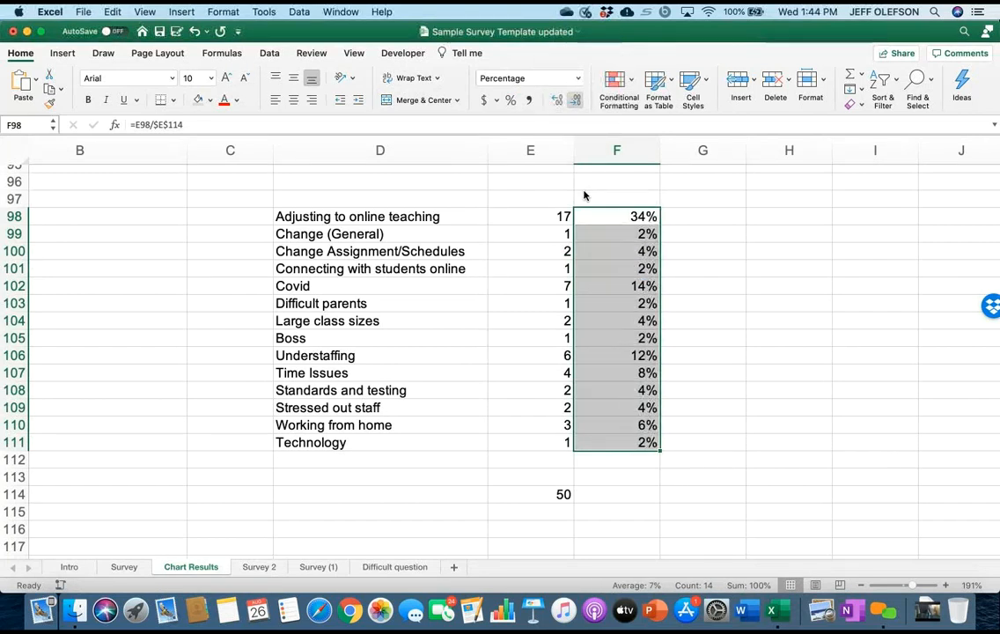
{"action": "left_click", "coordinate": [789, 390]}
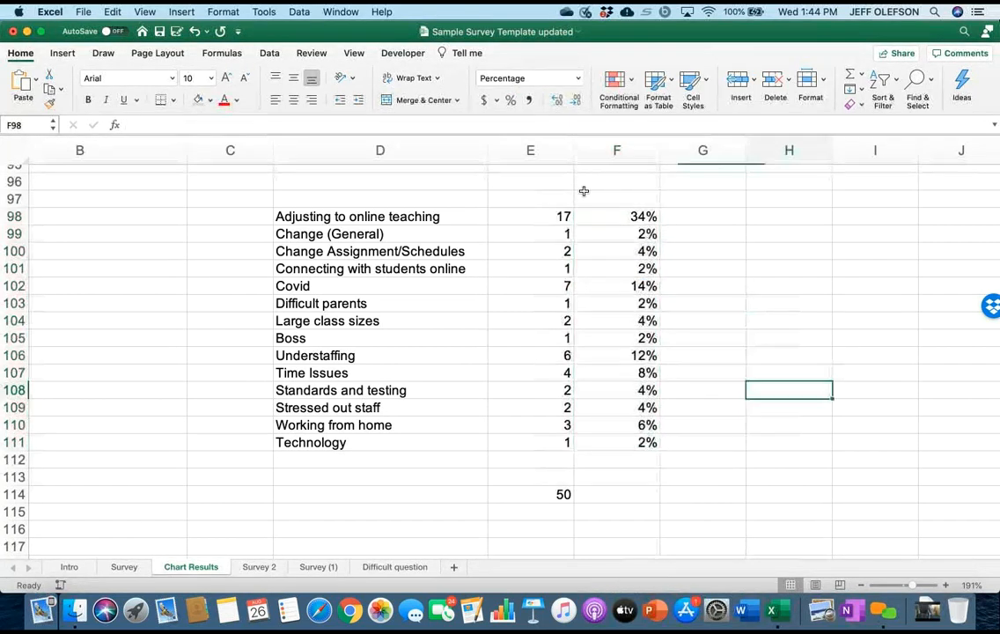
Insert a 2-D clustered column chart from the percentages in F98:F111.
{"action": "scroll", "coordinate": [583, 191], "scroll_direction": "right", "scroll_amount": 5}
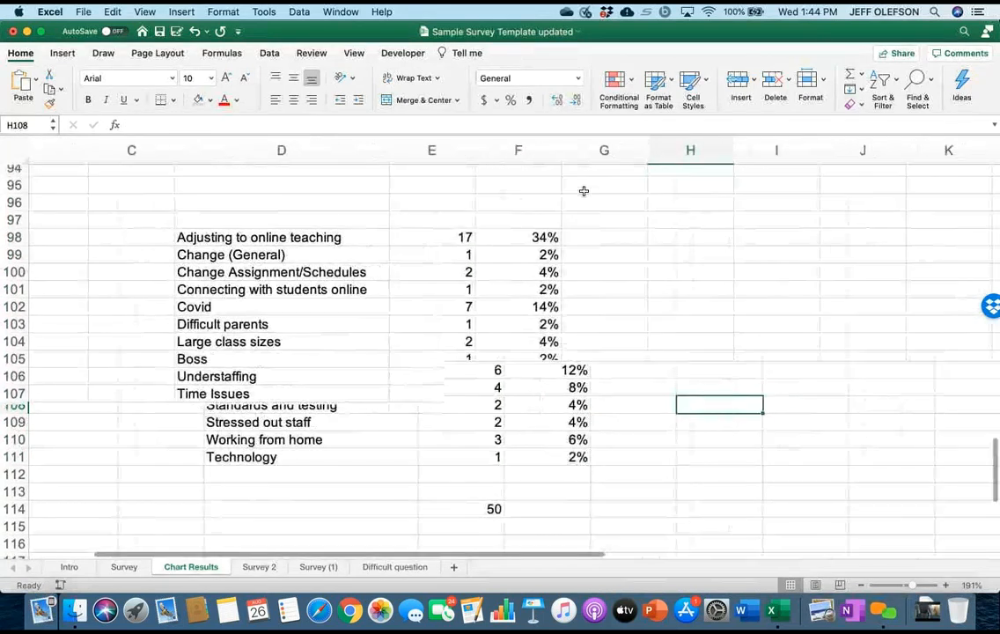
{"action": "left_click_drag", "start_coordinate": [409, 240], "coordinate": [414, 466]}
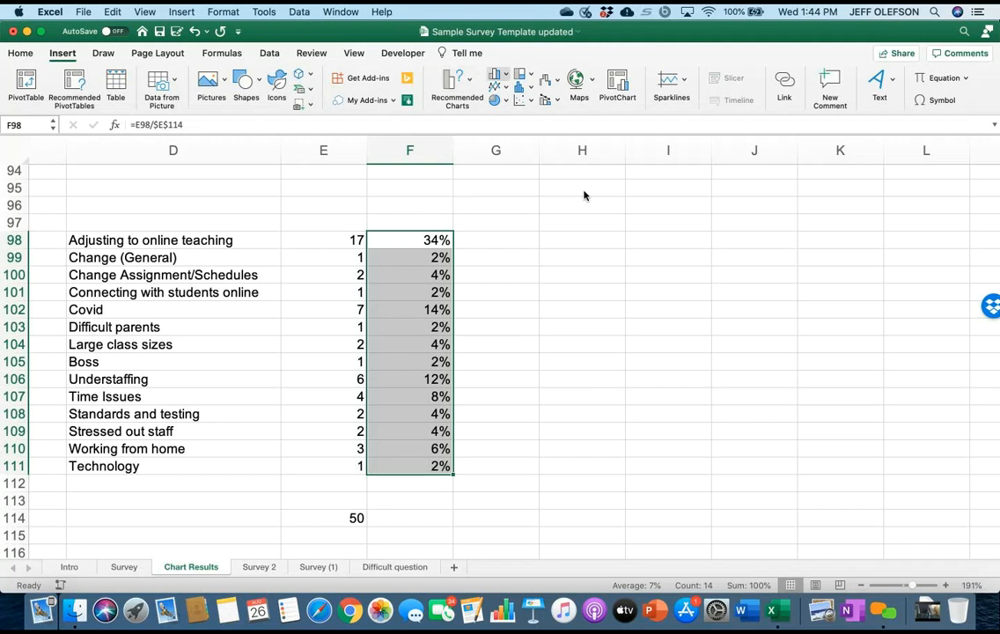
{"action": "left_click", "coordinate": [499, 74]}
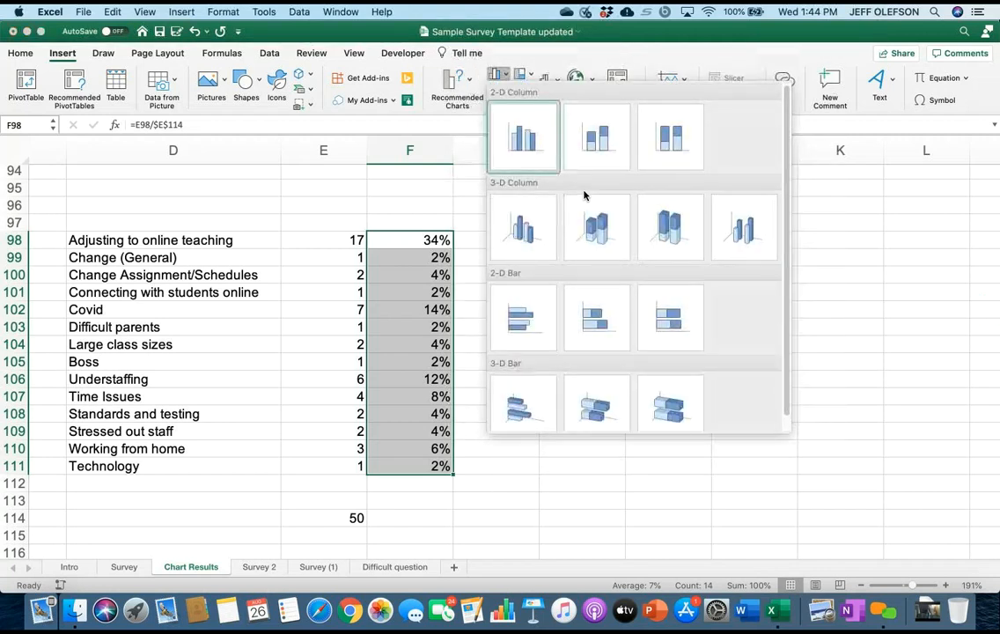
{"action": "left_click", "coordinate": [524, 137]}
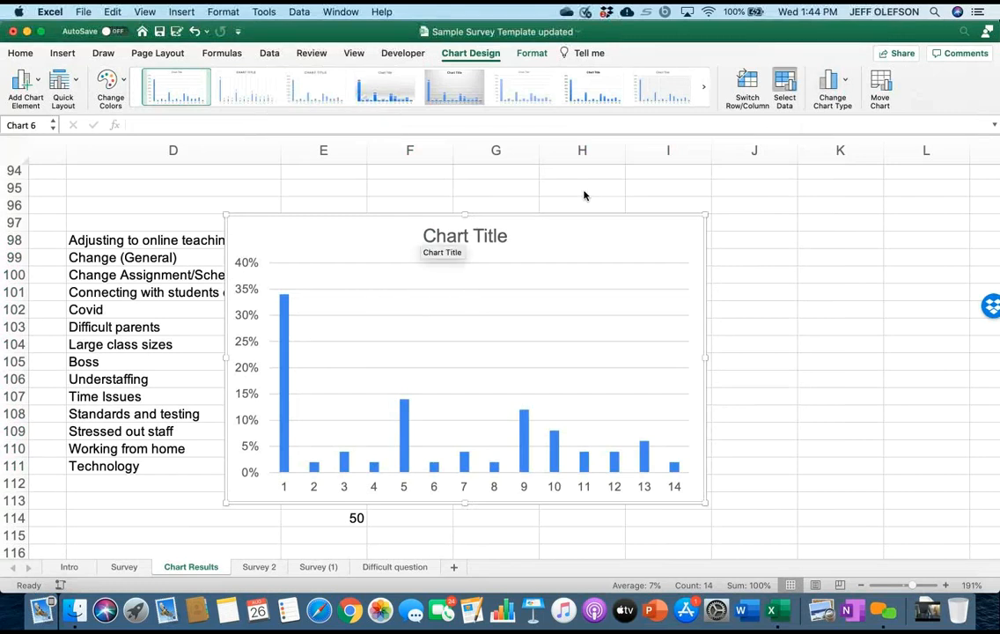
Set the chart's horizontal category axis labels to the category names in D98:D111.
{"action": "left_click", "coordinate": [784, 89]}
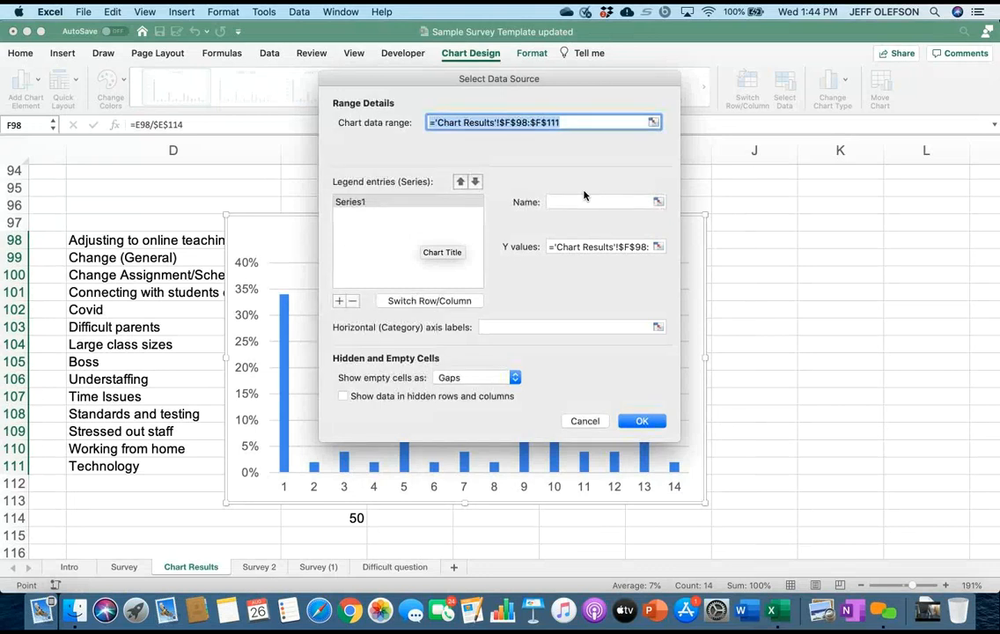
{"action": "left_click", "coordinate": [659, 327]}
{"action": "left_click_drag", "start_coordinate": [145, 240], "coordinate": [146, 466]}
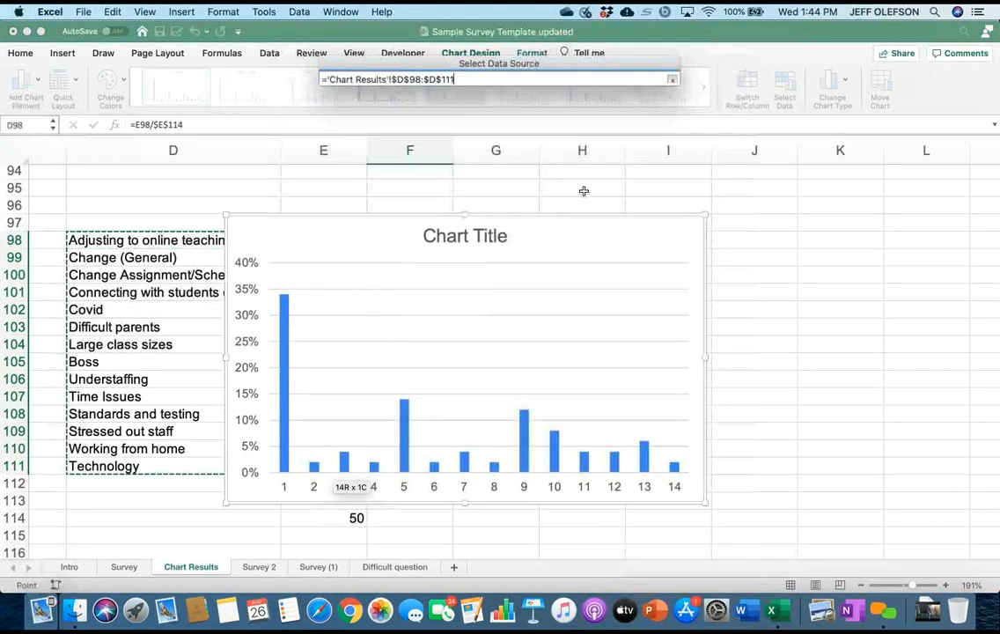
{"action": "key", "text": "Return"}
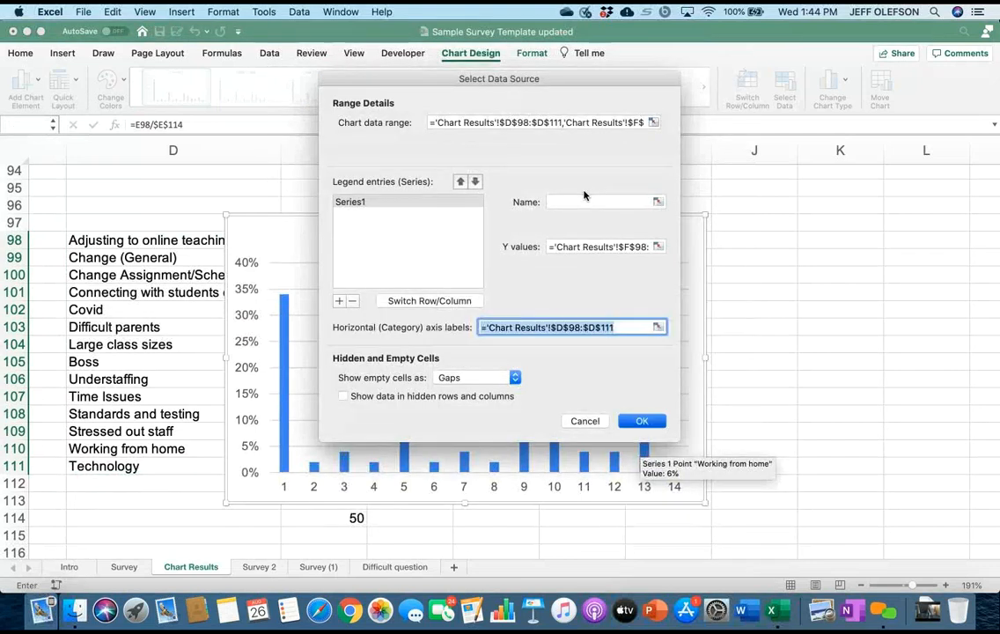
{"action": "key", "text": "Return"}
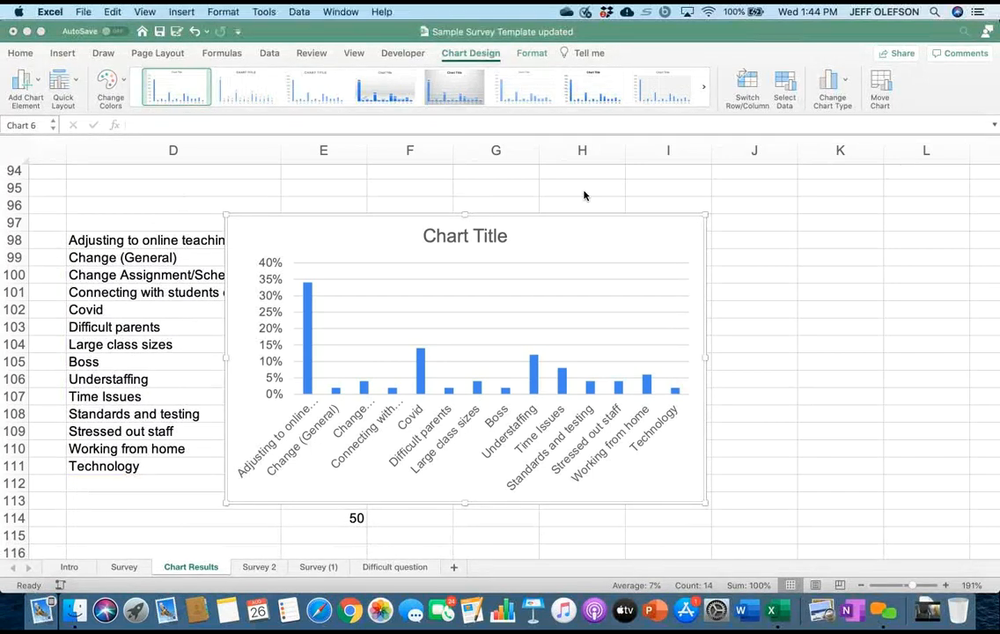
Change the chart type to a 2-D clustered bar chart.
{"action": "left_click", "coordinate": [831, 81]}
{"action": "mouse_move", "coordinate": [862, 103]}
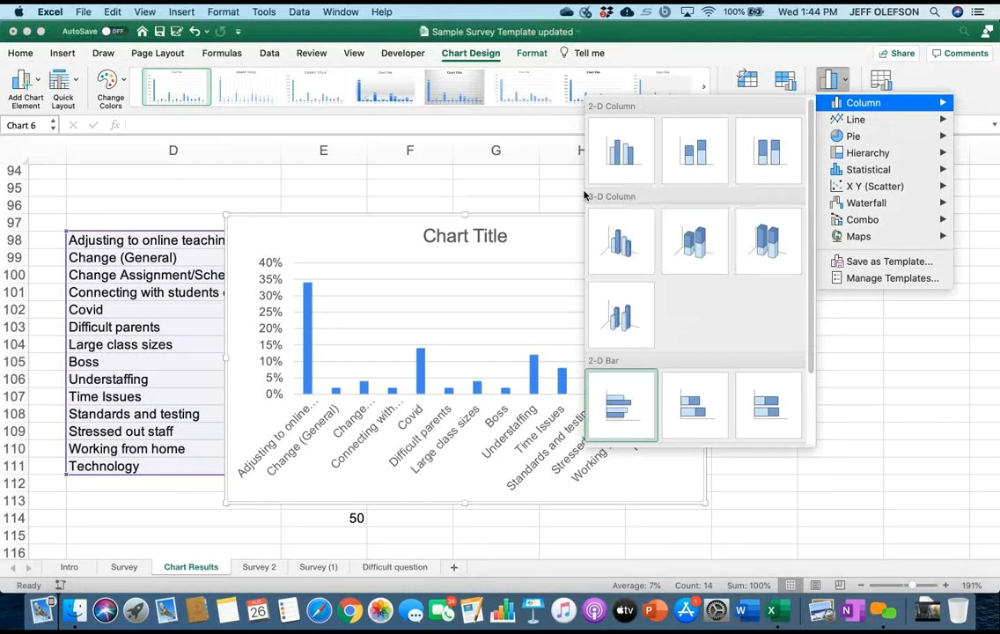
{"action": "left_click", "coordinate": [621, 405]}
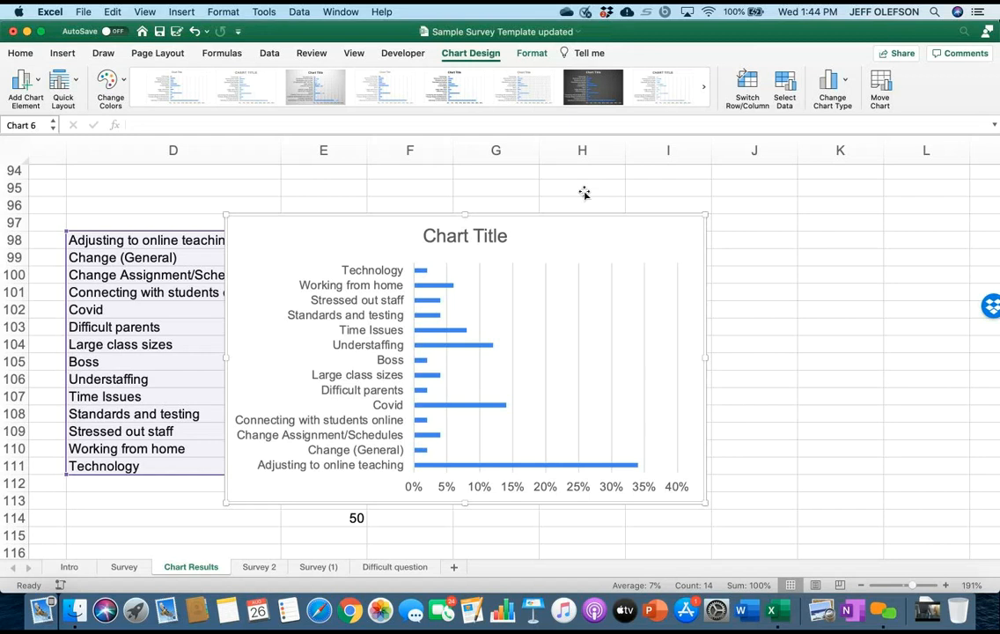
Link the chart title to the biggest job challenge question in header cell H1 of the Survey sheet.
{"action": "left_click", "coordinate": [465, 237]}
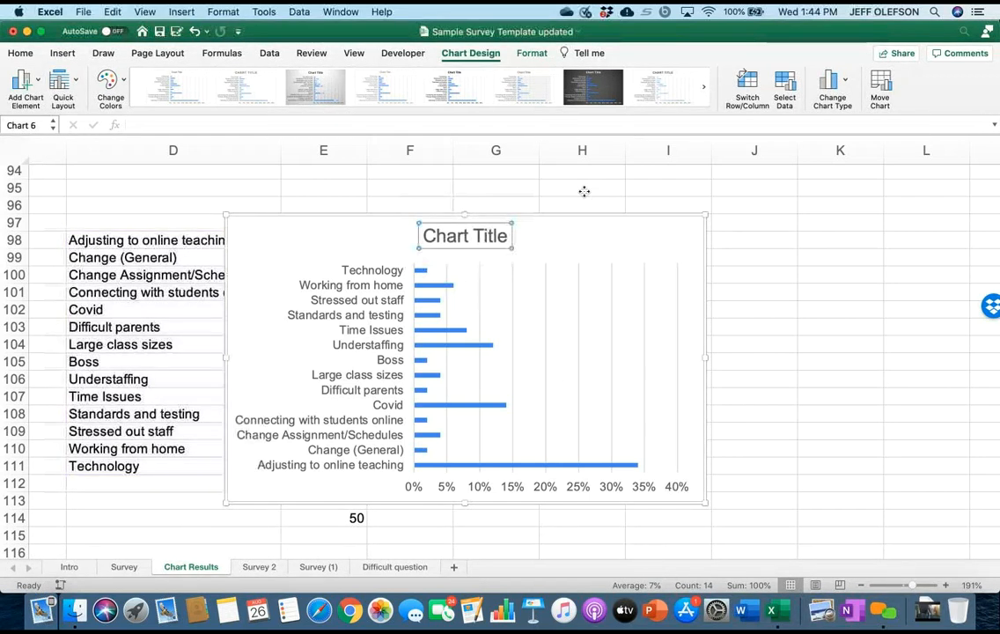
{"action": "left_click", "coordinate": [177, 125]}
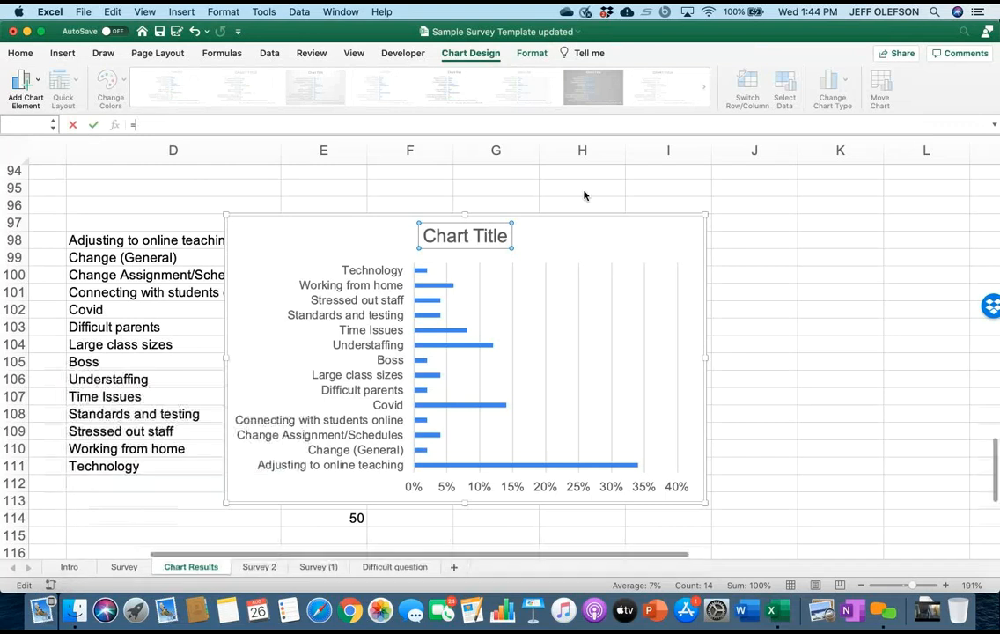
{"action": "left_click", "coordinate": [124, 567]}
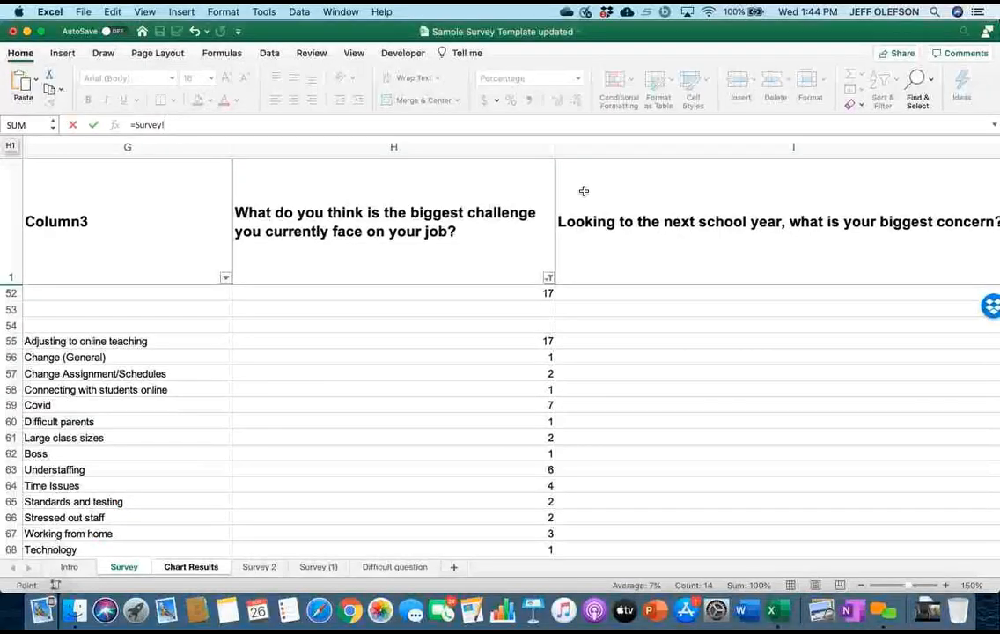
{"action": "left_click", "coordinate": [584, 191]}
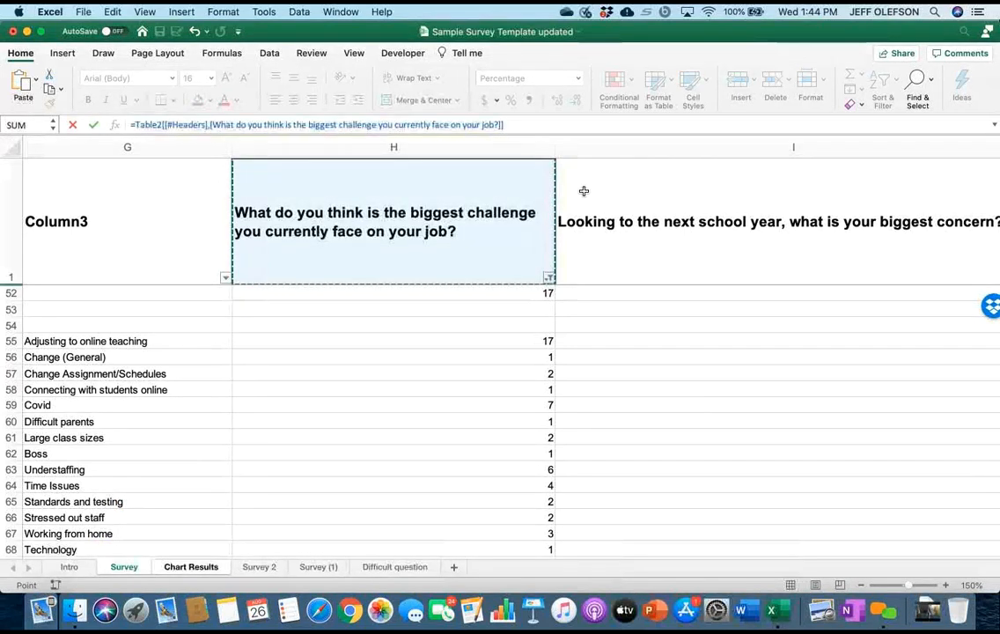
{"action": "key", "text": "Return"}
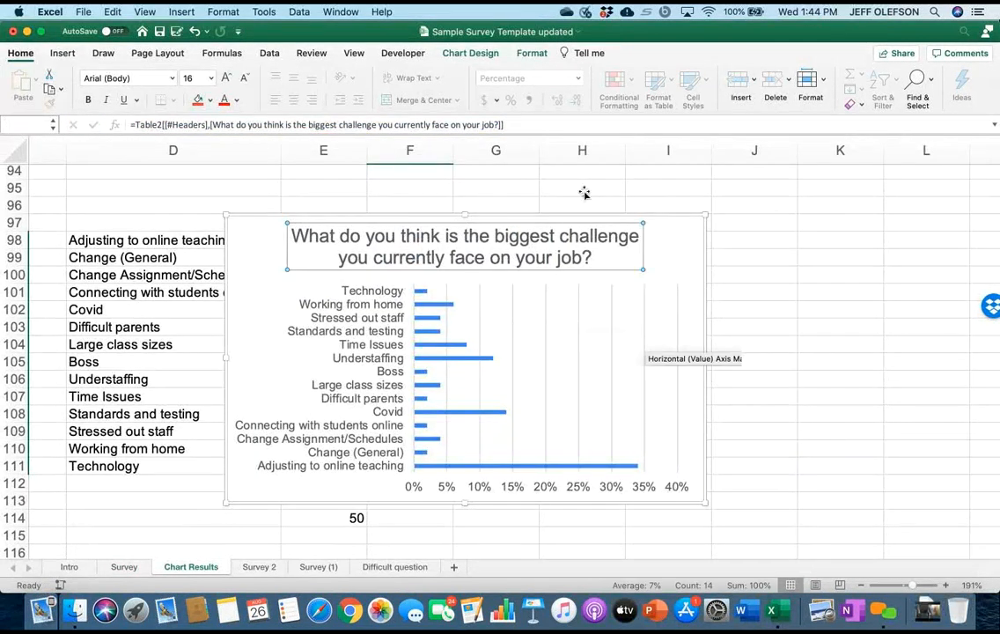
{"action": "left_click", "coordinate": [755, 362]}
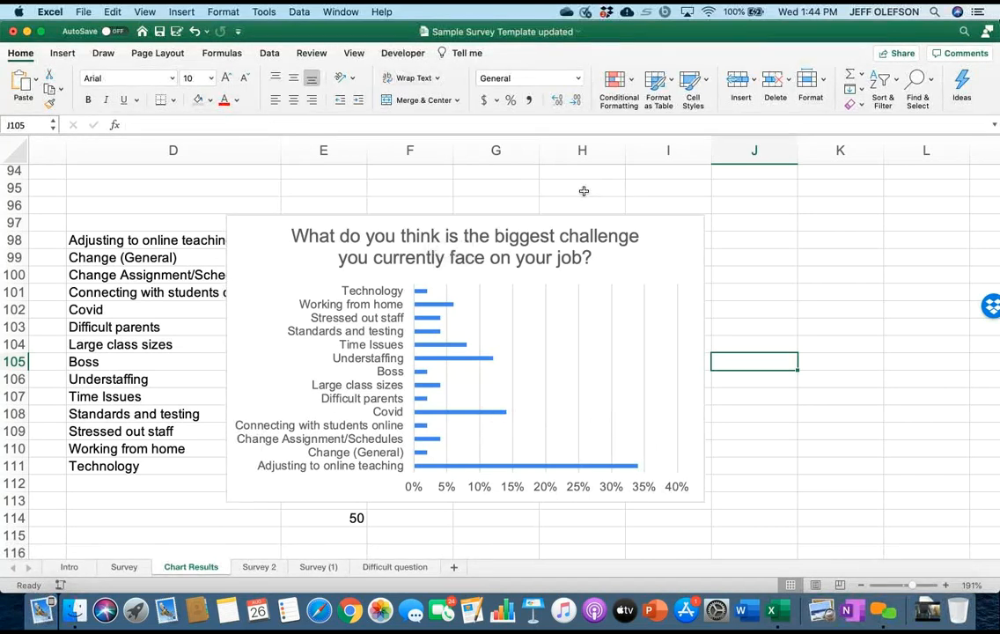
Try Outside End data labels on the bar chart.
{"action": "left_click", "coordinate": [584, 191]}
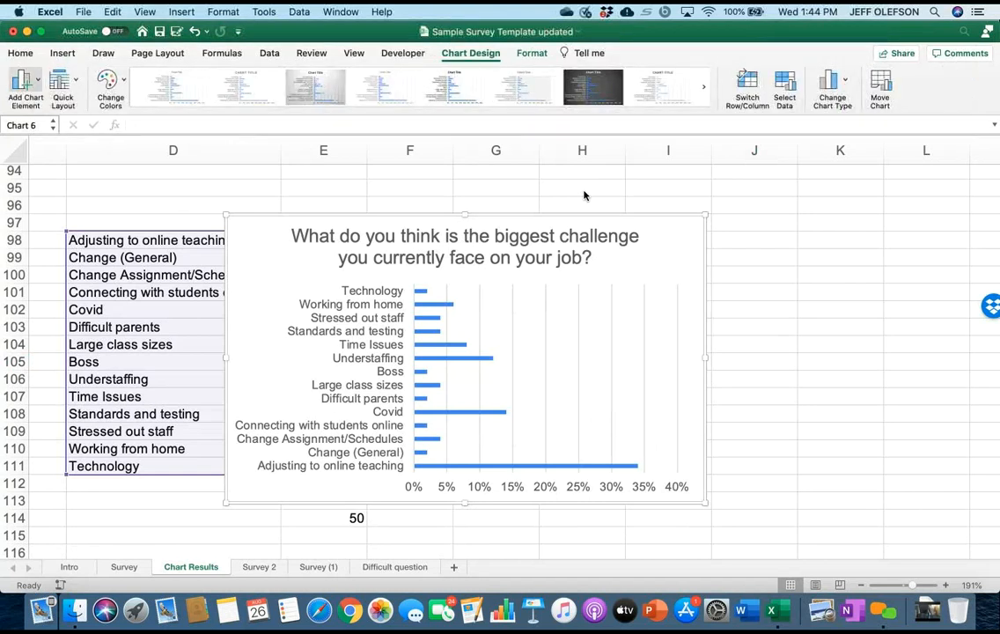
{"action": "left_click", "coordinate": [26, 81]}
{"action": "mouse_move", "coordinate": [65, 152]}
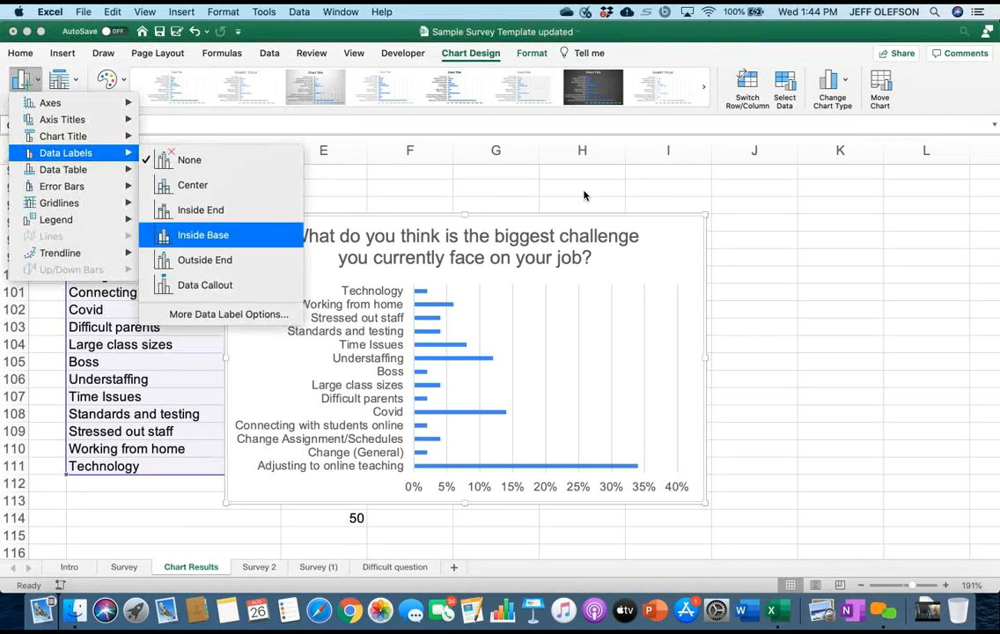
{"action": "left_click", "coordinate": [204, 259]}
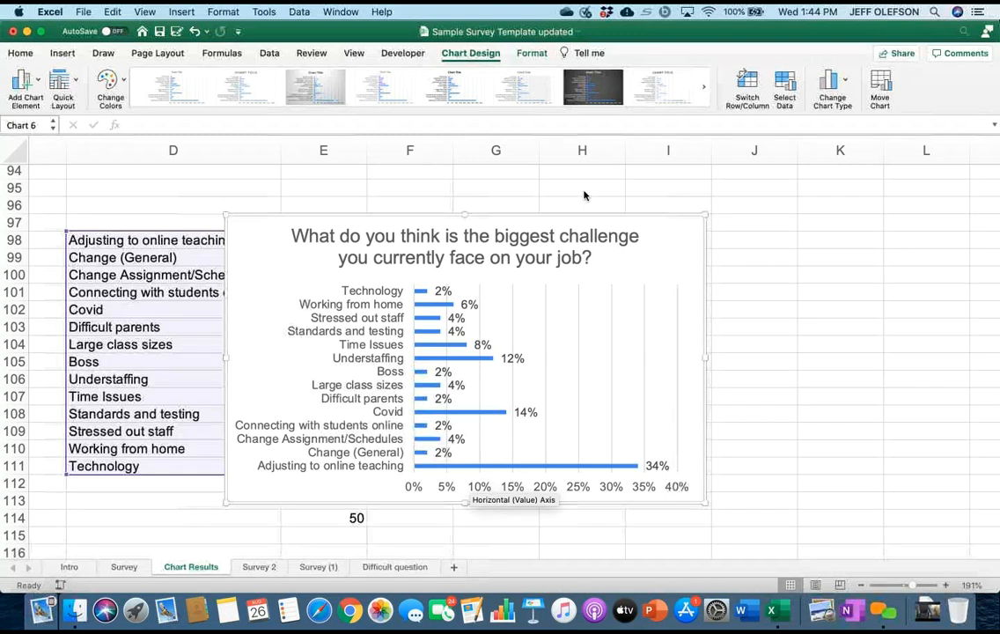
Delete the chart's horizontal percentage axis, and undo both that deletion and the added data labels.
{"action": "left_click", "coordinate": [475, 486]}
{"action": "key", "text": "Delete"}
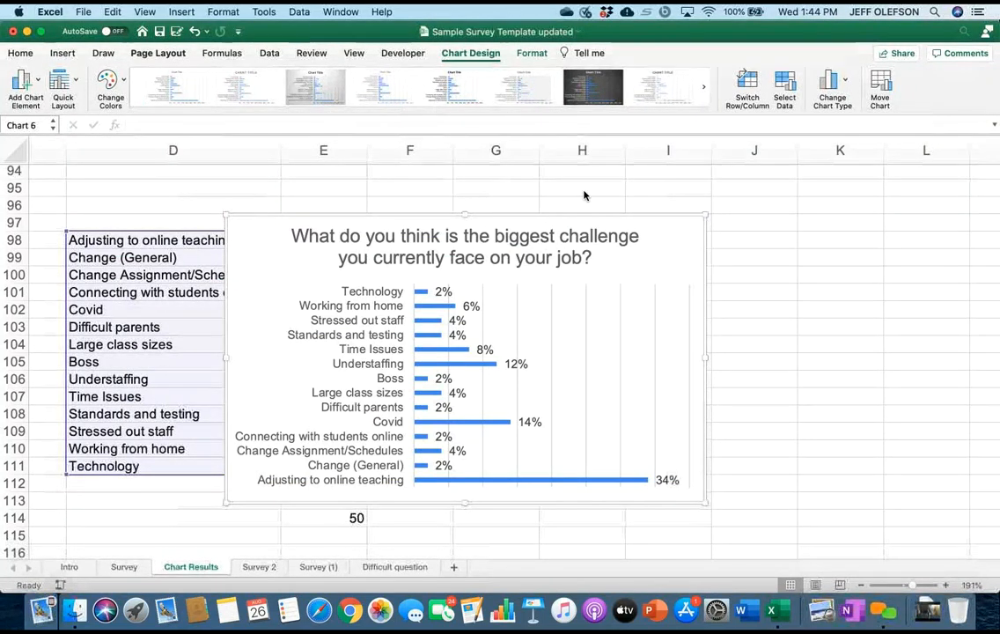
{"action": "key", "text": "super+z"}
{"action": "key", "text": "super+z"}
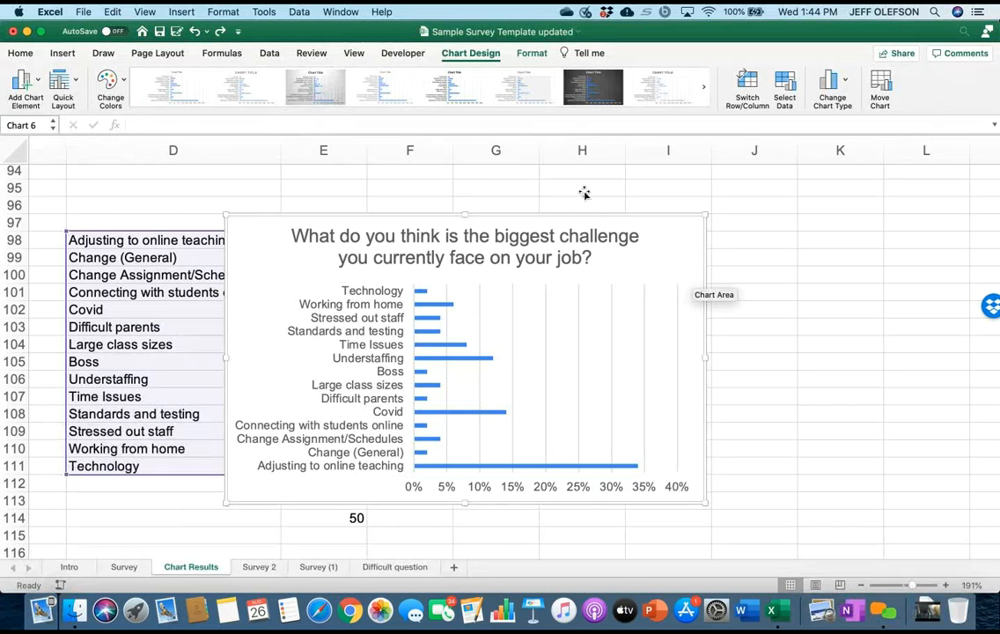
Move the biggest job challenge bar chart off the data so the categories, counts and percentages beside it are uncovered.
{"action": "left_click_drag", "start_coordinate": [647, 221], "coordinate": [809, 277]}
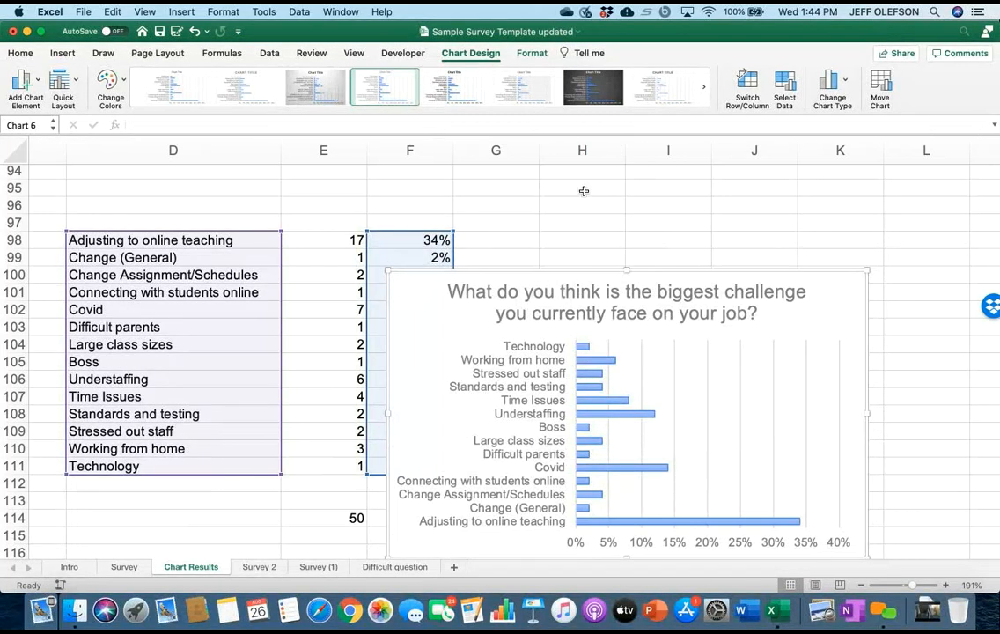
{"action": "key", "text": "Escape"}
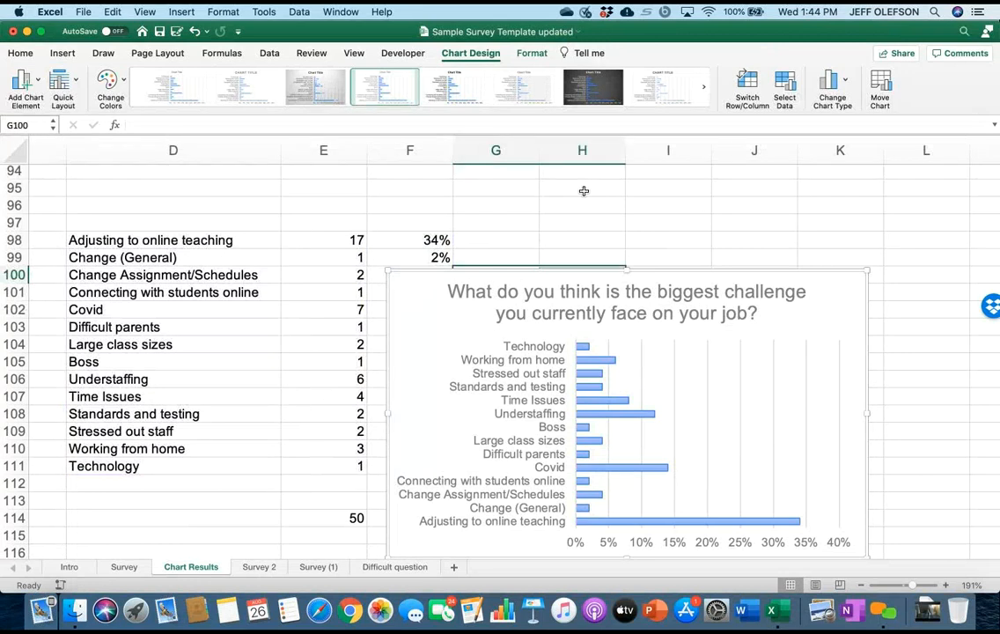
{"action": "left_click_drag", "start_coordinate": [650, 276], "coordinate": [781, 281]}
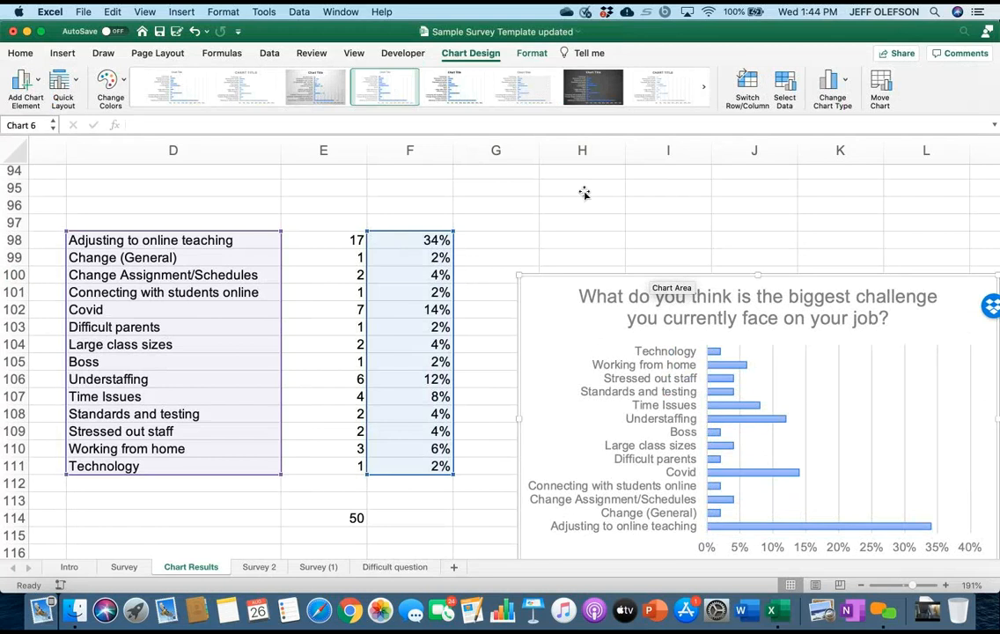
Show the Work Environment rating columns and their answer counts on the Survey sheet.
{"action": "scroll", "coordinate": [584, 193], "scroll_direction": "right", "scroll_amount": 5}
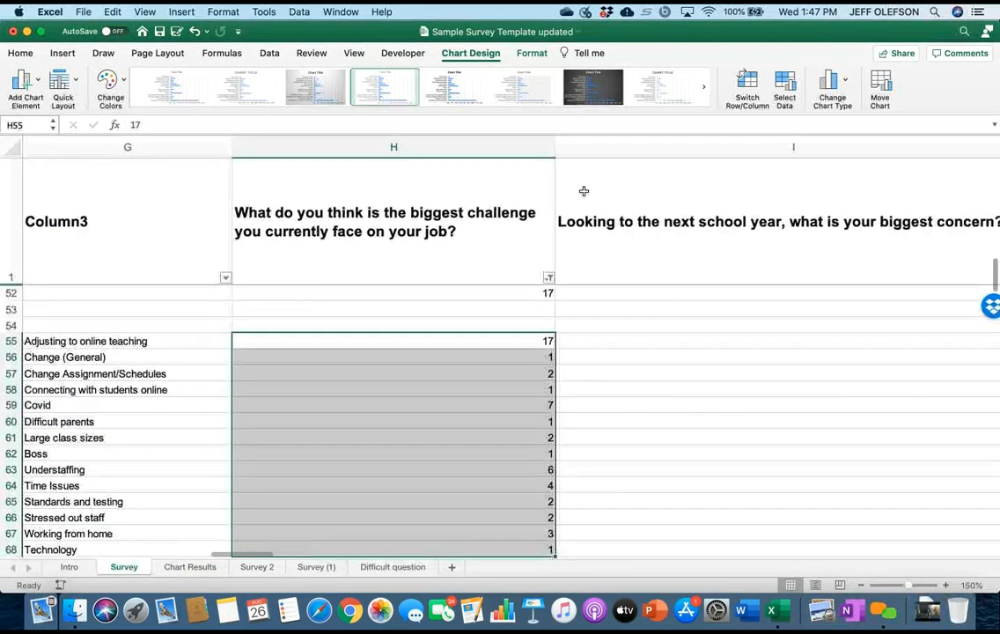
{"action": "scroll", "coordinate": [583, 191], "scroll_direction": "right", "scroll_amount": 10}
{"action": "scroll", "coordinate": [583, 191], "scroll_direction": "right", "scroll_amount": 8}
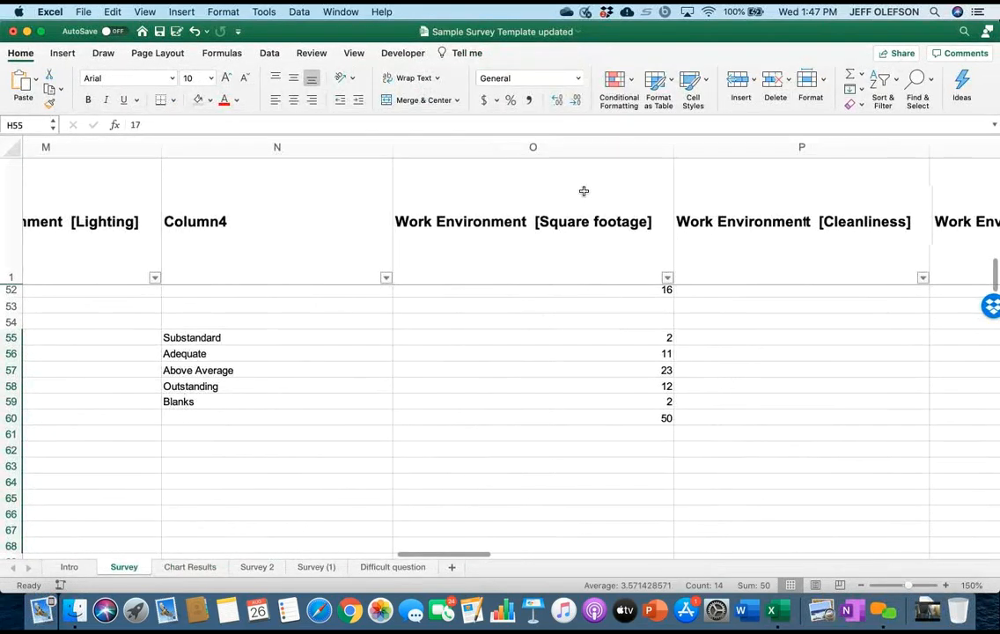
{"action": "scroll", "coordinate": [584, 191], "scroll_direction": "up", "scroll_amount": 3}
{"action": "scroll", "coordinate": [583, 191], "scroll_direction": "right", "scroll_amount": 3}
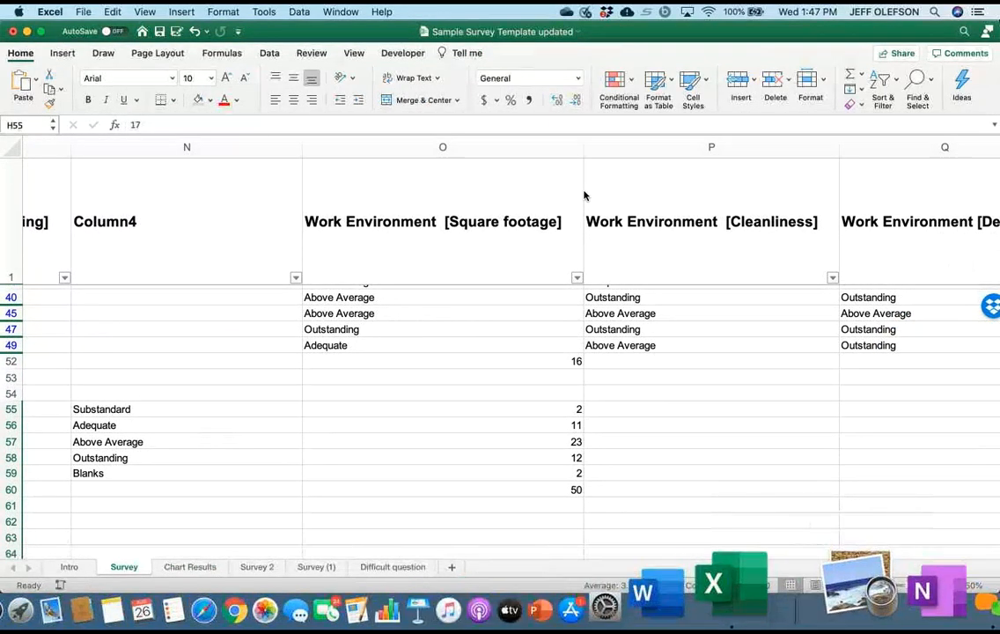
Switch to Preview, open the recent file AAA fake Survey.pdf and enlarge the work environment rating question on page 2.
{"action": "left_click", "coordinate": [832, 583]}
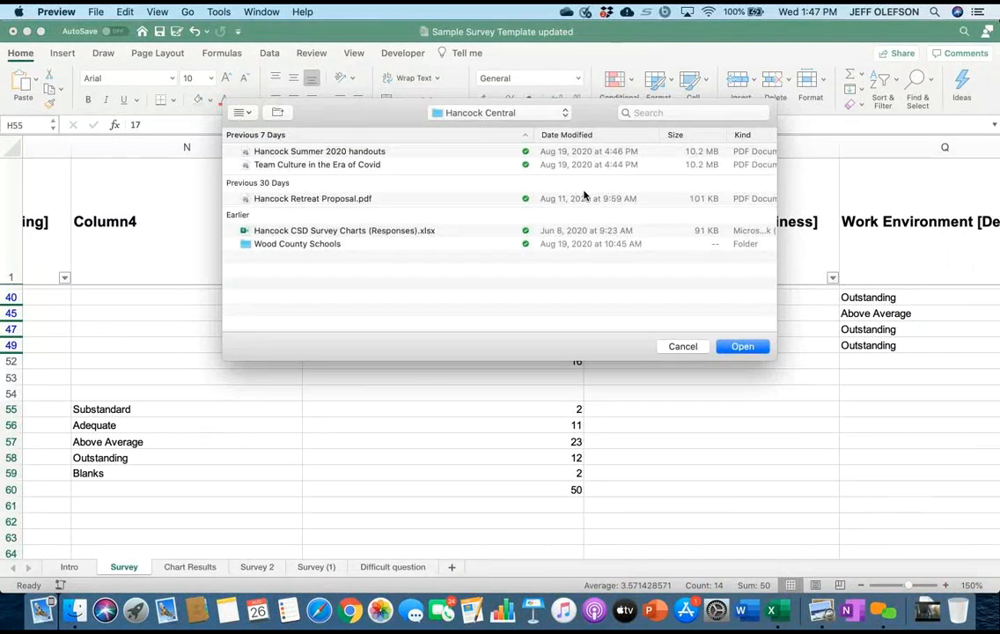
{"action": "left_click", "coordinate": [96, 13]}
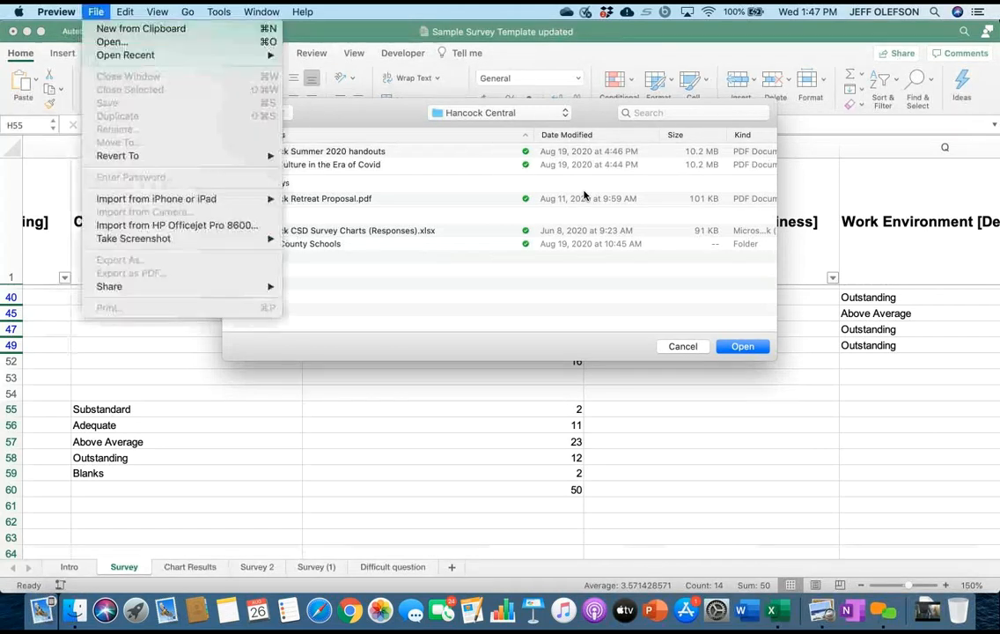
{"action": "mouse_move", "coordinate": [125, 54]}
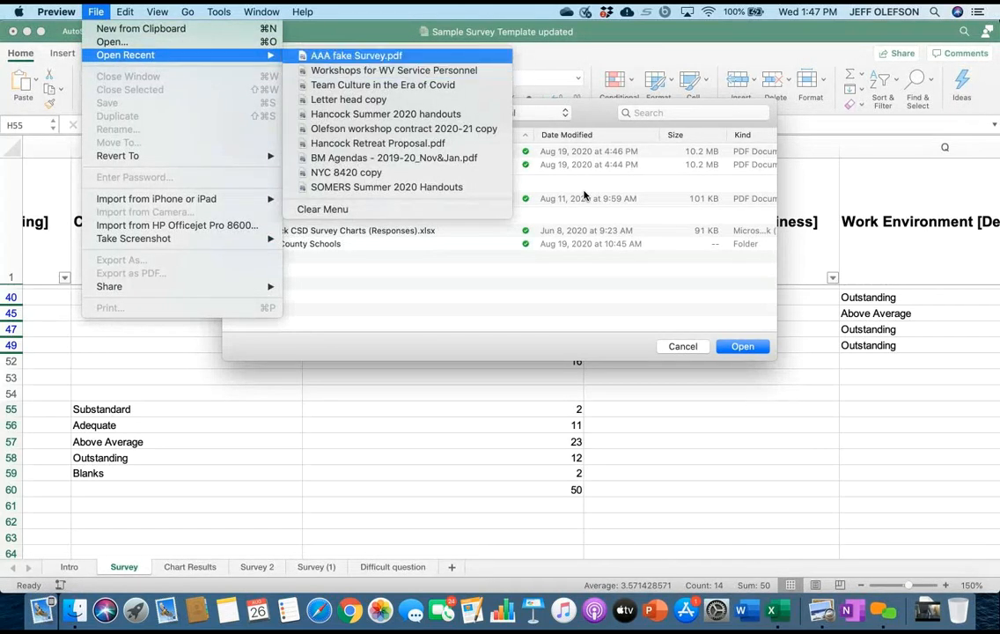
{"action": "left_click", "coordinate": [355, 56]}
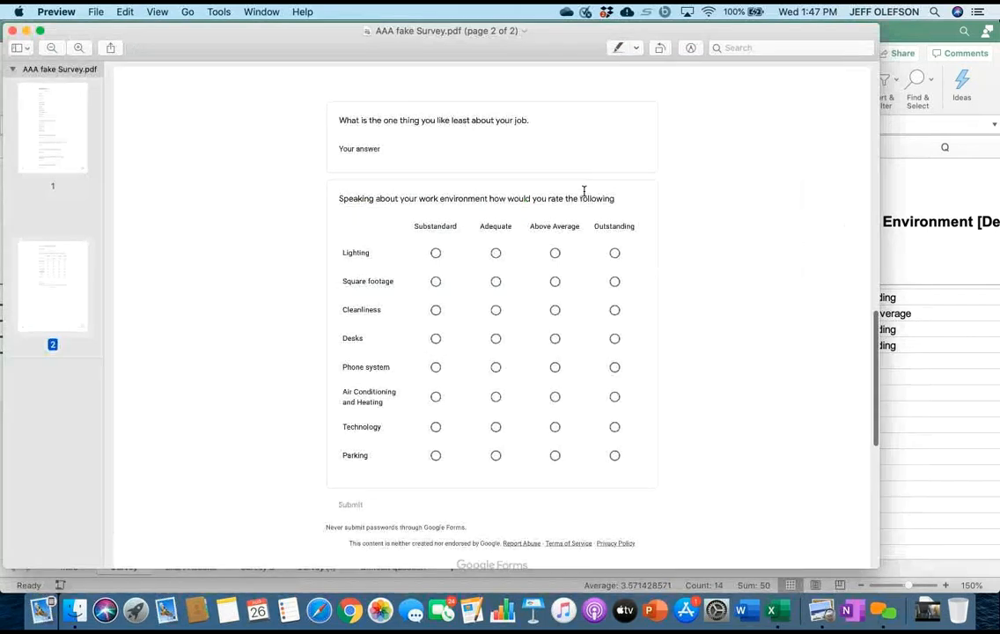
{"action": "scroll", "coordinate": [584, 191], "scroll_direction": "up", "scroll_amount": 5}
{"action": "scroll", "coordinate": [583, 191], "scroll_direction": "right", "scroll_amount": 2}
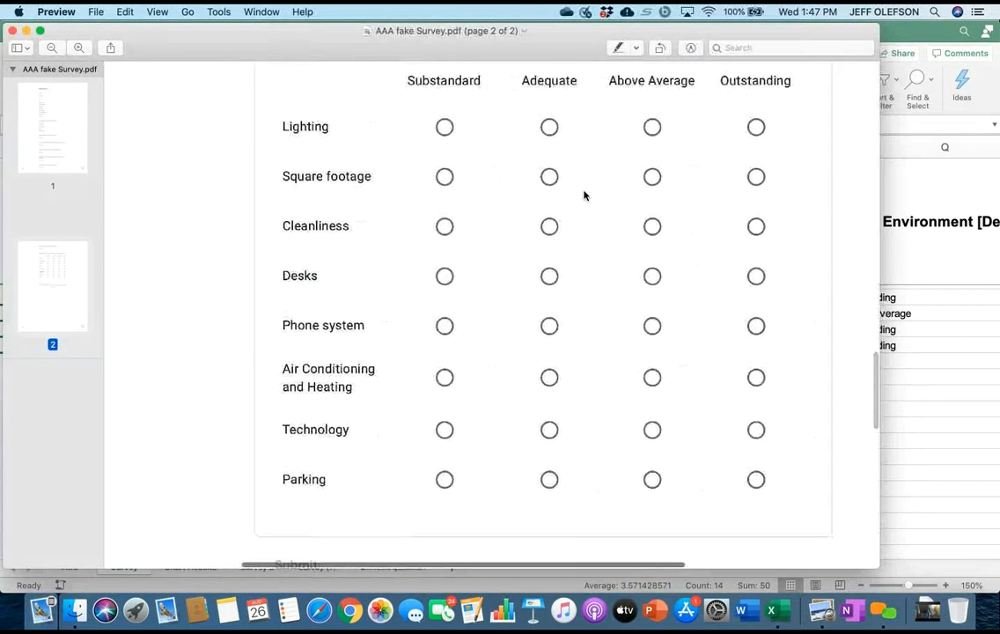
{"action": "scroll", "coordinate": [584, 191], "scroll_direction": "up", "scroll_amount": 1}
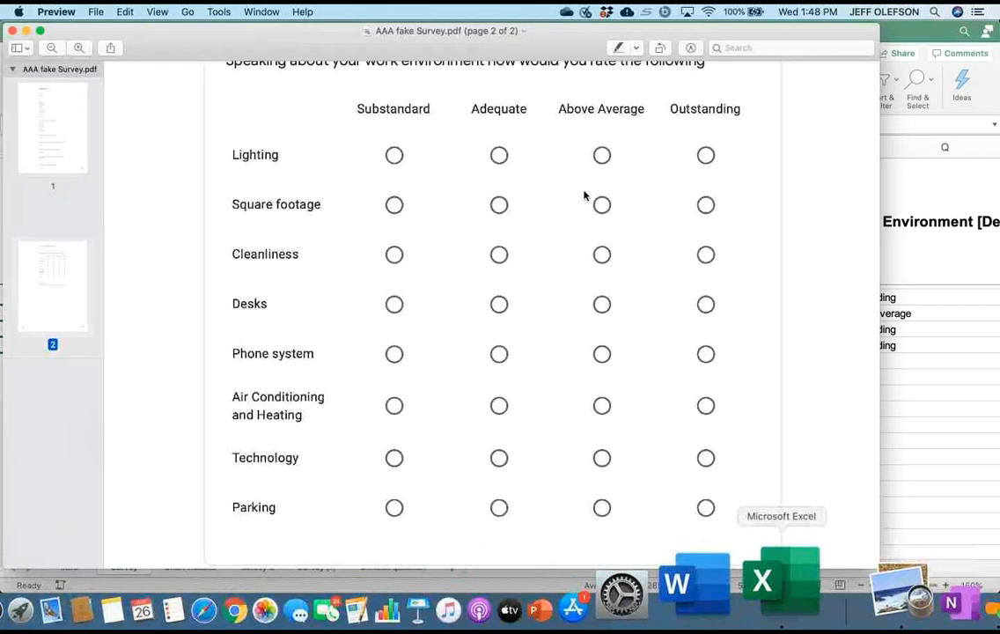
Return to Excel and inspect the percentage formula in cell F98 of the Chart Results sheet, leaving it unedited.
{"action": "left_click", "coordinate": [779, 581]}
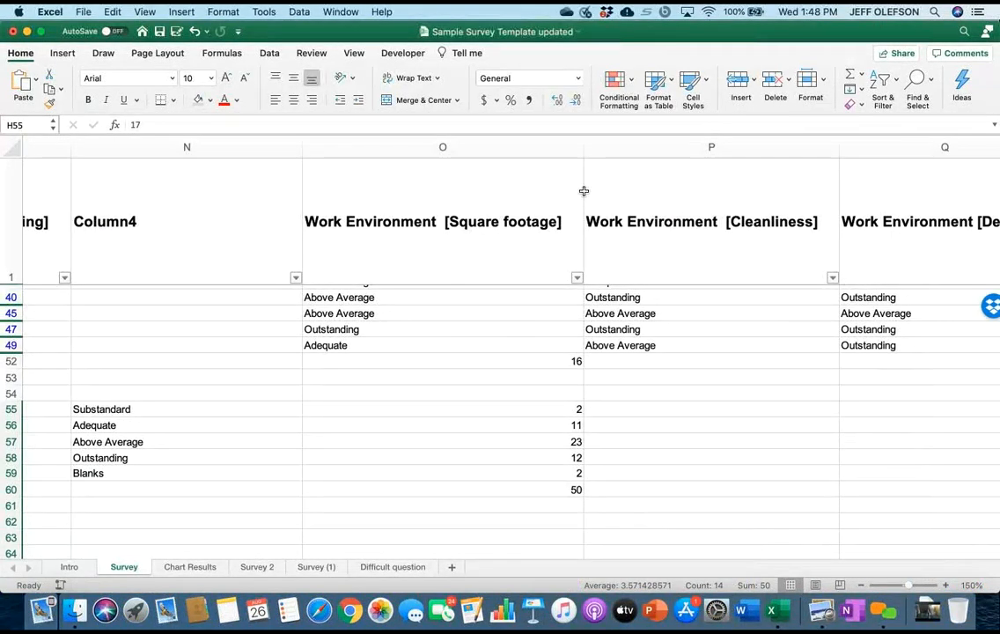
{"action": "scroll", "coordinate": [584, 191], "scroll_direction": "down", "scroll_amount": 1}
{"action": "scroll", "coordinate": [583, 191], "scroll_direction": "left", "scroll_amount": 5}
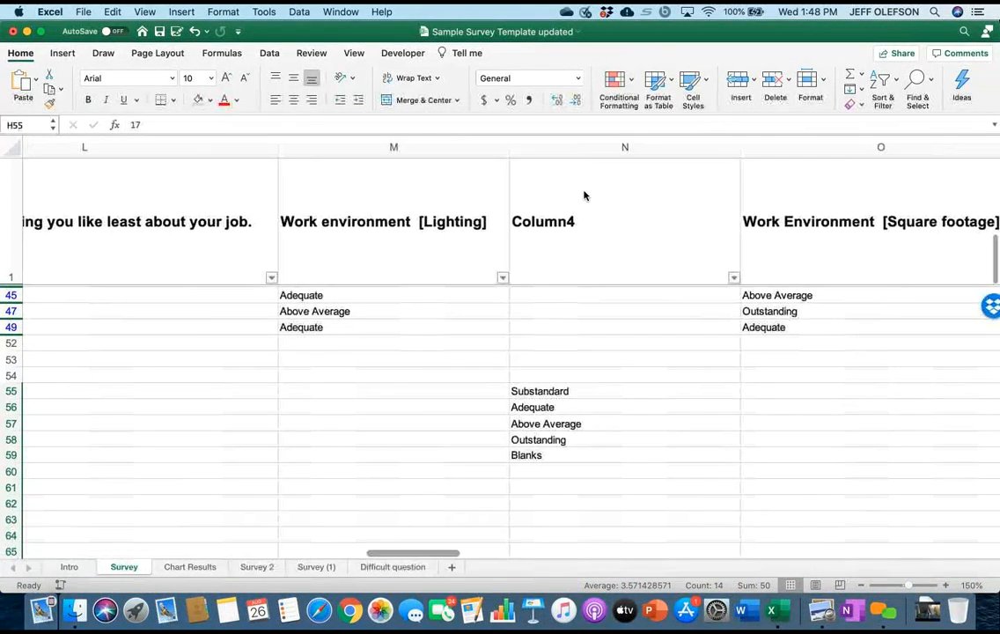
{"action": "key", "text": "ctrl+Page_Down"}
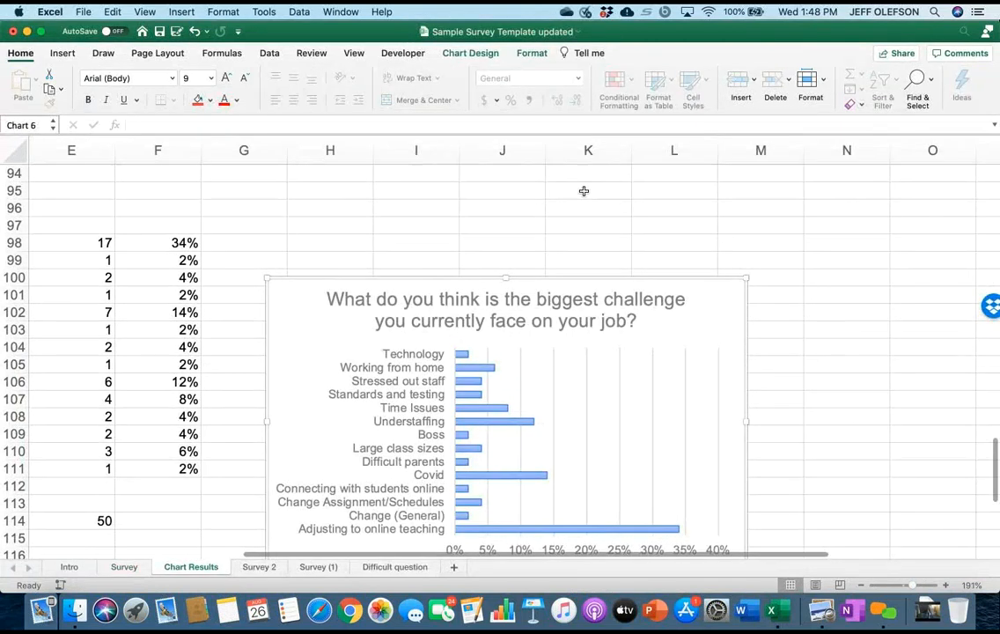
{"action": "key", "text": "F2"}
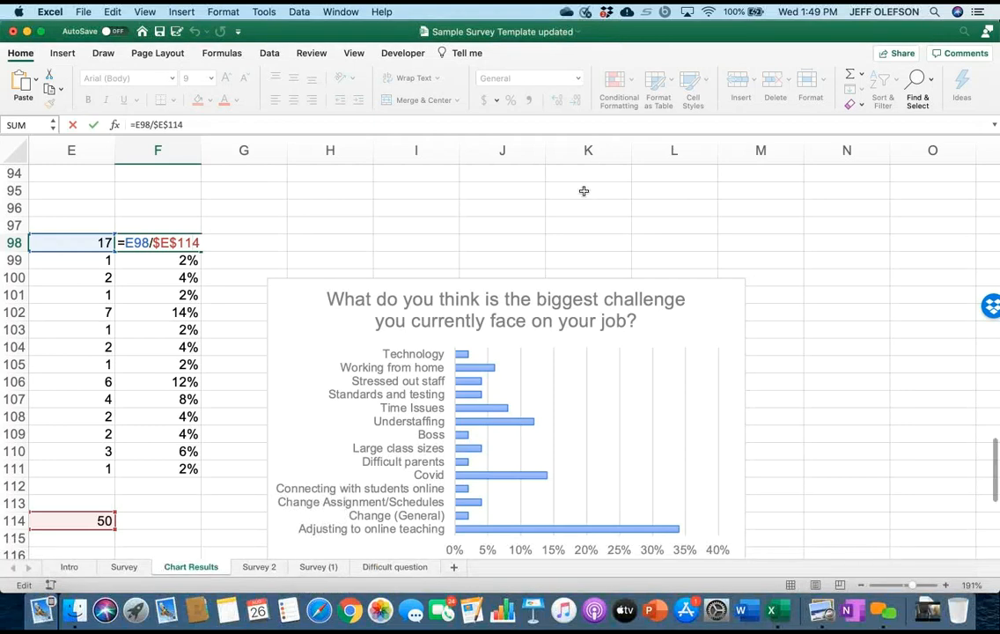
{"action": "left_click", "coordinate": [847, 329]}
Examine the Survey sheet's work environment answers for square footage, cleanliness and desks, and compare them with the PDF's rating question.
{"action": "scroll", "coordinate": [583, 191], "scroll_direction": "right", "scroll_amount": 3}
{"action": "scroll", "coordinate": [583, 191], "scroll_direction": "right", "scroll_amount": 5}
{"action": "scroll", "coordinate": [583, 191], "scroll_direction": "up", "scroll_amount": 5}
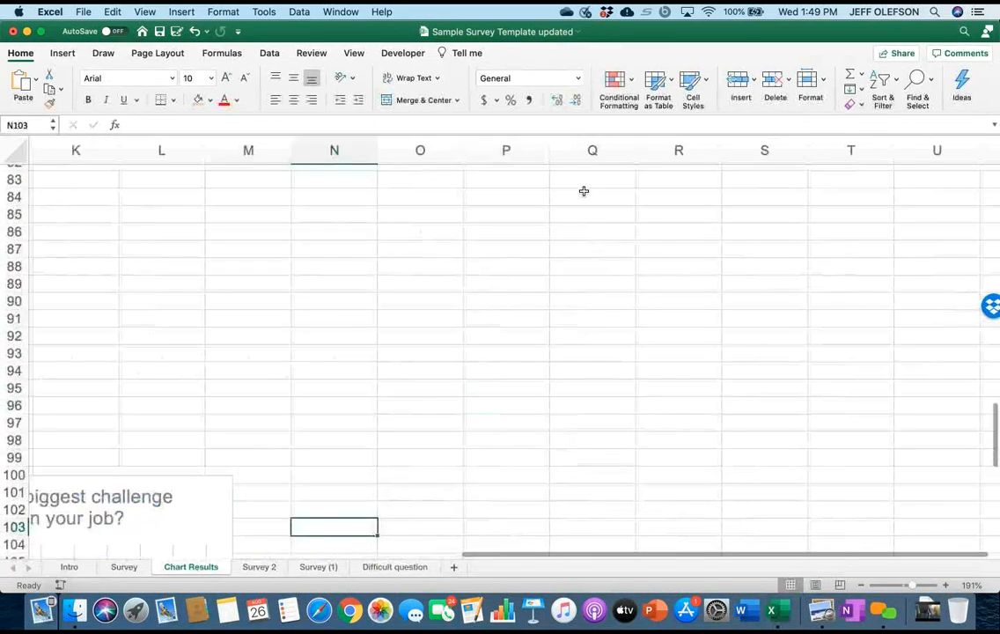
{"action": "key", "text": "alt+Left"}
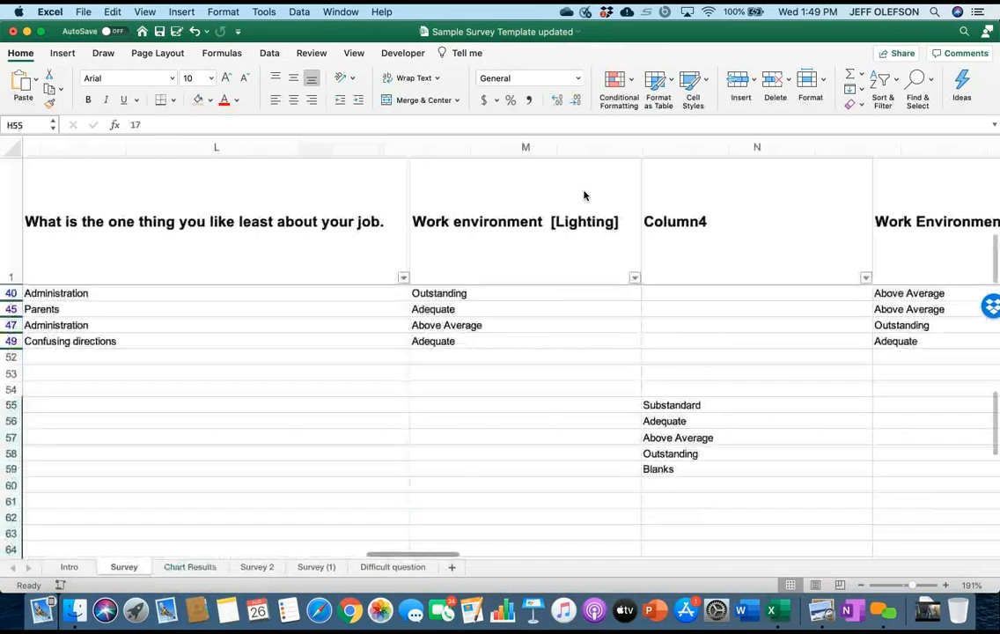
{"action": "scroll", "coordinate": [584, 191], "scroll_direction": "right", "scroll_amount": 3}
{"action": "scroll", "coordinate": [583, 191], "scroll_direction": "right", "scroll_amount": 5}
{"action": "scroll", "coordinate": [583, 191], "scroll_direction": "up", "scroll_amount": 3}
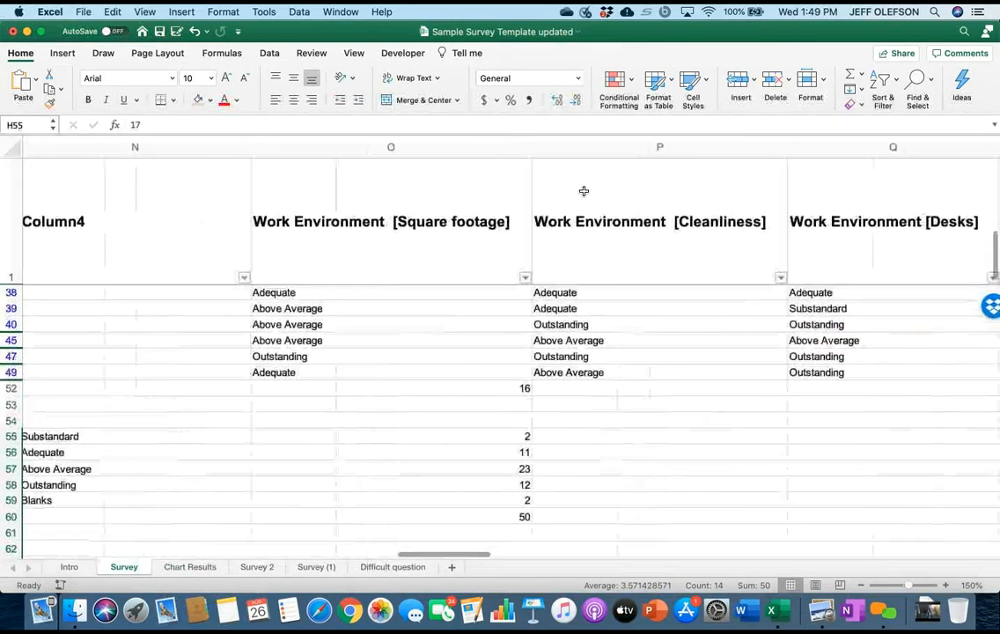
{"action": "scroll", "coordinate": [584, 191], "scroll_direction": "left", "scroll_amount": 2}
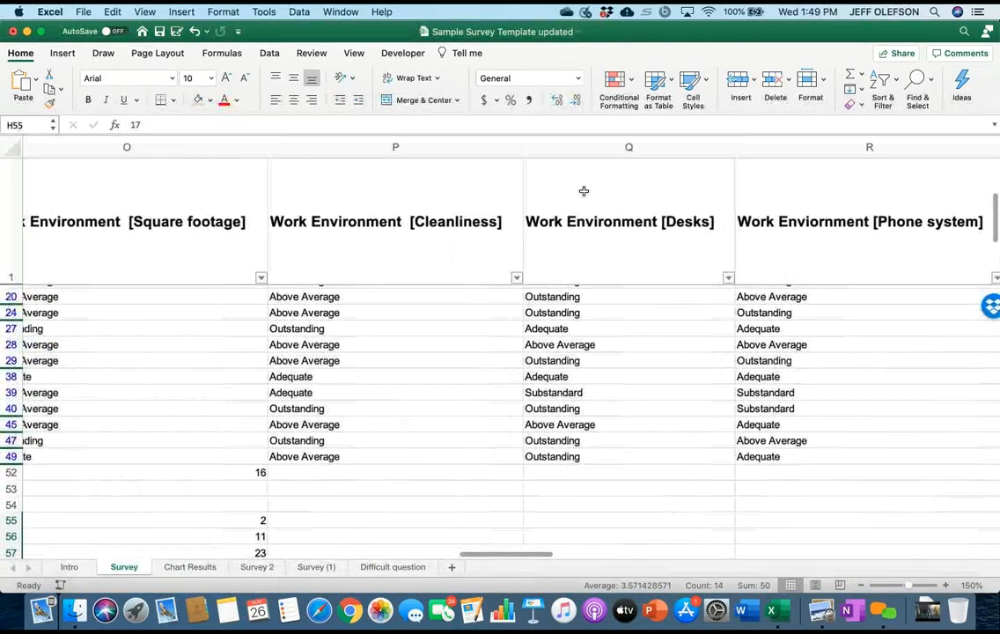
{"action": "scroll", "coordinate": [584, 194], "scroll_direction": "left", "scroll_amount": 4}
{"action": "scroll", "coordinate": [584, 195], "scroll_direction": "down", "scroll_amount": 1}
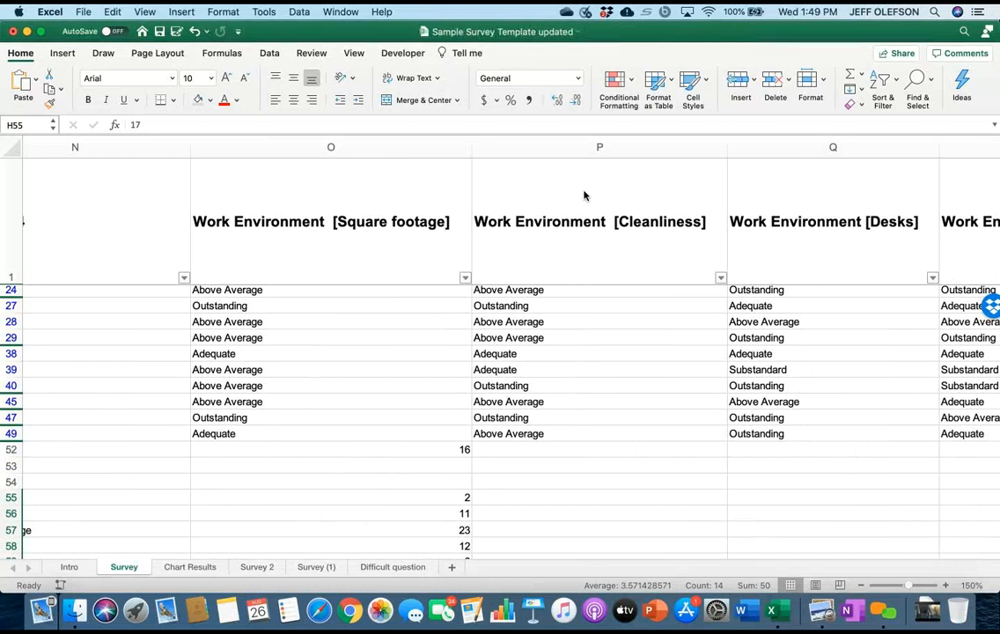
{"action": "scroll", "coordinate": [583, 194], "scroll_direction": "up", "scroll_amount": 2}
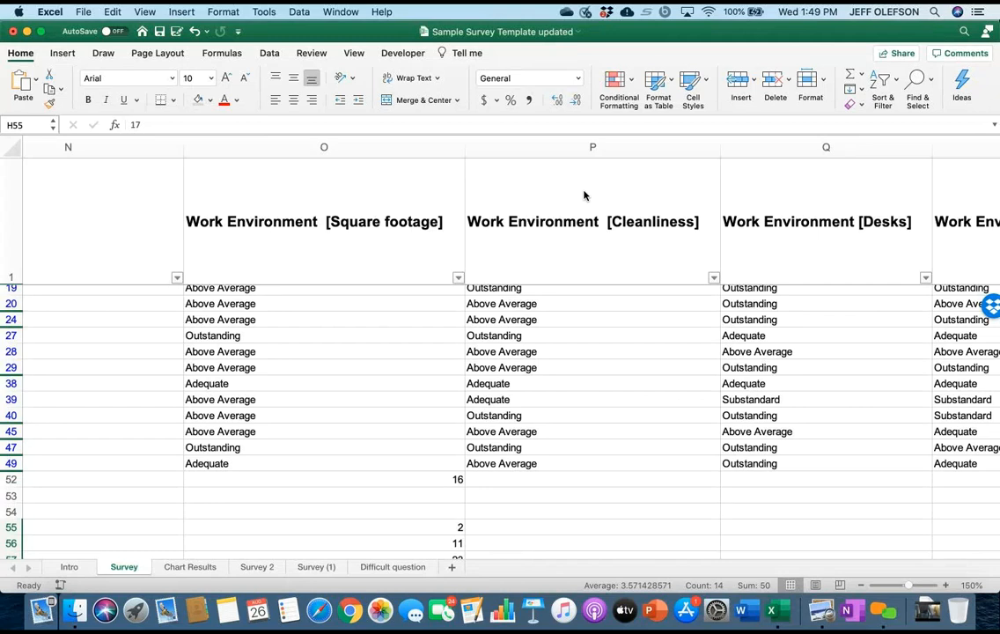
{"action": "scroll", "coordinate": [583, 195], "scroll_direction": "up", "scroll_amount": 3}
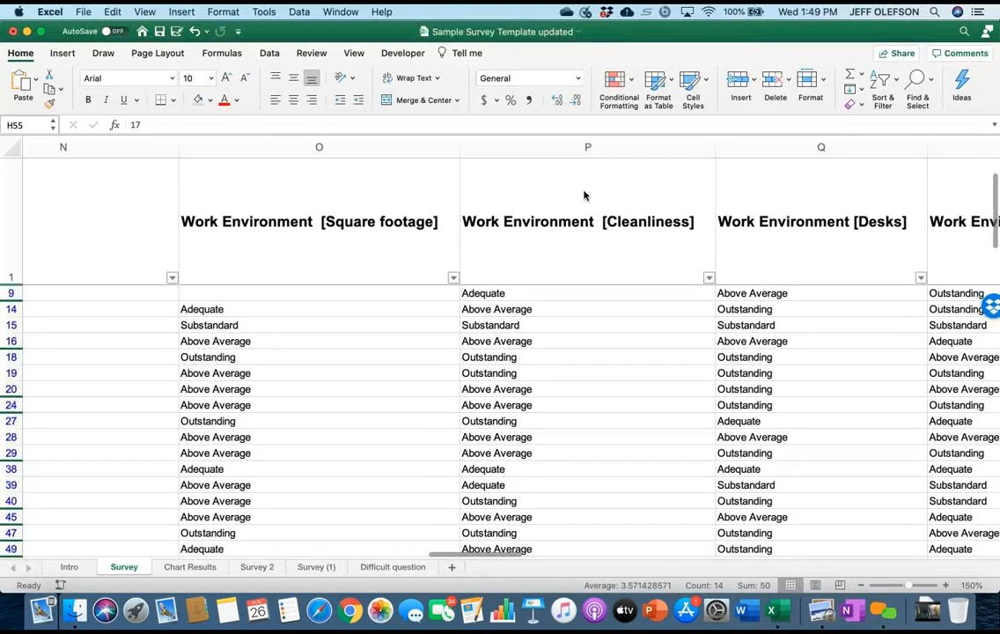
{"action": "scroll", "coordinate": [584, 194], "scroll_direction": "down", "scroll_amount": 2}
{"action": "scroll", "coordinate": [583, 194], "scroll_direction": "down", "scroll_amount": 2}
{"action": "scroll", "coordinate": [583, 195], "scroll_direction": "up", "scroll_amount": 5}
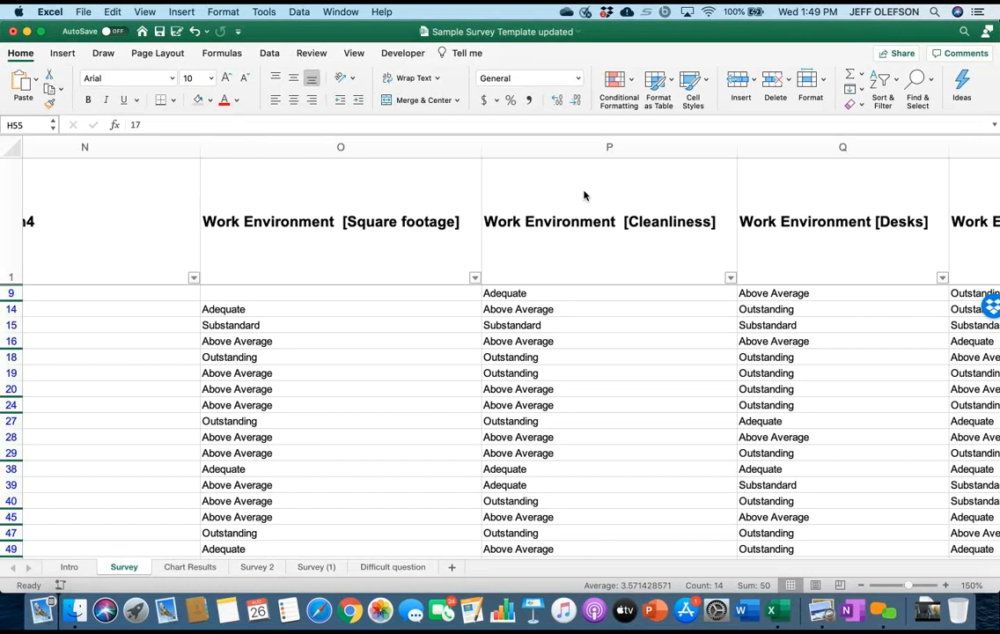
{"action": "scroll", "coordinate": [584, 195], "scroll_direction": "down", "scroll_amount": 5}
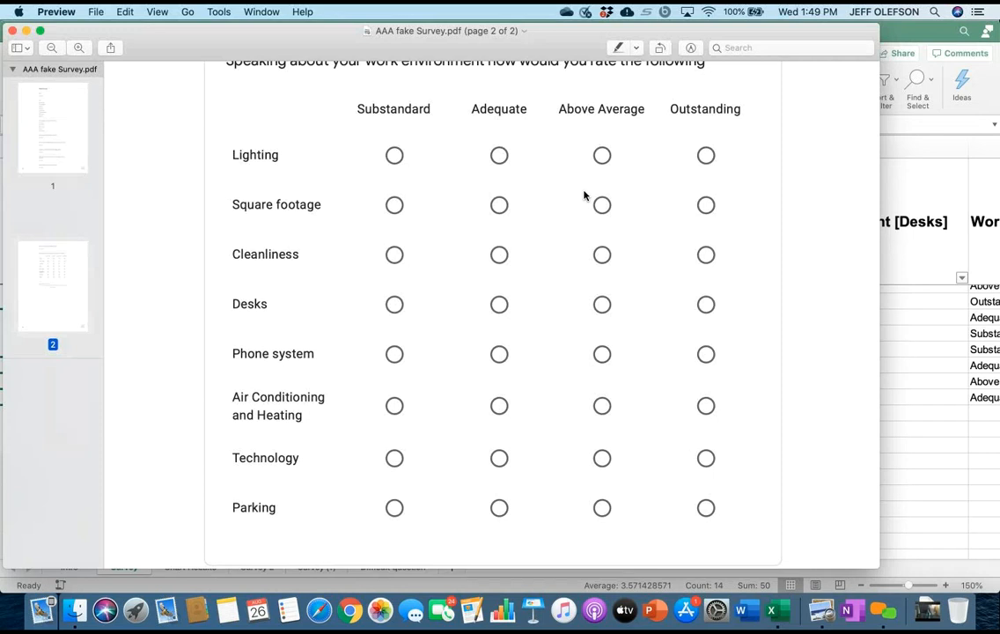
Return to Excel and show the filter options of the Work Environment [Square footage] column on the Survey sheet.
{"action": "left_click", "coordinate": [767, 605]}
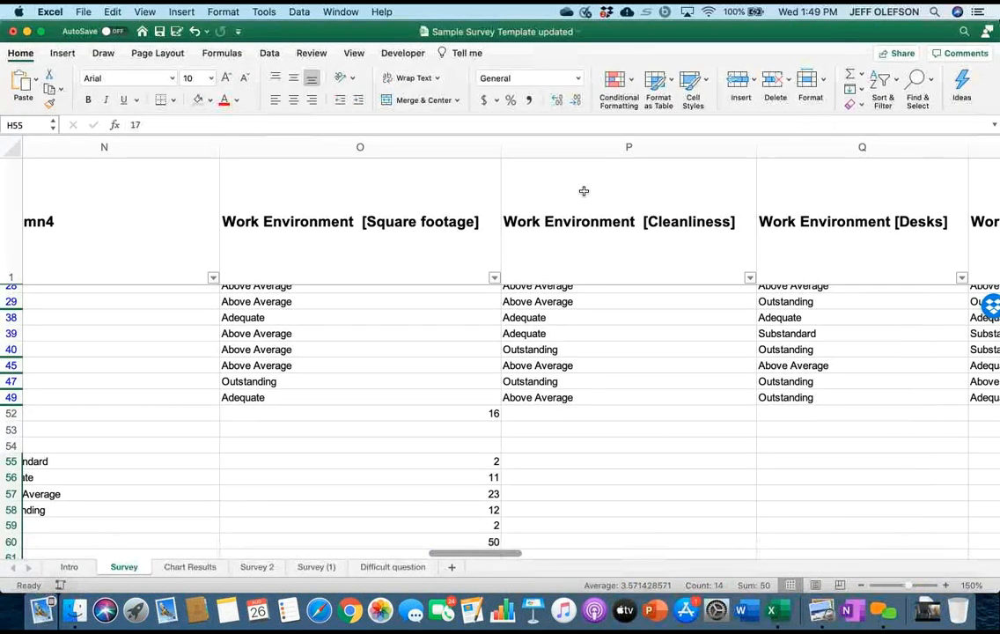
{"action": "scroll", "coordinate": [583, 191], "scroll_direction": "left", "scroll_amount": 3}
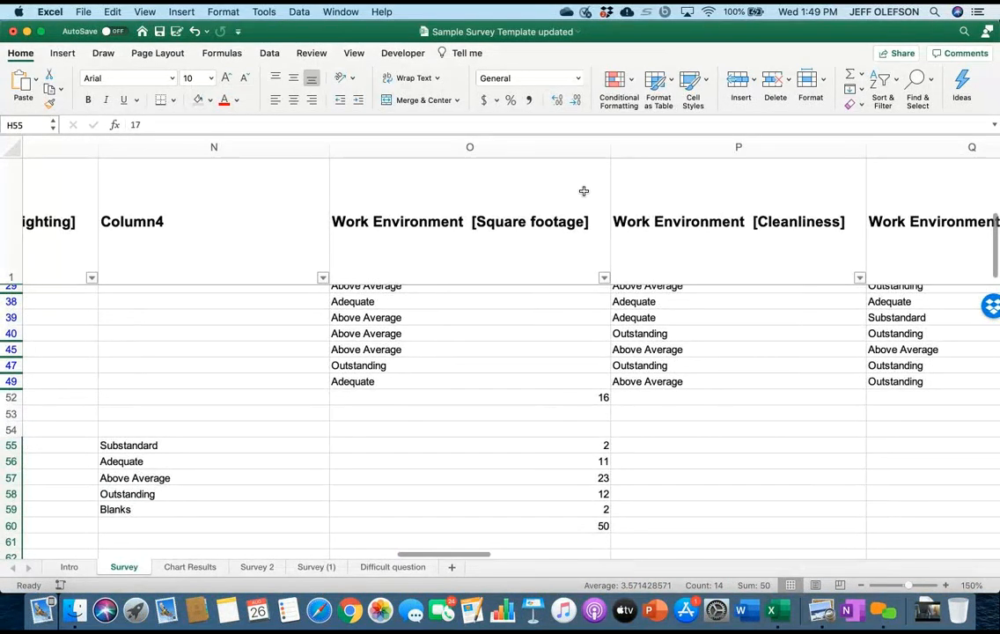
{"action": "scroll", "coordinate": [584, 191], "scroll_direction": "up", "scroll_amount": 3}
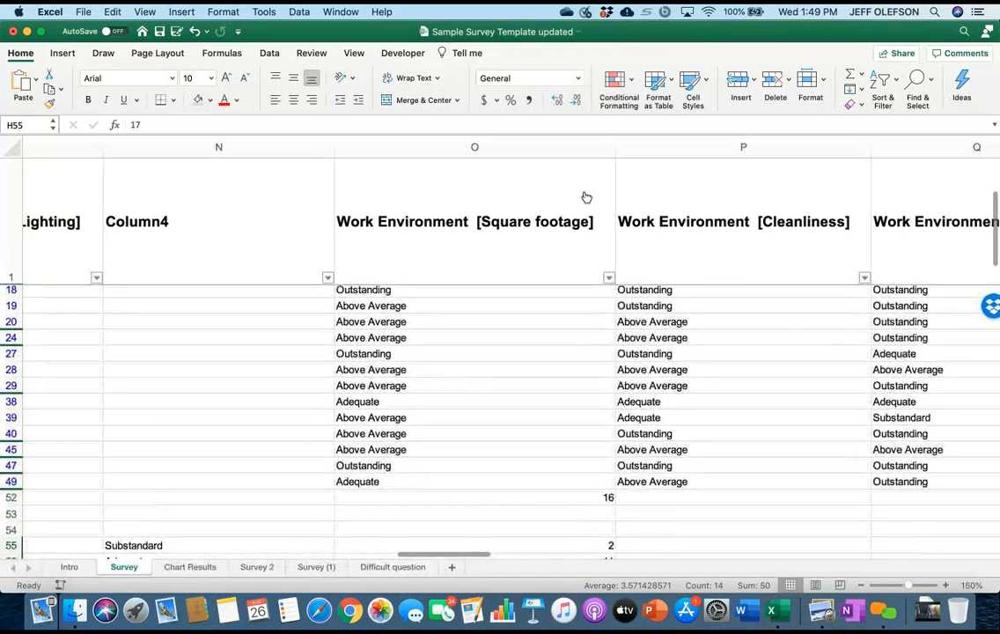
{"action": "left_click", "coordinate": [608, 277]}
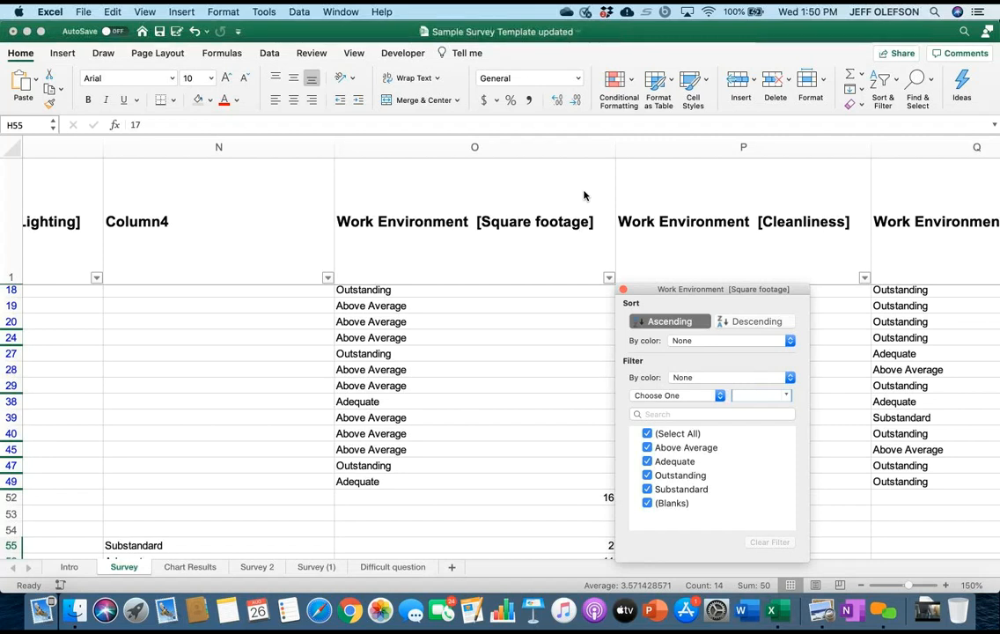
View the filter choices for the next school year's biggest concern column, and close them without filtering.
{"action": "scroll", "coordinate": [584, 196], "scroll_direction": "left", "scroll_amount": 5}
{"action": "scroll", "coordinate": [584, 195], "scroll_direction": "left", "scroll_amount": 5}
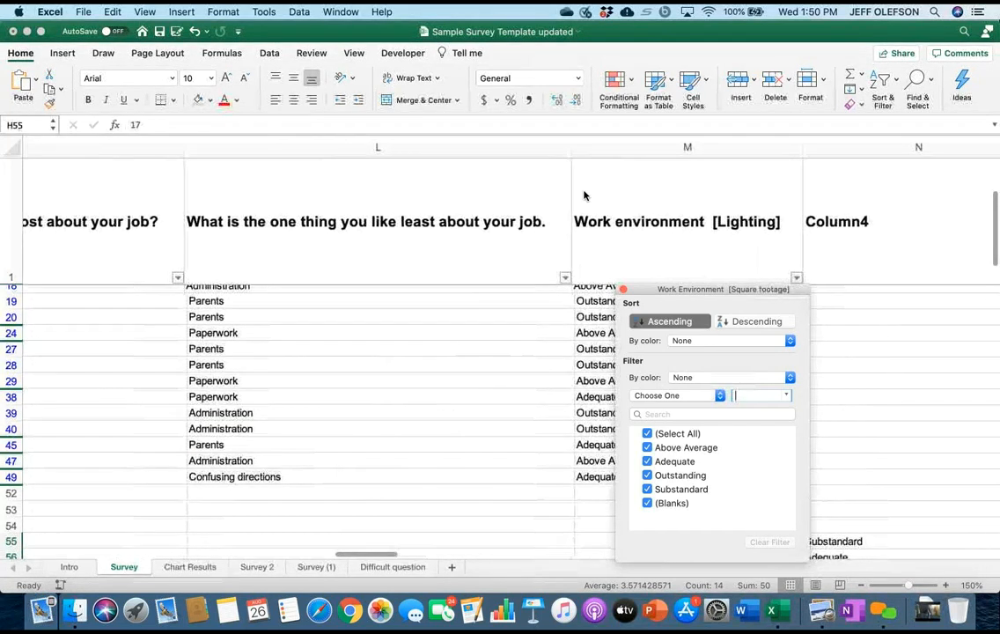
{"action": "scroll", "coordinate": [584, 196], "scroll_direction": "left", "scroll_amount": 5}
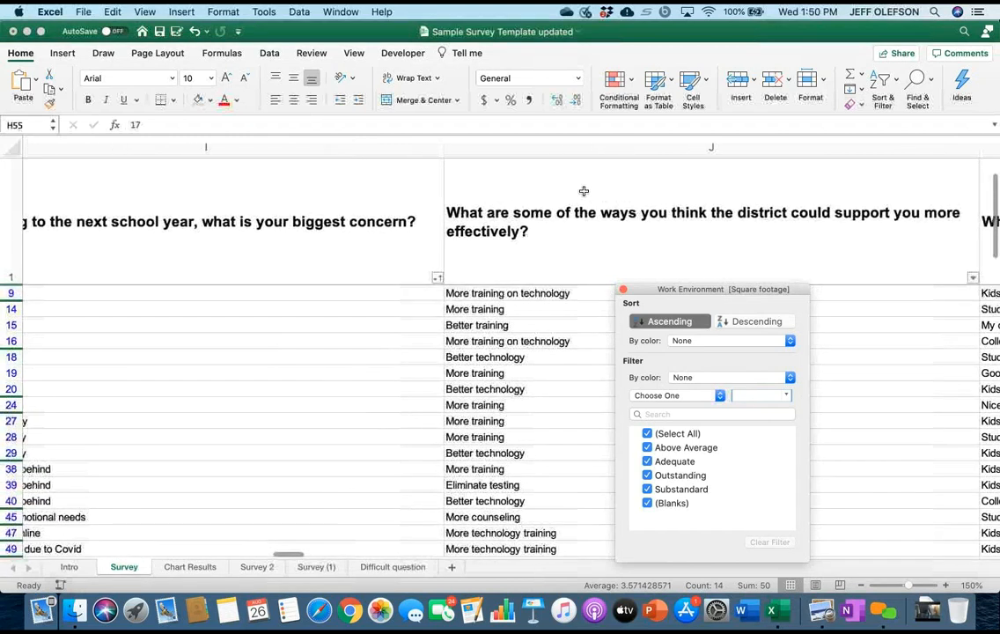
{"action": "left_click", "coordinate": [584, 194]}
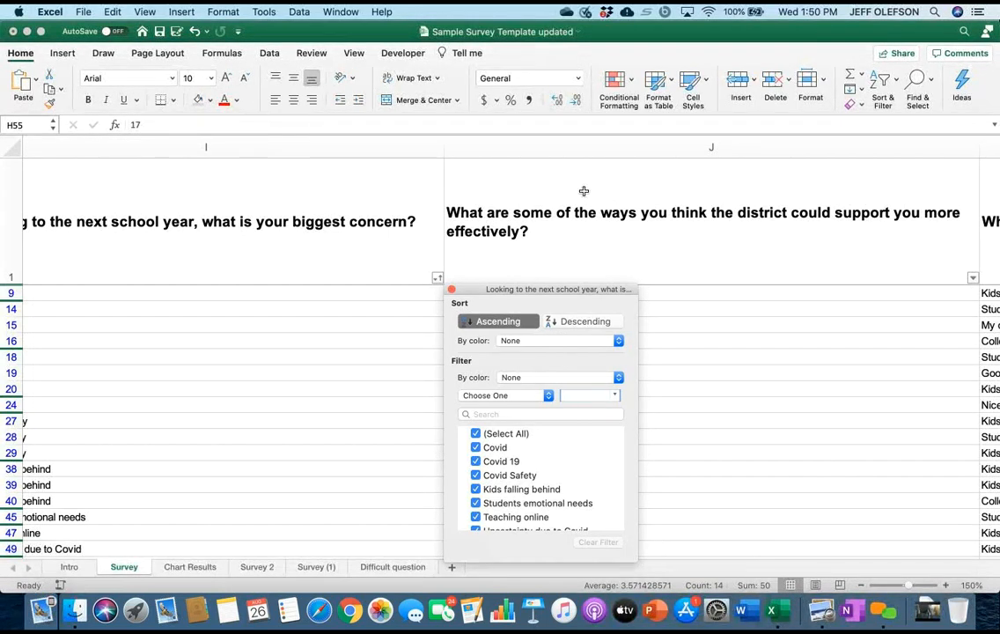
{"action": "left_click", "coordinate": [586, 197]}
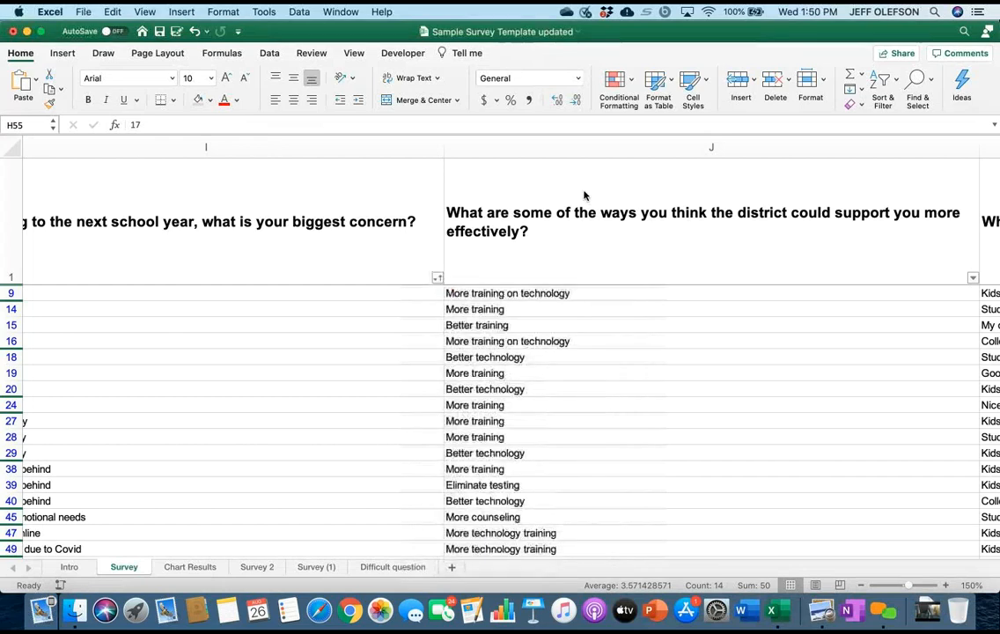
Review the answers about what respondents like most and least about their job on the Survey sheet.
{"action": "scroll", "coordinate": [583, 191], "scroll_direction": "right", "scroll_amount": 5}
{"action": "scroll", "coordinate": [584, 191], "scroll_direction": "right", "scroll_amount": 10}
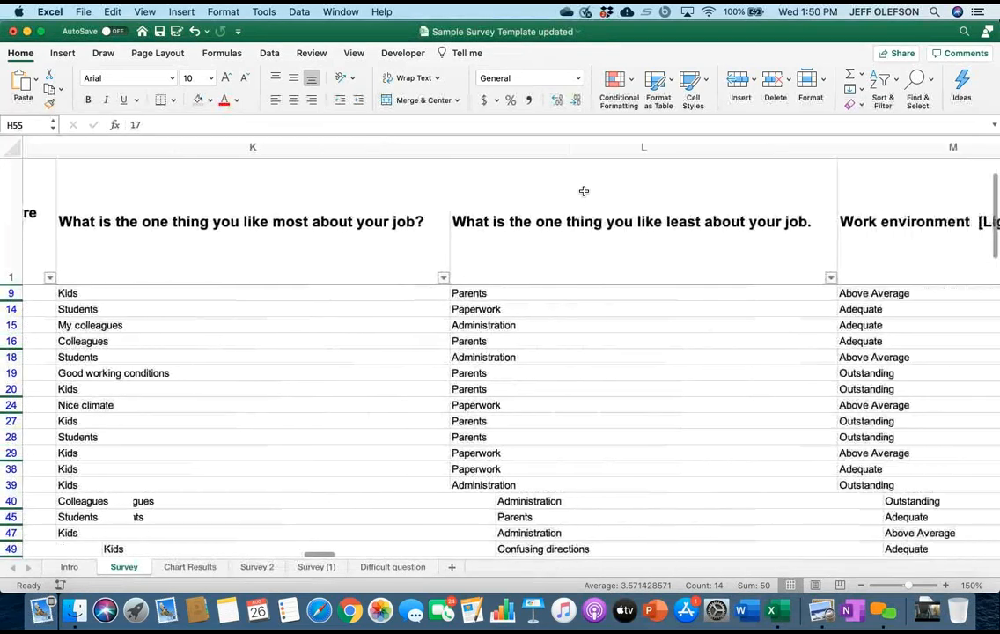
{"action": "scroll", "coordinate": [584, 191], "scroll_direction": "right", "scroll_amount": 3}
{"action": "scroll", "coordinate": [584, 191], "scroll_direction": "left", "scroll_amount": 6}
{"action": "scroll", "coordinate": [584, 191], "scroll_direction": "down", "scroll_amount": 1}
{"action": "scroll", "coordinate": [584, 191], "scroll_direction": "left", "scroll_amount": 4}
{"action": "scroll", "coordinate": [584, 191], "scroll_direction": "up", "scroll_amount": 1}
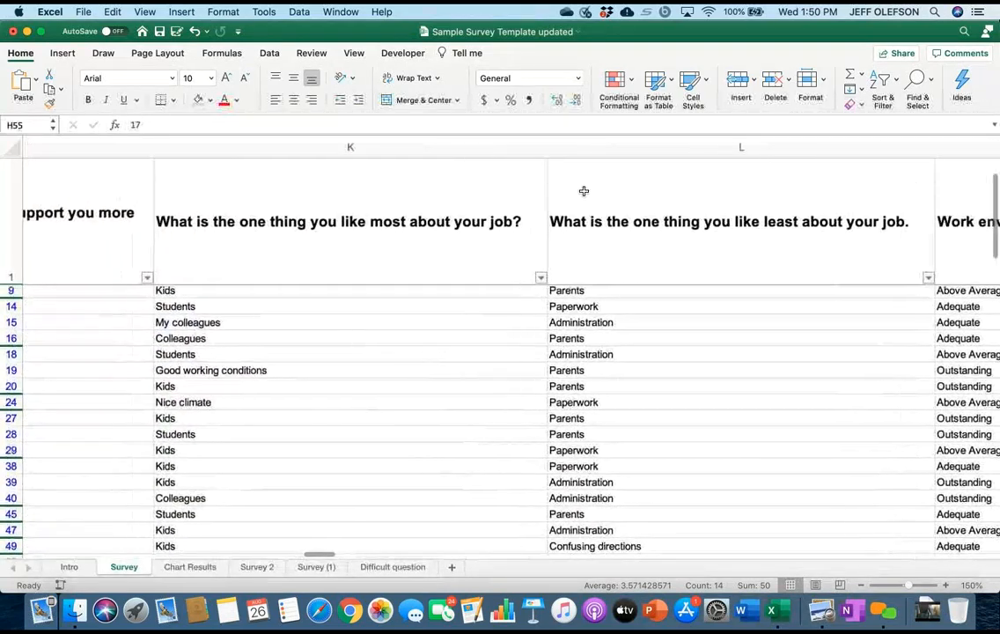
Examine the Survey sheet's work environment rating columns, from lighting to air conditioning and heating, and the square footage tally below the answers.
{"action": "scroll", "coordinate": [583, 191], "scroll_direction": "right", "scroll_amount": 8}
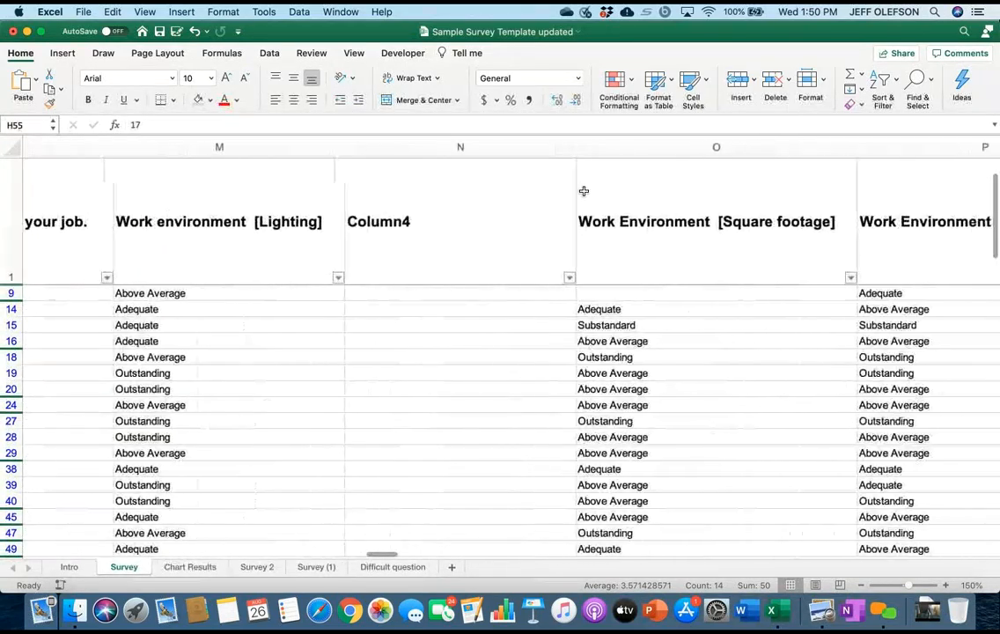
{"action": "scroll", "coordinate": [584, 191], "scroll_direction": "down", "scroll_amount": 10}
{"action": "scroll", "coordinate": [583, 191], "scroll_direction": "left", "scroll_amount": 3}
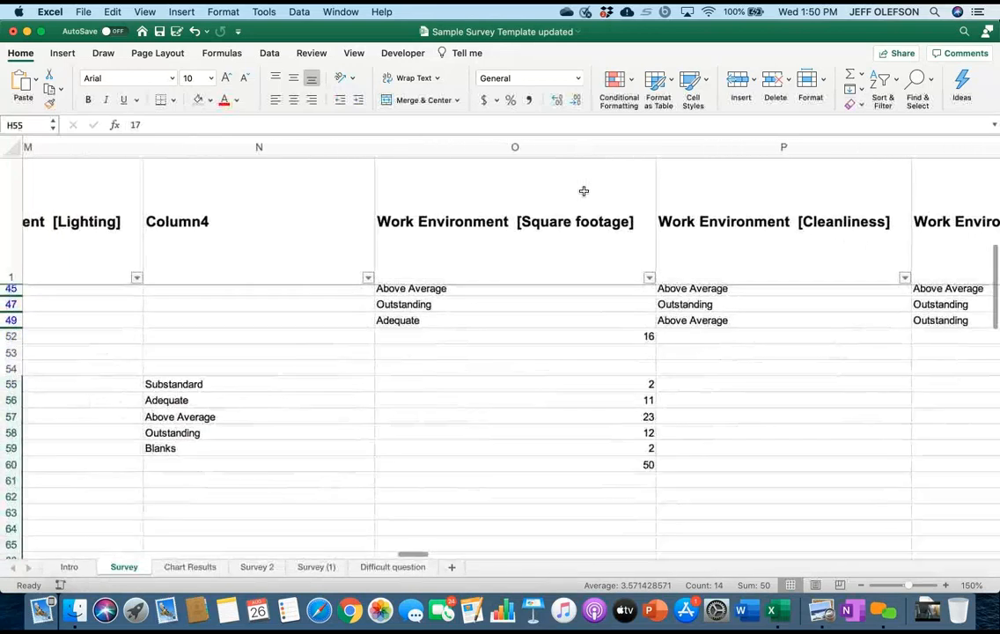
{"action": "scroll", "coordinate": [583, 191], "scroll_direction": "up", "scroll_amount": 3}
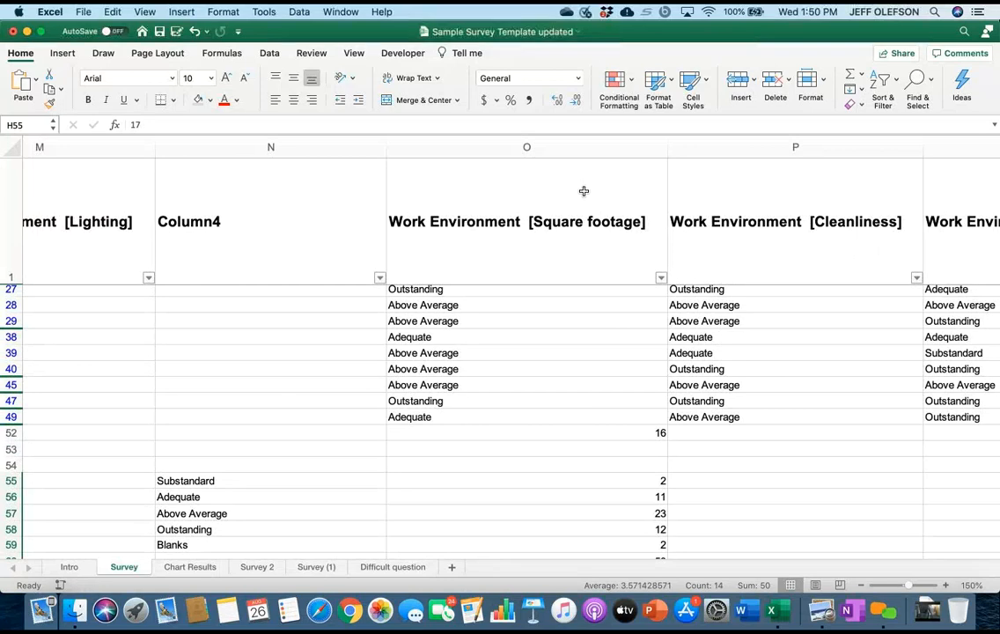
{"action": "scroll", "coordinate": [584, 191], "scroll_direction": "up", "scroll_amount": 4}
{"action": "scroll", "coordinate": [584, 191], "scroll_direction": "left", "scroll_amount": 1}
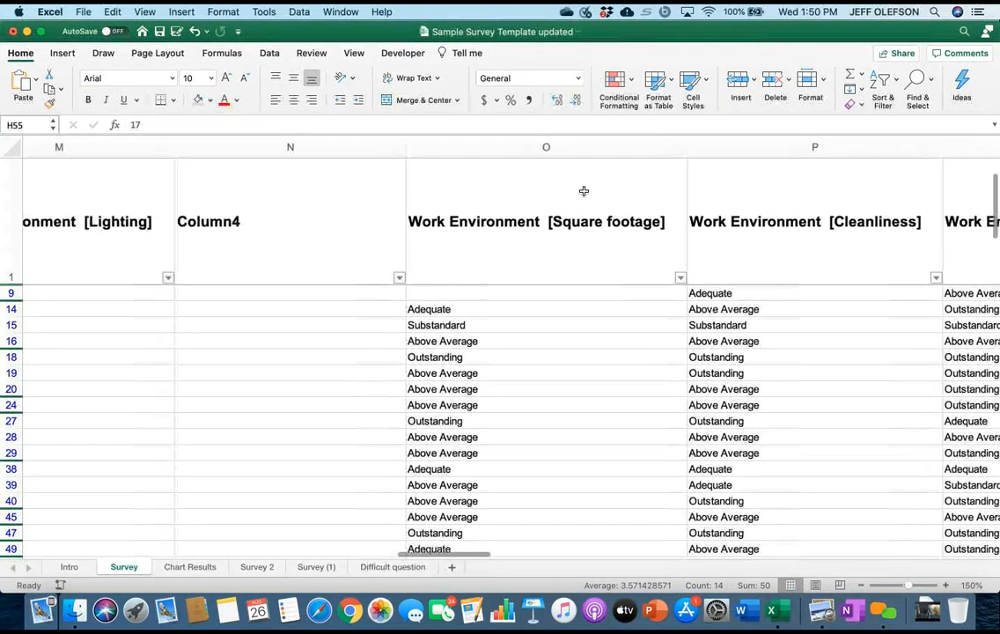
{"action": "scroll", "coordinate": [583, 191], "scroll_direction": "down", "scroll_amount": 3}
{"action": "scroll", "coordinate": [584, 191], "scroll_direction": "right", "scroll_amount": 2}
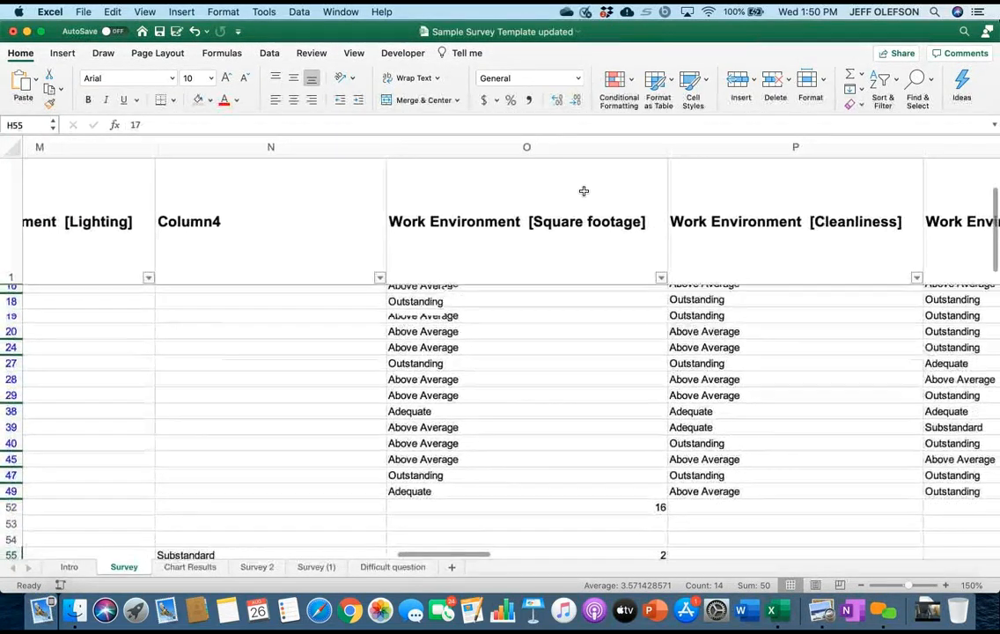
{"action": "scroll", "coordinate": [583, 191], "scroll_direction": "up", "scroll_amount": 3}
{"action": "scroll", "coordinate": [584, 191], "scroll_direction": "right", "scroll_amount": 5}
{"action": "scroll", "coordinate": [584, 191], "scroll_direction": "down", "scroll_amount": 4}
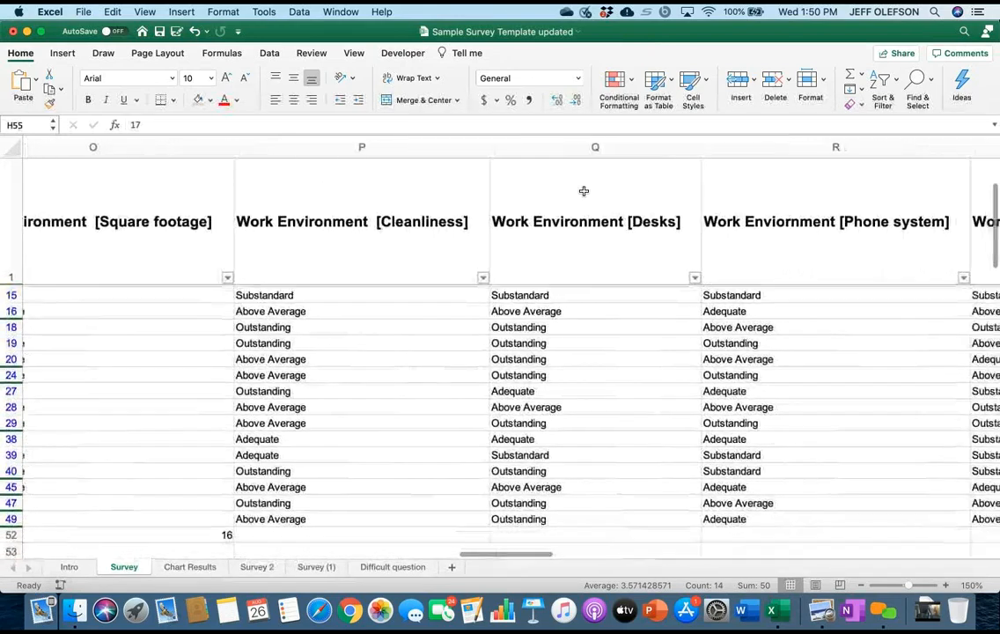
{"action": "scroll", "coordinate": [583, 191], "scroll_direction": "right", "scroll_amount": 6}
{"action": "scroll", "coordinate": [583, 191], "scroll_direction": "up", "scroll_amount": 4}
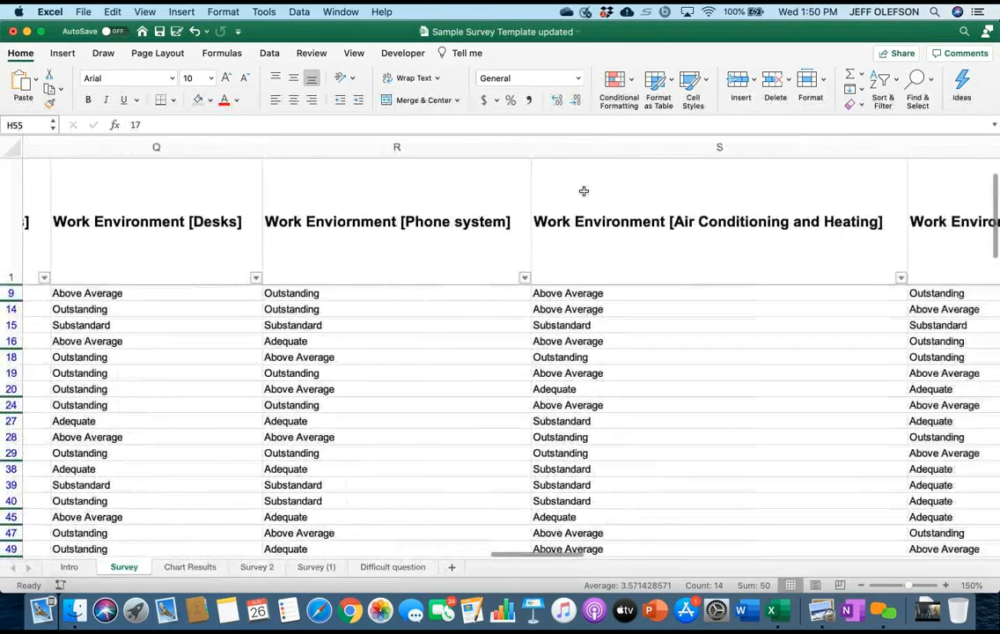
{"action": "scroll", "coordinate": [584, 191], "scroll_direction": "right", "scroll_amount": 1}
{"action": "scroll", "coordinate": [584, 191], "scroll_direction": "left", "scroll_amount": 8}
{"action": "scroll", "coordinate": [584, 191], "scroll_direction": "down", "scroll_amount": 1}
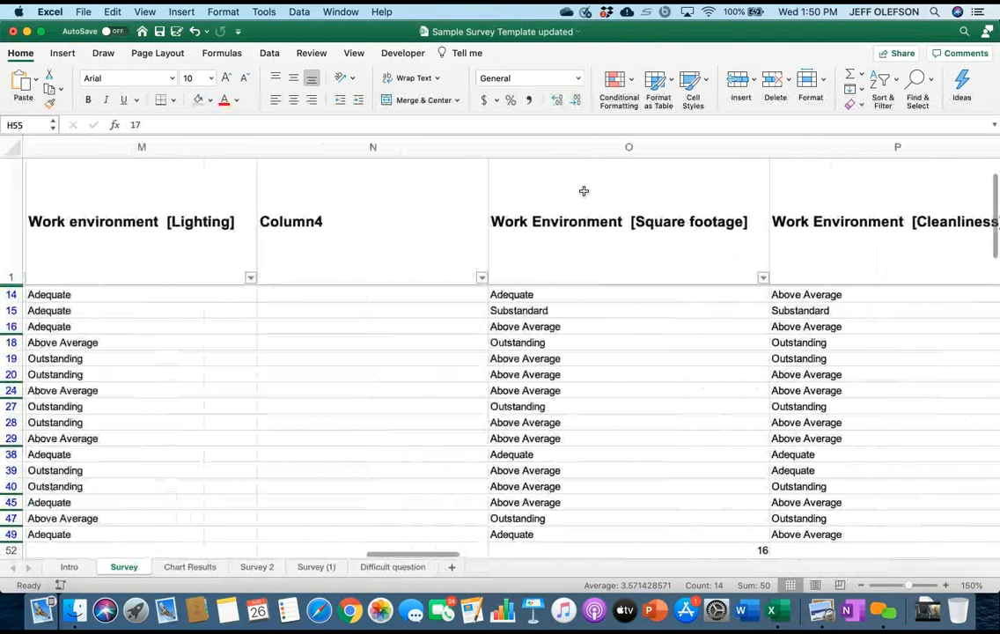
{"action": "scroll", "coordinate": [583, 191], "scroll_direction": "right", "scroll_amount": 2}
{"action": "scroll", "coordinate": [584, 191], "scroll_direction": "down", "scroll_amount": 3}
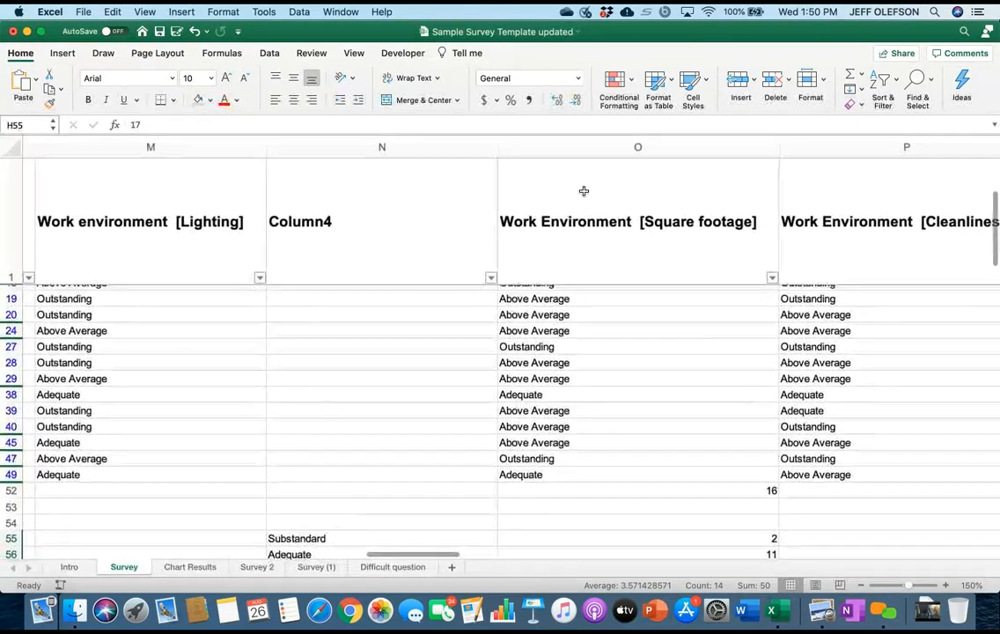
{"action": "scroll", "coordinate": [583, 191], "scroll_direction": "right", "scroll_amount": 1}
{"action": "scroll", "coordinate": [584, 191], "scroll_direction": "down", "scroll_amount": 3}
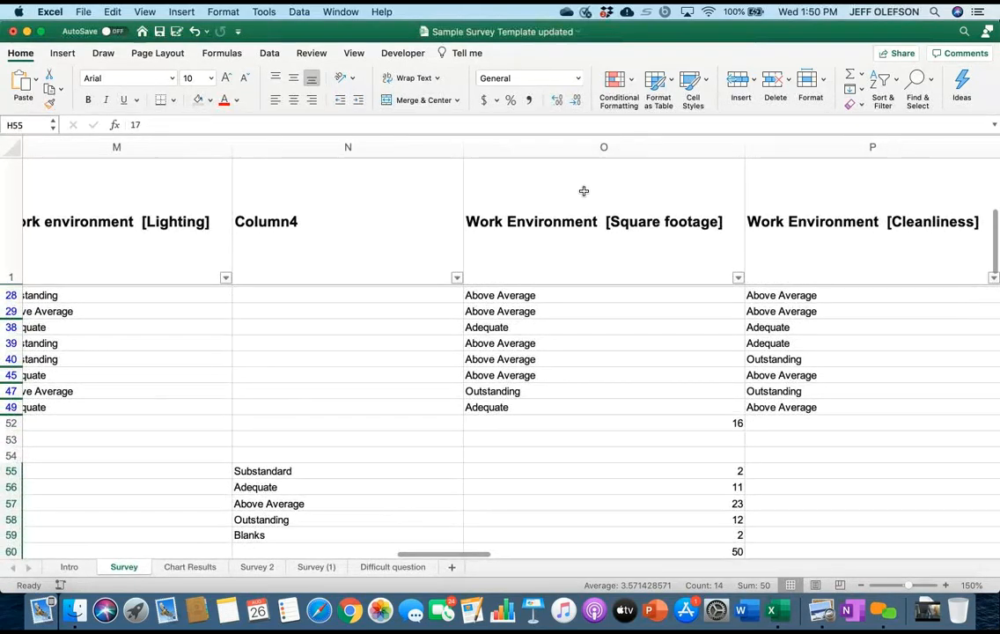
Filter the Work Environment [Square footage] column to Substandard only and check its subtotal against the tally beneath the table.
{"action": "left_click", "coordinate": [603, 424]}
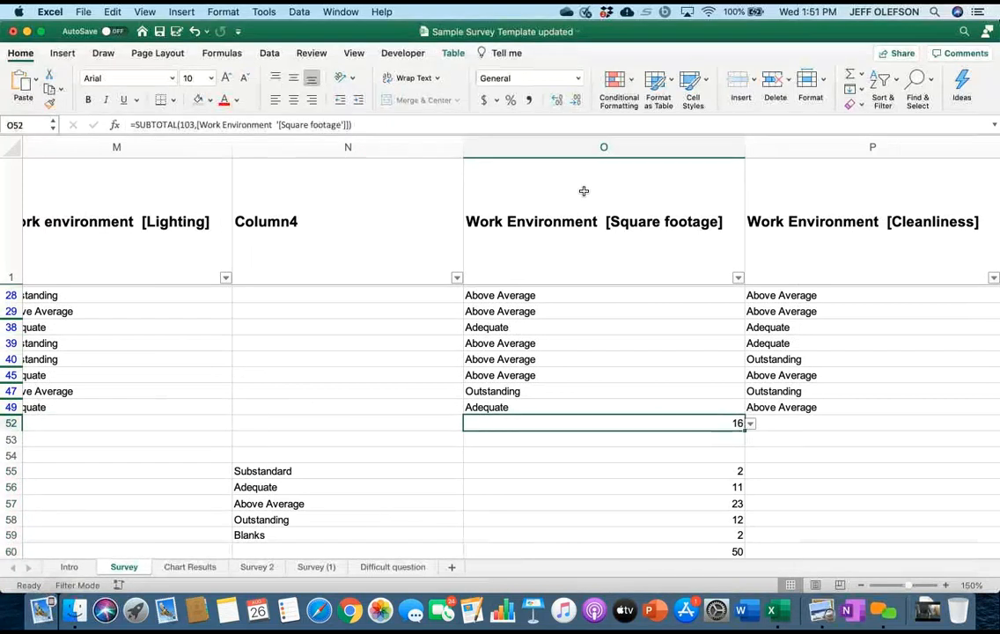
{"action": "left_click", "coordinate": [737, 279]}
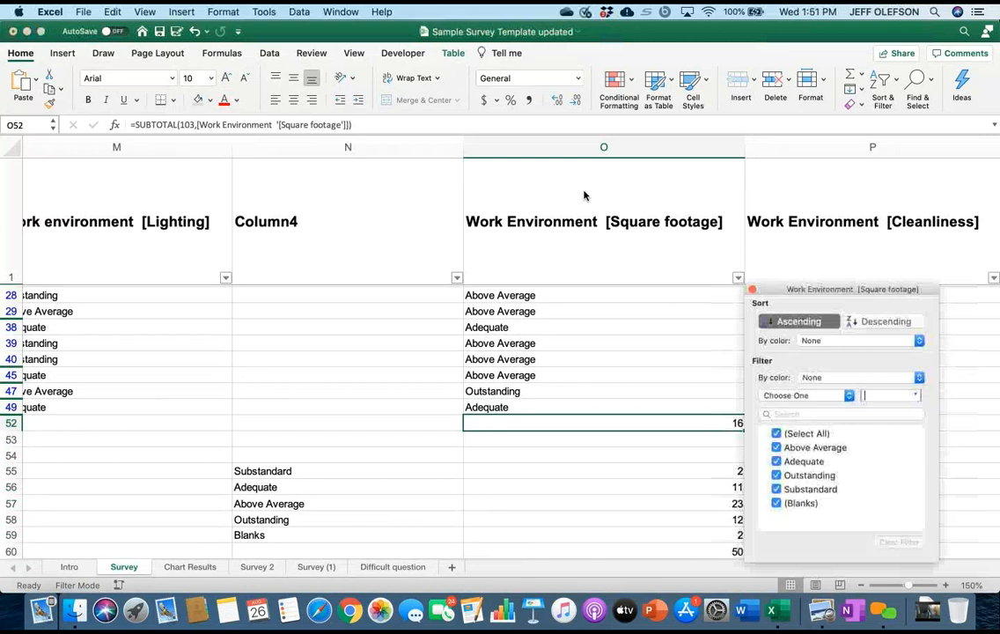
{"action": "left_click", "coordinate": [777, 433]}
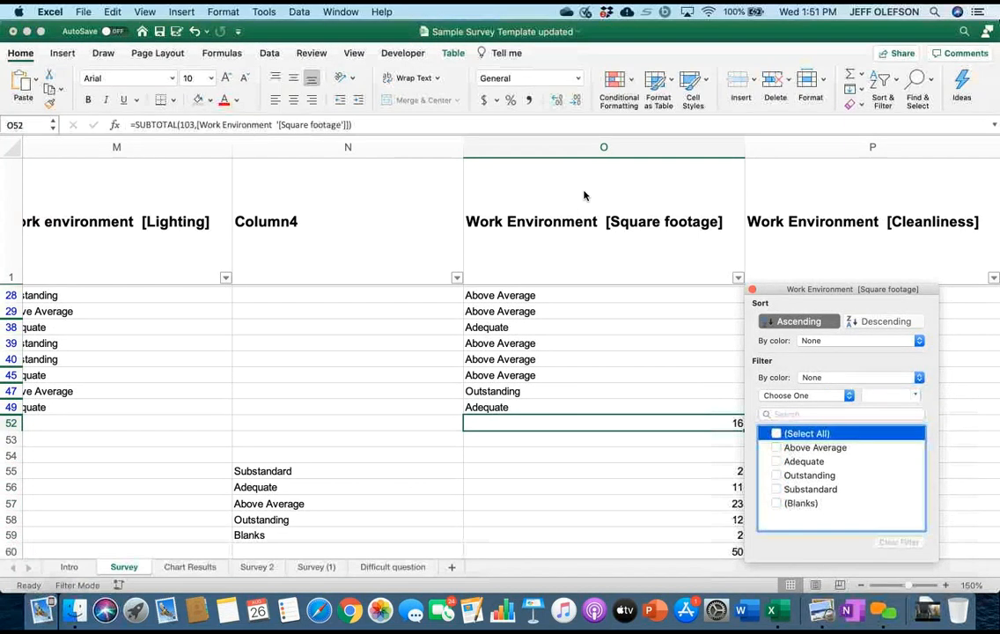
{"action": "left_click", "coordinate": [776, 489]}
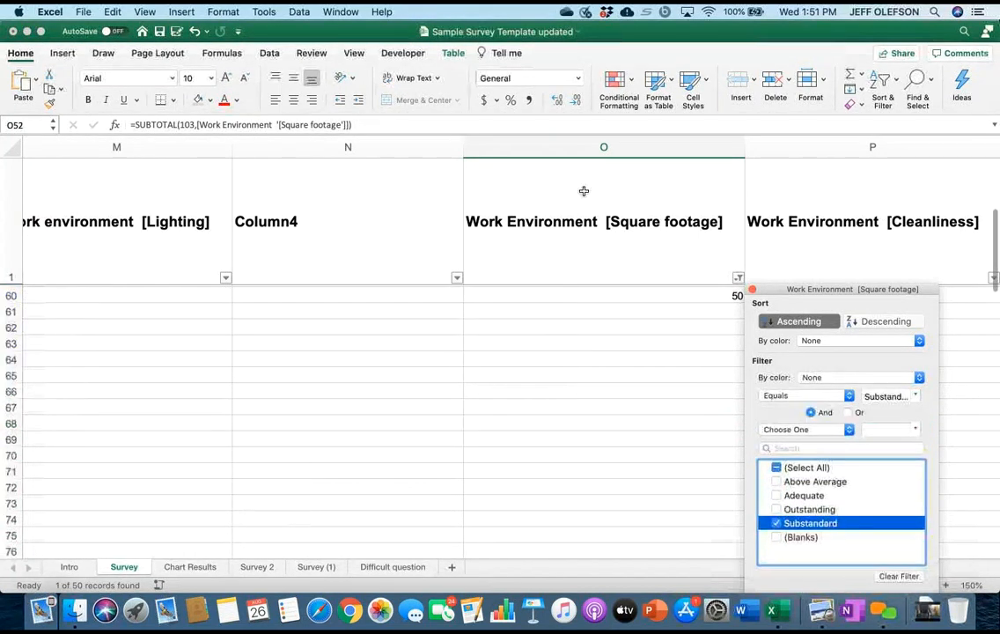
{"action": "scroll", "coordinate": [585, 195], "scroll_direction": "up", "scroll_amount": 3}
{"action": "scroll", "coordinate": [584, 196], "scroll_direction": "up", "scroll_amount": 2}
{"action": "scroll", "coordinate": [584, 195], "scroll_direction": "up", "scroll_amount": 2}
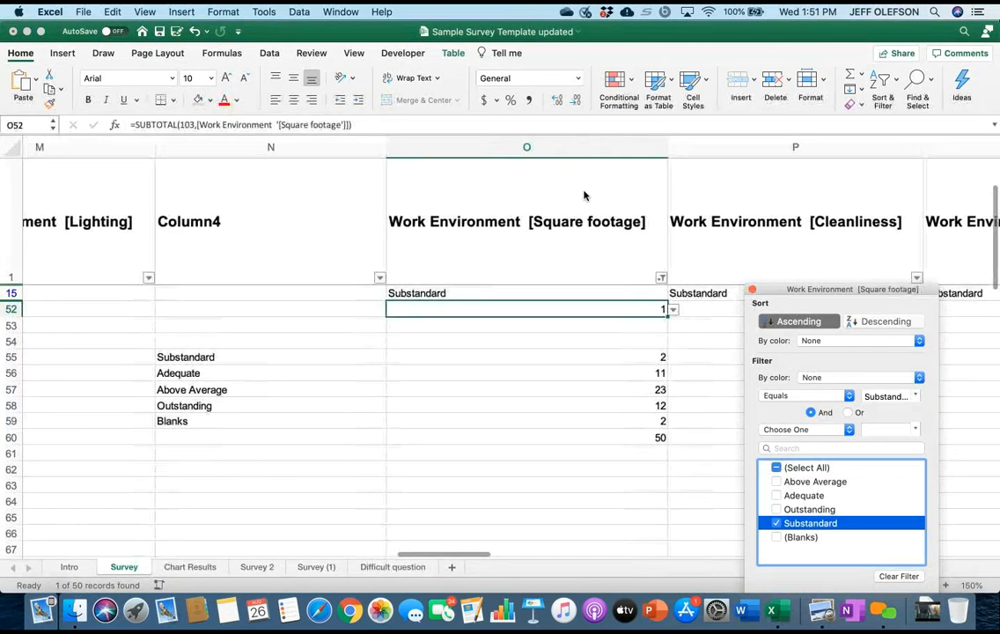
{"action": "scroll", "coordinate": [584, 193], "scroll_direction": "left", "scroll_amount": 1}
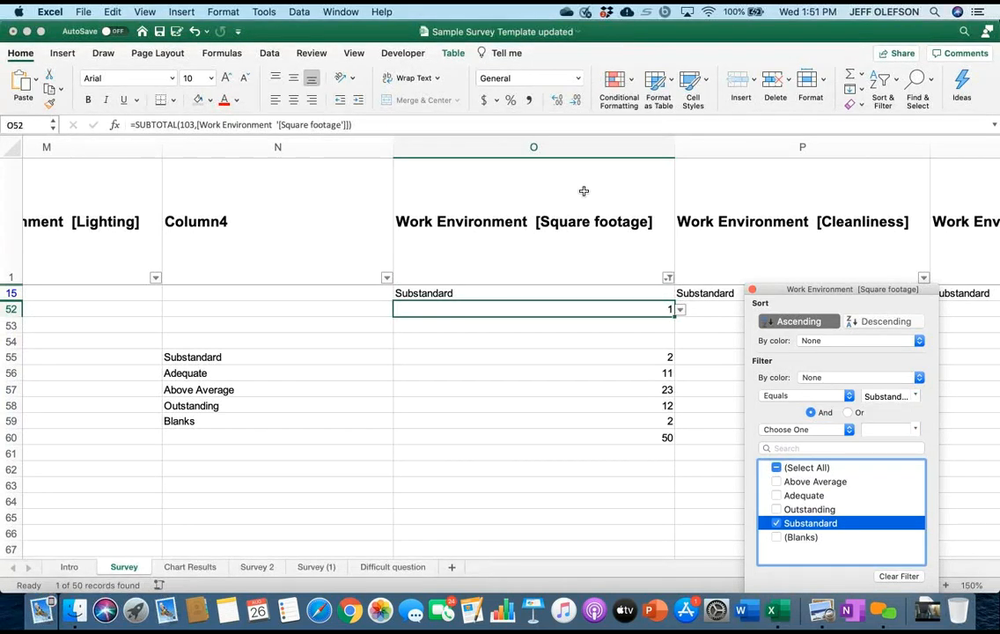
{"action": "key", "text": "Escape"}
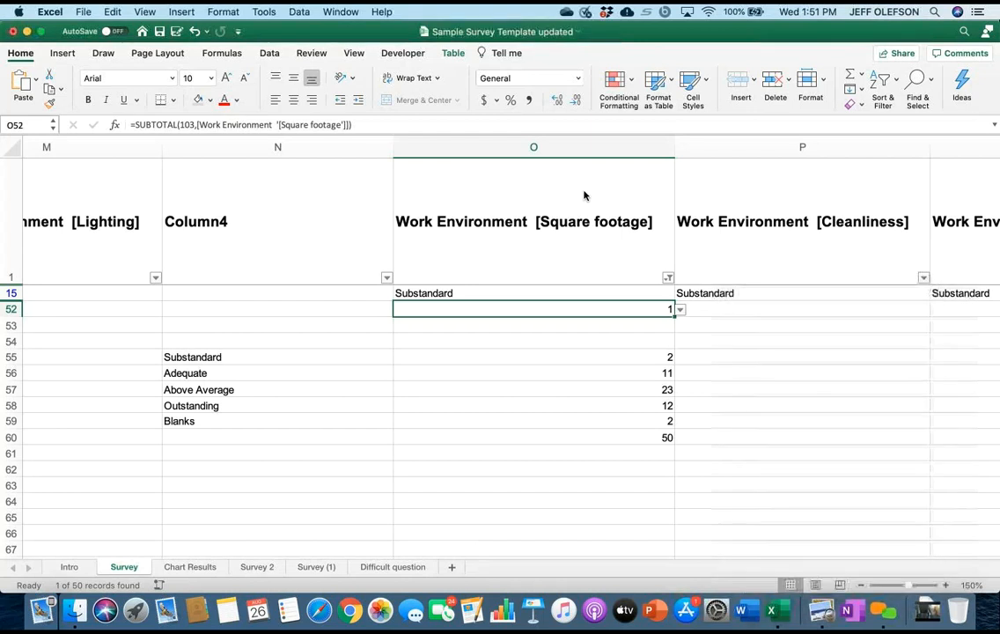
{"action": "key", "text": "alt+Down"}
{"action": "key", "text": "Escape"}
{"action": "key", "text": "alt+Down"}
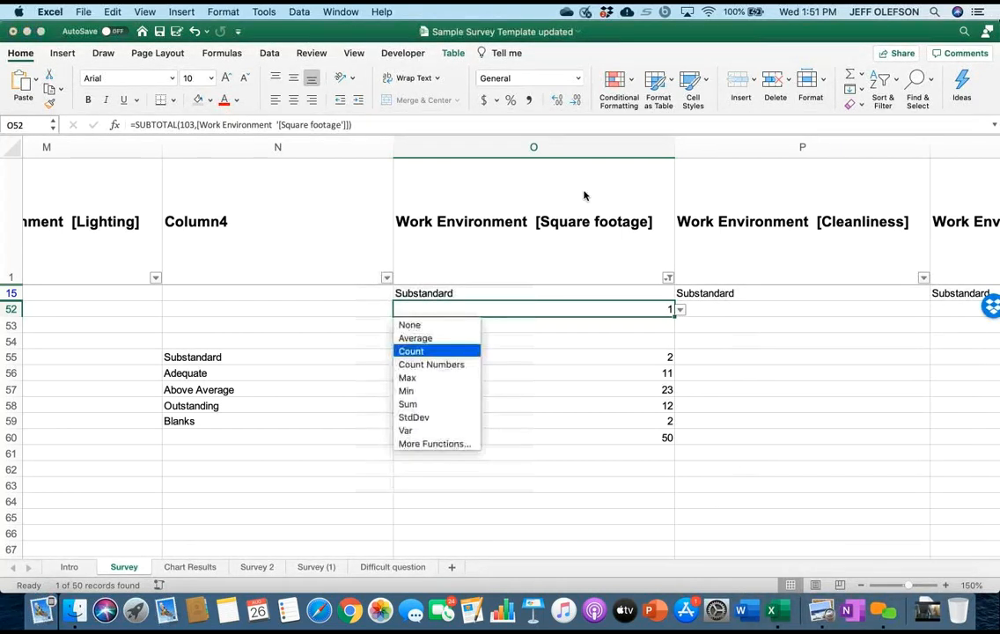
{"action": "key", "text": "Escape"}
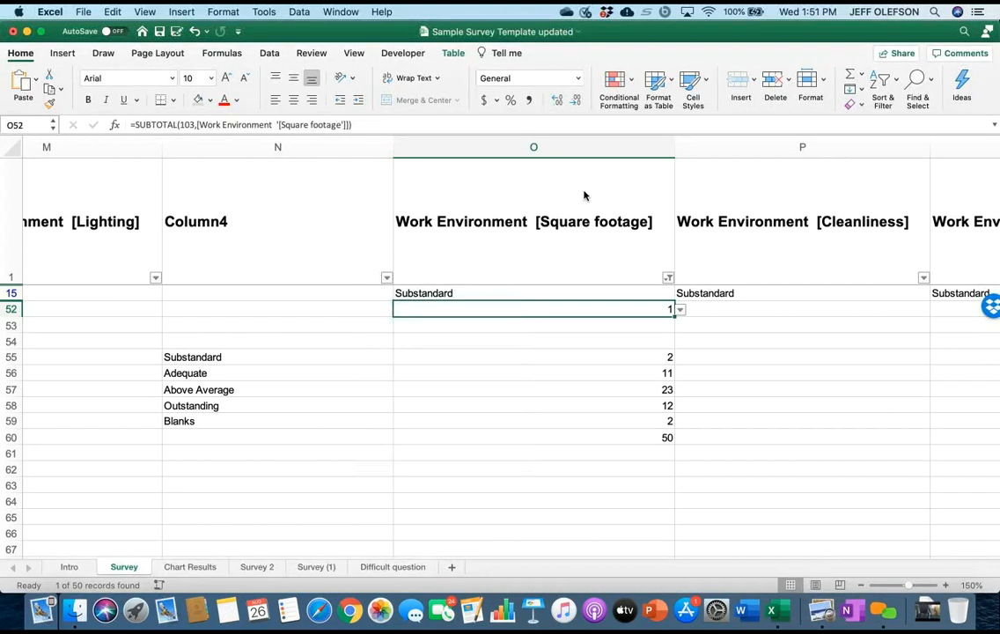
Change the Work Environment [Square footage] filter to show only Above Average instead of Substandard, and compare its subtotal with the tally.
{"action": "key", "text": "alt+shift+Down"}
{"action": "key", "text": "Tab"}
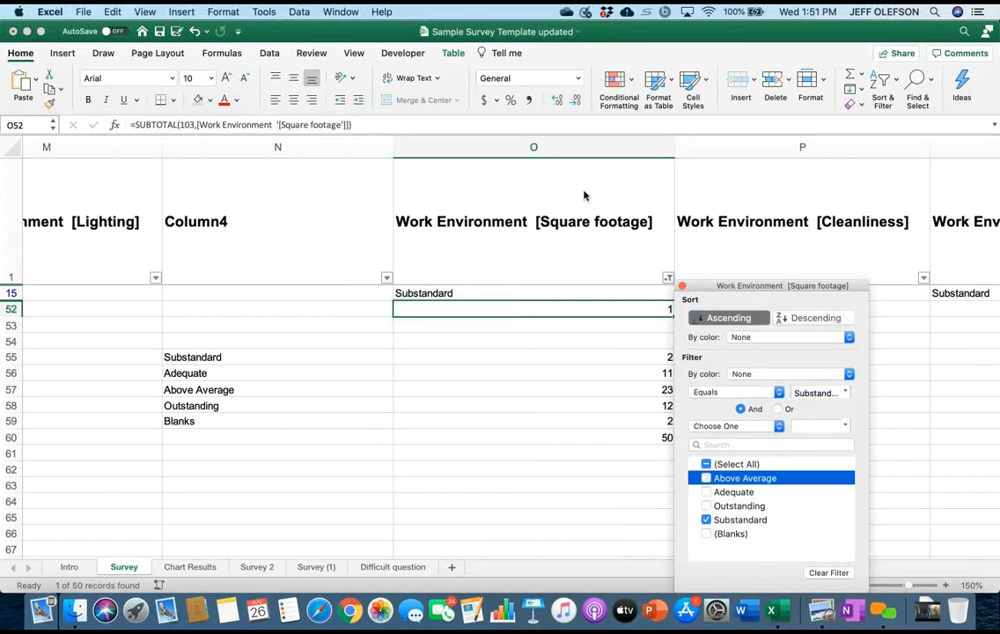
{"action": "key", "text": "space"}
{"action": "key", "text": "Down"}
{"action": "key", "text": "Down"}
{"action": "key", "text": "Down"}
{"action": "key", "text": "space"}
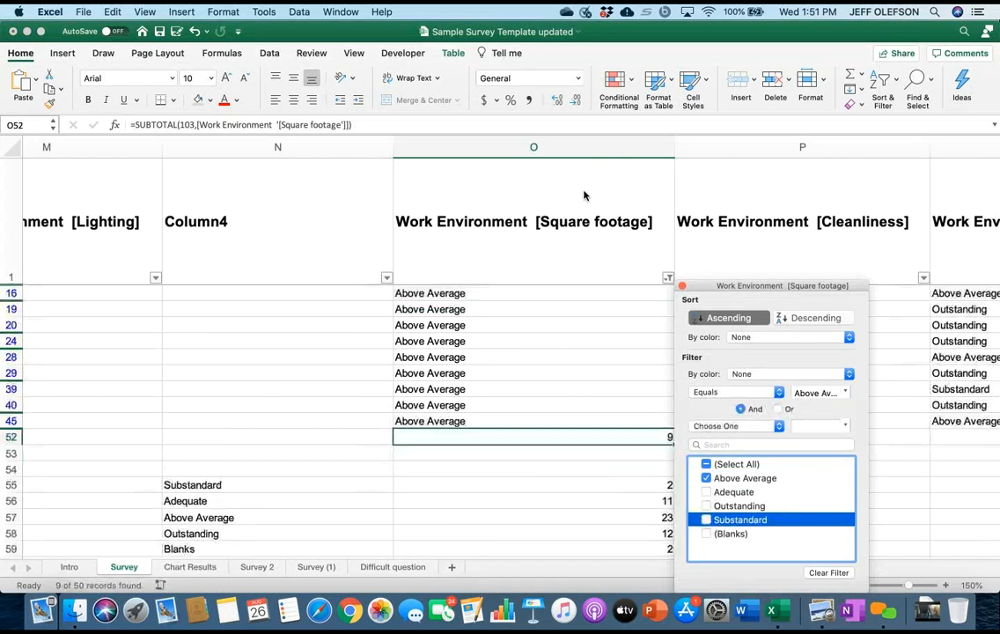
{"action": "scroll", "coordinate": [584, 191], "scroll_direction": "down", "scroll_amount": 2}
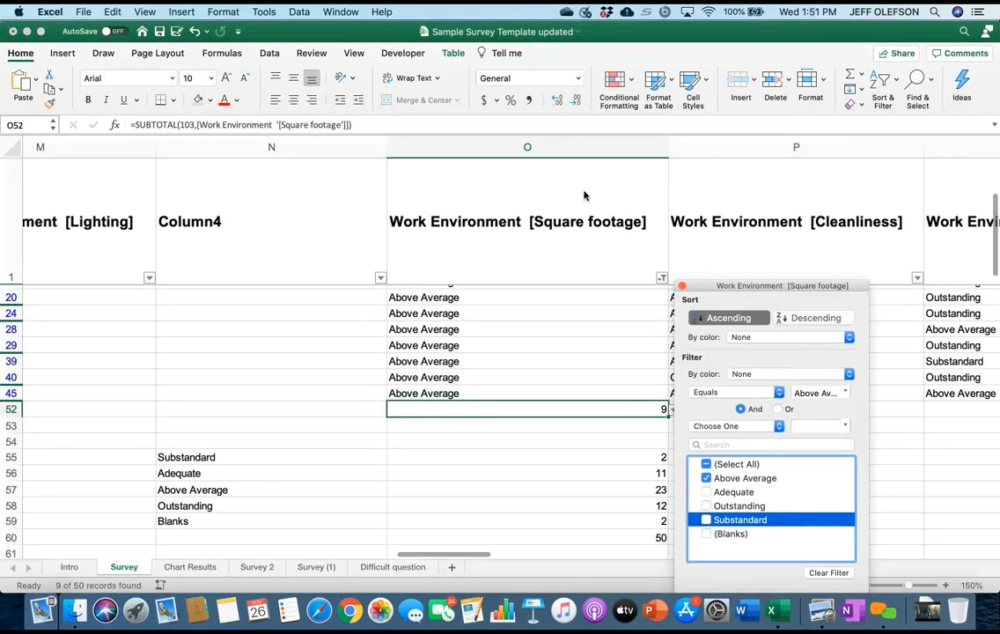
{"action": "scroll", "coordinate": [583, 195], "scroll_direction": "up", "scroll_amount": 2}
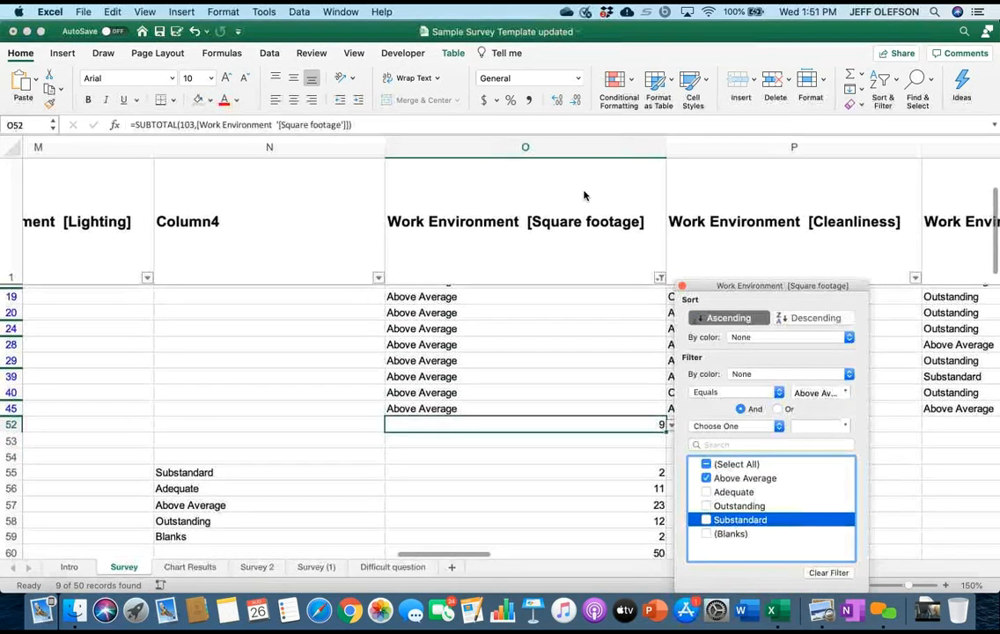
{"action": "key", "text": "Escape"}
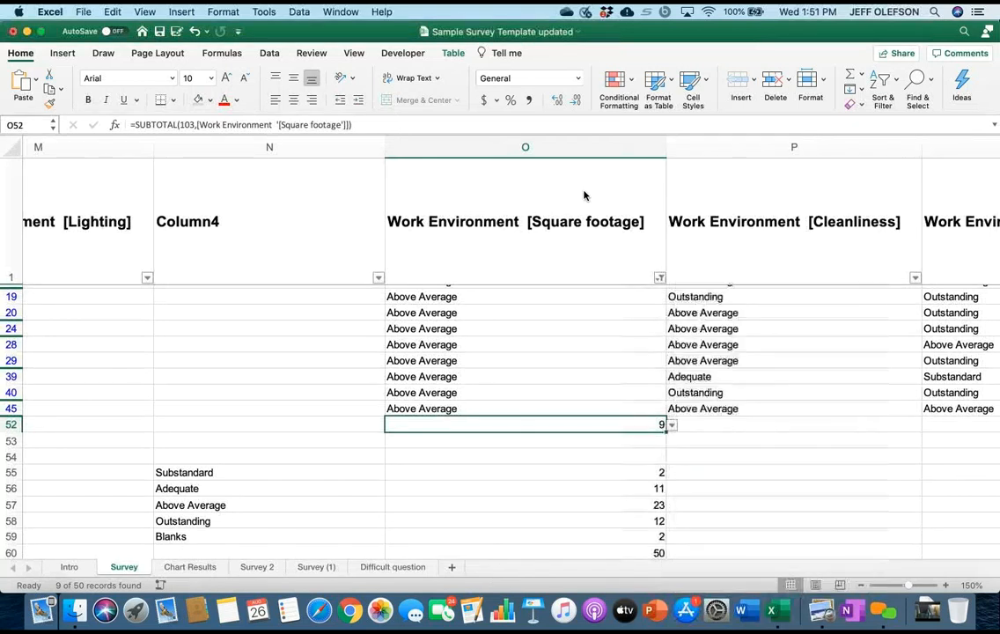
Open the Difficult question sheet, zoom it to 200%, and widen the student competency question column slightly.
{"action": "scroll", "coordinate": [583, 191], "scroll_direction": "right", "scroll_amount": 5}
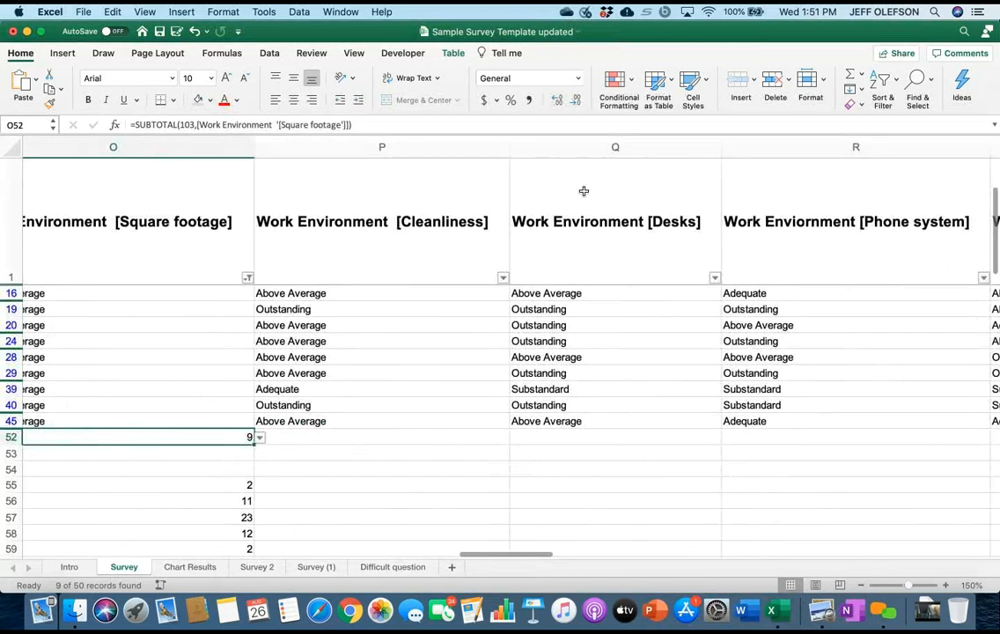
{"action": "scroll", "coordinate": [583, 191], "scroll_direction": "down", "scroll_amount": 10}
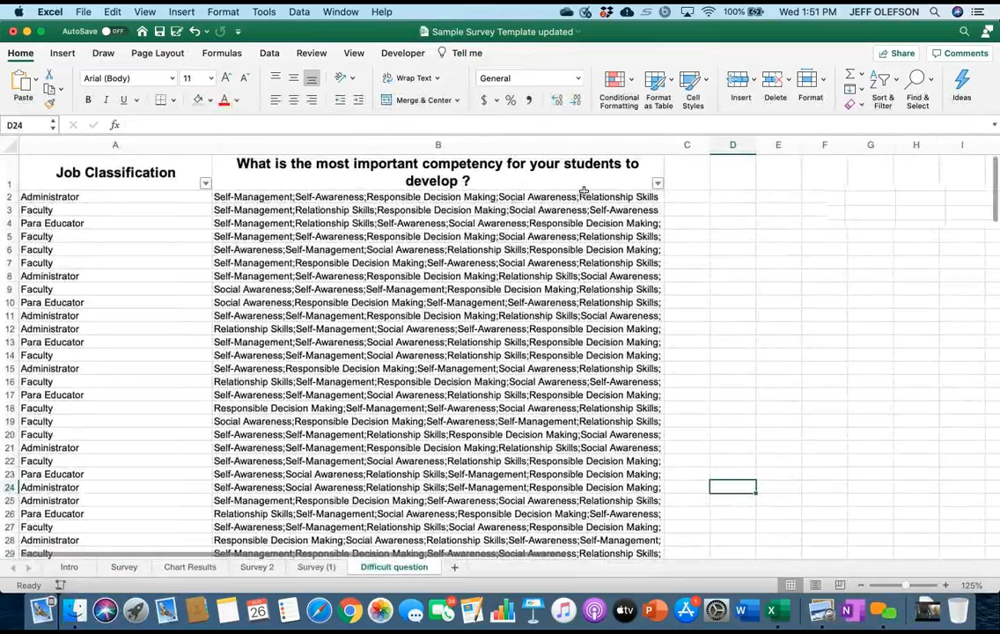
{"action": "scroll", "coordinate": [583, 191], "scroll_direction": "up", "scroll_amount": 5}
{"action": "scroll", "coordinate": [583, 191], "scroll_direction": "up", "scroll_amount": 3}
{"action": "scroll", "coordinate": [584, 191], "scroll_direction": "up", "scroll_amount": 2}
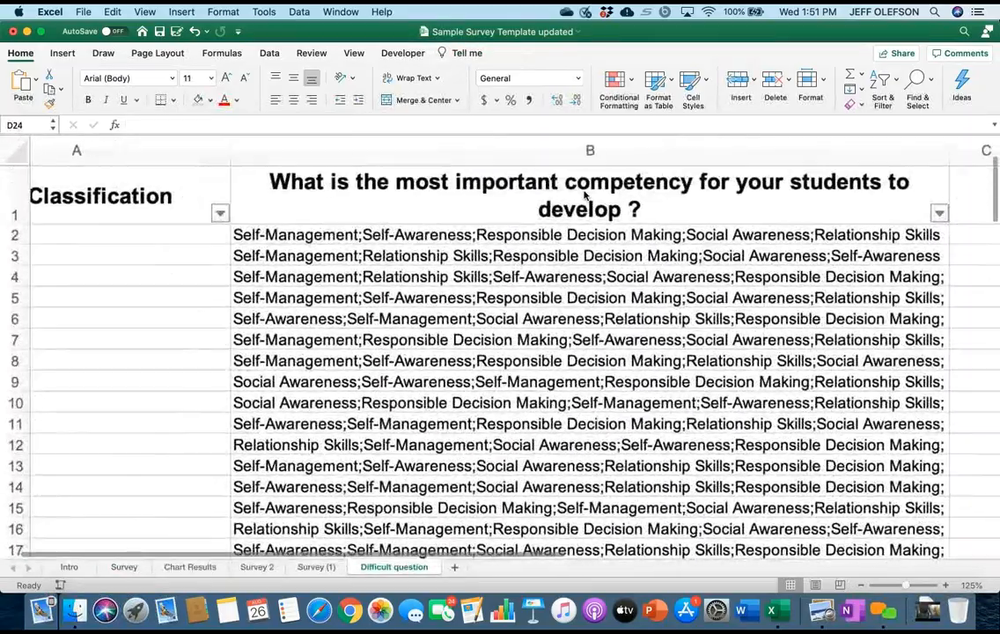
{"action": "scroll", "coordinate": [584, 191], "scroll_direction": "left", "scroll_amount": 5}
{"action": "scroll", "coordinate": [584, 193], "scroll_direction": "up", "scroll_amount": 5}
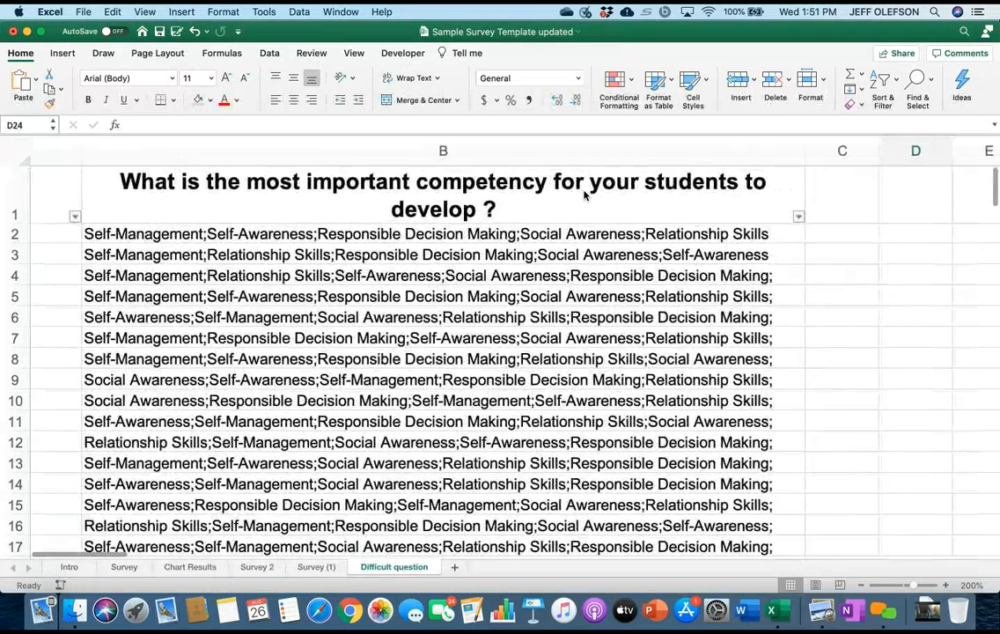
{"action": "left_click_drag", "start_coordinate": [805, 150], "coordinate": [838, 150]}
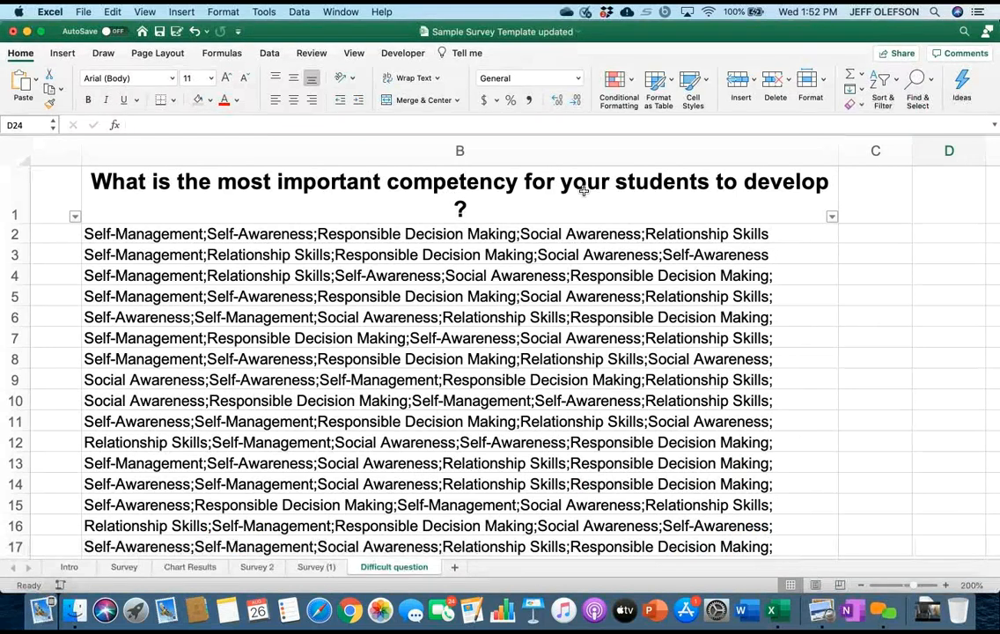
Review the ranked answers to the student competency question and the respondents' job classifications on the Difficult question sheet.
{"action": "scroll", "coordinate": [583, 190], "scroll_direction": "left", "scroll_amount": 1}
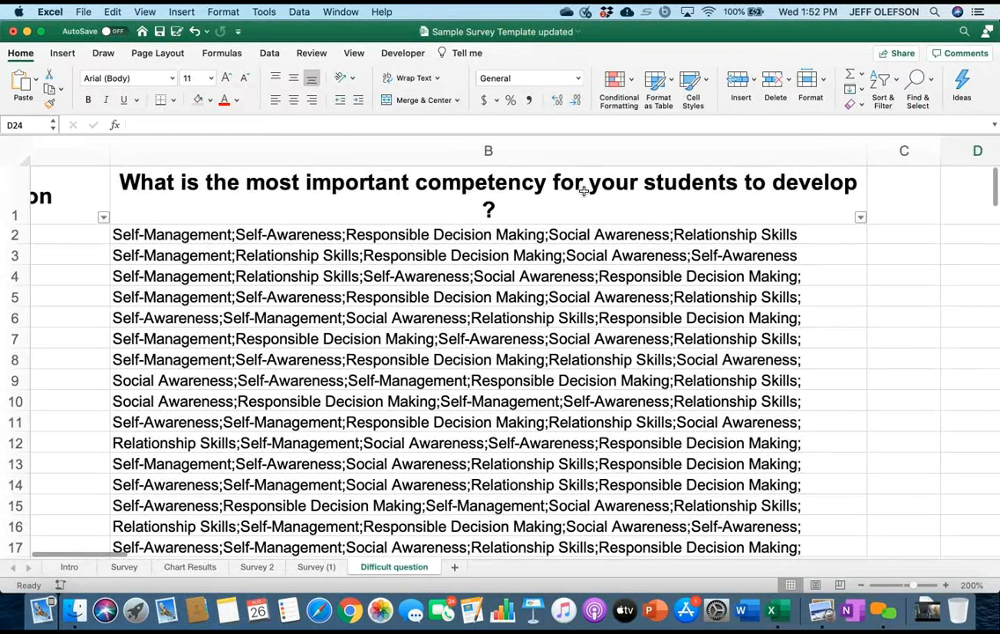
{"action": "left_click", "coordinate": [583, 190]}
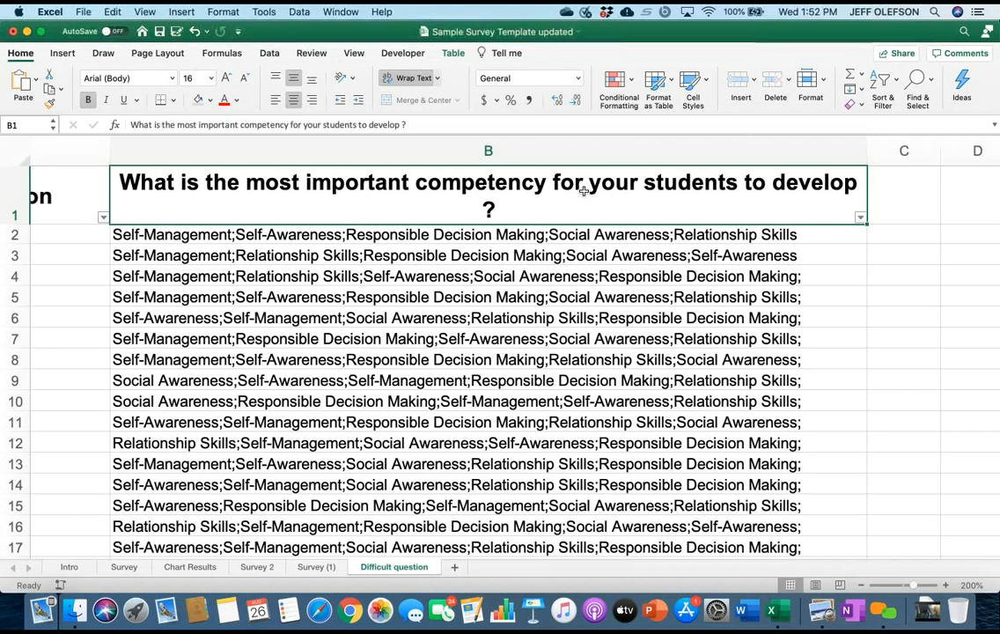
{"action": "scroll", "coordinate": [583, 191], "scroll_direction": "down", "scroll_amount": 5}
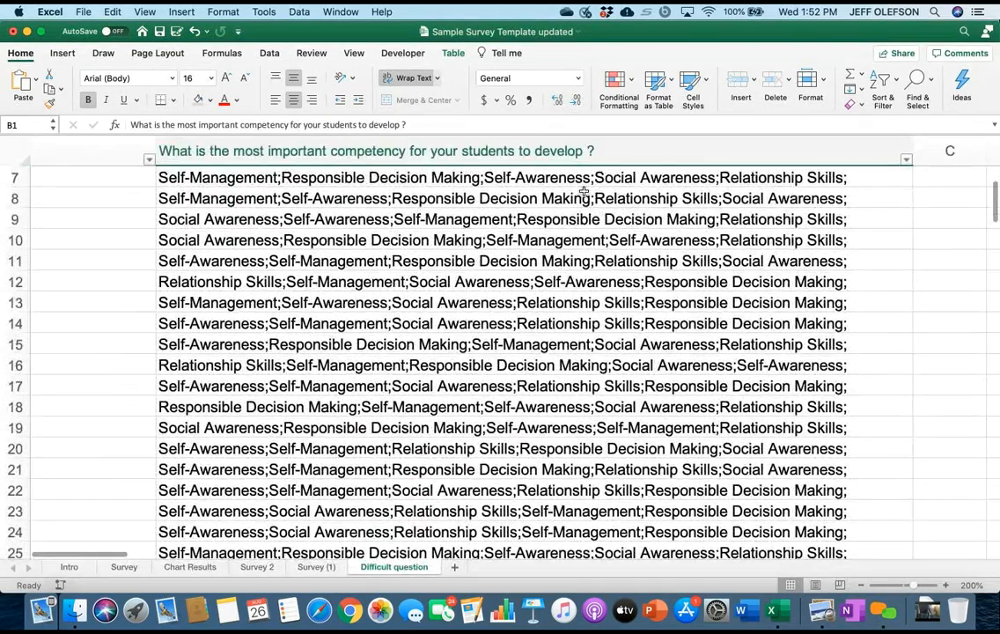
{"action": "scroll", "coordinate": [584, 191], "scroll_direction": "up", "scroll_amount": 5}
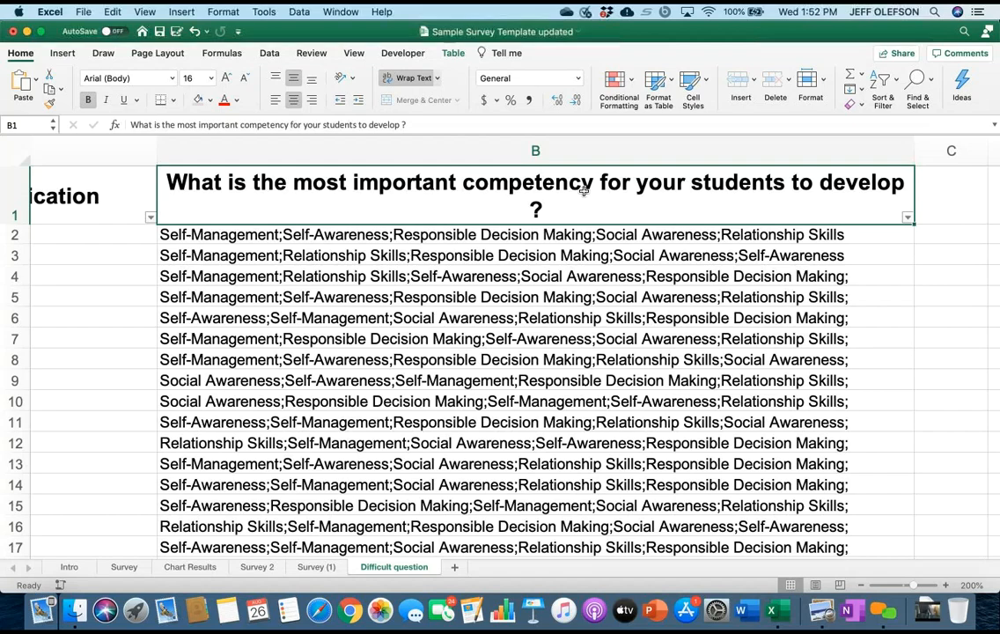
{"action": "scroll", "coordinate": [584, 190], "scroll_direction": "left", "scroll_amount": 5}
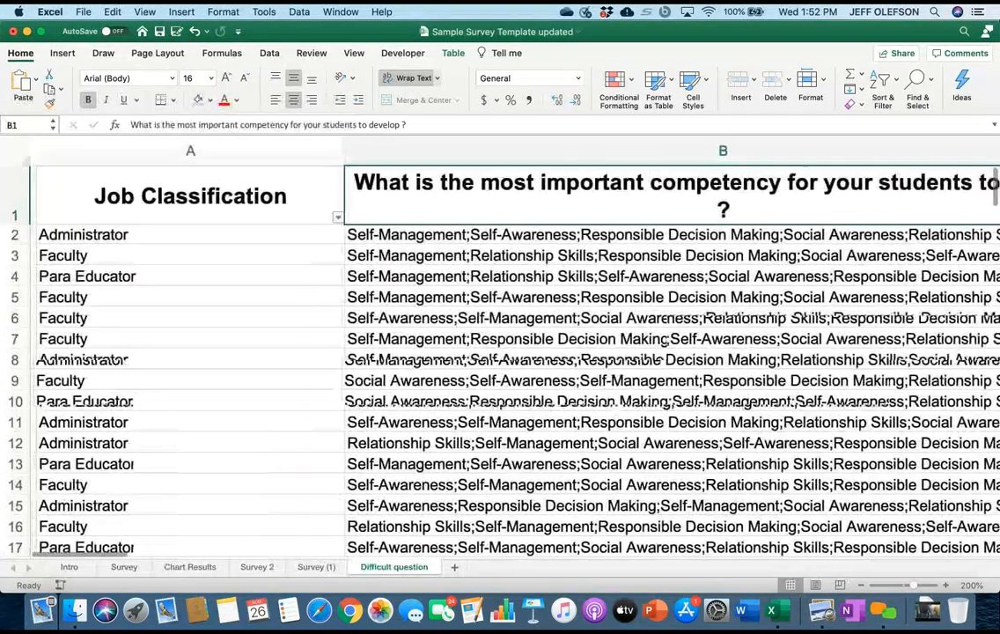
{"action": "scroll", "coordinate": [510, 352], "scroll_direction": "right", "scroll_amount": 5}
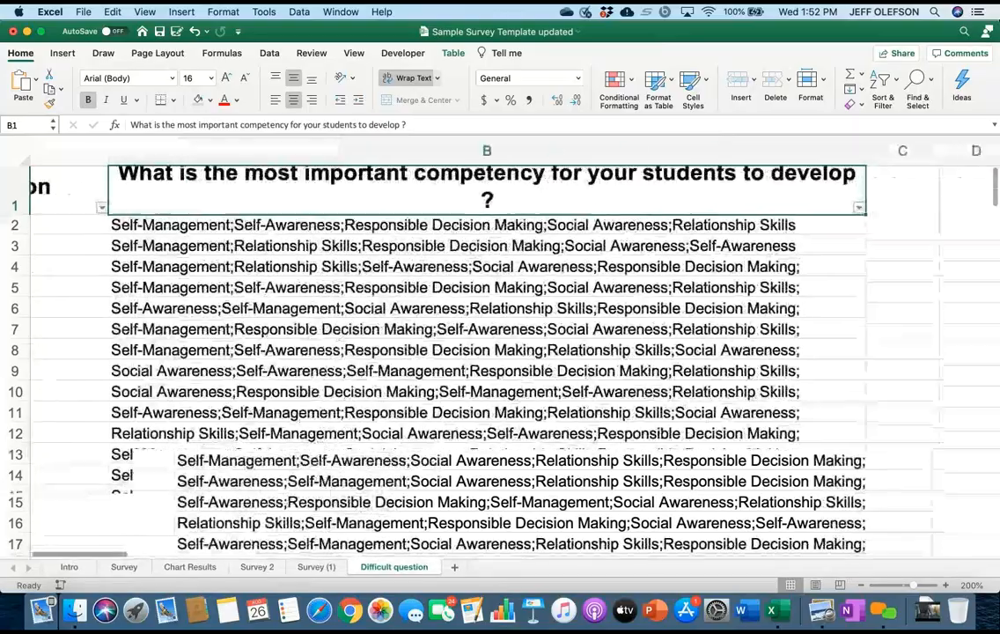
Examine the order in which respondents ranked the five competencies across the student competency question's rows.
{"action": "scroll", "coordinate": [511, 352], "scroll_direction": "right", "scroll_amount": 2}
{"action": "scroll", "coordinate": [510, 352], "scroll_direction": "left", "scroll_amount": 2}
{"action": "scroll", "coordinate": [475, 352], "scroll_direction": "down", "scroll_amount": 5}
{"action": "scroll", "coordinate": [475, 352], "scroll_direction": "left", "scroll_amount": 1}
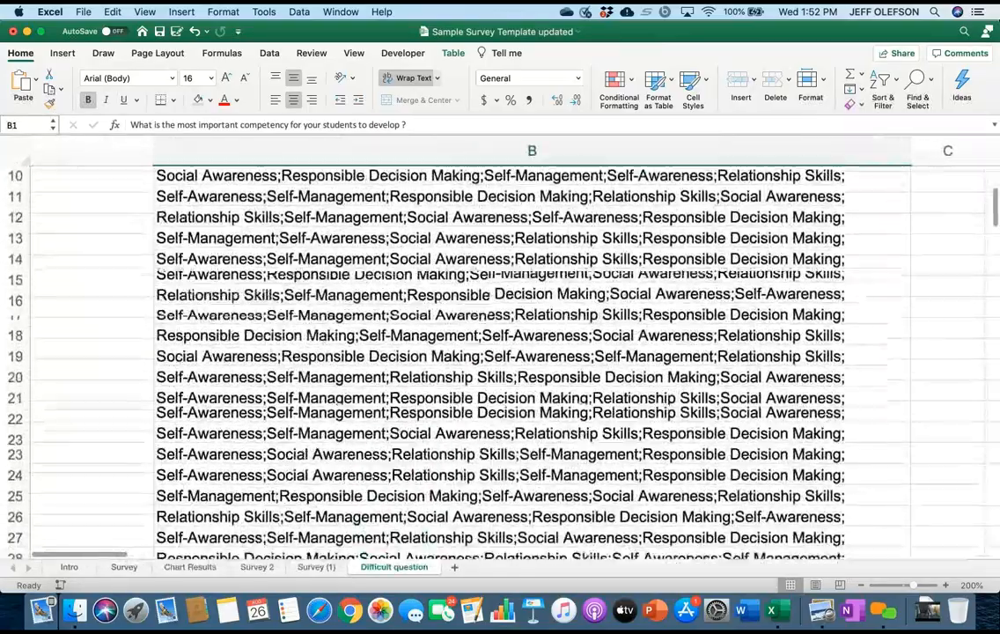
{"action": "scroll", "coordinate": [475, 352], "scroll_direction": "up", "scroll_amount": 5}
{"action": "scroll", "coordinate": [475, 352], "scroll_direction": "right", "scroll_amount": 5}
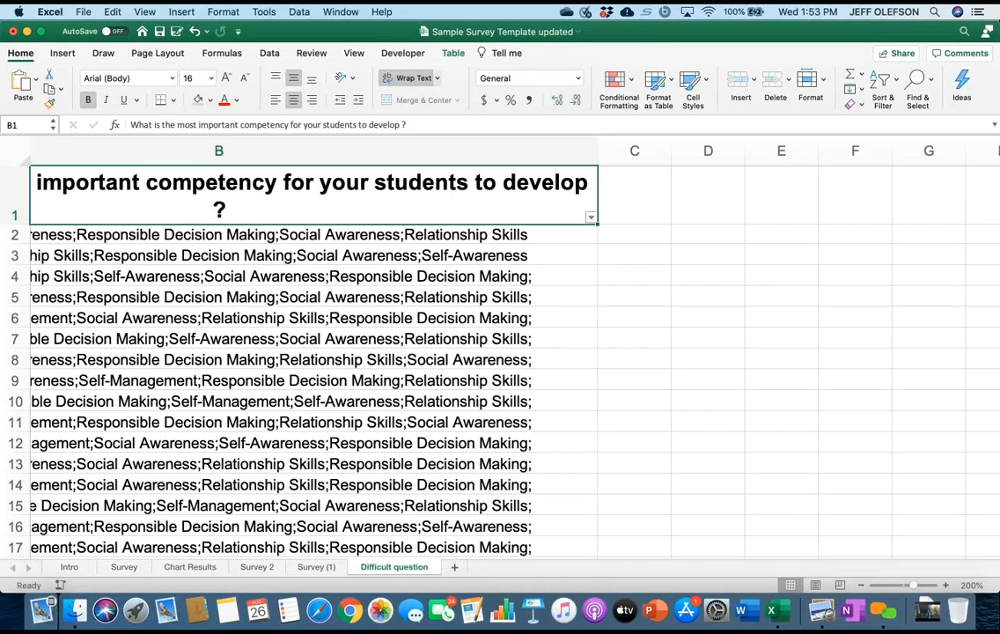
{"action": "scroll", "coordinate": [475, 352], "scroll_direction": "left", "scroll_amount": 4}
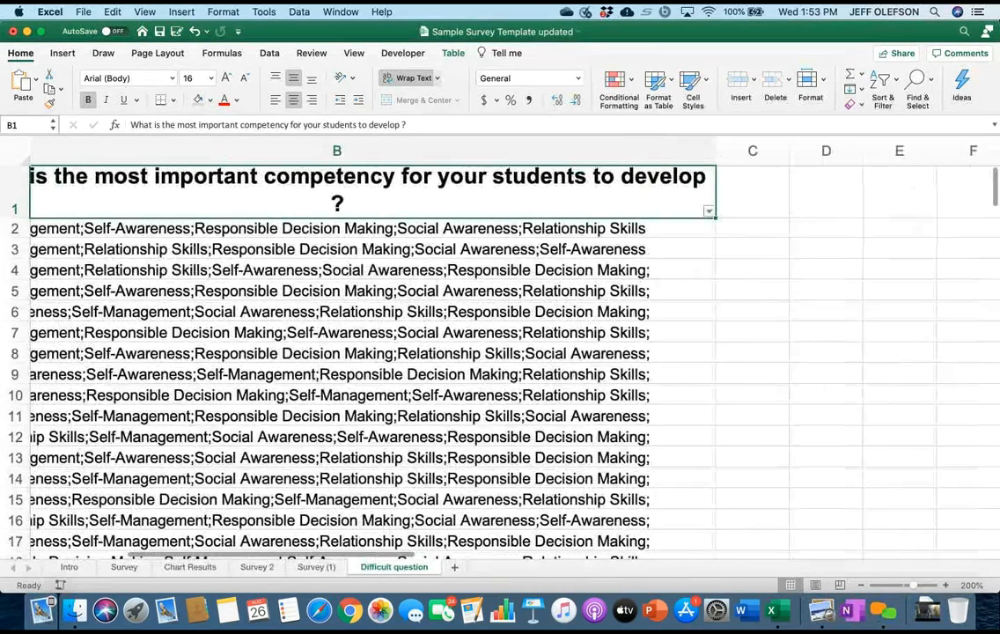
{"action": "scroll", "coordinate": [475, 352], "scroll_direction": "left", "scroll_amount": 2}
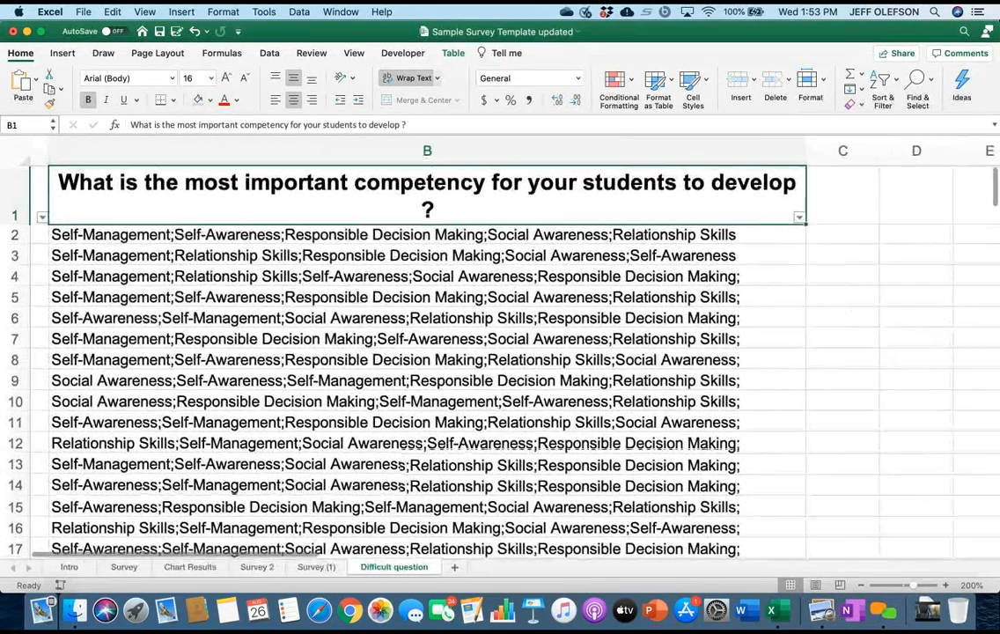
Filter the student competency question column to show only answers that begin with Self-Management.
{"action": "left_click", "coordinate": [585, 196]}
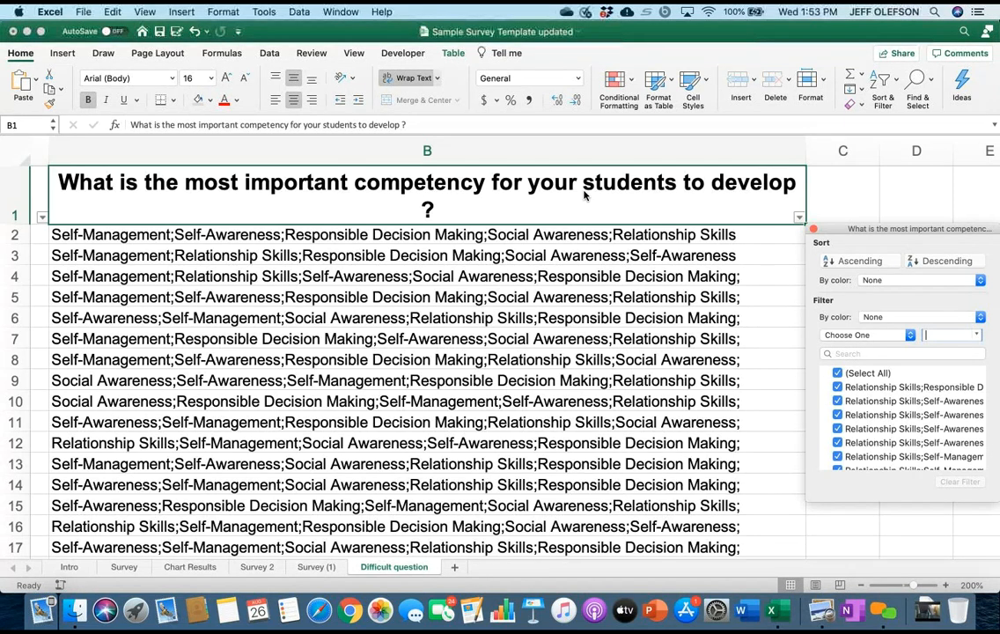
{"action": "left_click", "coordinate": [867, 335]}
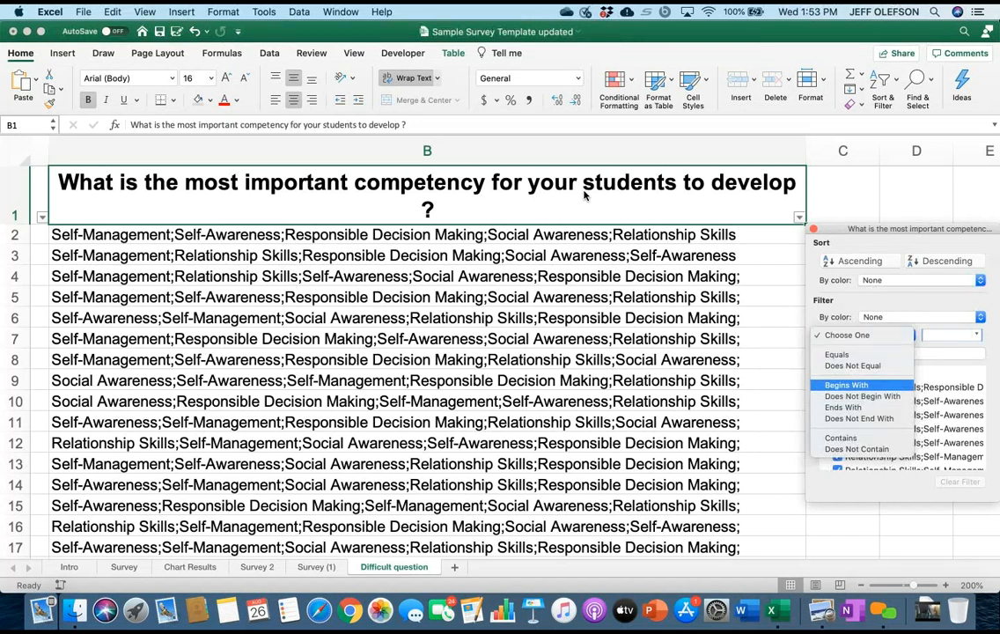
{"action": "left_click", "coordinate": [847, 385]}
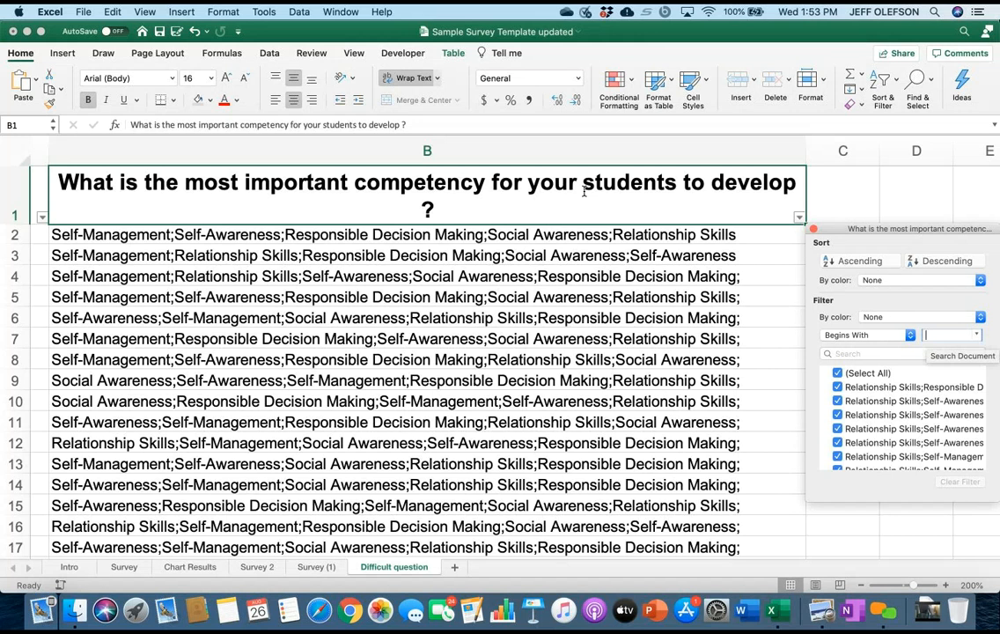
{"action": "type", "text": "Se"}
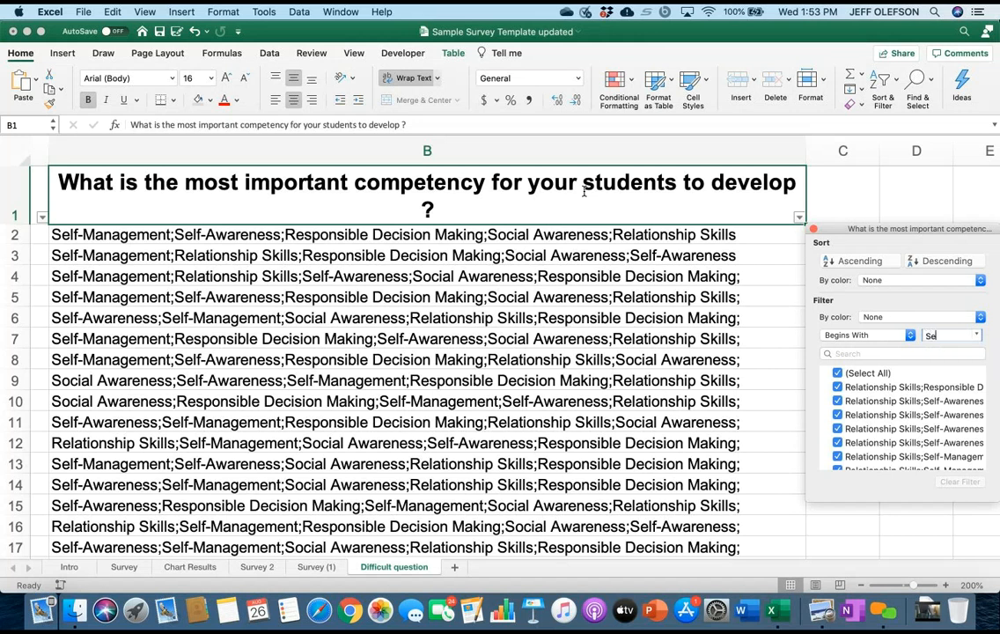
{"action": "type", "text": "lf-"}
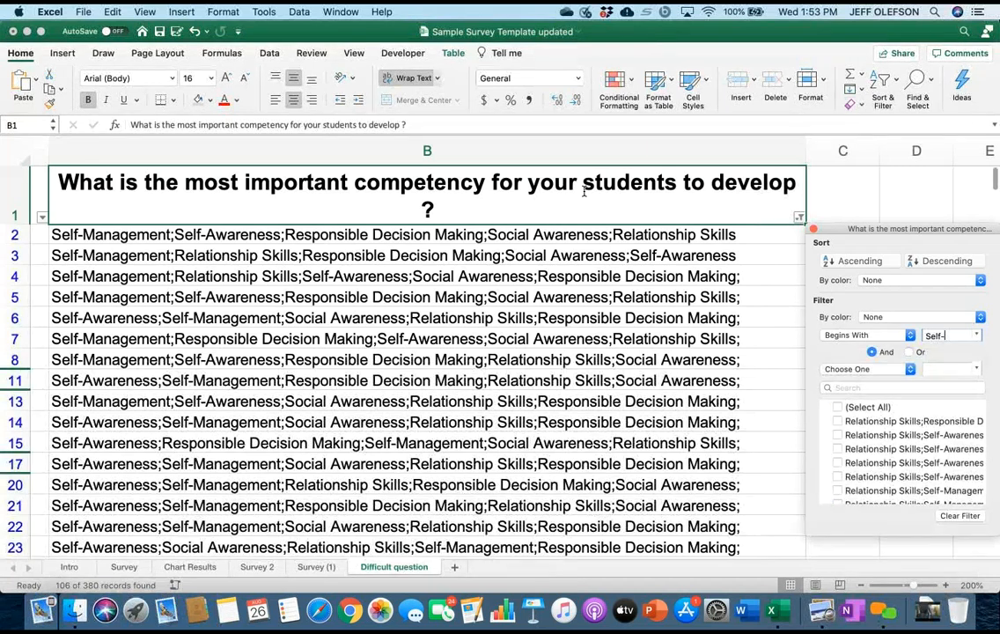
{"action": "type", "text": "Management"}
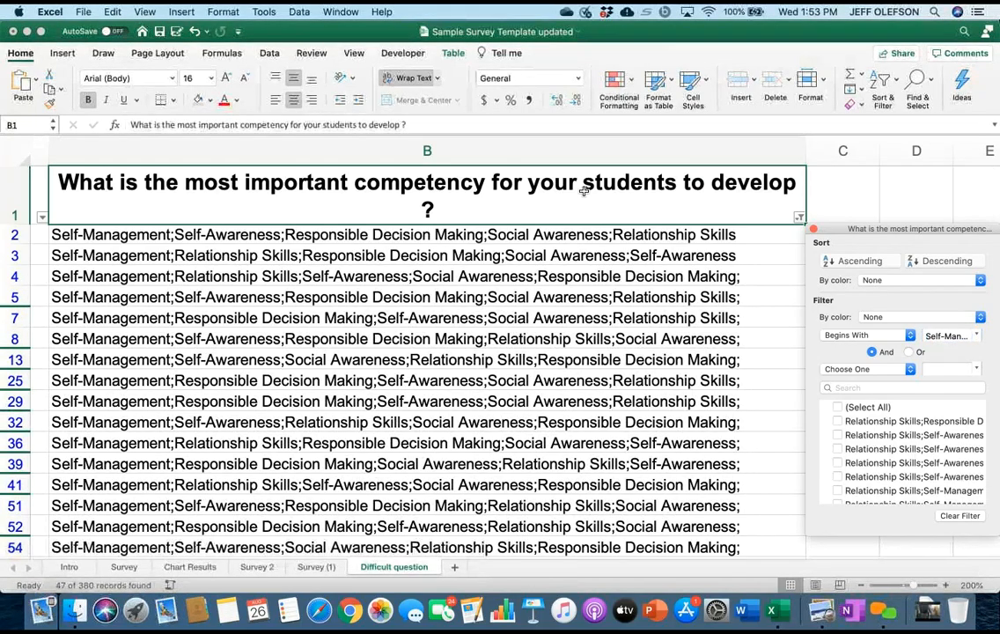
Go to the end of the filtered Self-Management answers and select the empty cell directly beneath them.
{"action": "scroll", "coordinate": [584, 190], "scroll_direction": "down", "scroll_amount": 10}
{"action": "scroll", "coordinate": [584, 190], "scroll_direction": "down", "scroll_amount": 10}
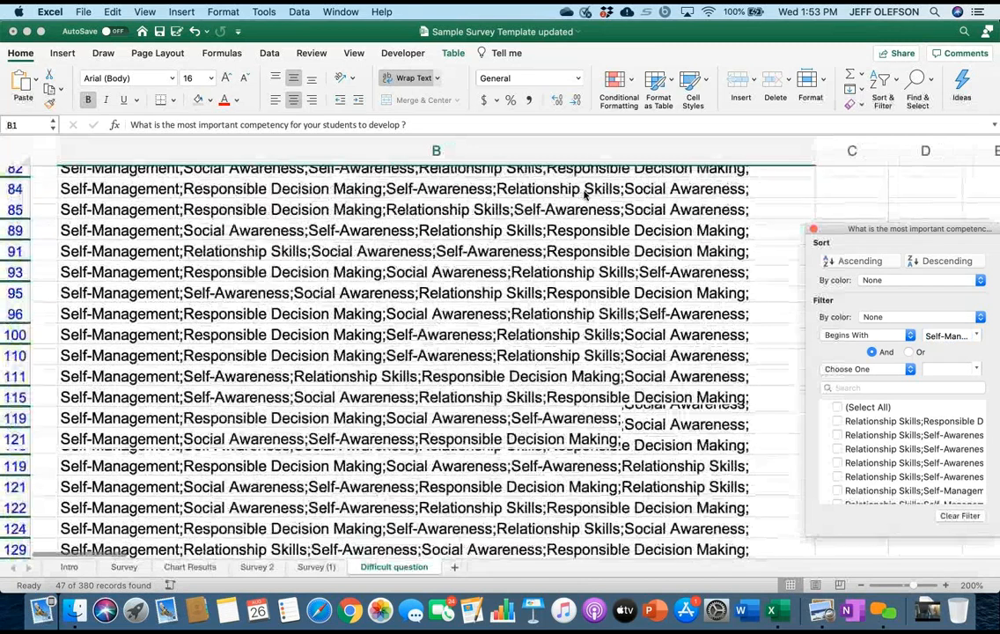
{"action": "scroll", "coordinate": [584, 190], "scroll_direction": "right", "scroll_amount": 2}
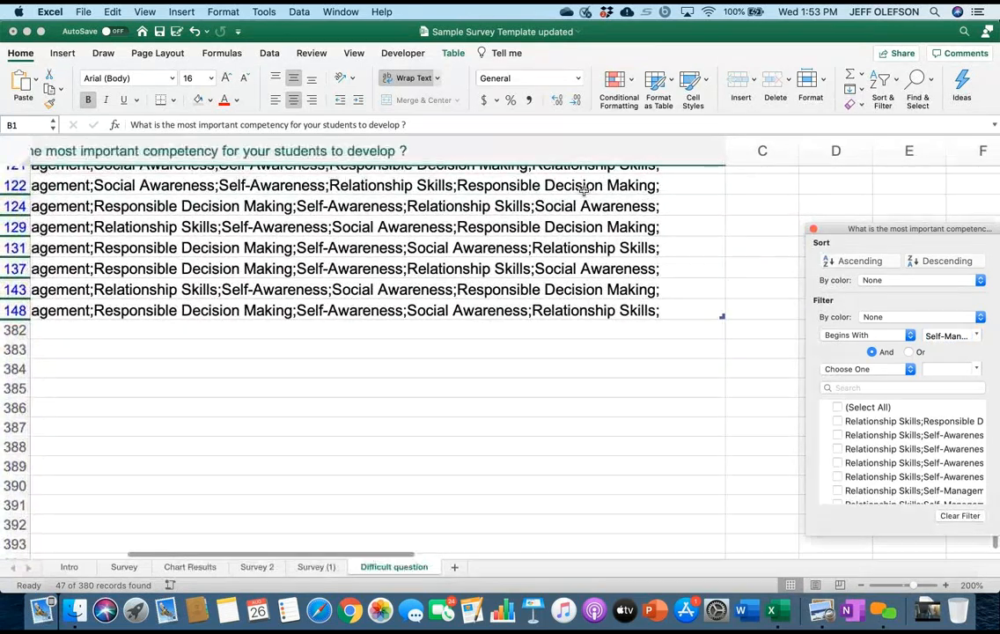
{"action": "left_click", "coordinate": [584, 190]}
{"action": "key", "text": "super+Down"}
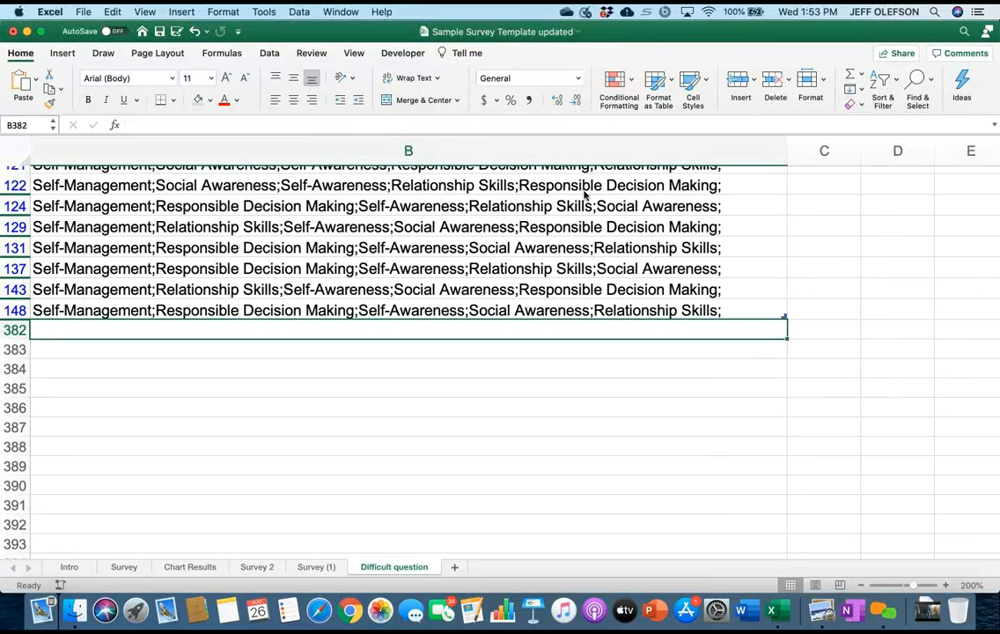
Select an answer cell inside the filtered table and turn on the table's total row.
{"action": "scroll", "coordinate": [583, 191], "scroll_direction": "up", "scroll_amount": 10}
{"action": "scroll", "coordinate": [583, 190], "scroll_direction": "left", "scroll_amount": 2}
{"action": "scroll", "coordinate": [583, 191], "scroll_direction": "up", "scroll_amount": 5}
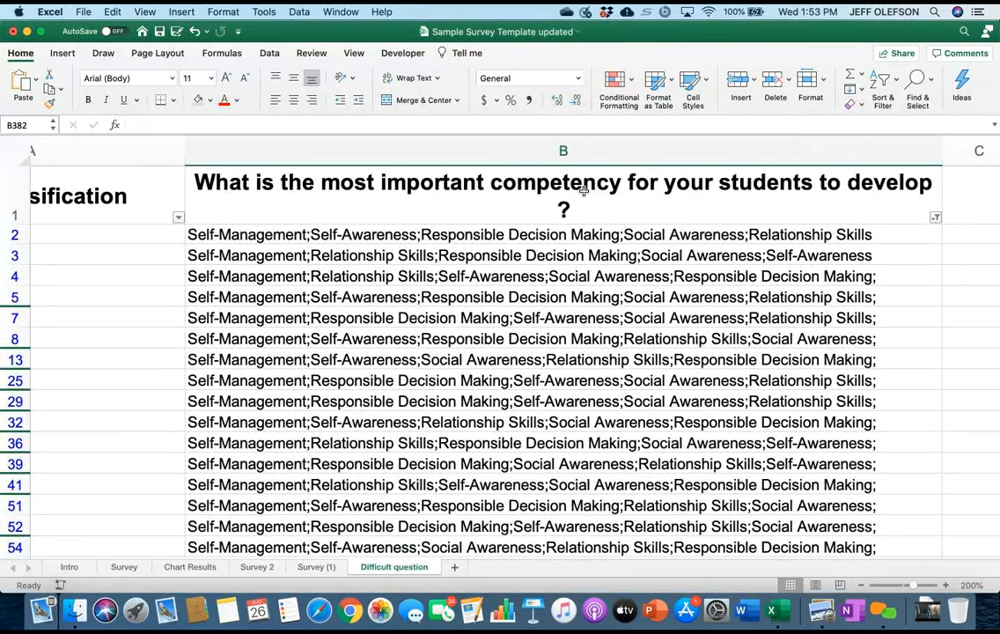
{"action": "left_click", "coordinate": [583, 190]}
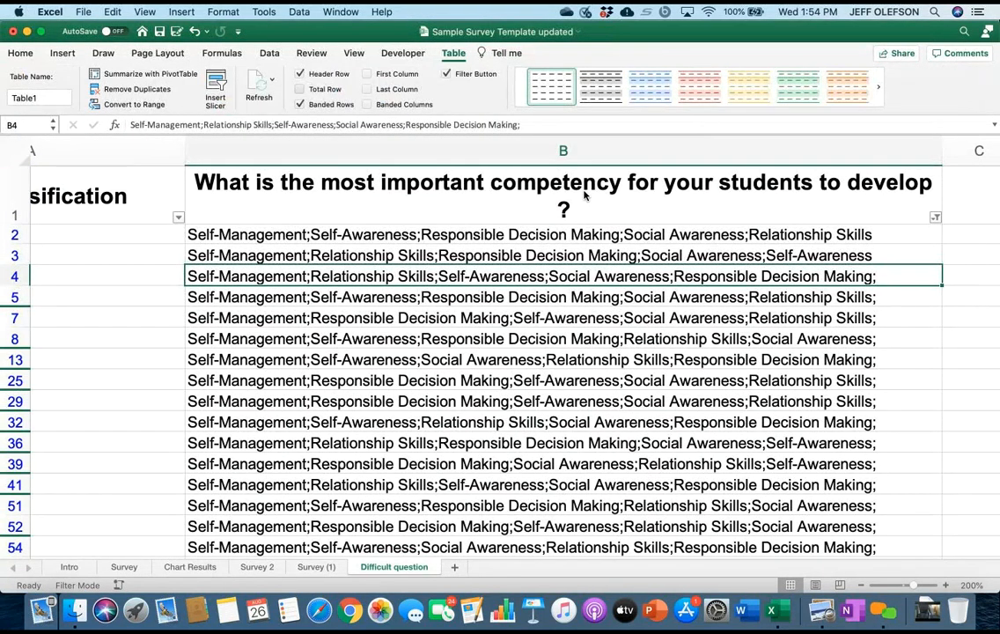
{"action": "scroll", "coordinate": [584, 196], "scroll_direction": "left", "scroll_amount": 2}
{"action": "scroll", "coordinate": [584, 195], "scroll_direction": "down", "scroll_amount": 15}
{"action": "scroll", "coordinate": [584, 195], "scroll_direction": "right", "scroll_amount": 5}
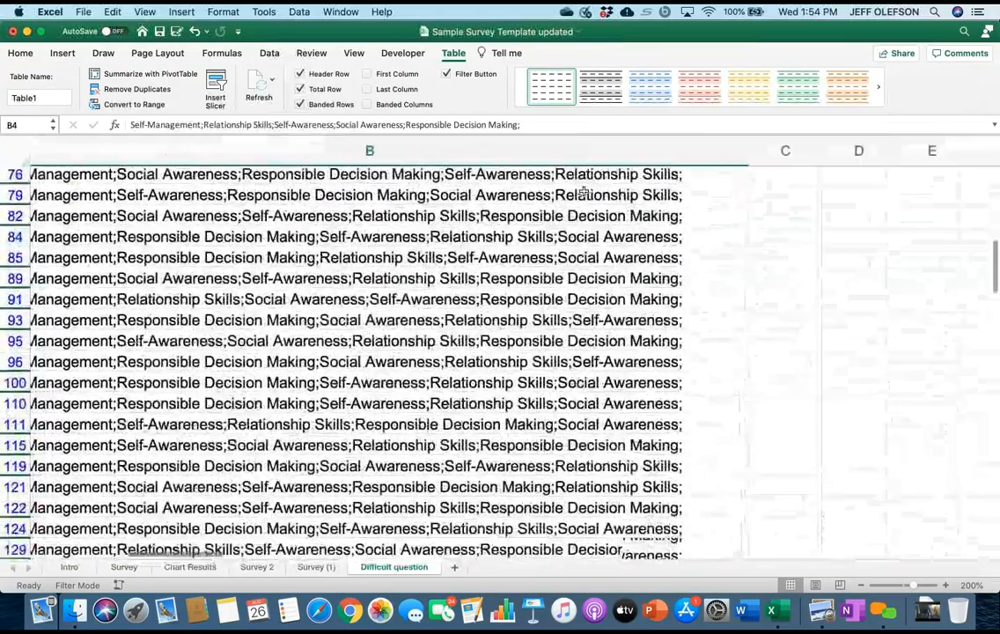
Select the competency column's total cell beneath the filtered answers and inspect its available summary functions.
{"action": "scroll", "coordinate": [583, 192], "scroll_direction": "down", "scroll_amount": 5}
{"action": "scroll", "coordinate": [584, 192], "scroll_direction": "left", "scroll_amount": 2}
{"action": "scroll", "coordinate": [584, 191], "scroll_direction": "up", "scroll_amount": 1}
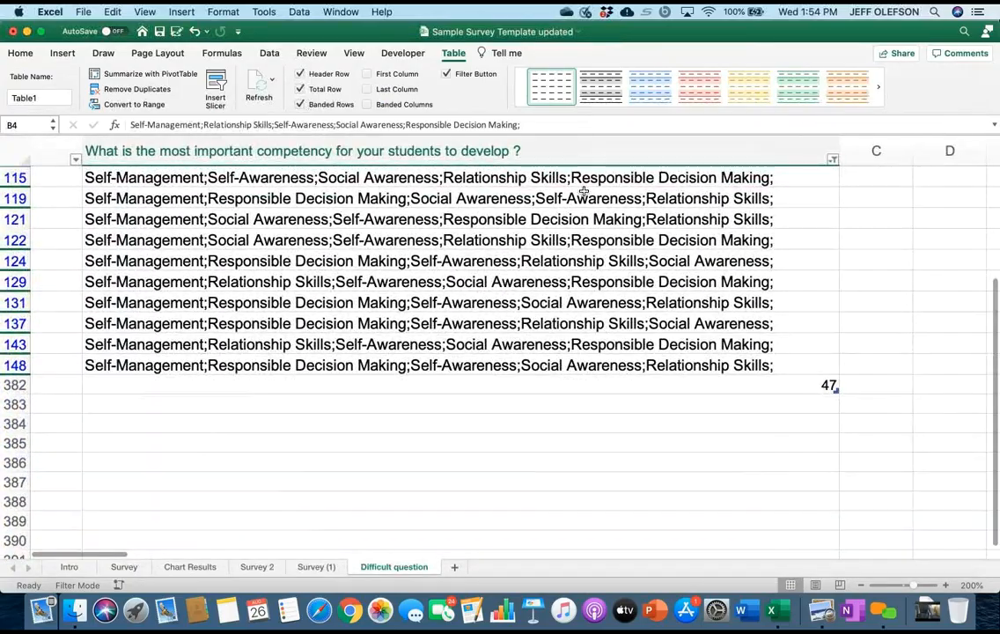
{"action": "key", "text": "ctrl+Down"}
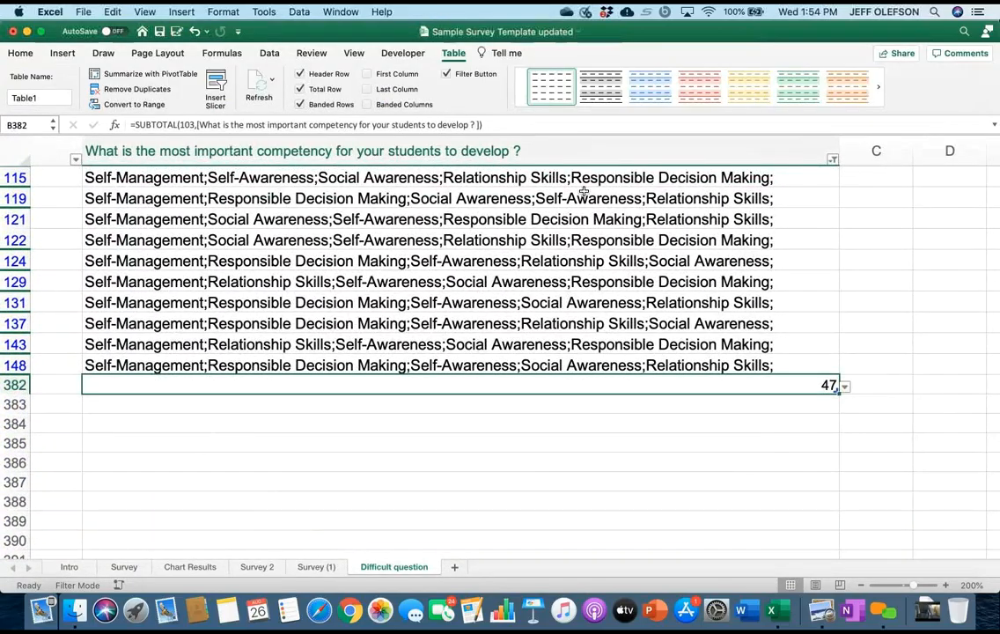
{"action": "key", "text": "alt+Down"}
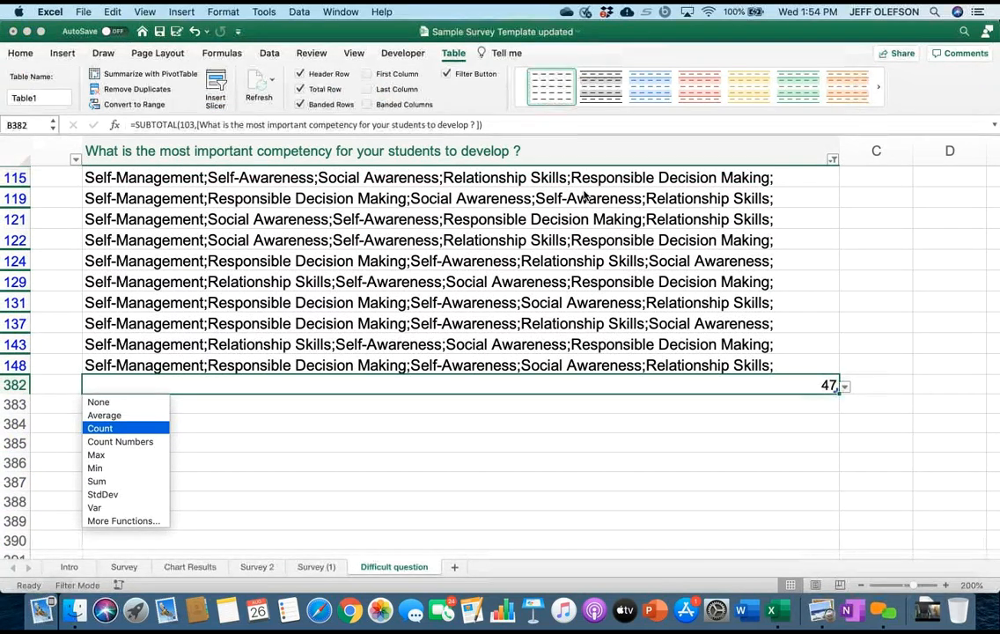
{"action": "key", "text": "Escape"}
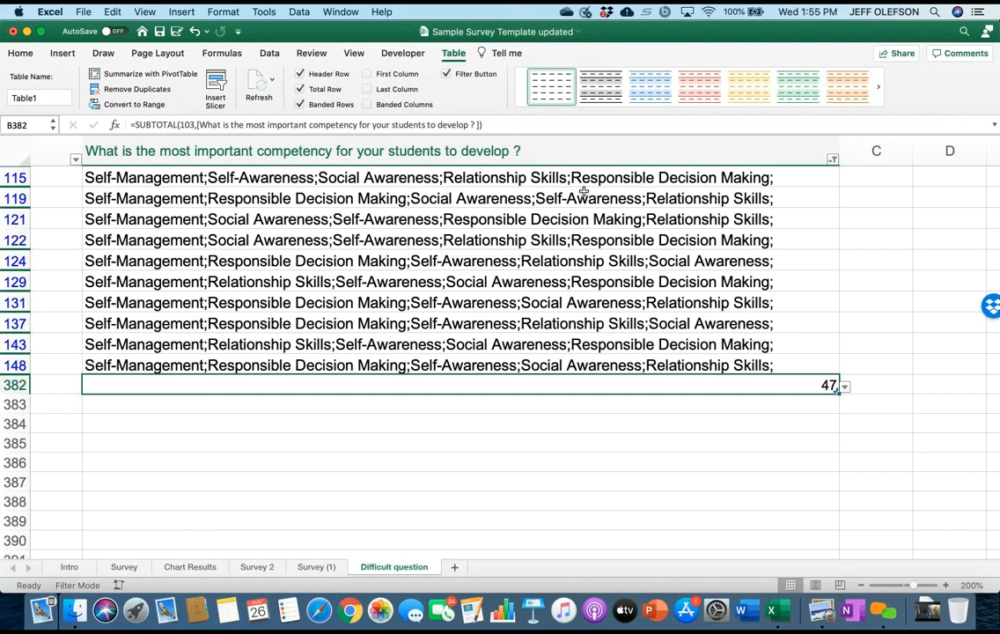
Review the job classifications, the total, and the ranked answers in the rows filtered to Self-Management first.
{"action": "scroll", "coordinate": [583, 191], "scroll_direction": "down", "scroll_amount": 3}
{"action": "scroll", "coordinate": [584, 191], "scroll_direction": "left", "scroll_amount": 3}
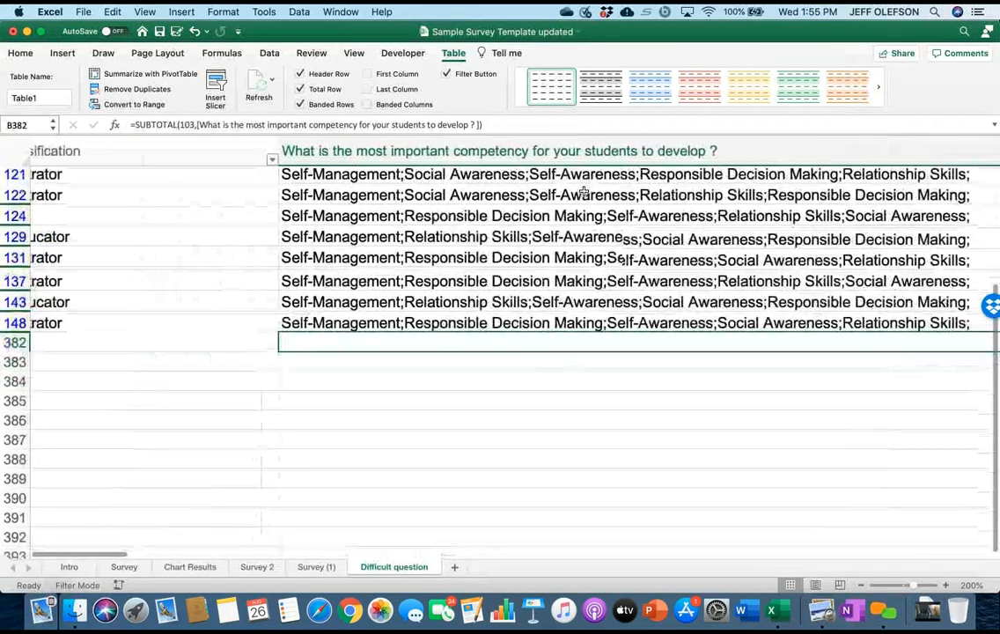
{"action": "scroll", "coordinate": [584, 191], "scroll_direction": "right", "scroll_amount": 1}
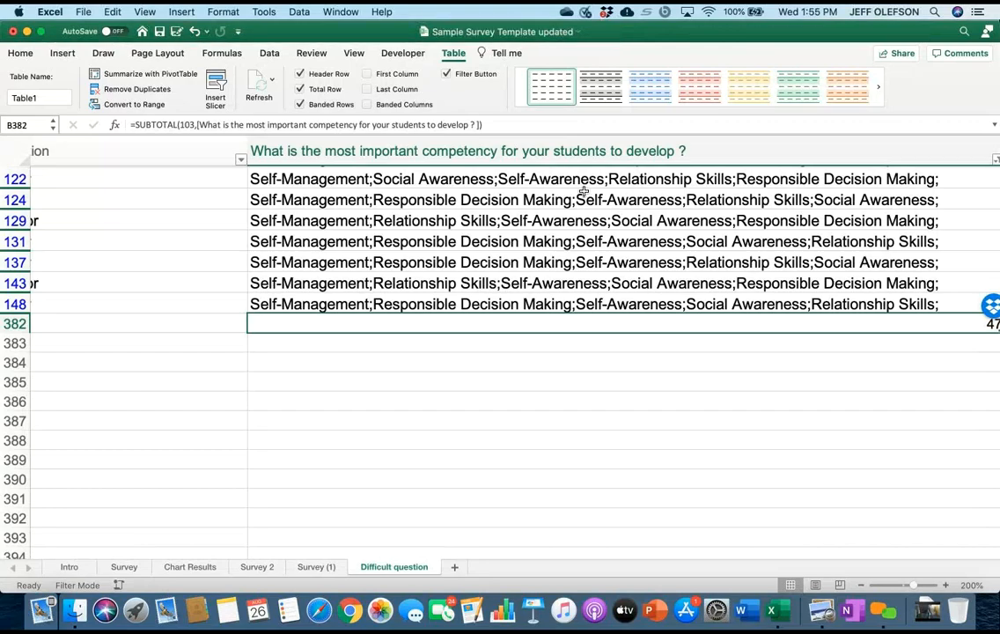
{"action": "scroll", "coordinate": [583, 192], "scroll_direction": "up", "scroll_amount": 10}
{"action": "scroll", "coordinate": [583, 192], "scroll_direction": "right", "scroll_amount": 5}
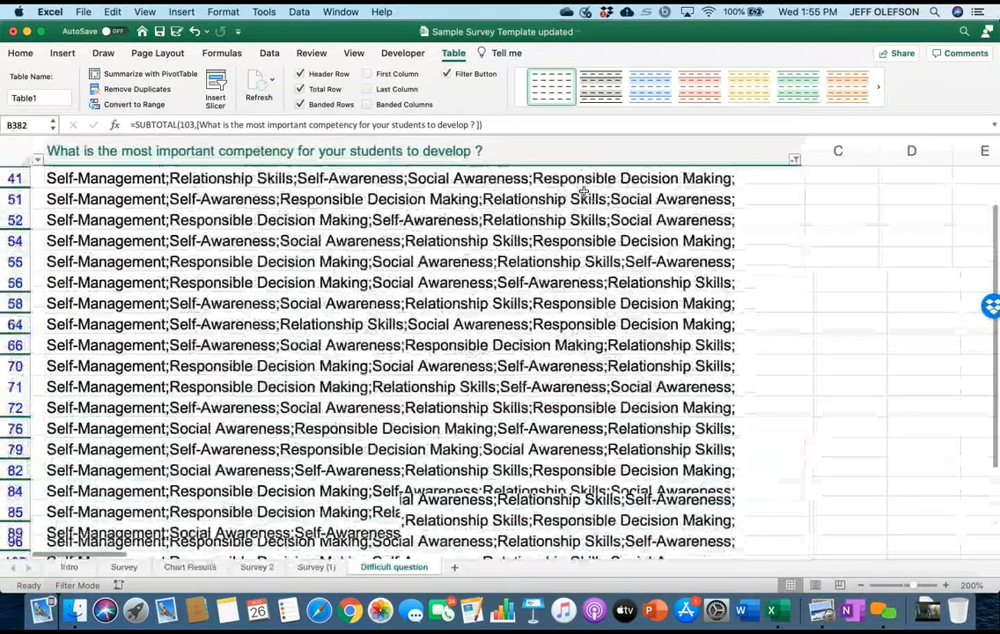
{"action": "scroll", "coordinate": [583, 192], "scroll_direction": "up", "scroll_amount": 5}
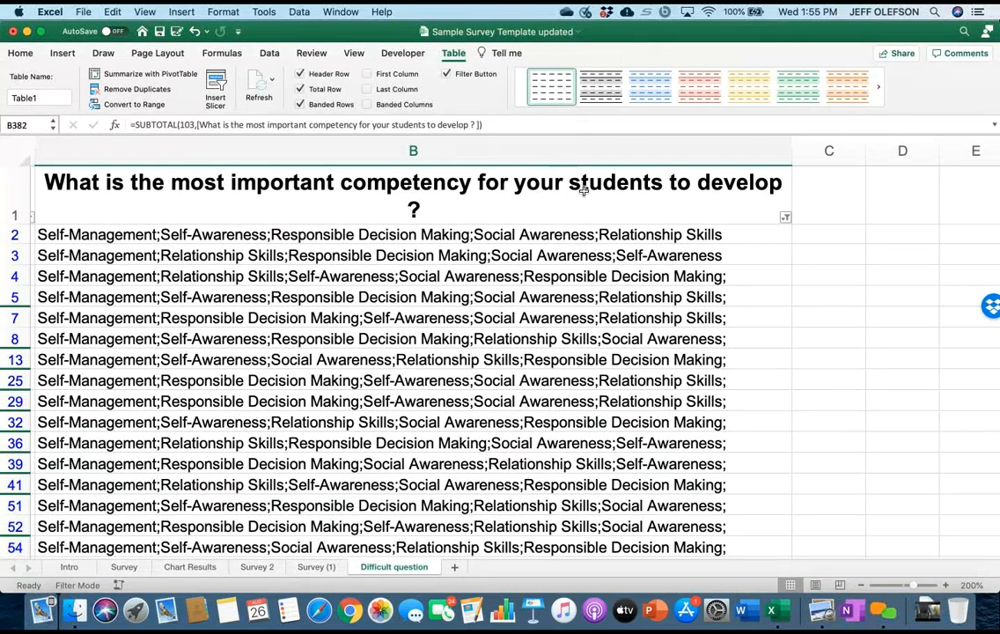
{"action": "scroll", "coordinate": [582, 190], "scroll_direction": "down", "scroll_amount": 5}
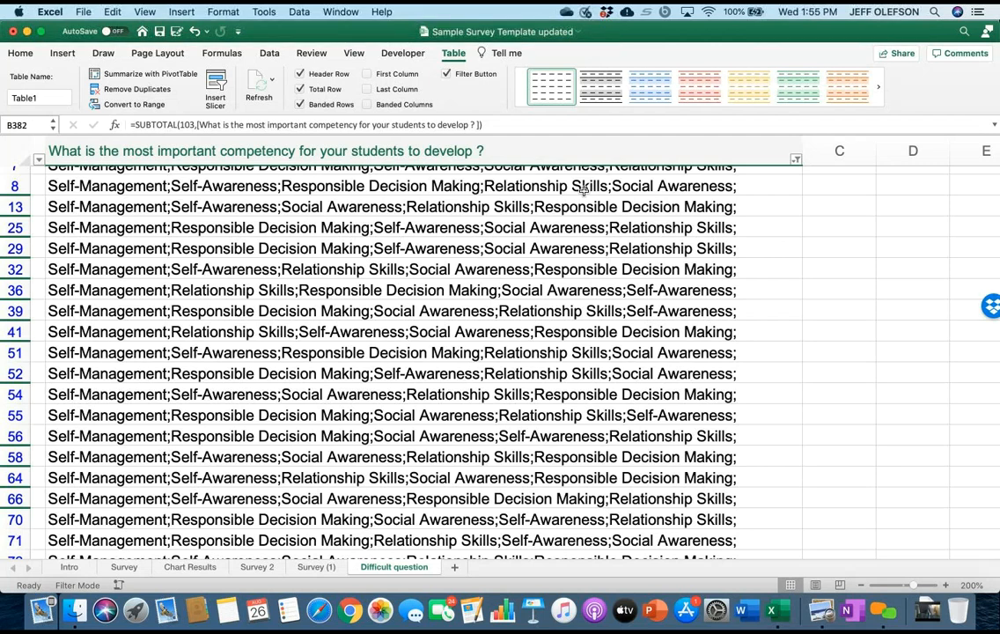
{"action": "scroll", "coordinate": [582, 189], "scroll_direction": "down", "scroll_amount": 10}
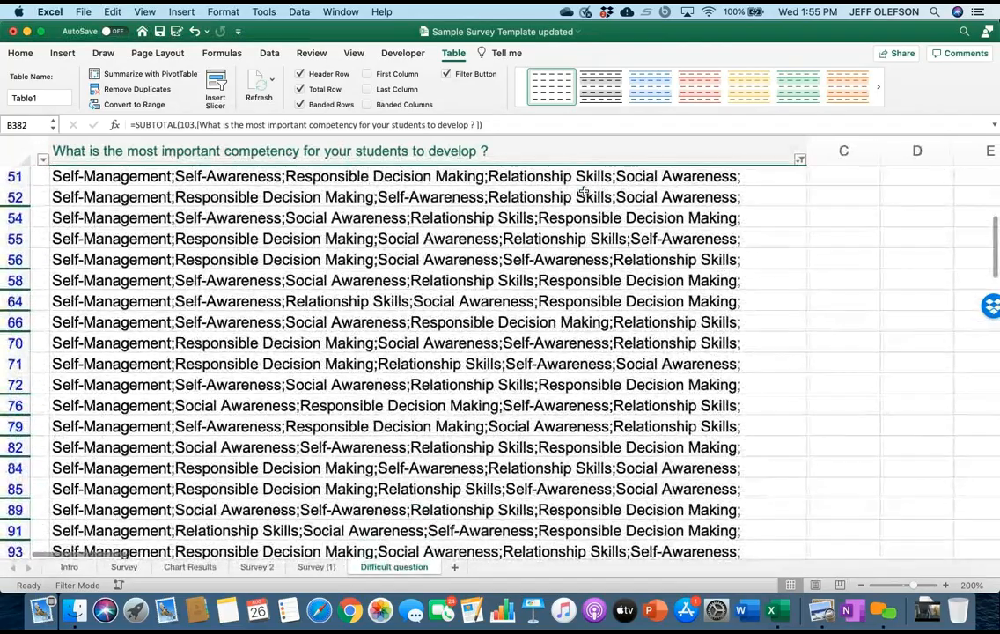